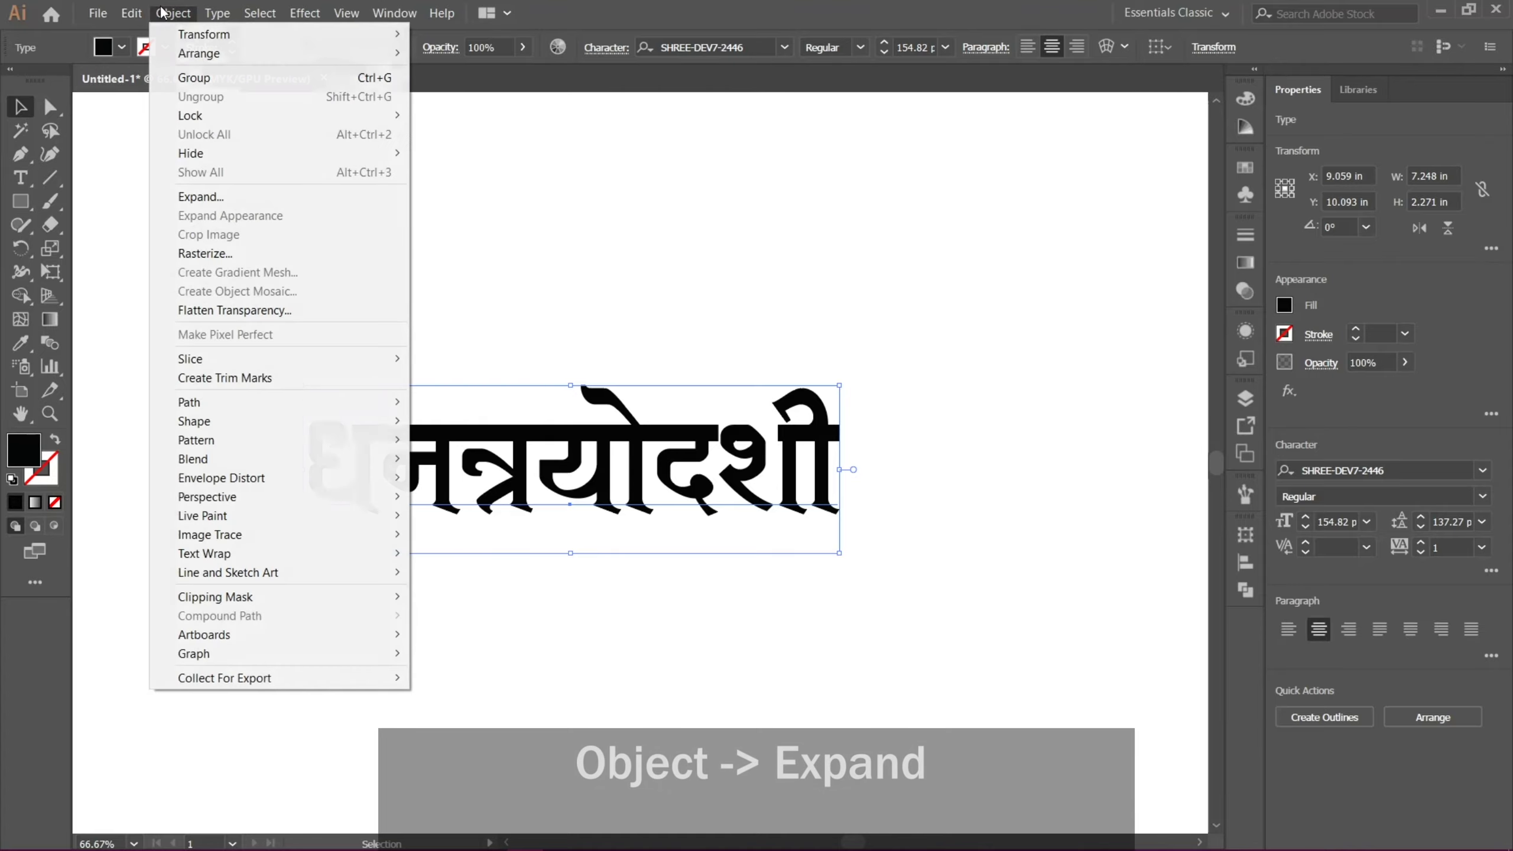
Expand the Devanagari text's object and fill into outlines, and ungroup the resulting letter shapes
left_click(239, 200)
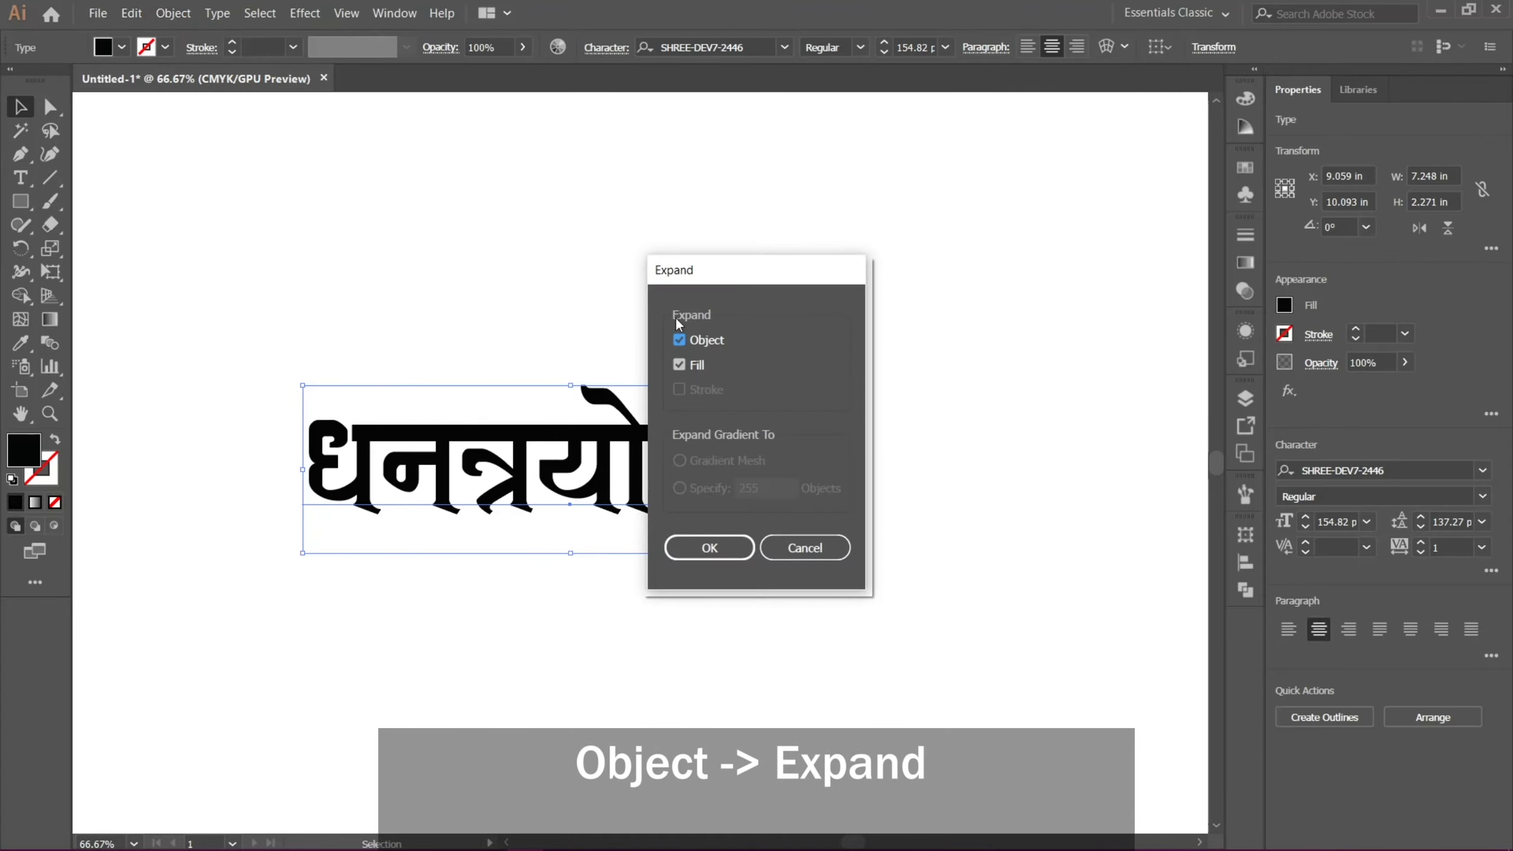
left_click(705, 549)
right_click(594, 437)
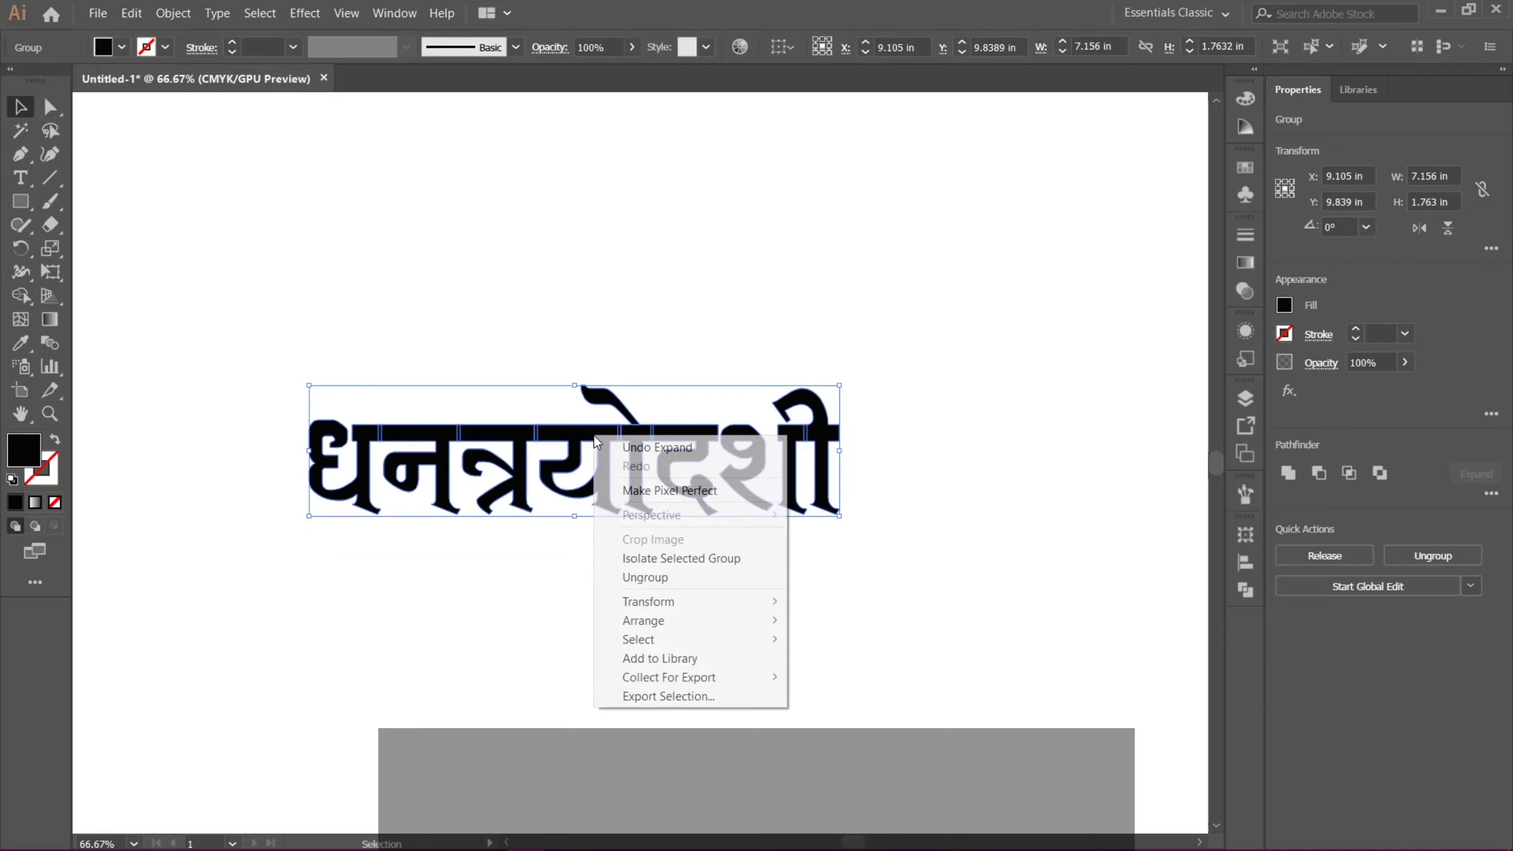
left_click(654, 575)
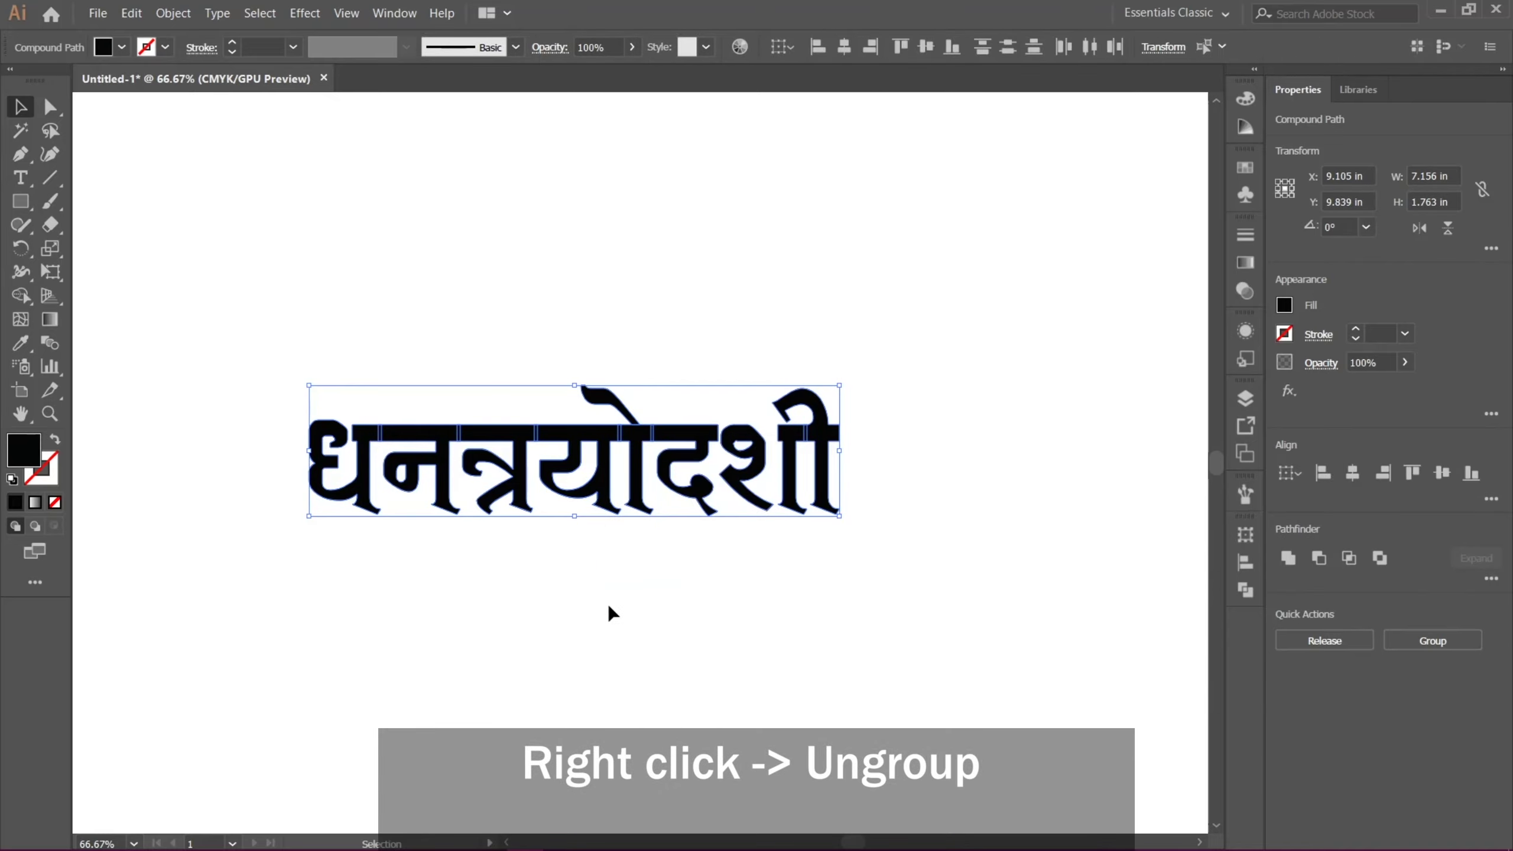
Detach the slanted vowel mark above यो and move it well above the word, clear of the lettering
left_click(608, 604)
left_click_drag(621, 410, 756, 266)
left_click(913, 443)
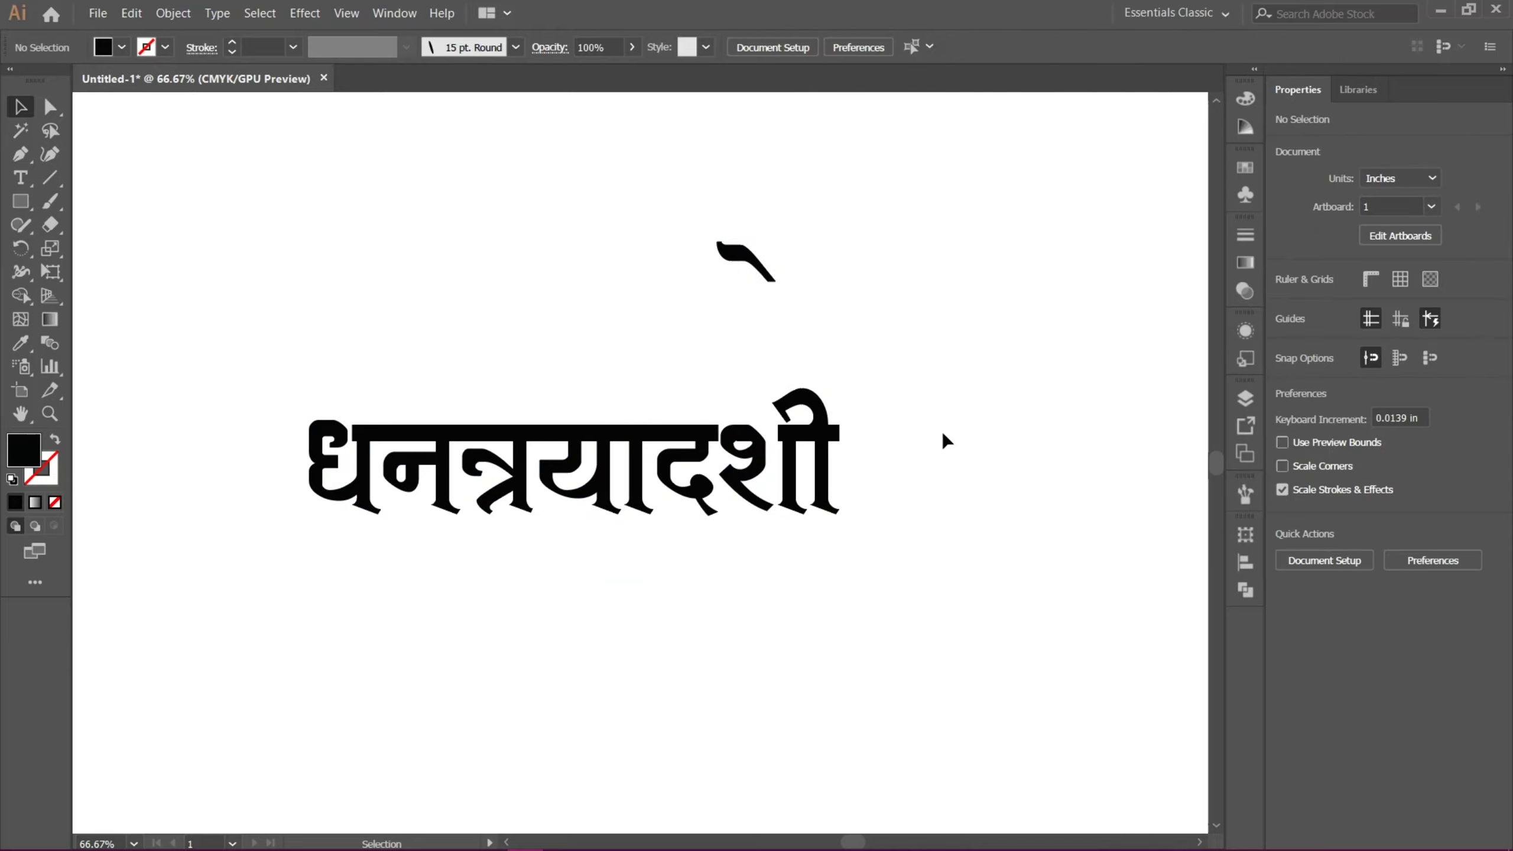
Choose the Paintbrush tool and open the brush library for the document
key("ctrl+plus")
key("ctrl+plus")
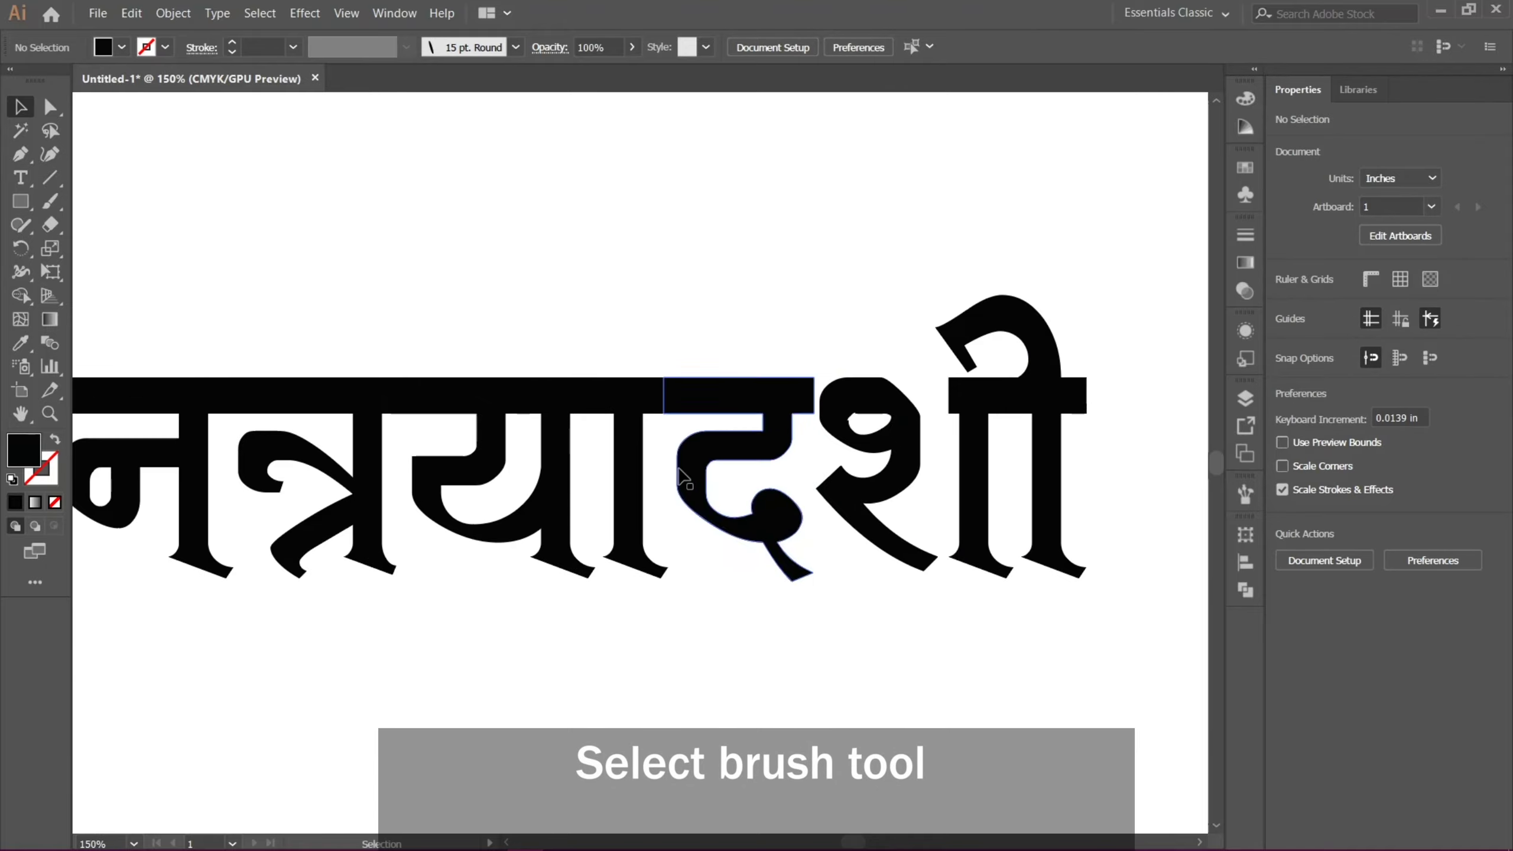
left_click_drag(708, 412, 846, 465)
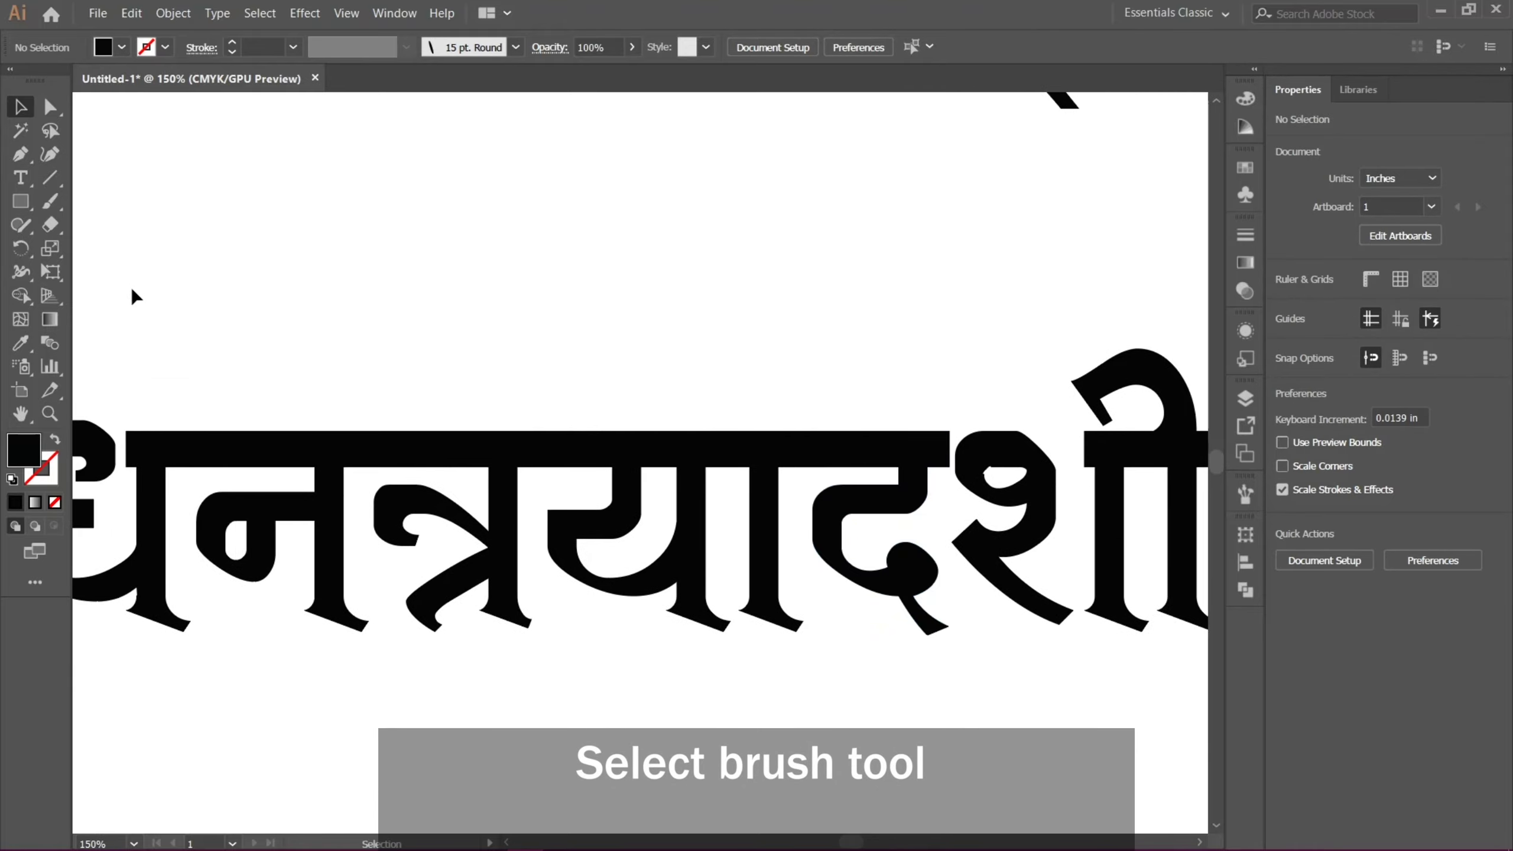
left_click(49, 202)
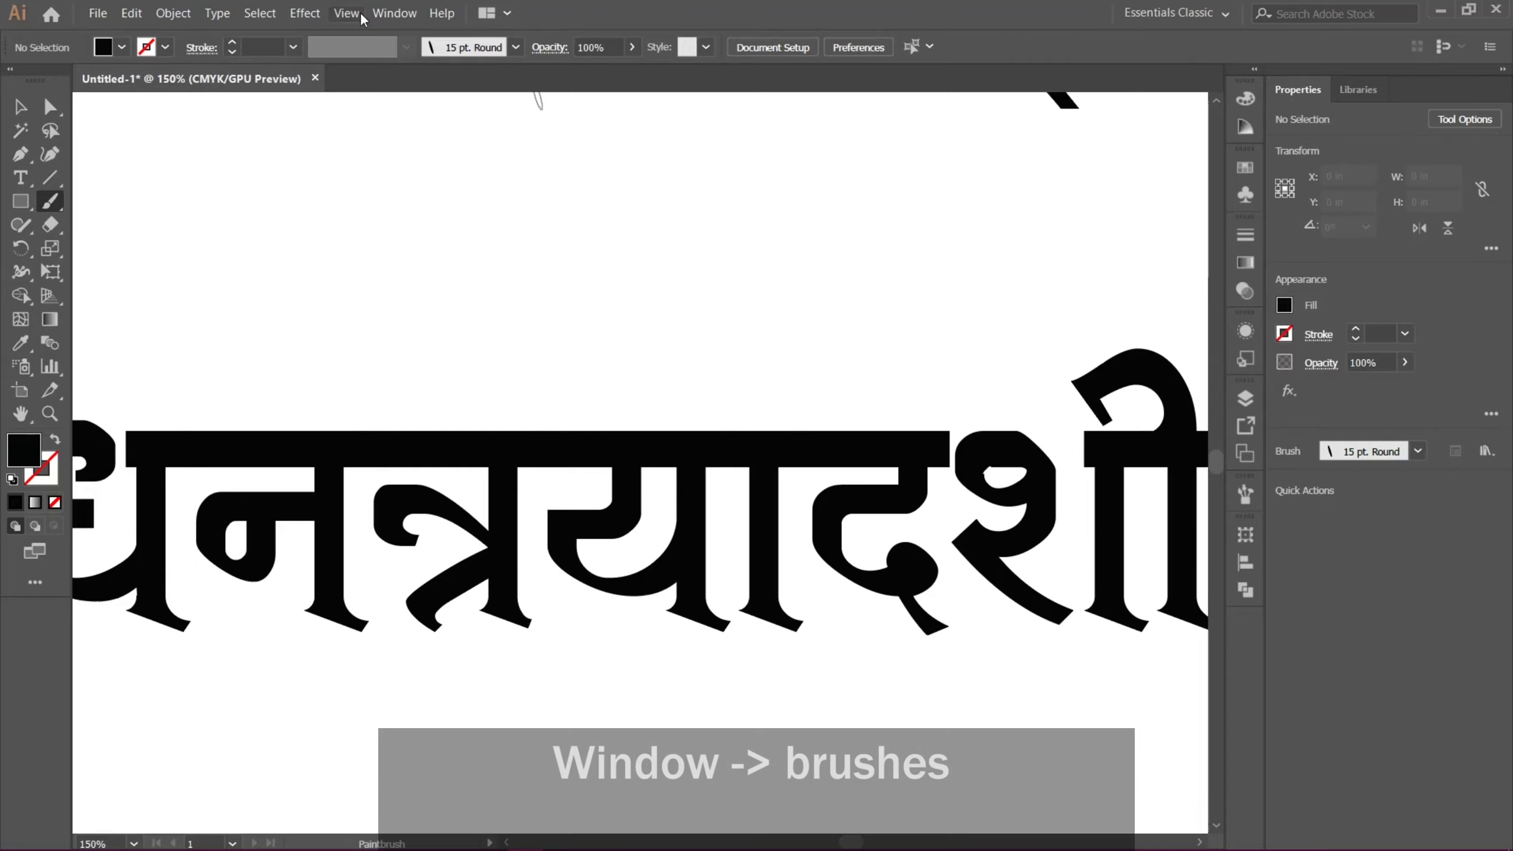
left_click(393, 13)
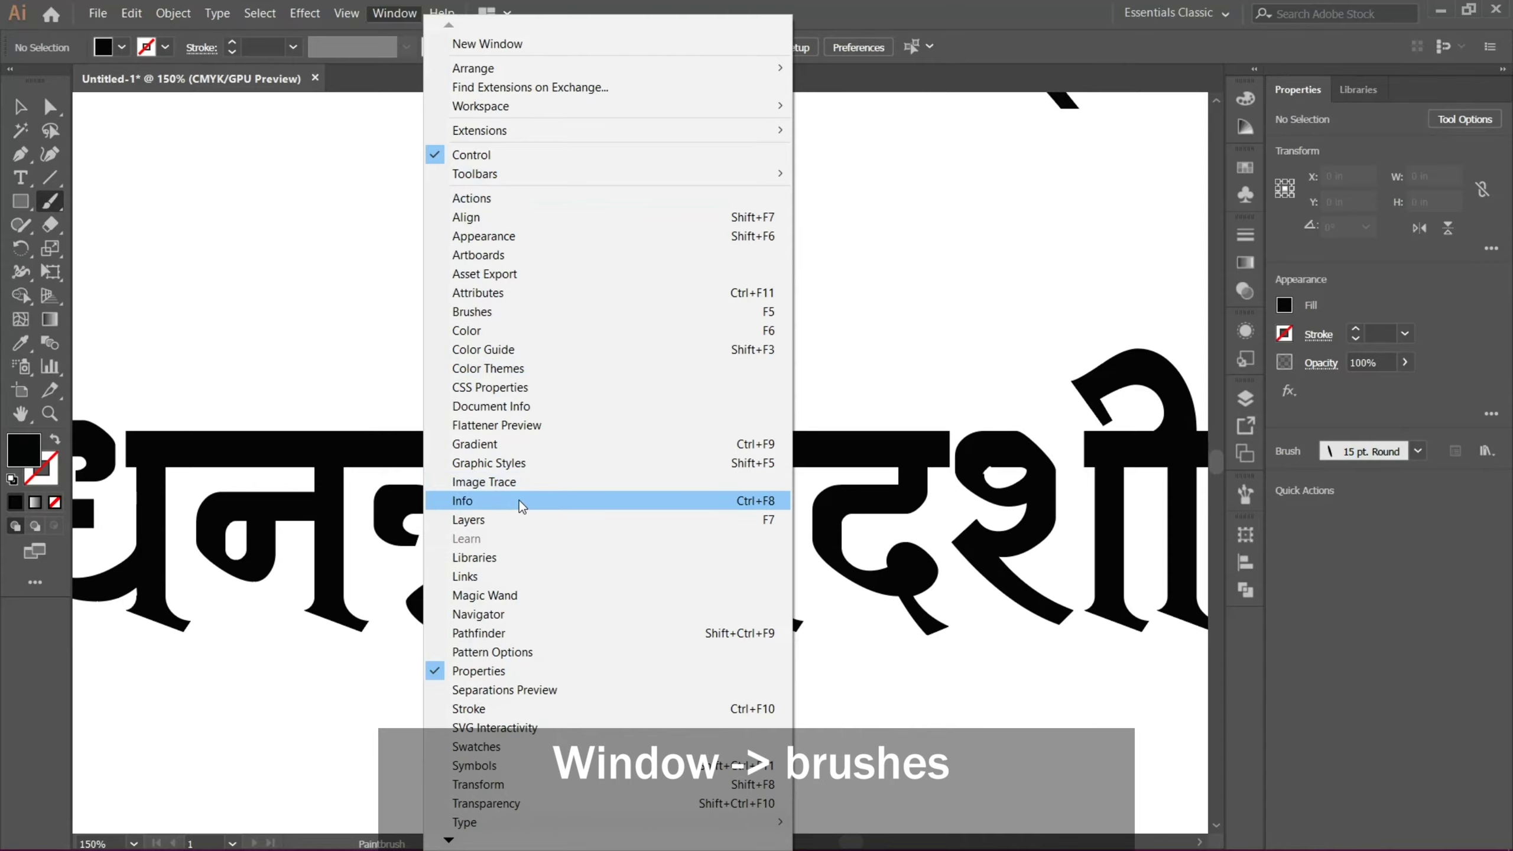
left_click(520, 312)
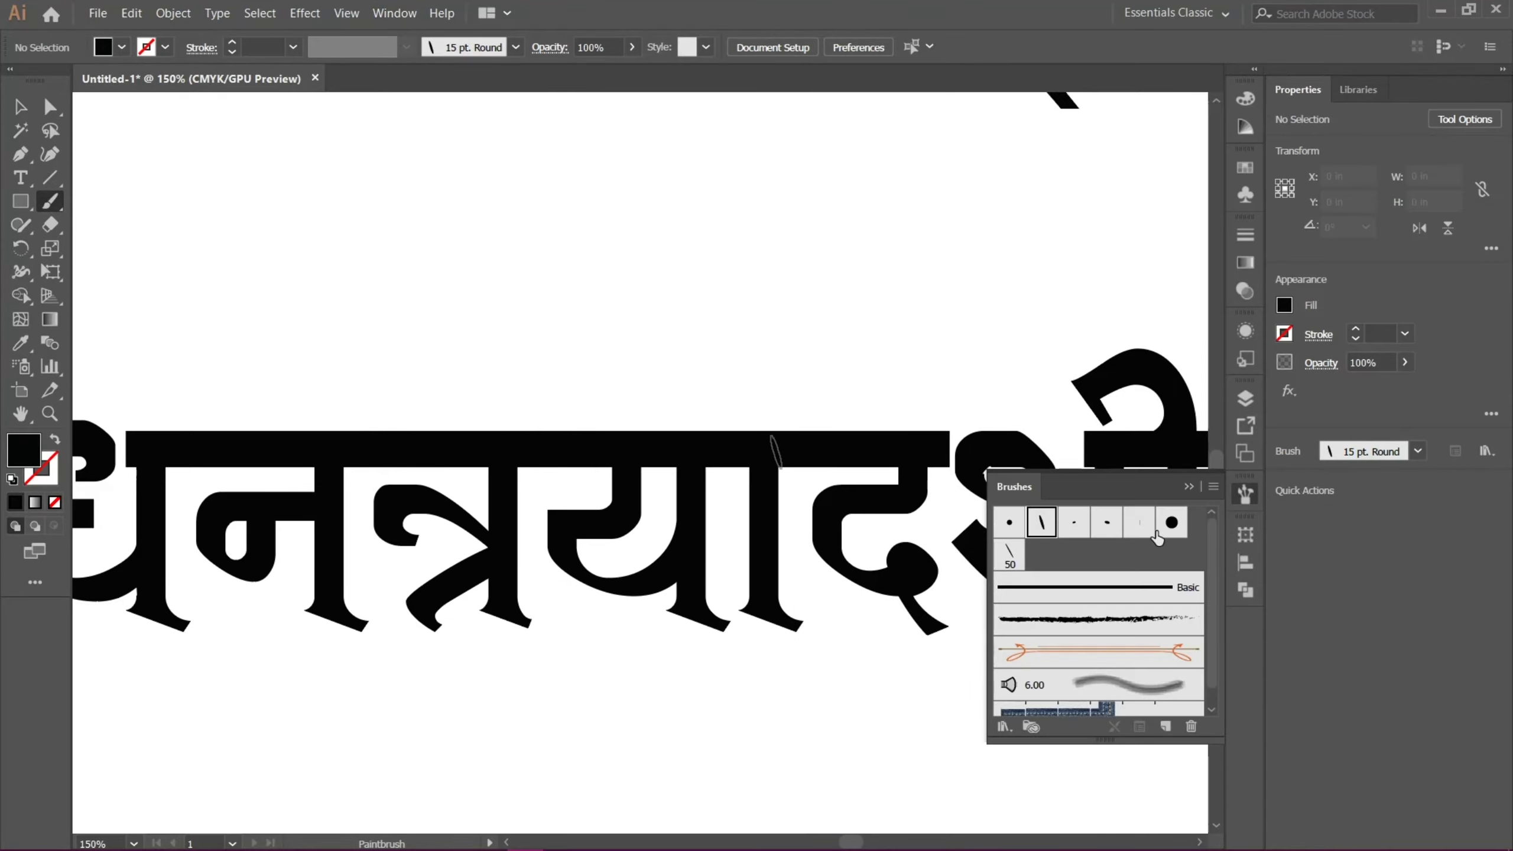
Set the 5 pt. Round calligraphic brush to 117° angle, 19% roundness and 32 pt size
double_click(1009, 524)
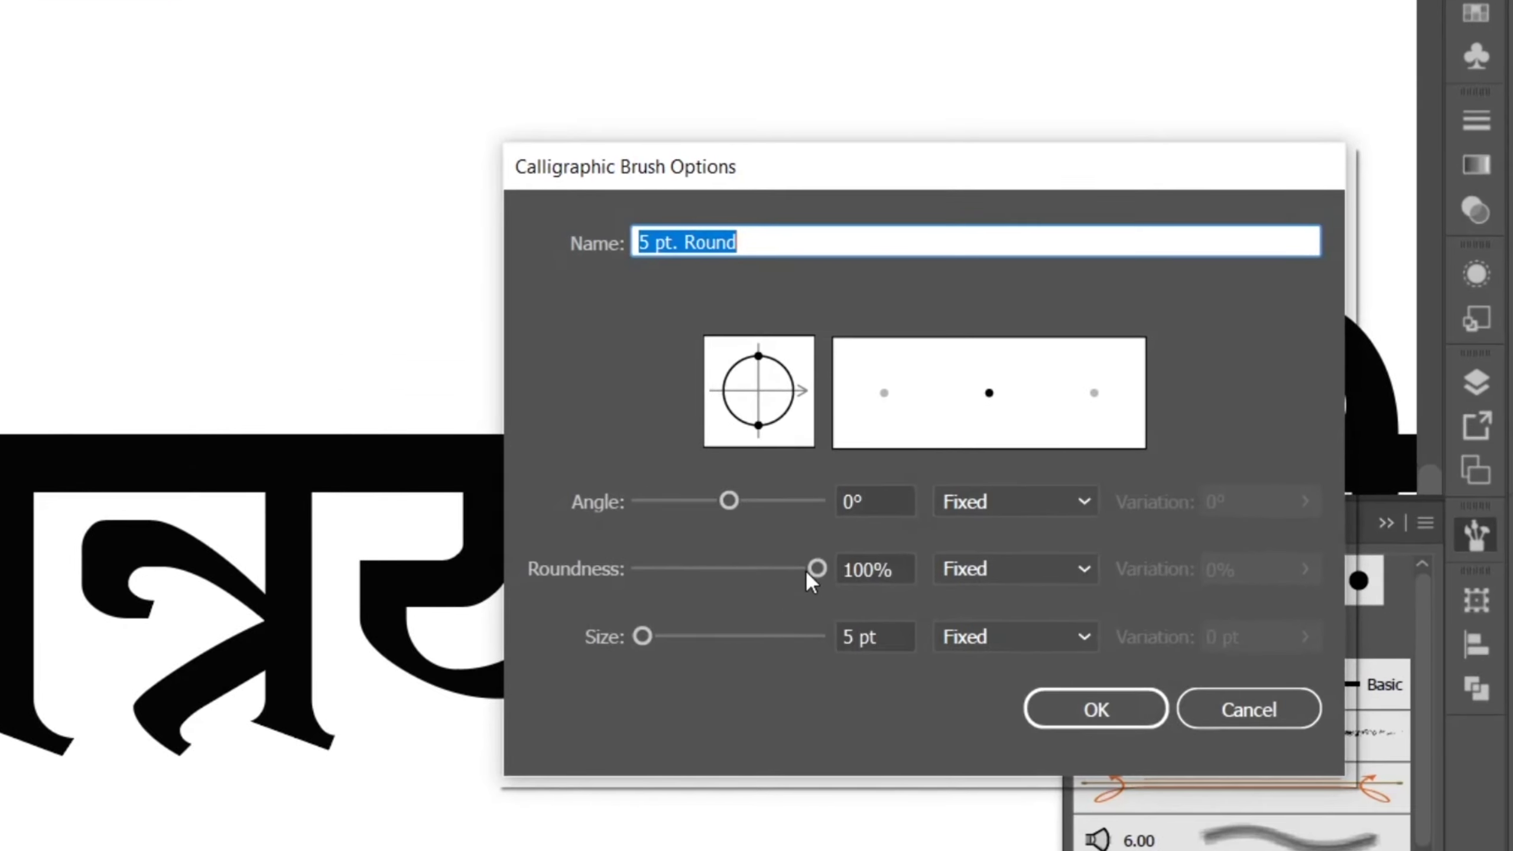
left_click_drag(807, 571, 672, 568)
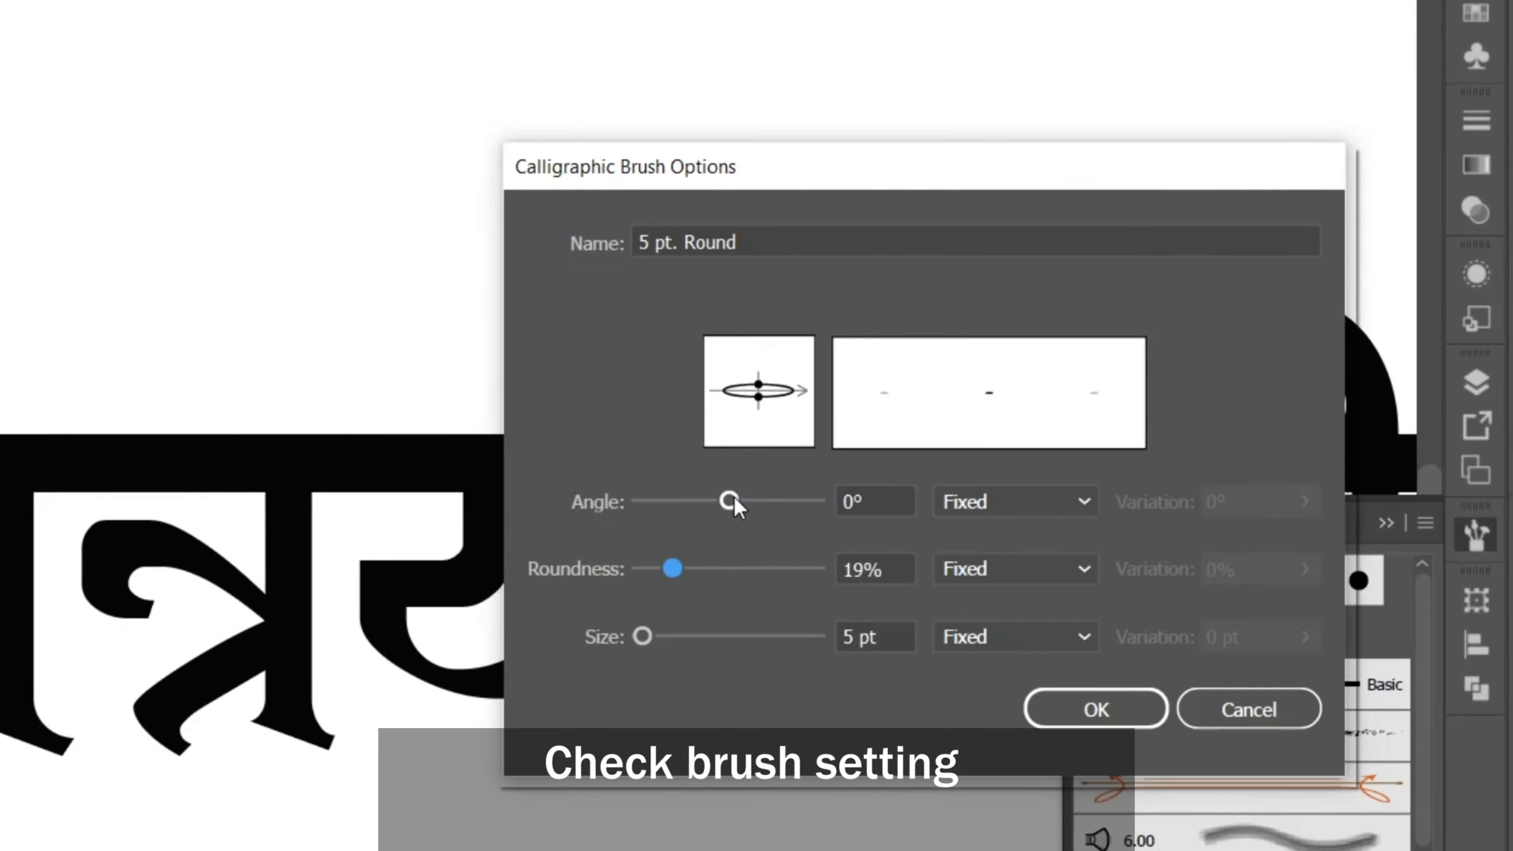
left_click_drag(735, 502, 791, 501)
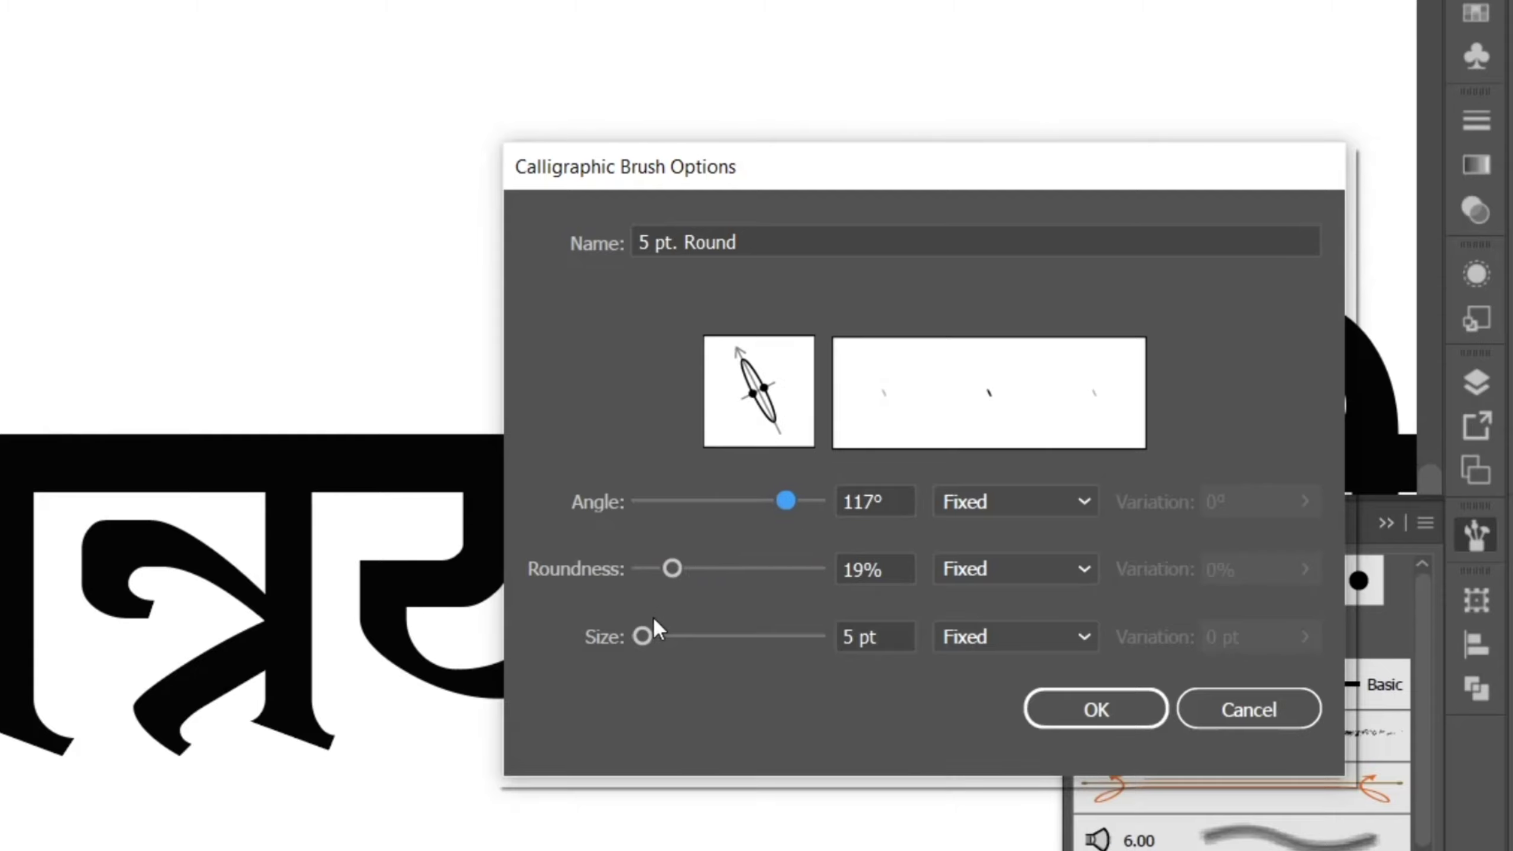
left_click_drag(643, 636, 668, 636)
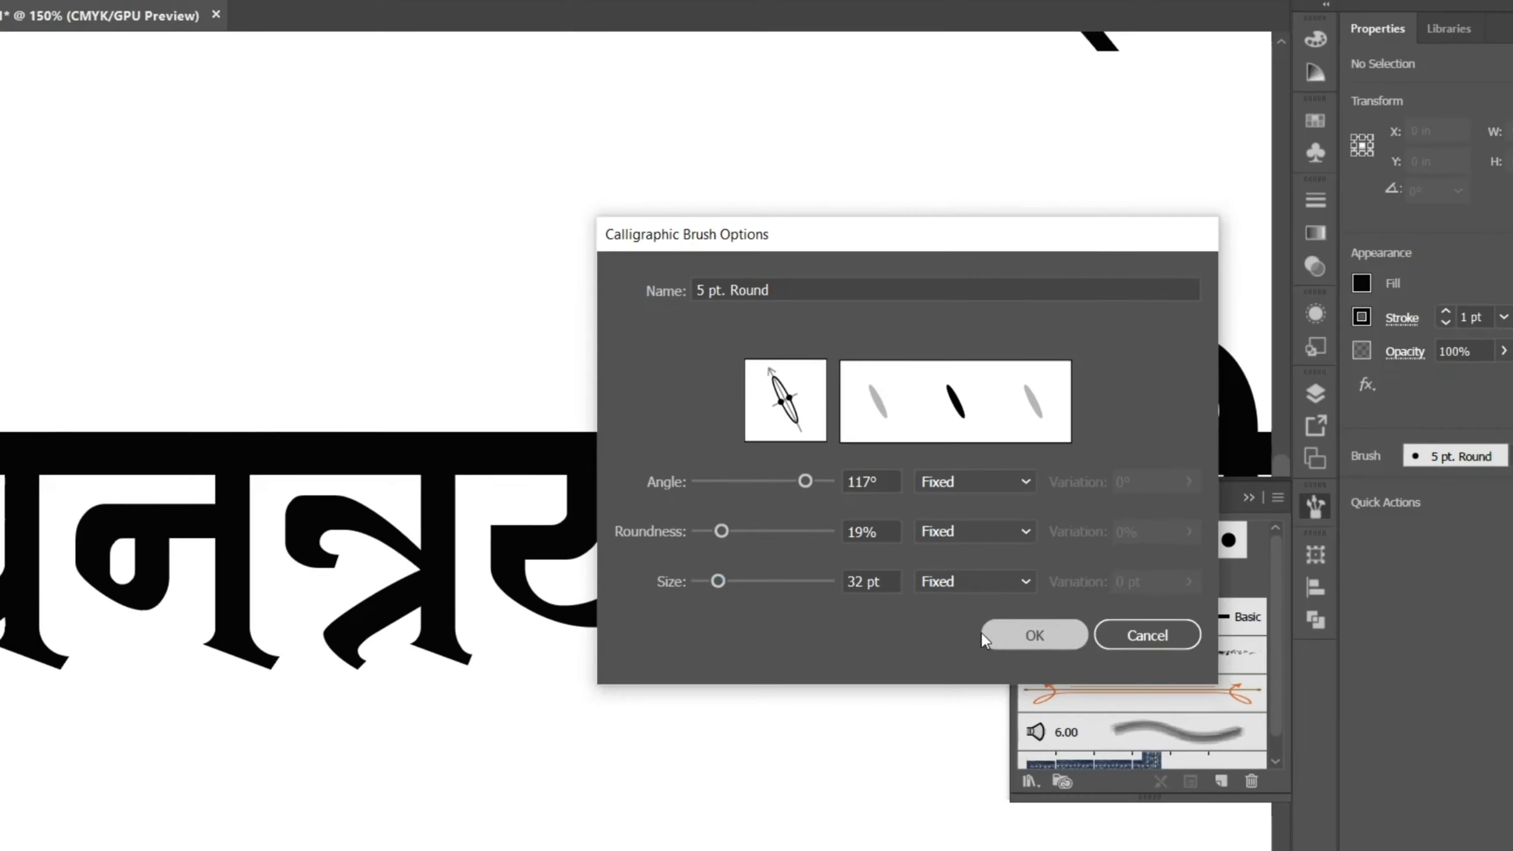
left_click(1062, 728)
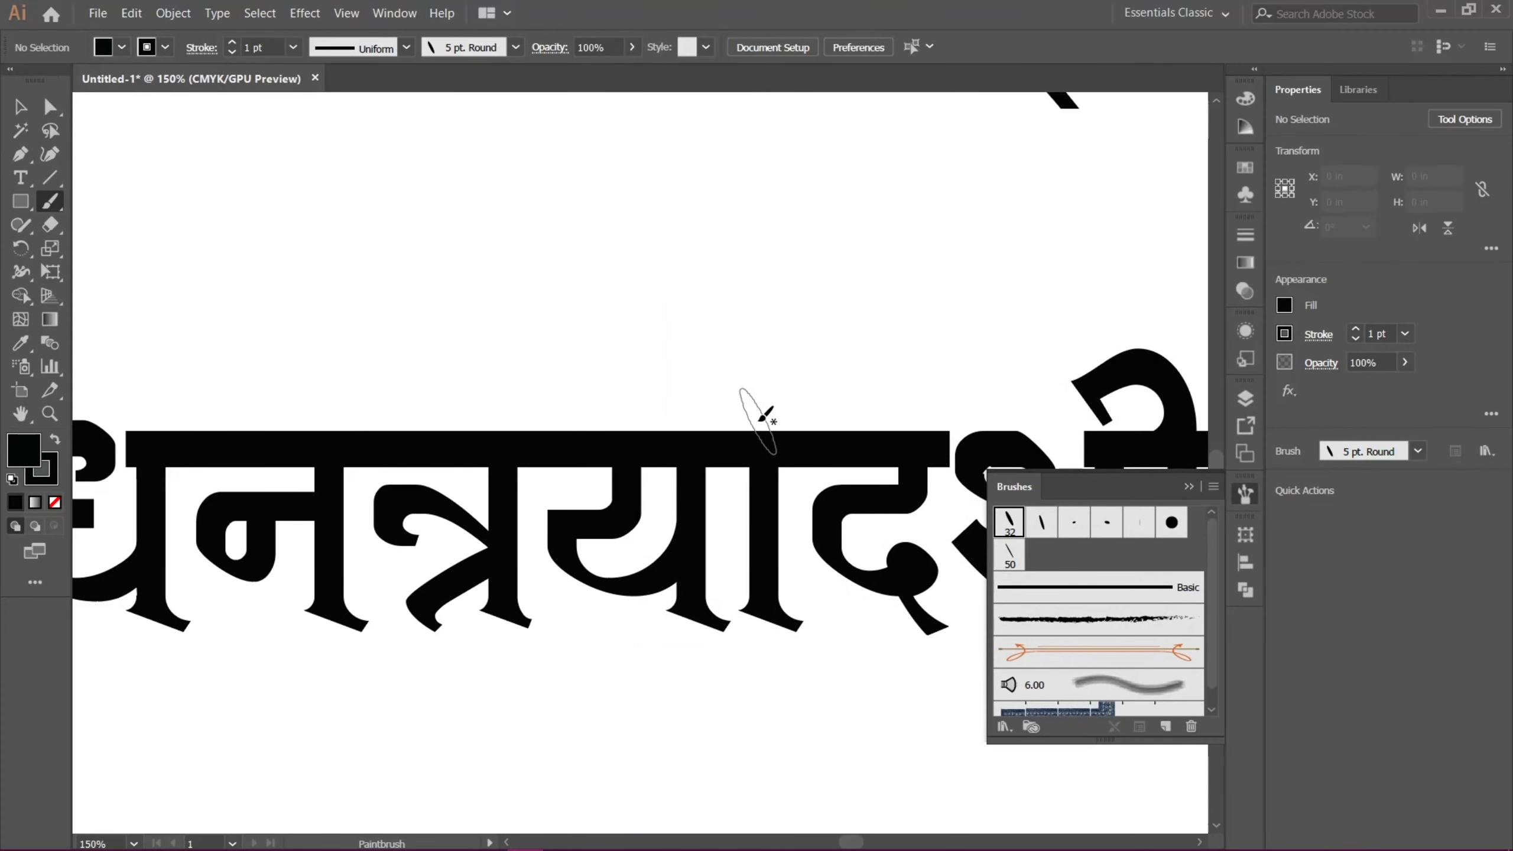
left_click(1246, 497)
Reduce the calligraphic brush size slightly for painting the new mark
scroll(723, 316, "up", 1)
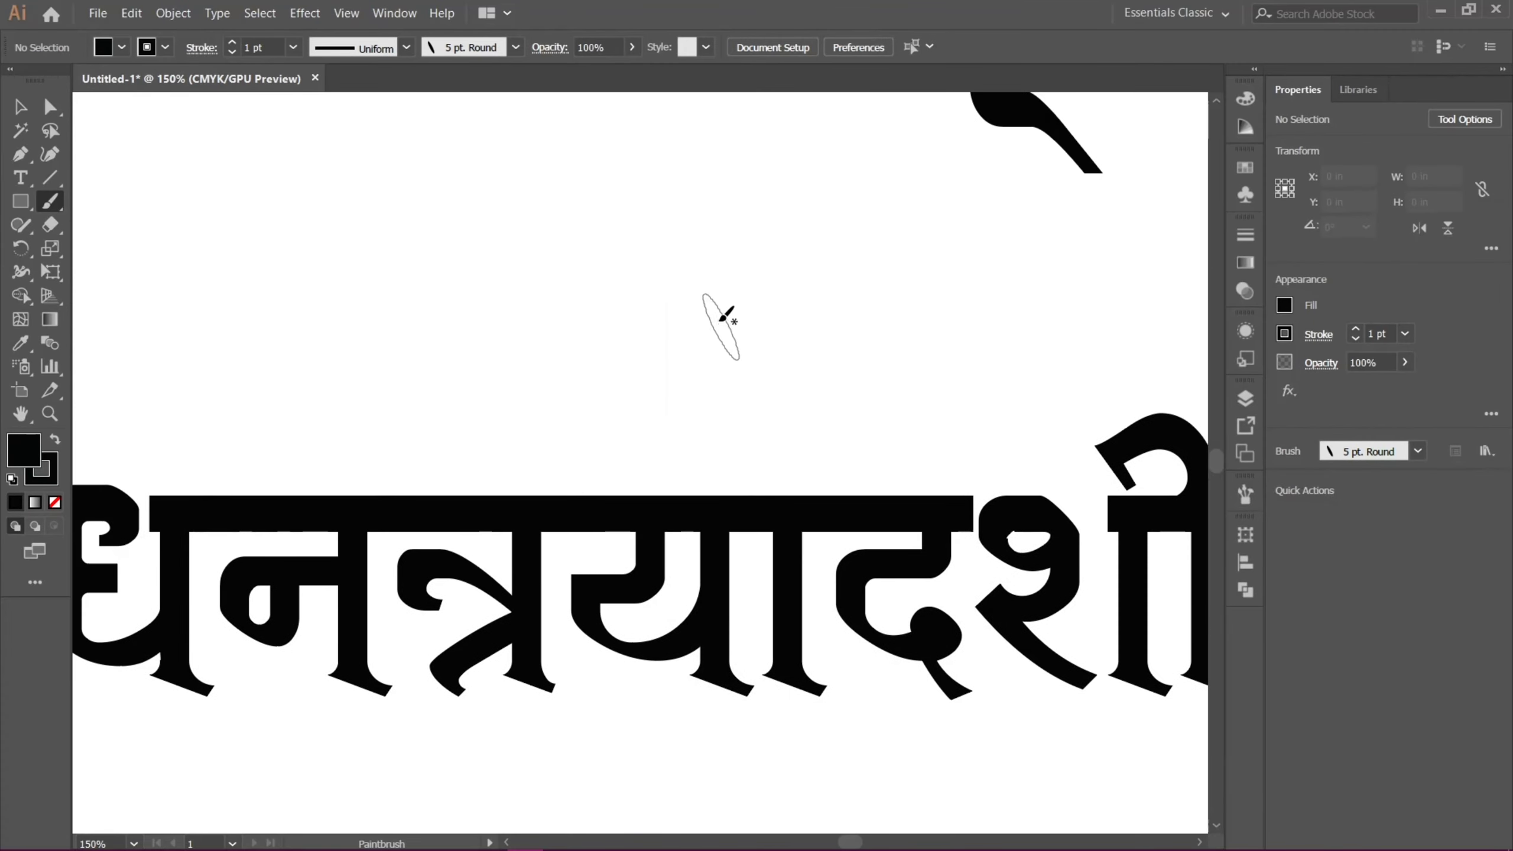
key("bracketleft")
key("bracketleft")
key("bracketleft")
key("bracketleft")
key("bracketleft")
key("bracketleft")
key("bracketleft")
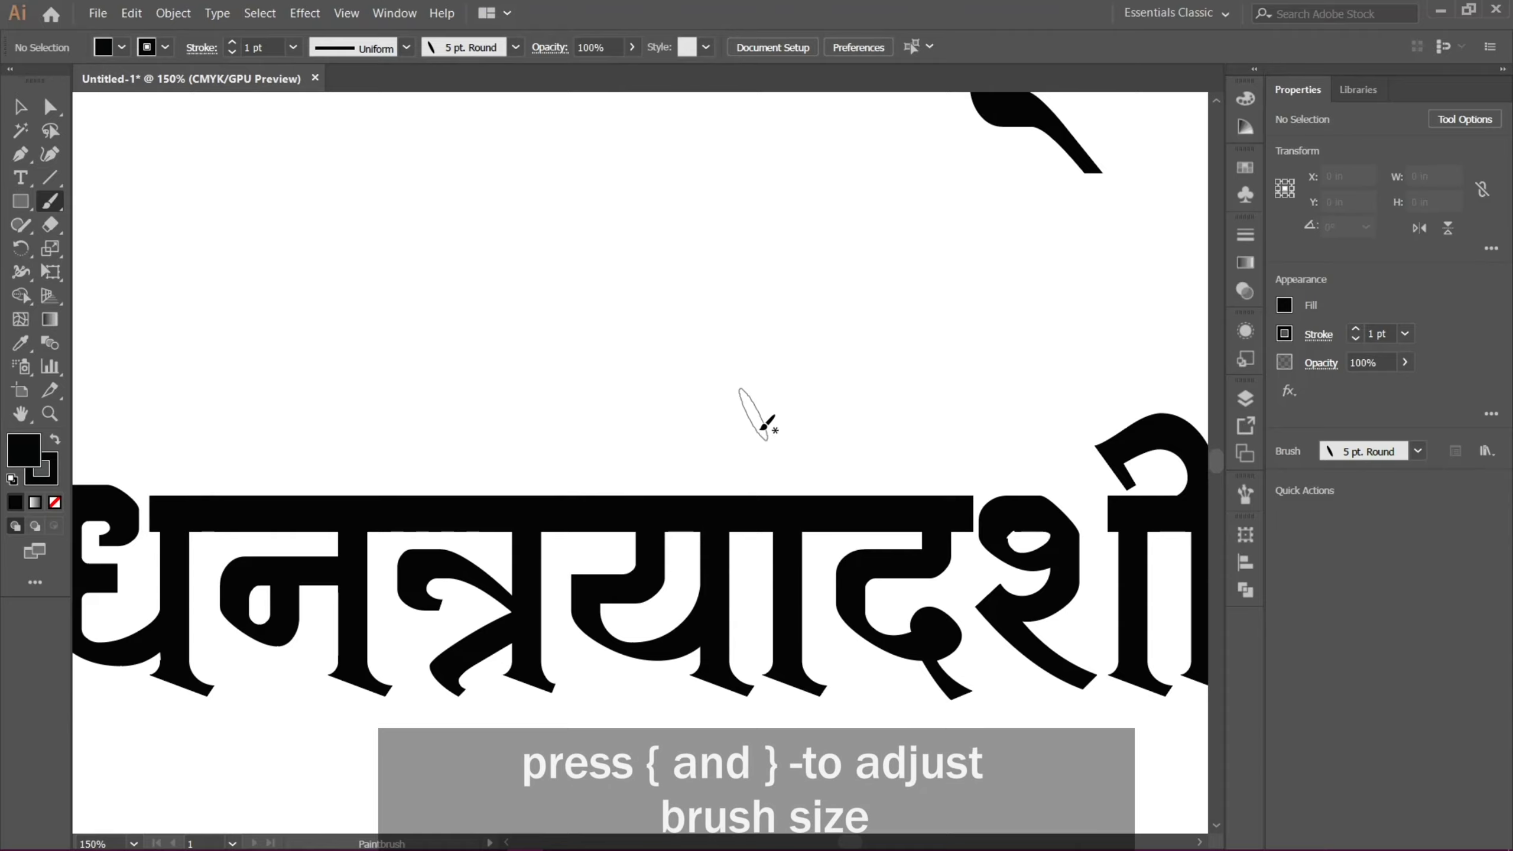
mouse_move(777, 445)
left_mouse_down()
mouse_move(839, 613)
mouse_move(810, 541)
mouse_move(669, 449)
mouse_move(483, 448)
left_mouse_up()
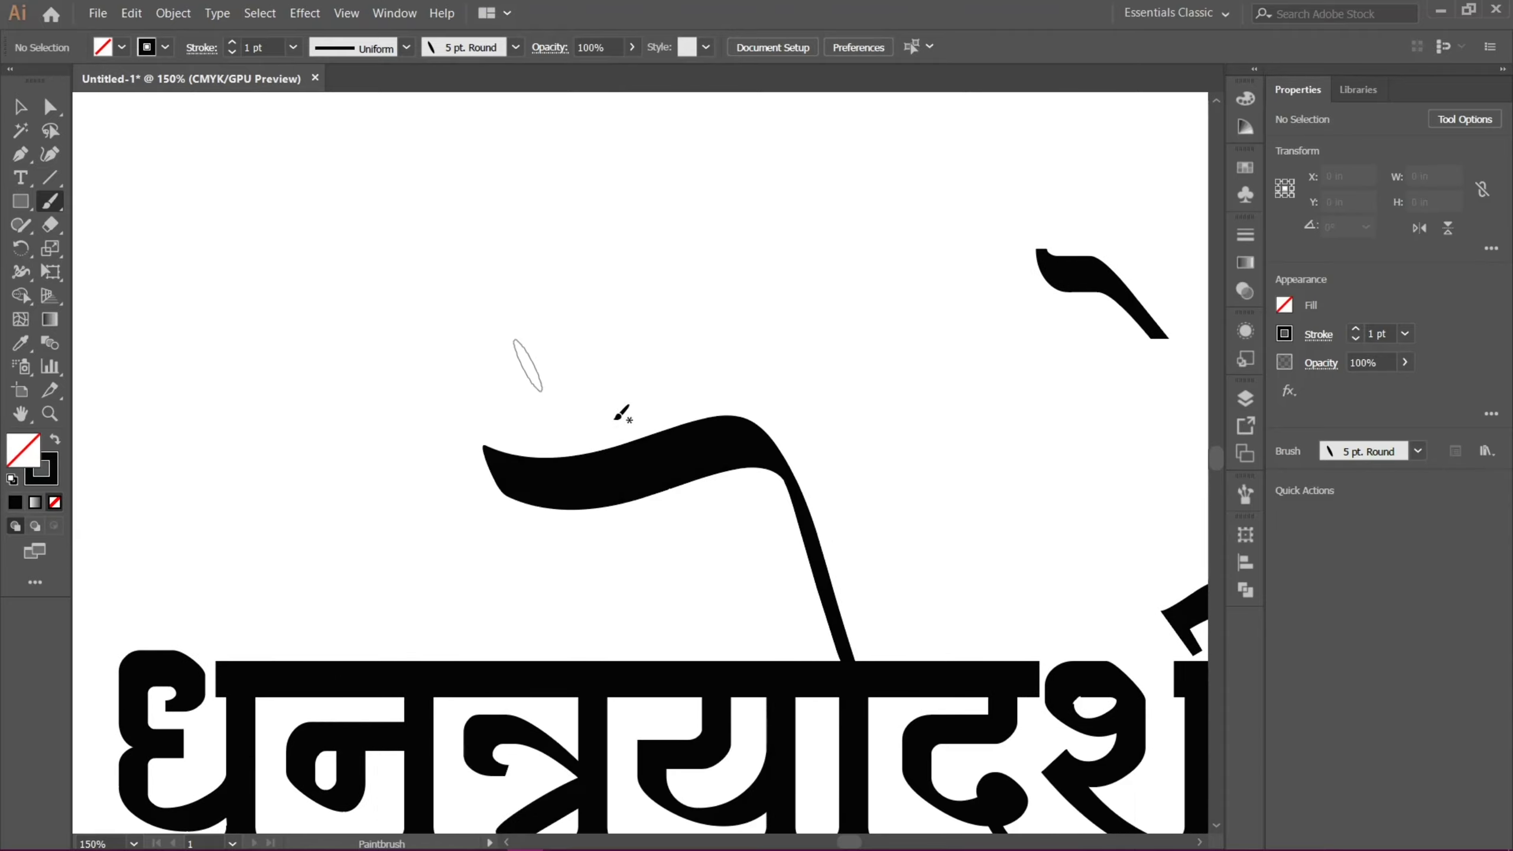
key("ctrl+z")
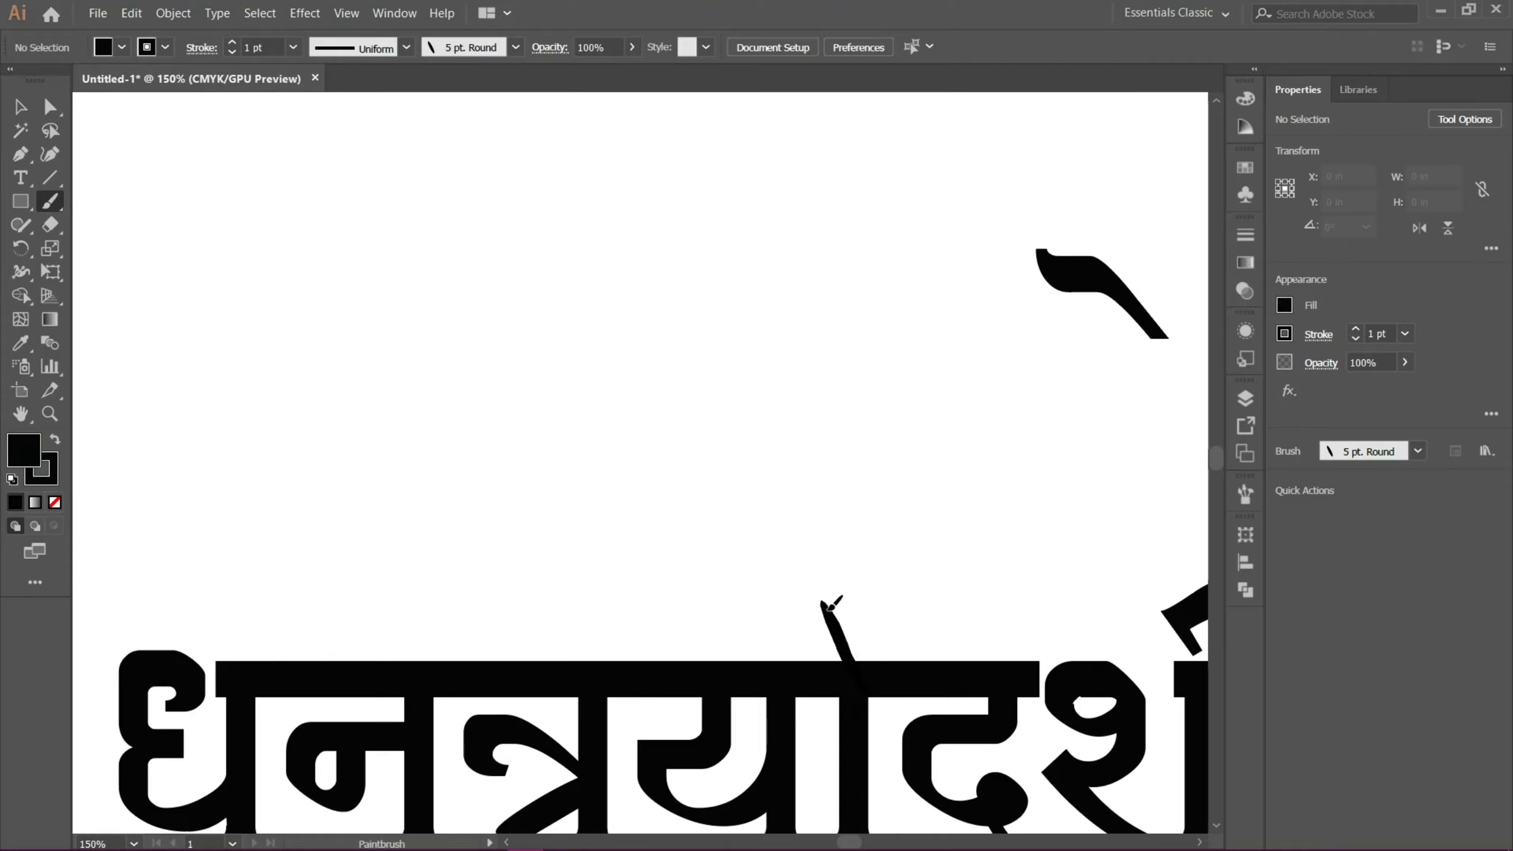
mouse_move(800, 525)
left_mouse_down()
mouse_move(692, 567)
mouse_move(601, 484)
left_mouse_up()
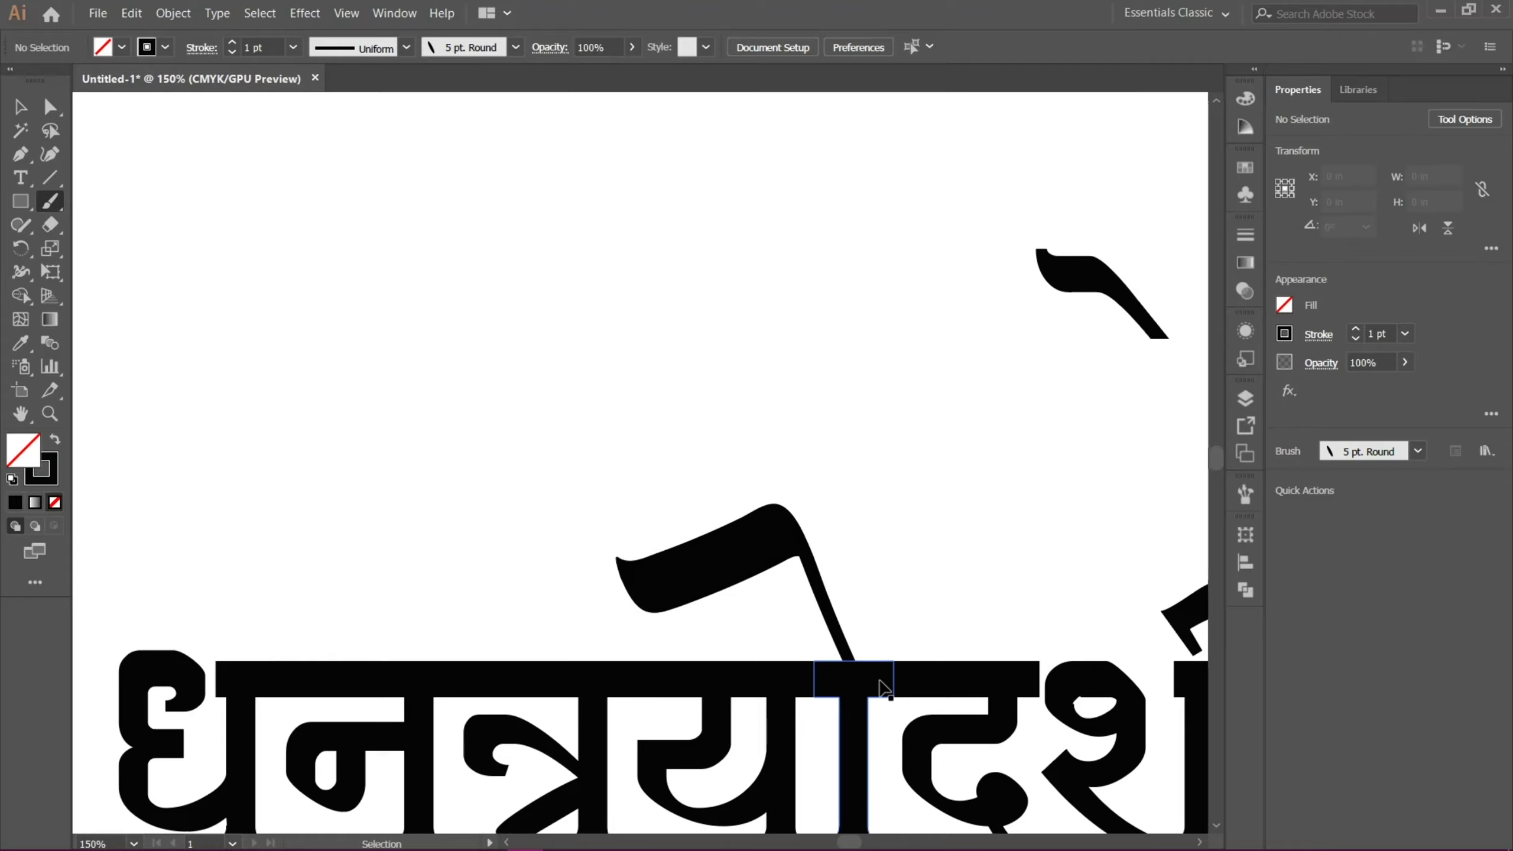
key("ctrl+z")
mouse_move(855, 660)
left_mouse_down()
mouse_move(817, 522)
mouse_move(543, 531)
left_mouse_up()
key("ctrl+z")
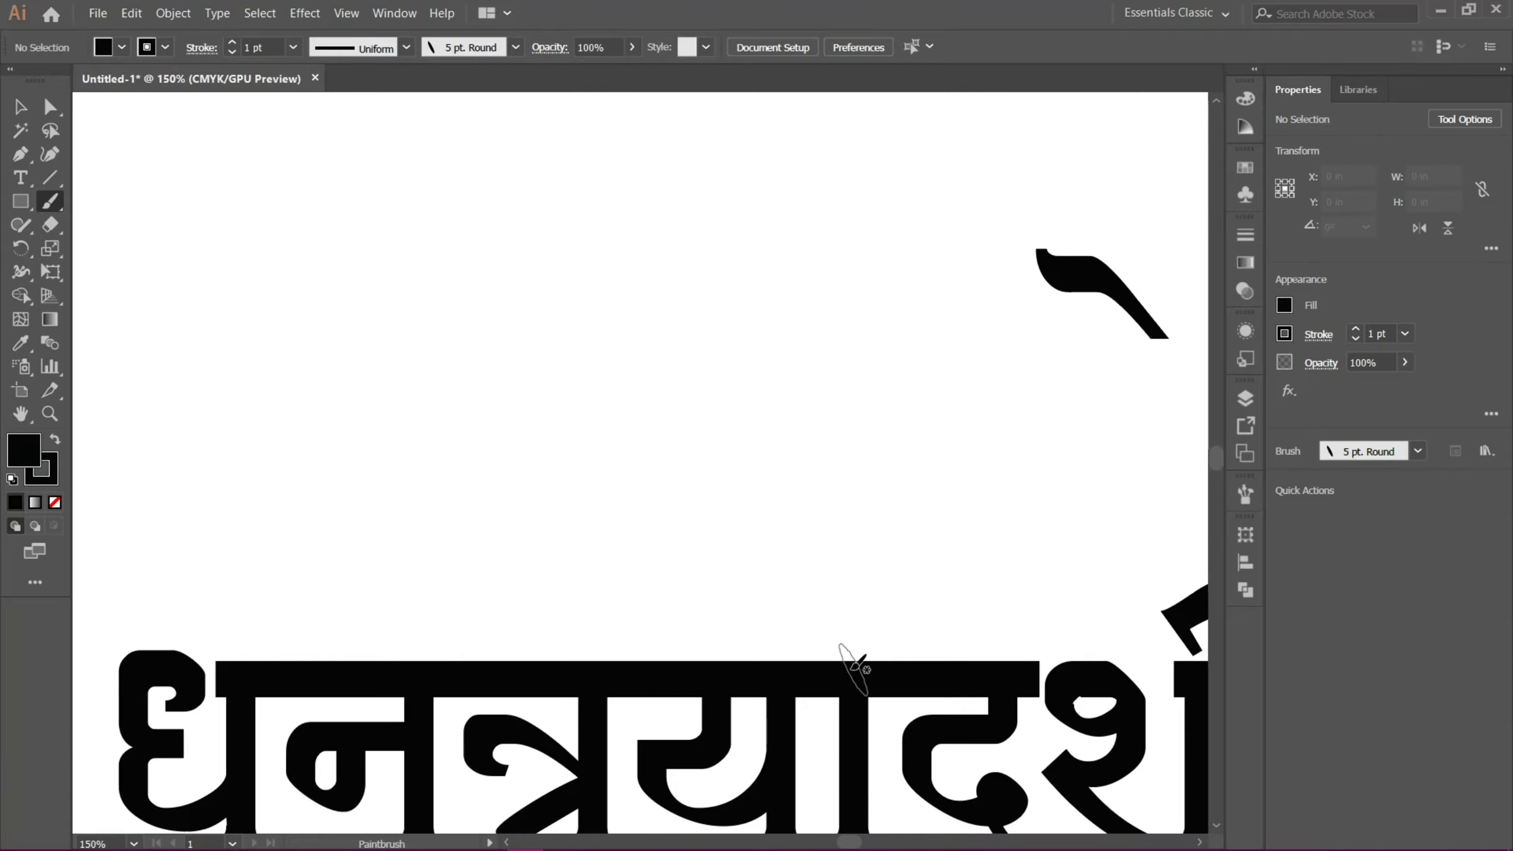
Paint a flag-like vowel stroke rising from the headline above यो and sweeping back over the preceding letters
mouse_move(797, 547)
left_mouse_down()
mouse_move(572, 516)
mouse_move(565, 533)
left_mouse_up()
left_click_drag(861, 699, 776, 398)
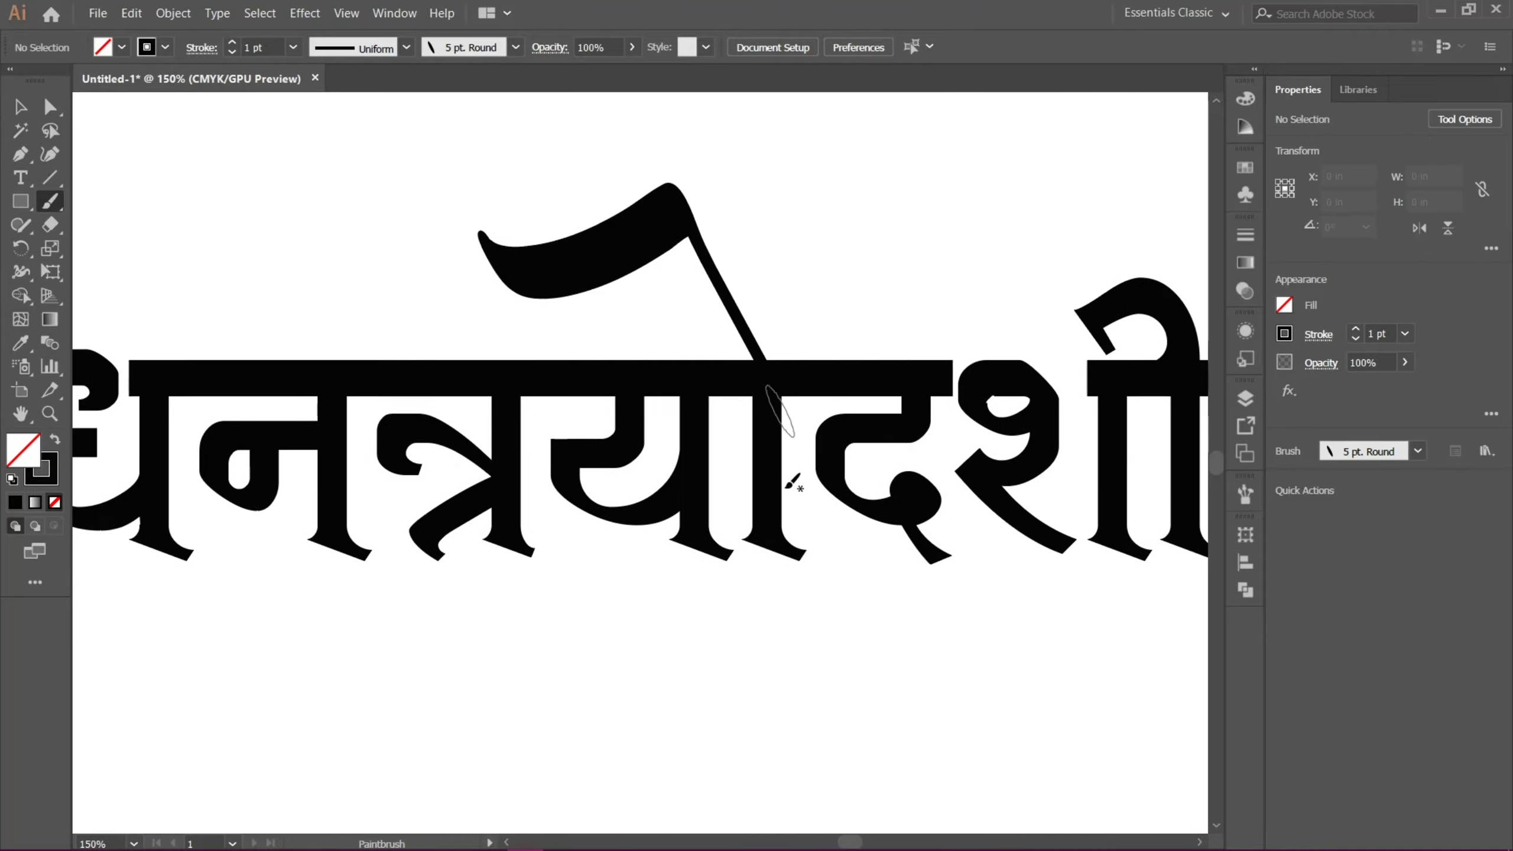
left_click_drag(789, 649, 566, 665)
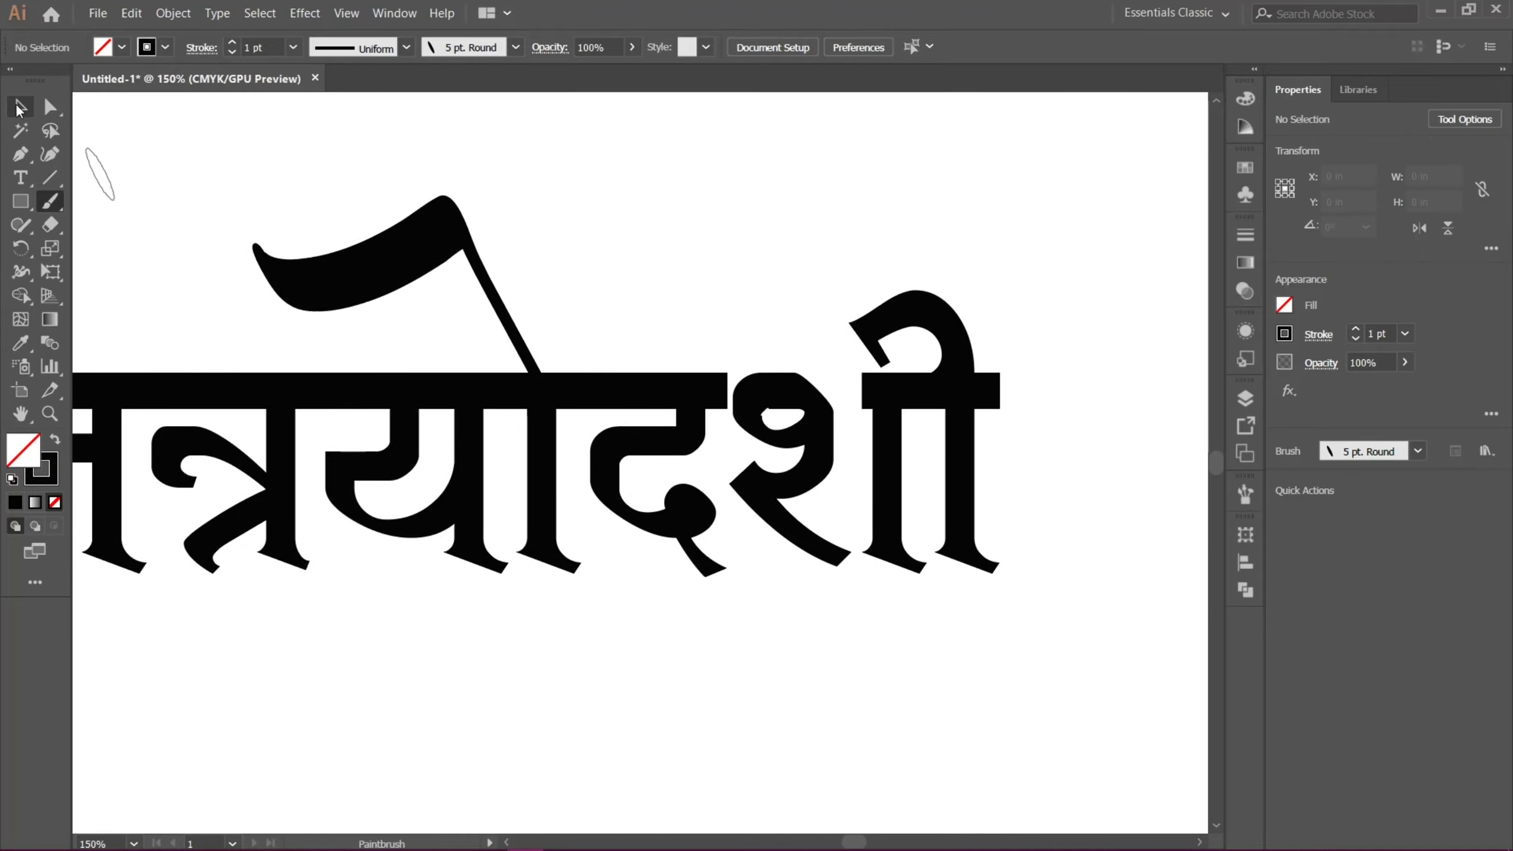
Draw a rectangle about 1.2 by 0.49 in covering the curved mark above the headline of the final शी
left_click(20, 109)
left_click(956, 391)
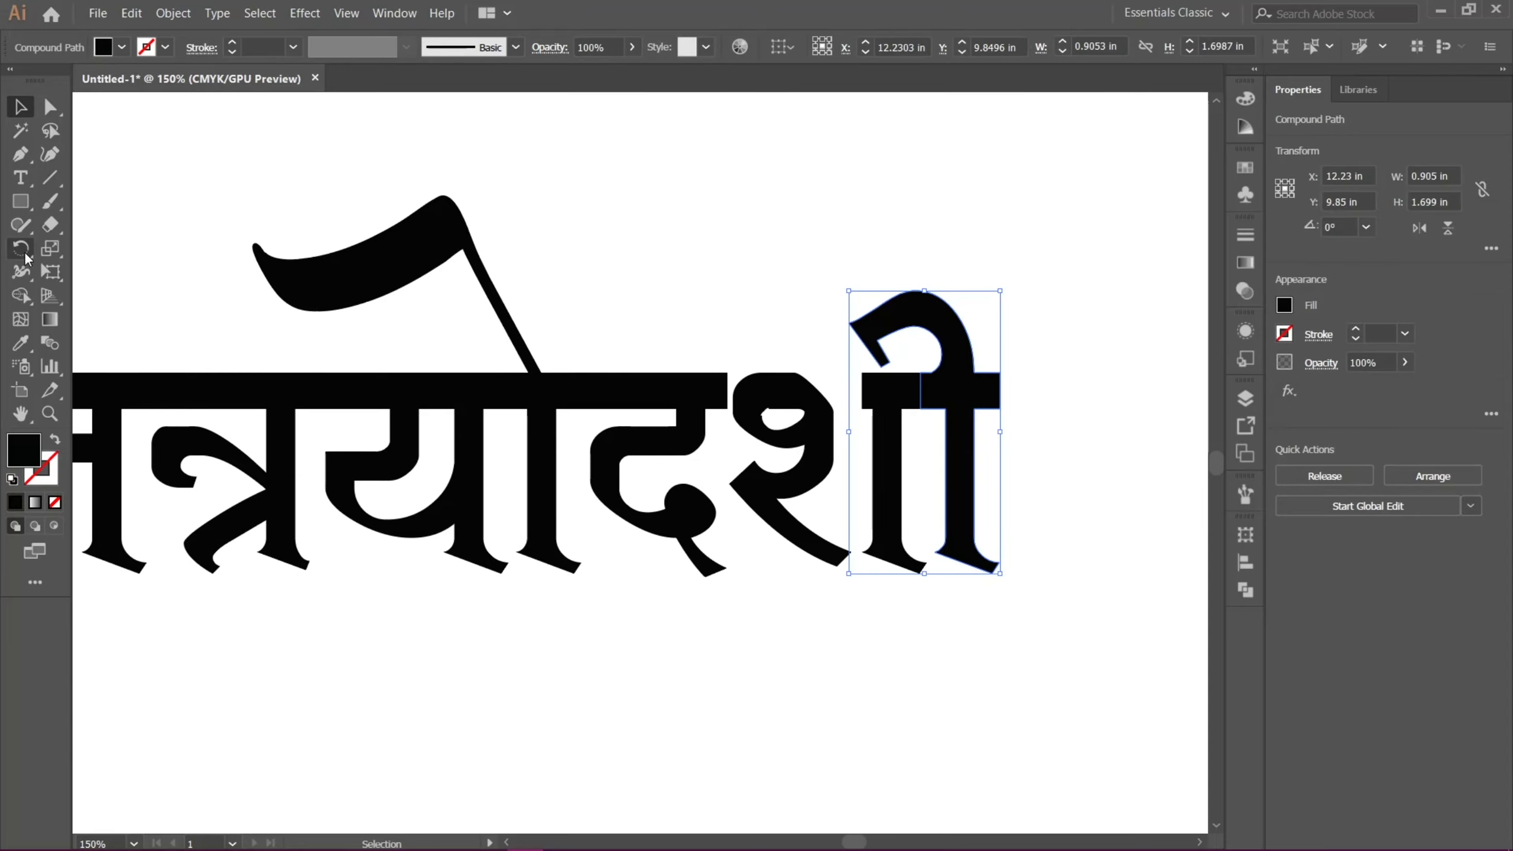
left_click(23, 204)
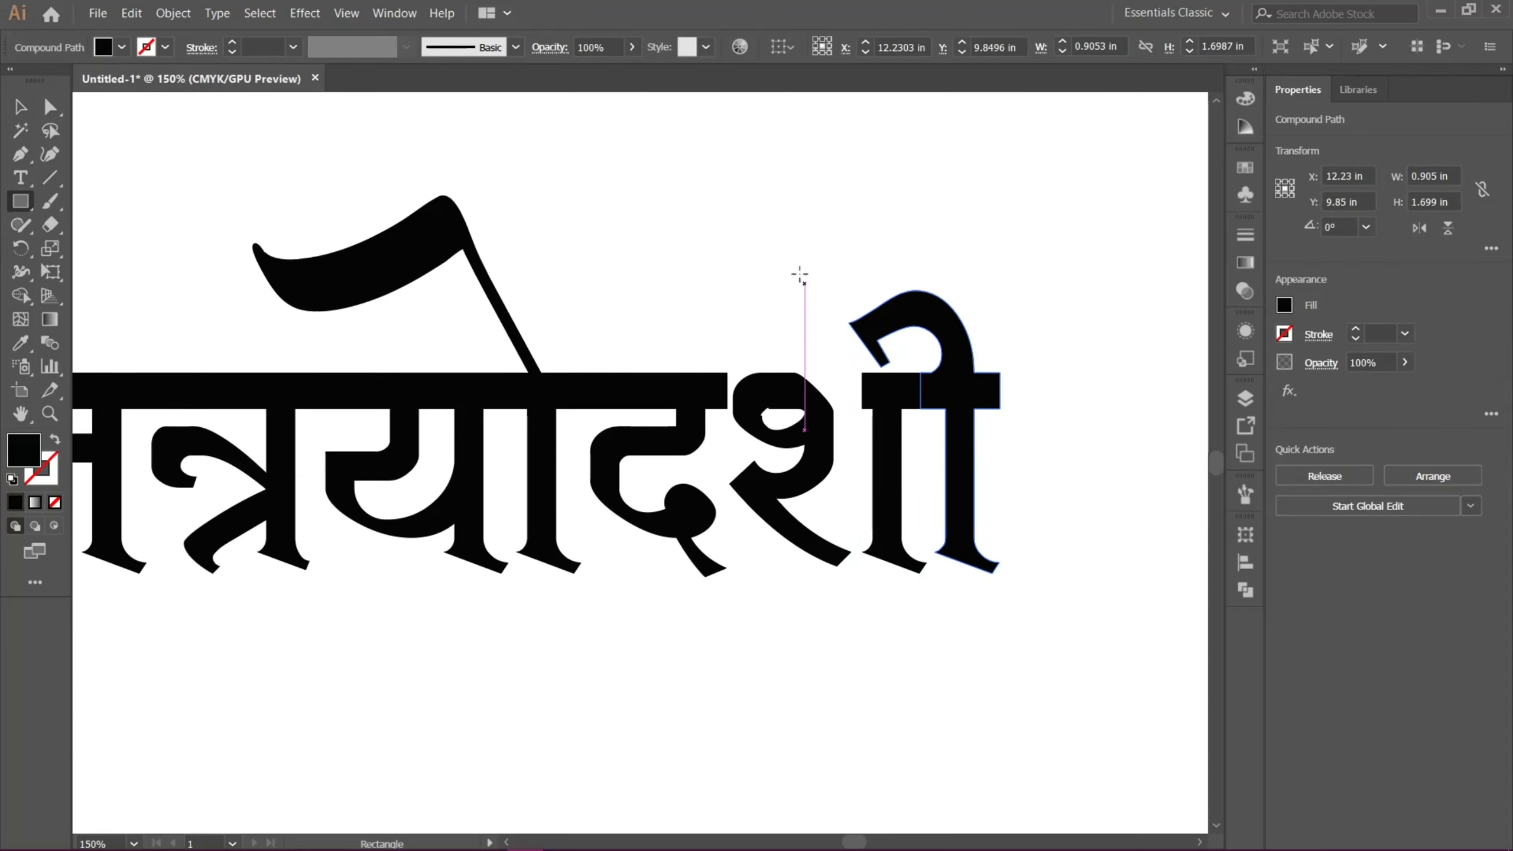
key("ctrl+plus")
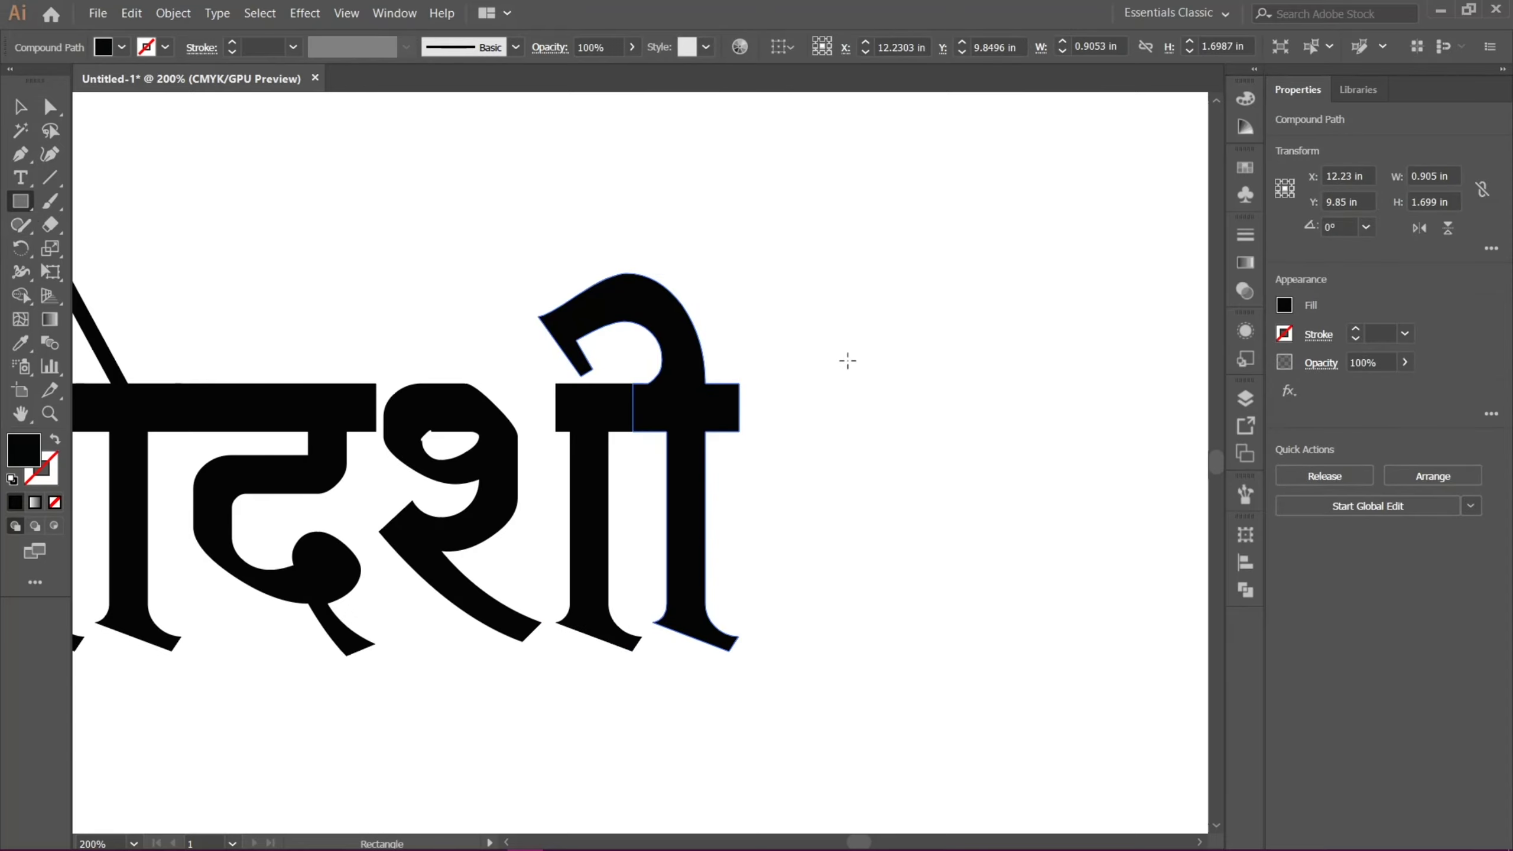
key("ctrl+plus")
left_click_drag(810, 243, 770, 398)
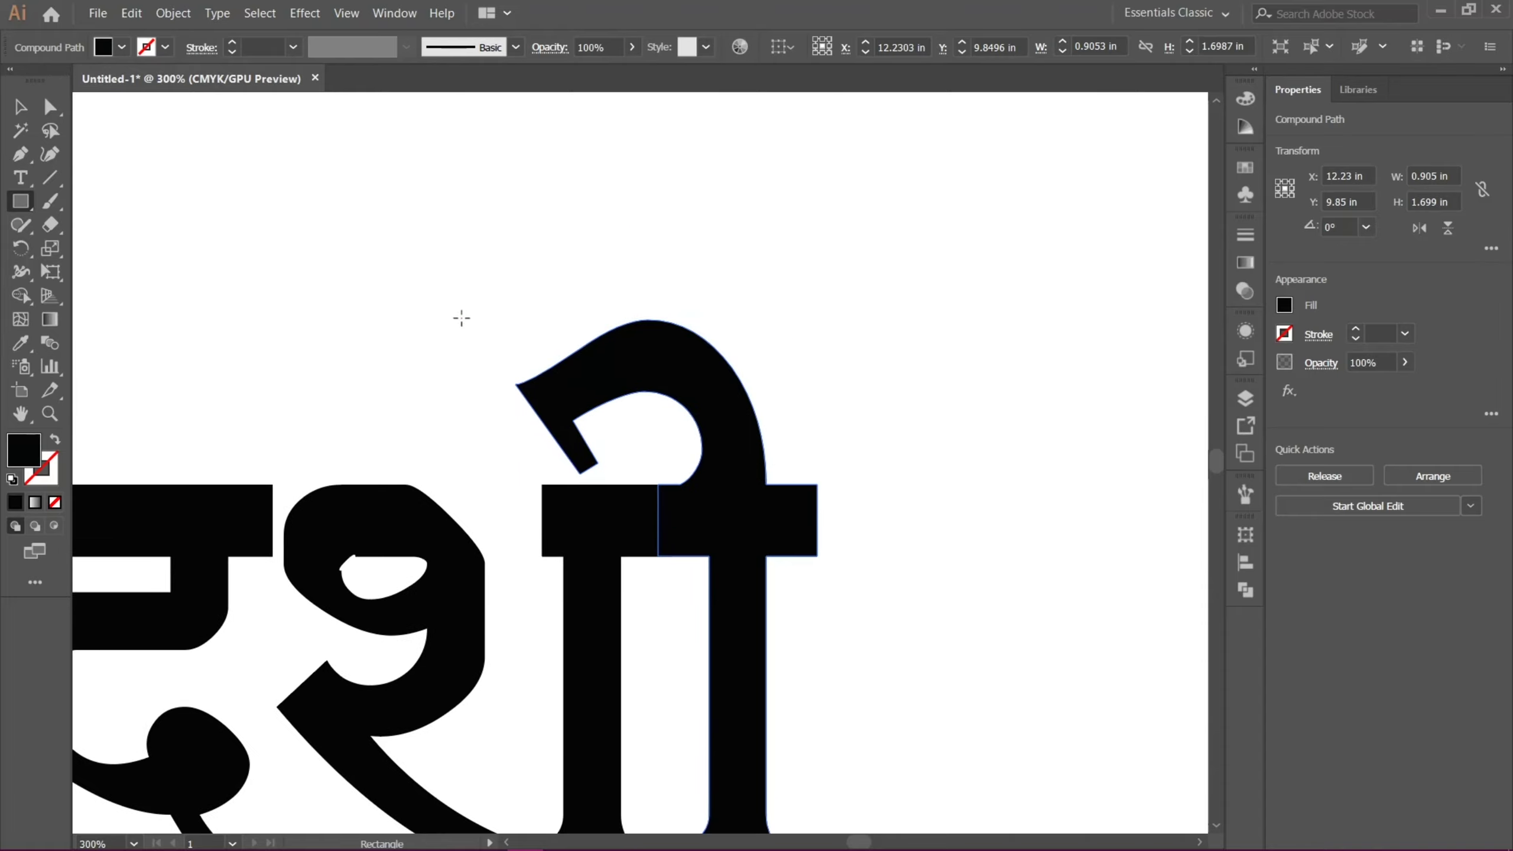
left_click_drag(443, 321, 845, 484)
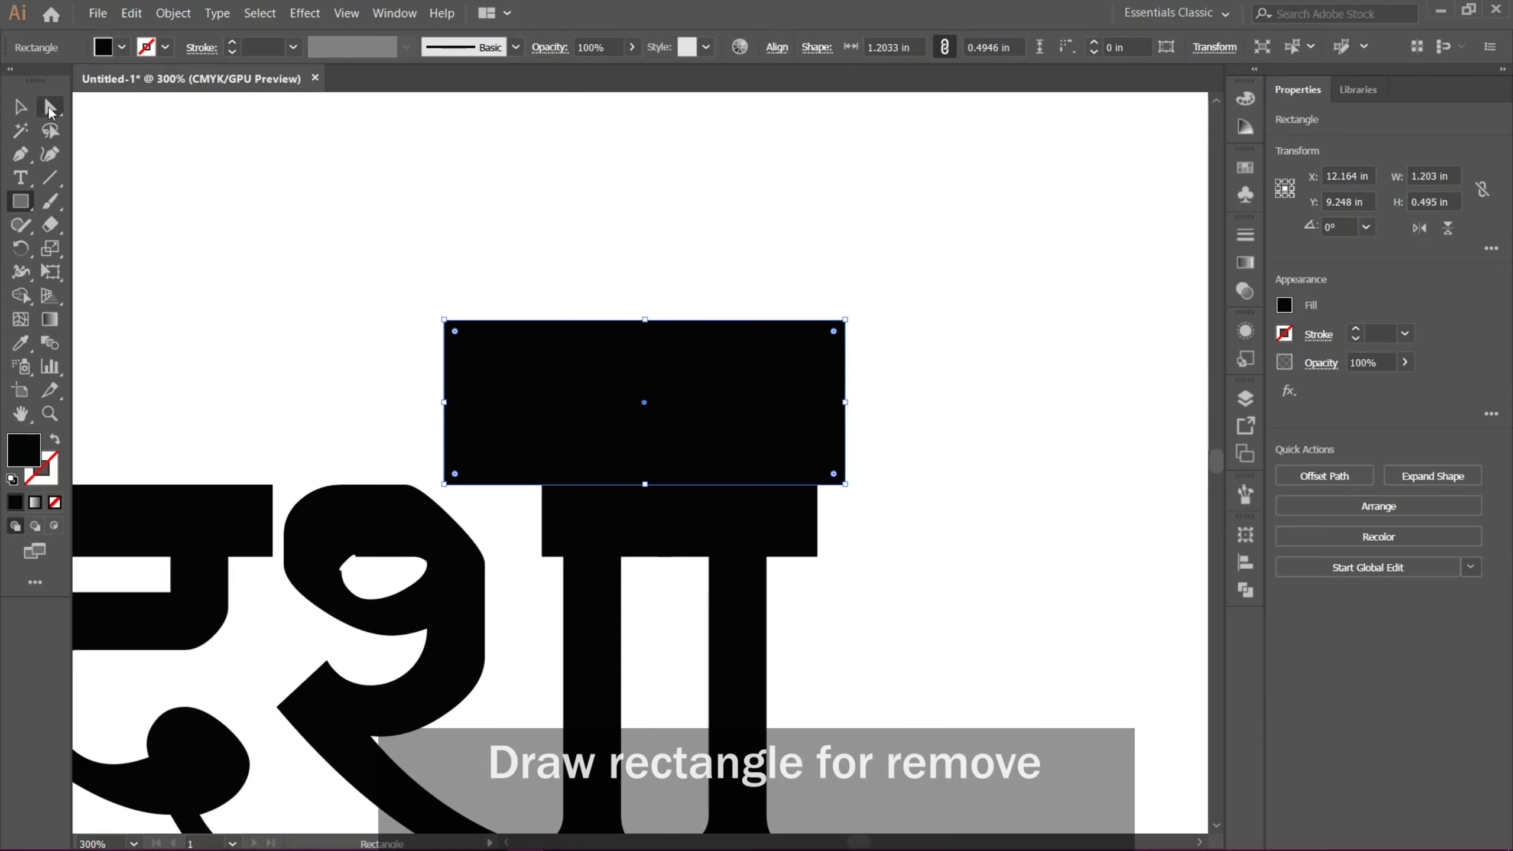
Subtract the covering rectangle from the last letter shape with Minus Front to remove its curved top mark
left_click(19, 108)
left_click(770, 558, "shift")
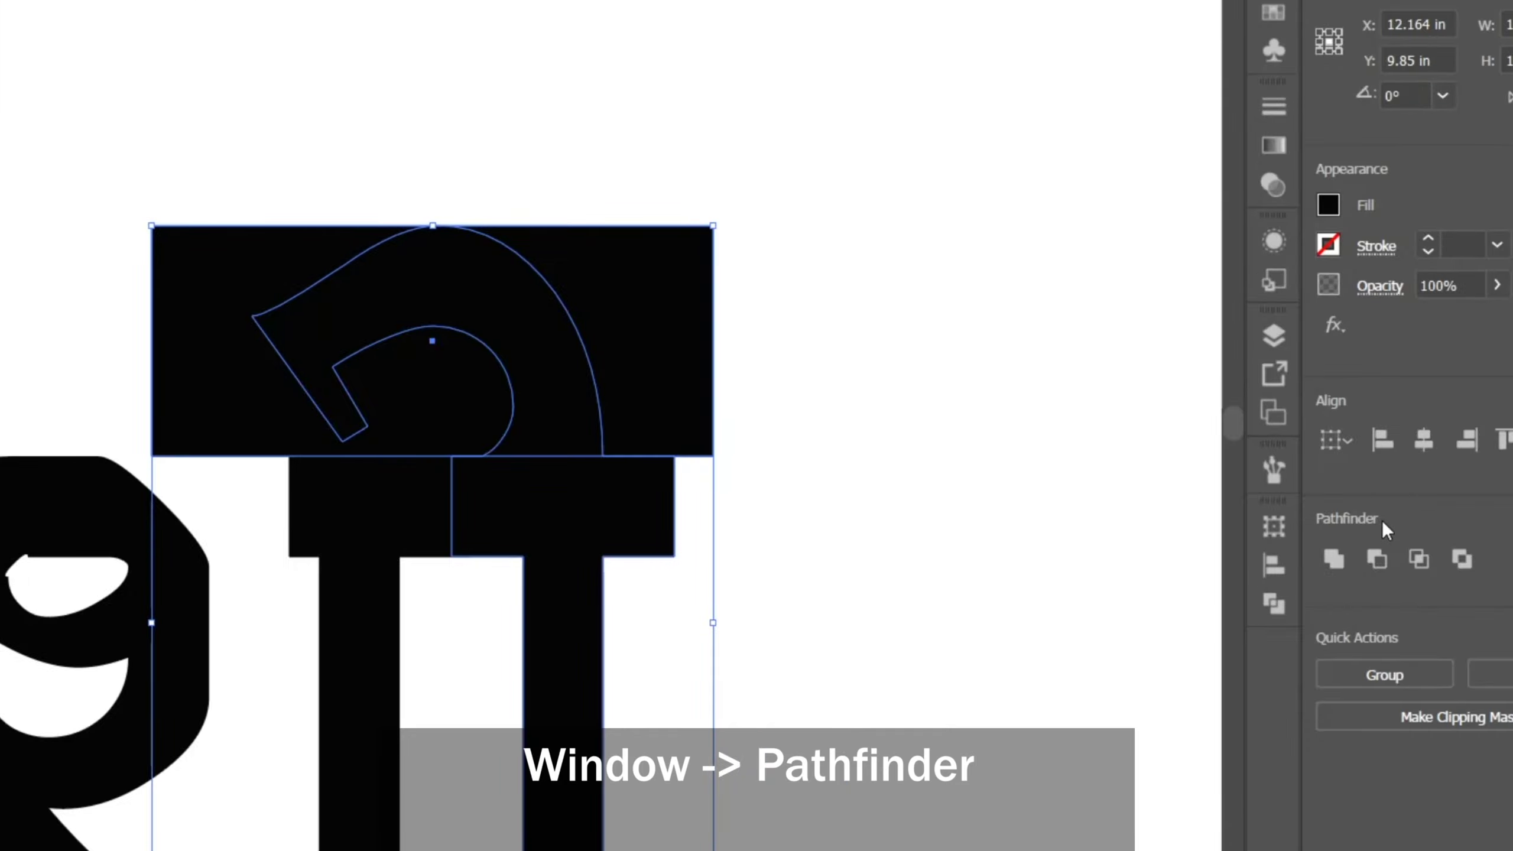
left_click(1382, 520)
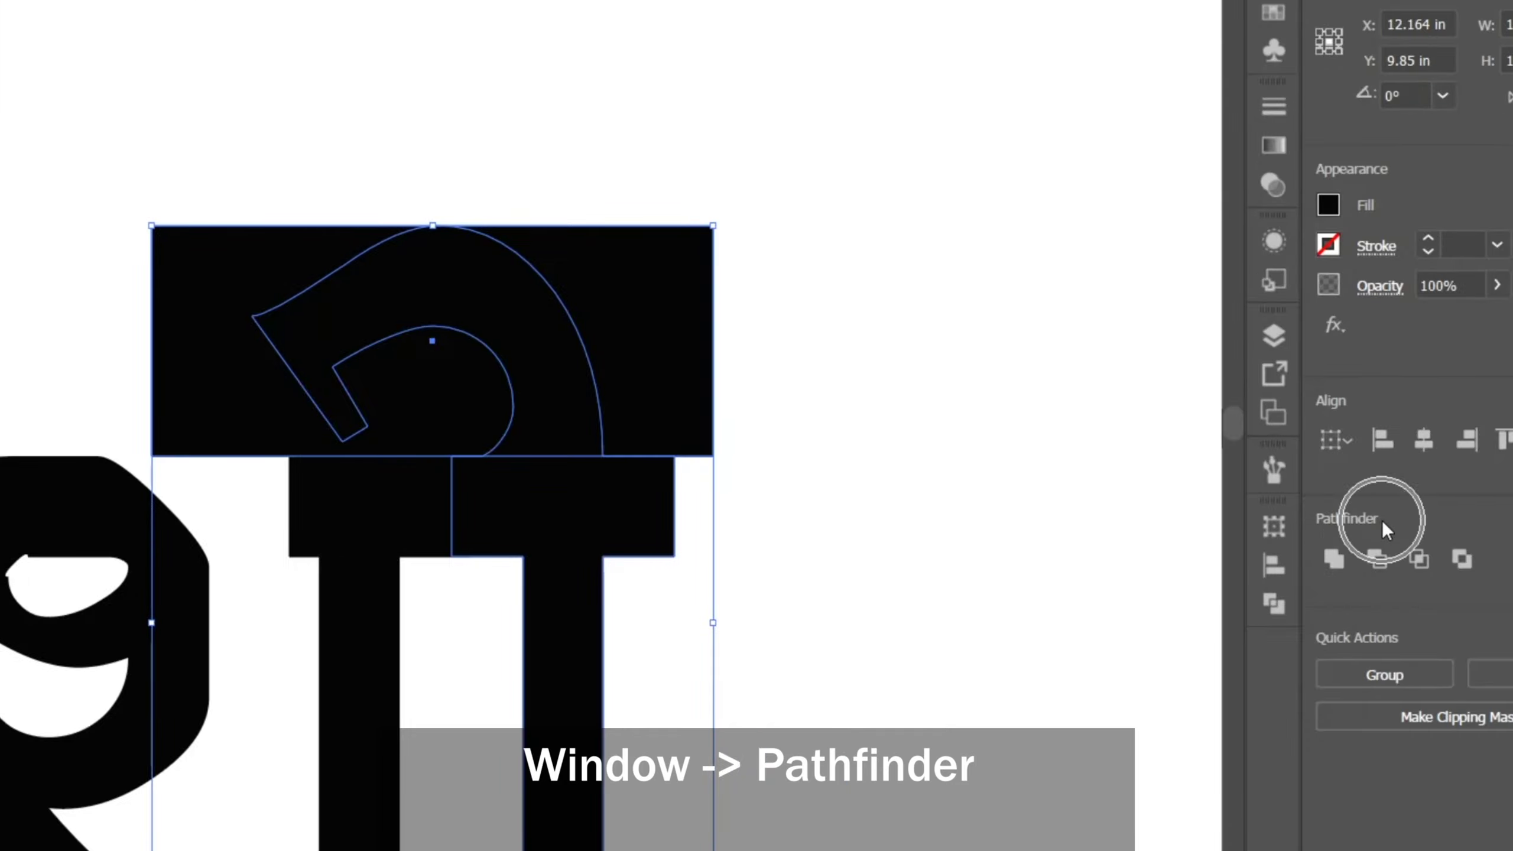
left_click(1376, 560)
left_click(861, 409)
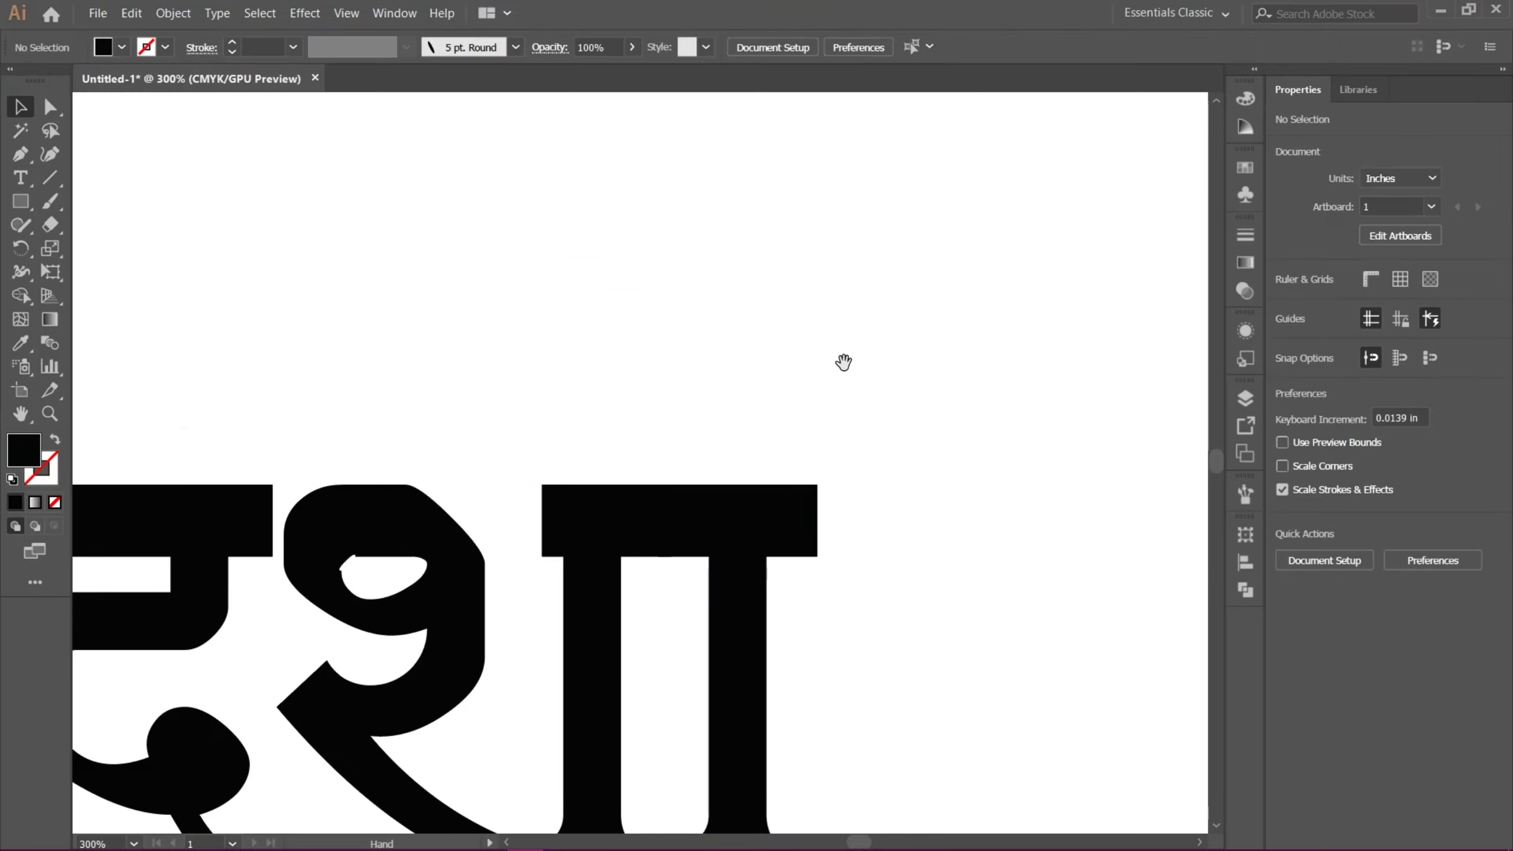
left_click_drag(843, 363, 977, 394)
key("ctrl+minus")
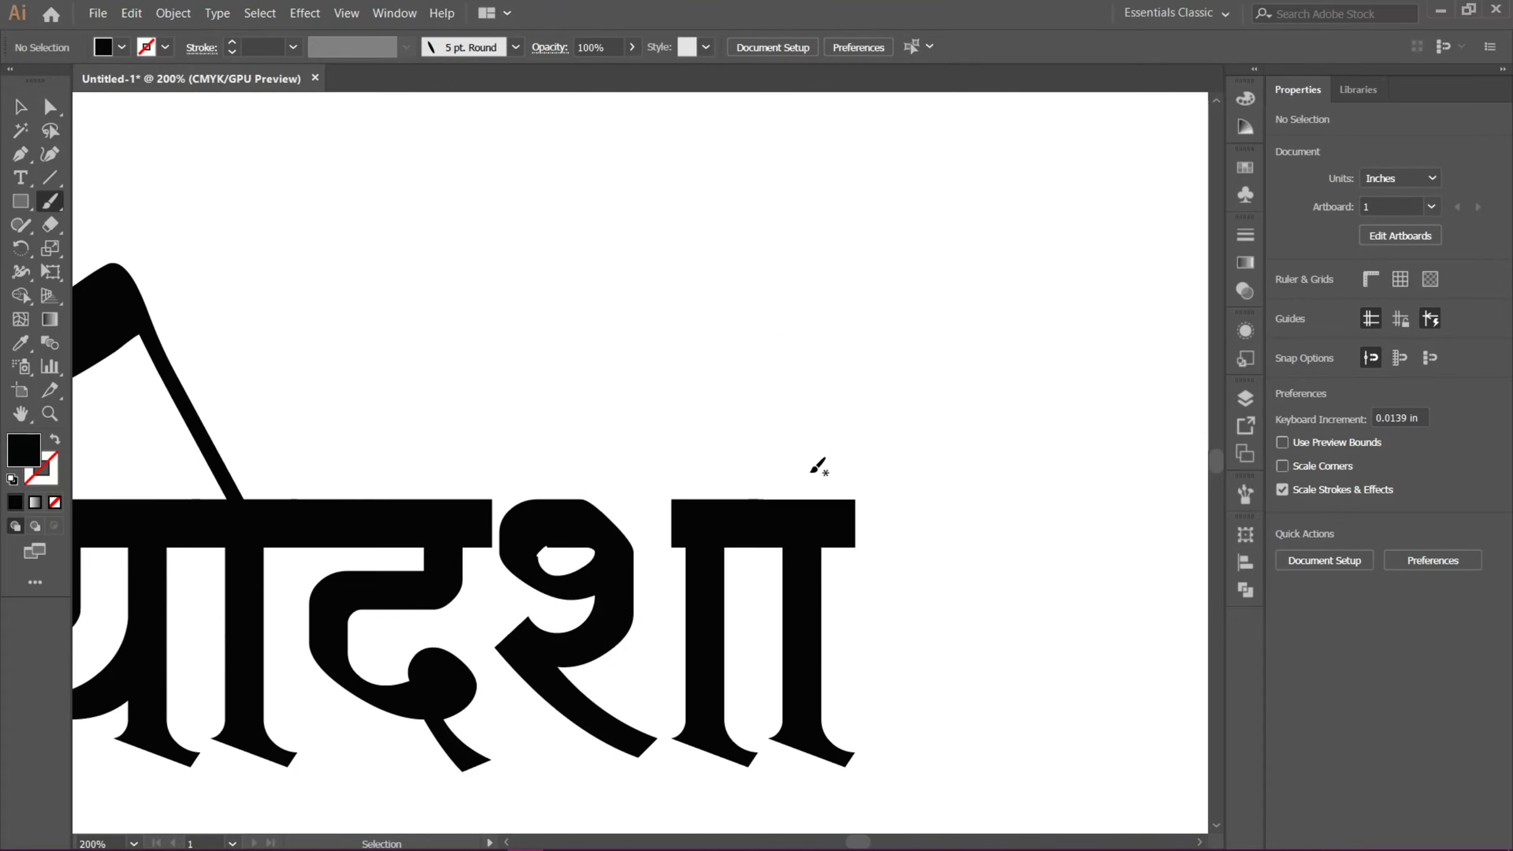
left_click_drag(741, 493, 738, 496)
left_click_drag(742, 441, 760, 545)
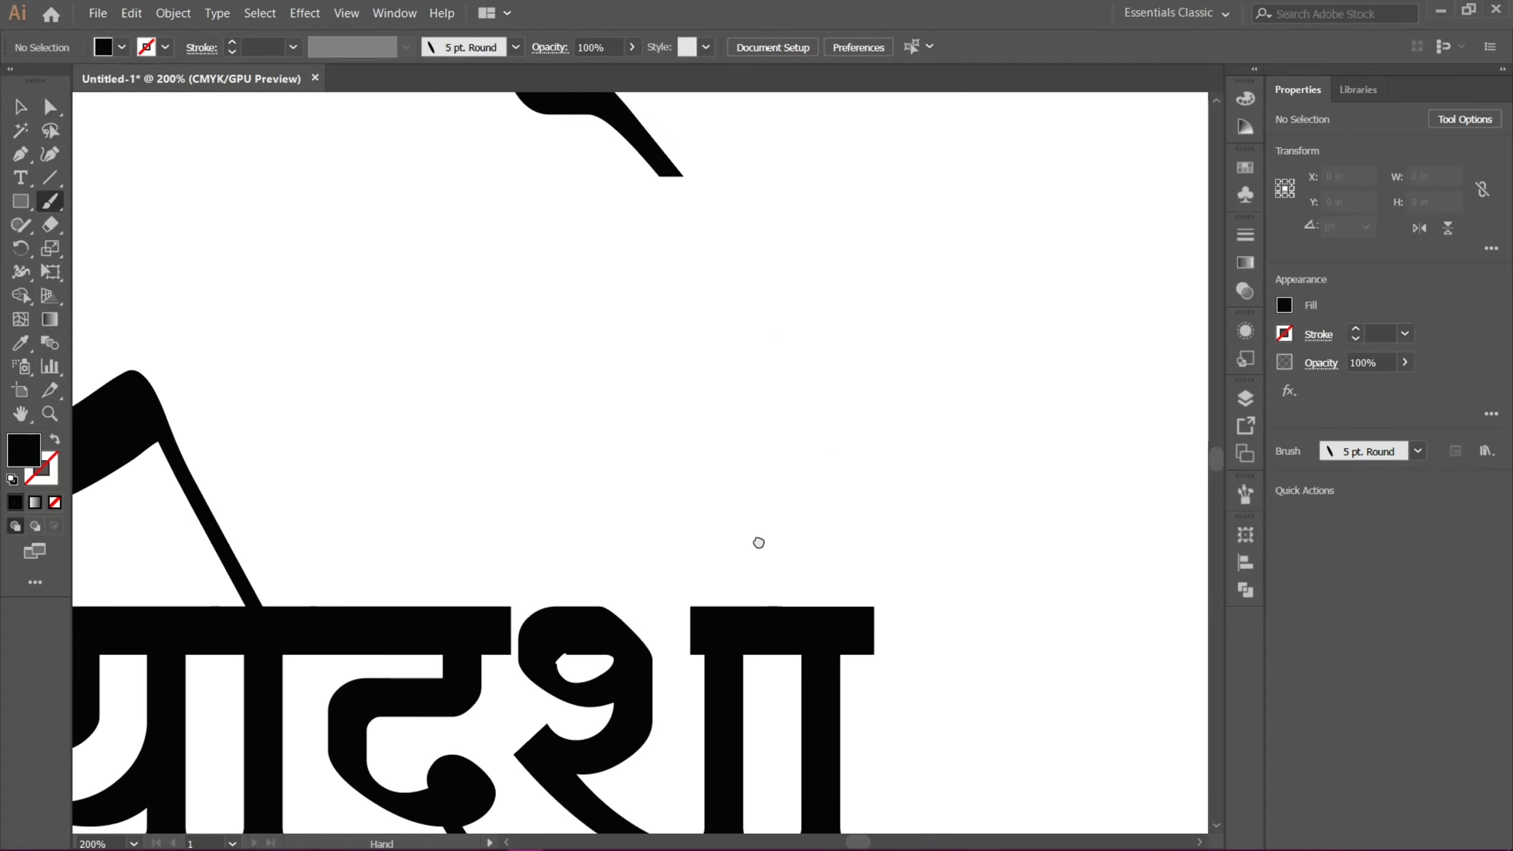
mouse_move(817, 593)
left_mouse_down()
mouse_move(798, 431)
mouse_move(699, 358)
mouse_move(777, 601)
mouse_move(855, 292)
mouse_move(1007, 500)
mouse_move(787, 505)
left_mouse_up()
key("ctrl+z")
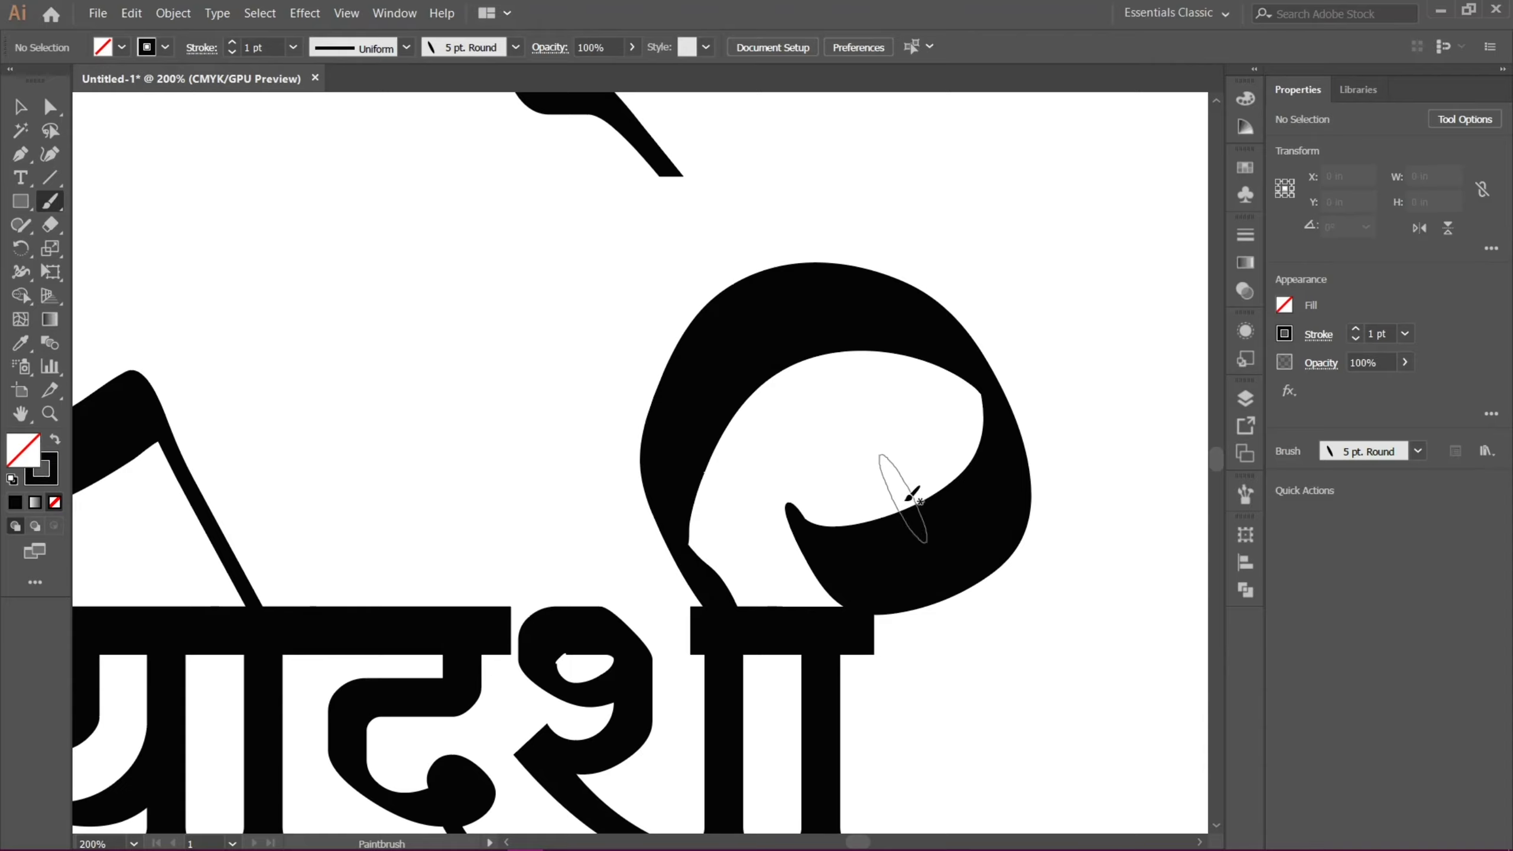
key("ctrl+z")
mouse_move(730, 601)
left_mouse_down()
mouse_move(685, 581)
mouse_move(683, 453)
mouse_move(933, 402)
mouse_move(869, 606)
mouse_move(825, 542)
left_mouse_up()
key("ctrl+z")
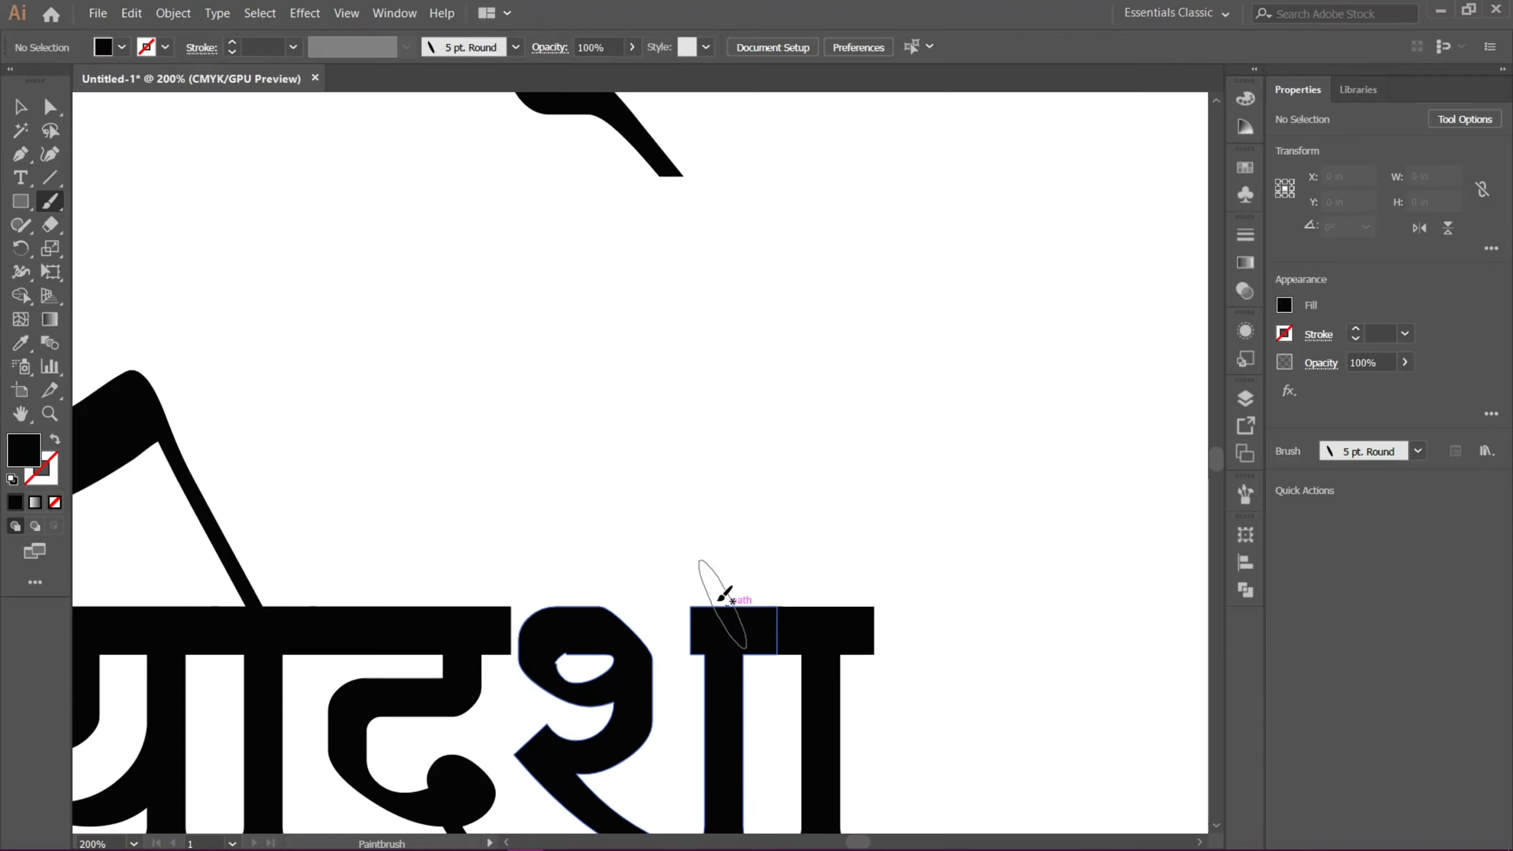
Paint a large looped calligraphic vowel stroke above the final letter, curling over and back down to the headline
mouse_move(709, 592)
left_mouse_down()
mouse_move(669, 319)
mouse_move(890, 471)
mouse_move(787, 560)
mouse_move(765, 530)
left_mouse_up()
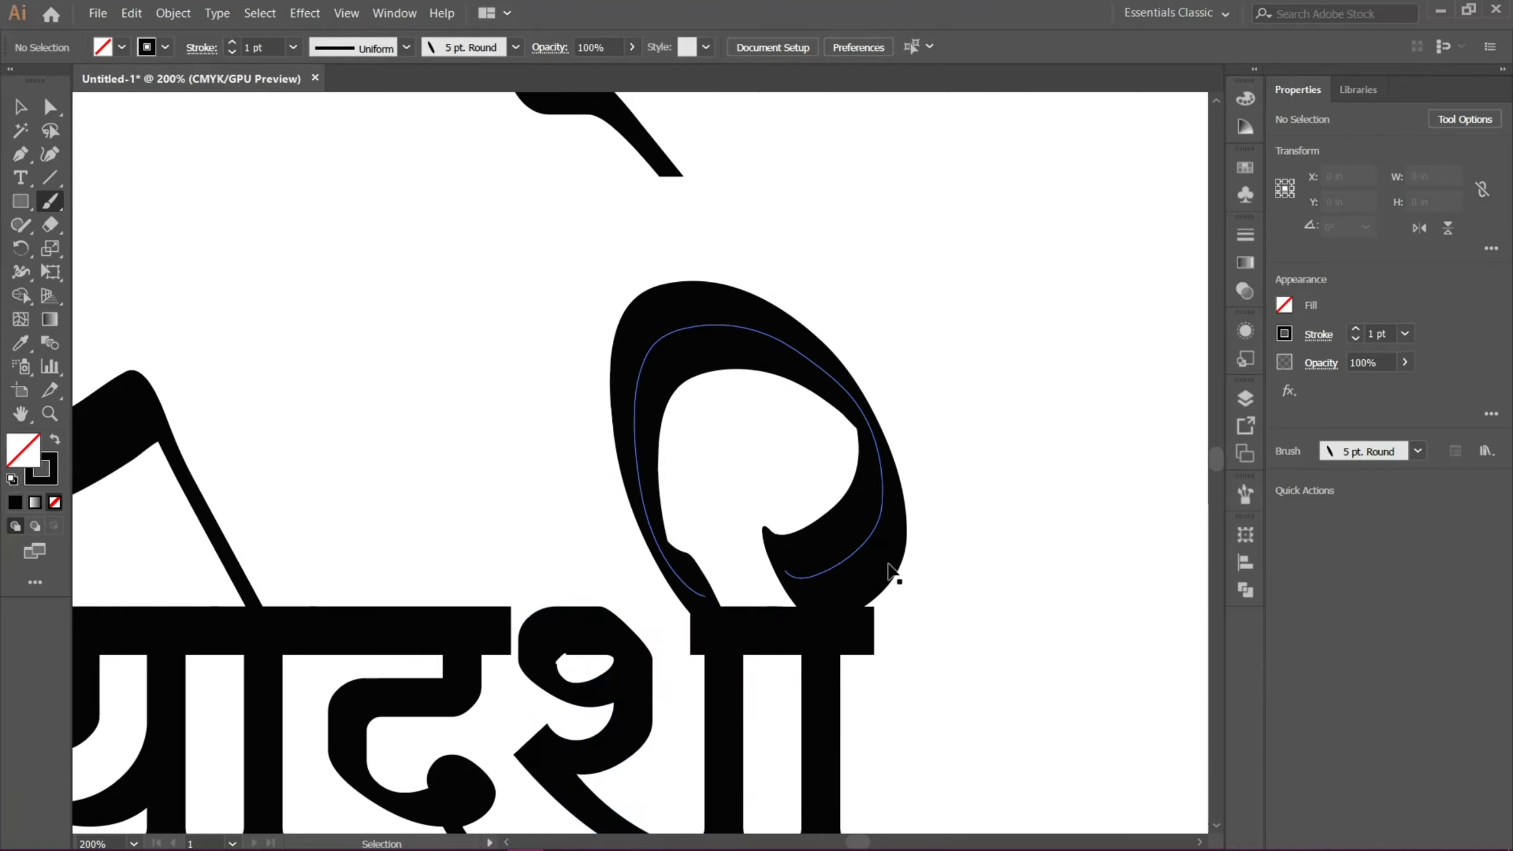
key("ctrl+minus")
key("ctrl+minus")
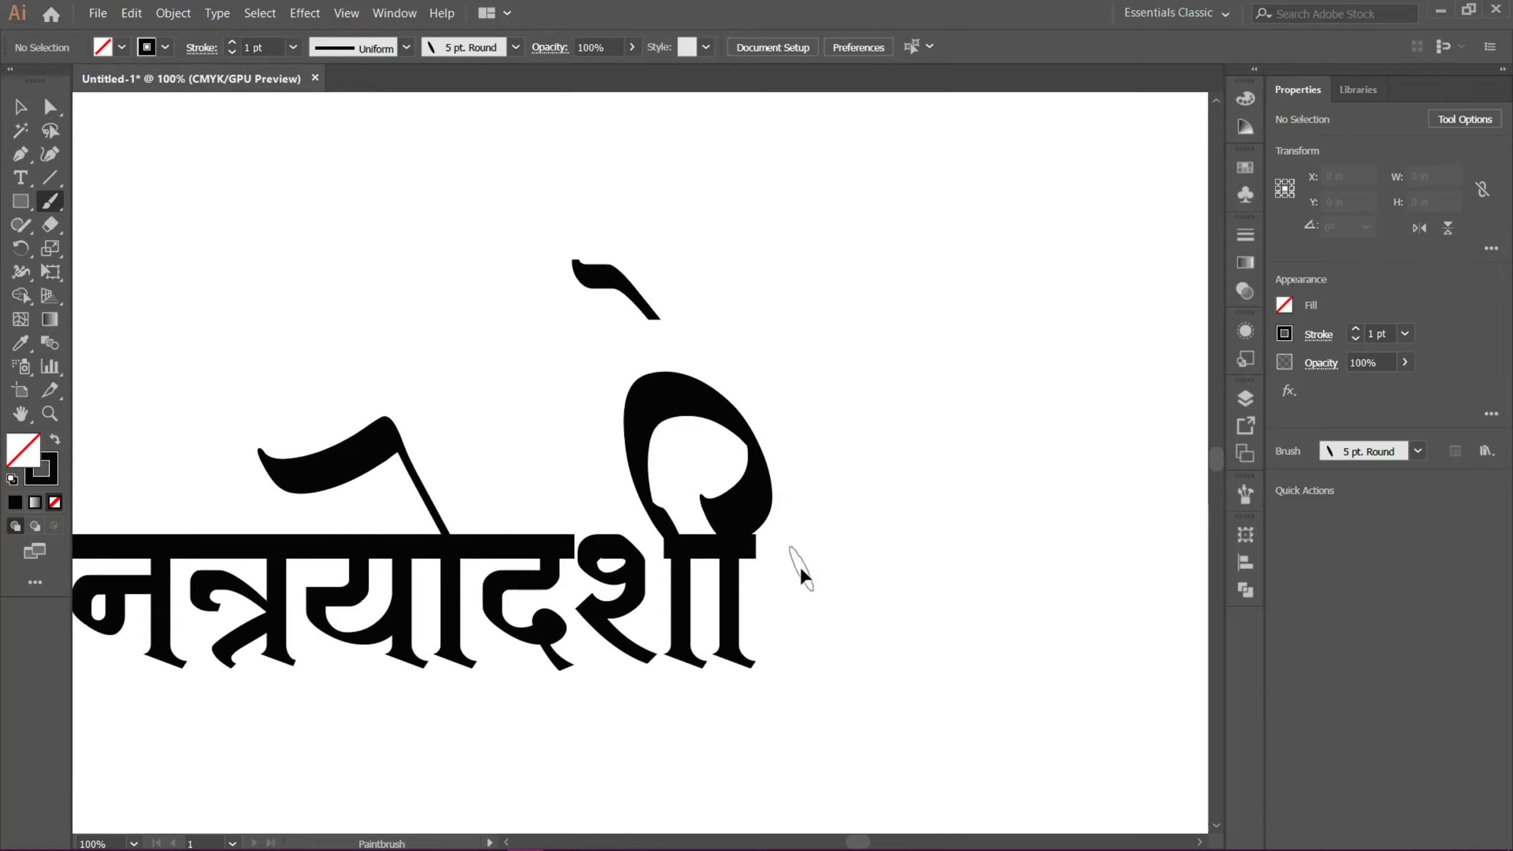
Undo the looped vowel stroke and repaint it wider above the final letter, curling over and back down to the headline
key("ctrl+z")
key("ctrl+plus")
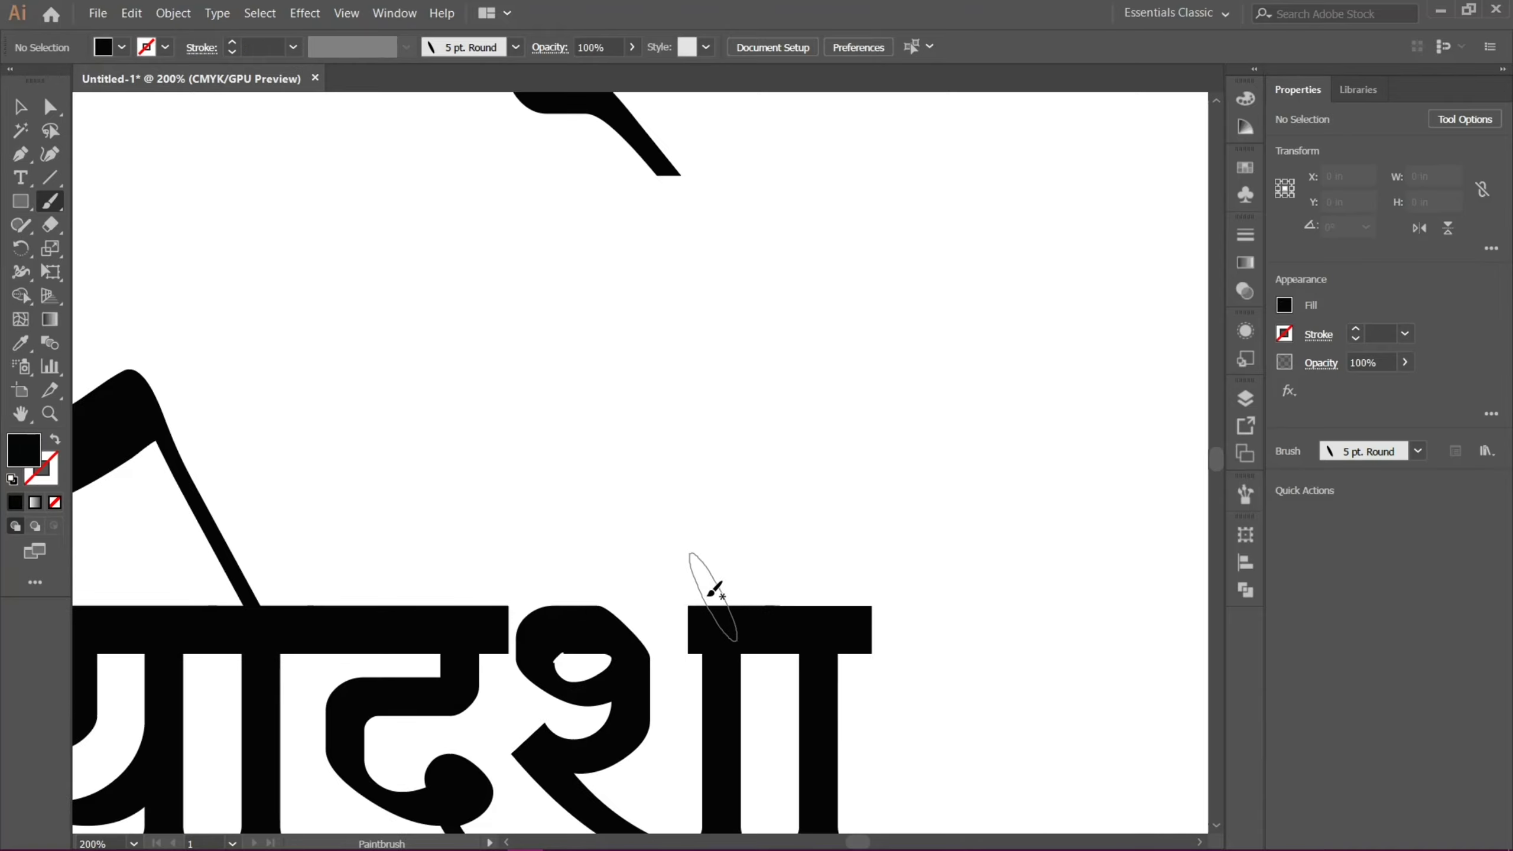
mouse_move(714, 589)
left_mouse_down()
mouse_move(679, 494)
mouse_move(918, 477)
mouse_move(770, 536)
mouse_move(755, 517)
left_mouse_up()
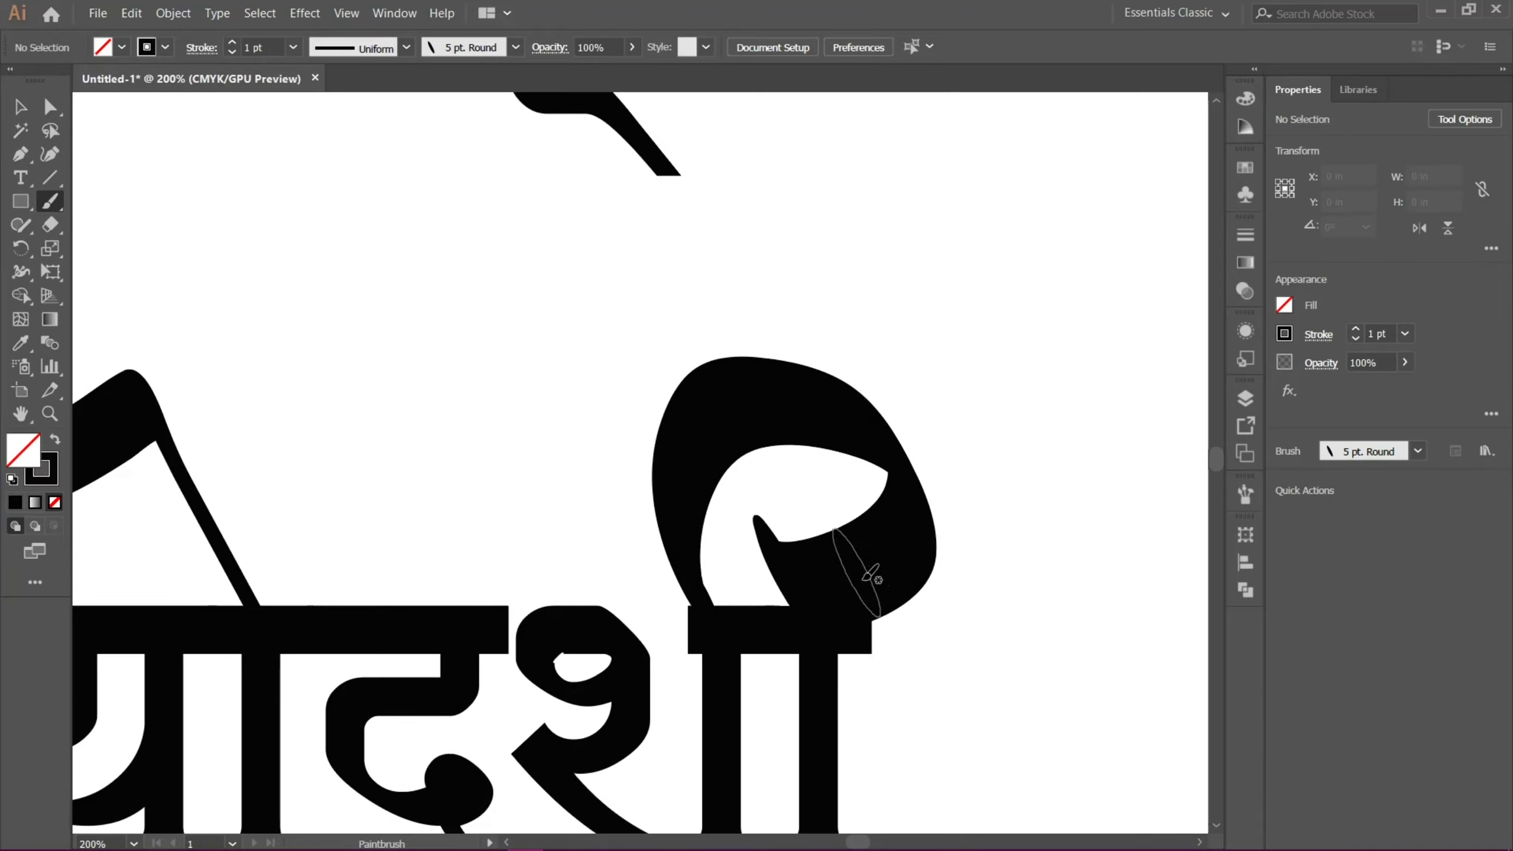
Draw a narrow vertical rectangle about 0.18 by 1.13 in below the letter त्र
left_click_drag(766, 646, 1005, 433)
left_click_drag(466, 596, 864, 487)
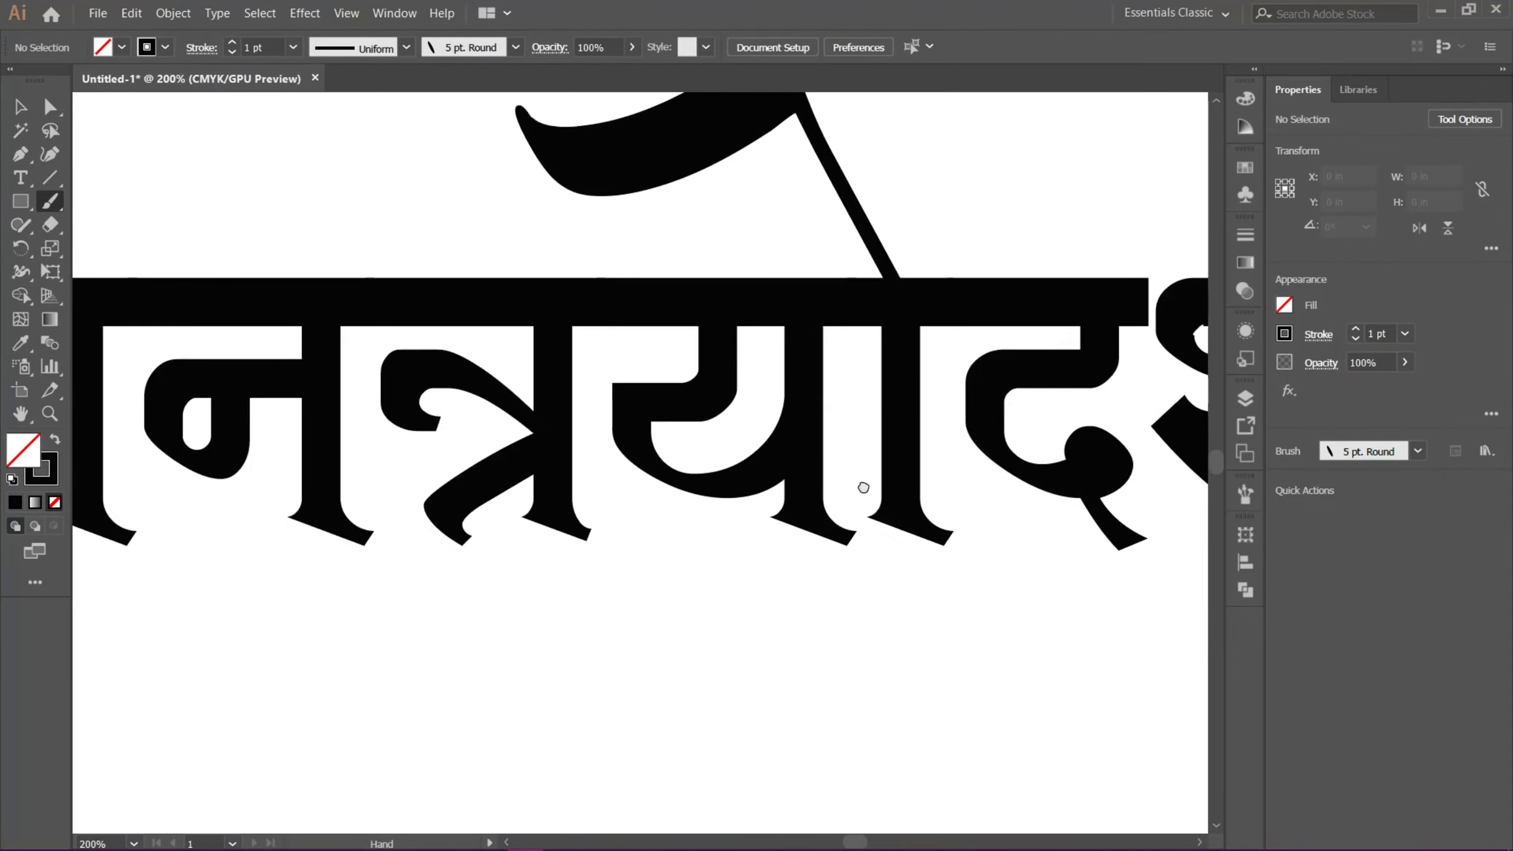
mouse_move(505, 581)
left_mouse_down()
mouse_move(659, 612)
mouse_move(780, 608)
left_mouse_up()
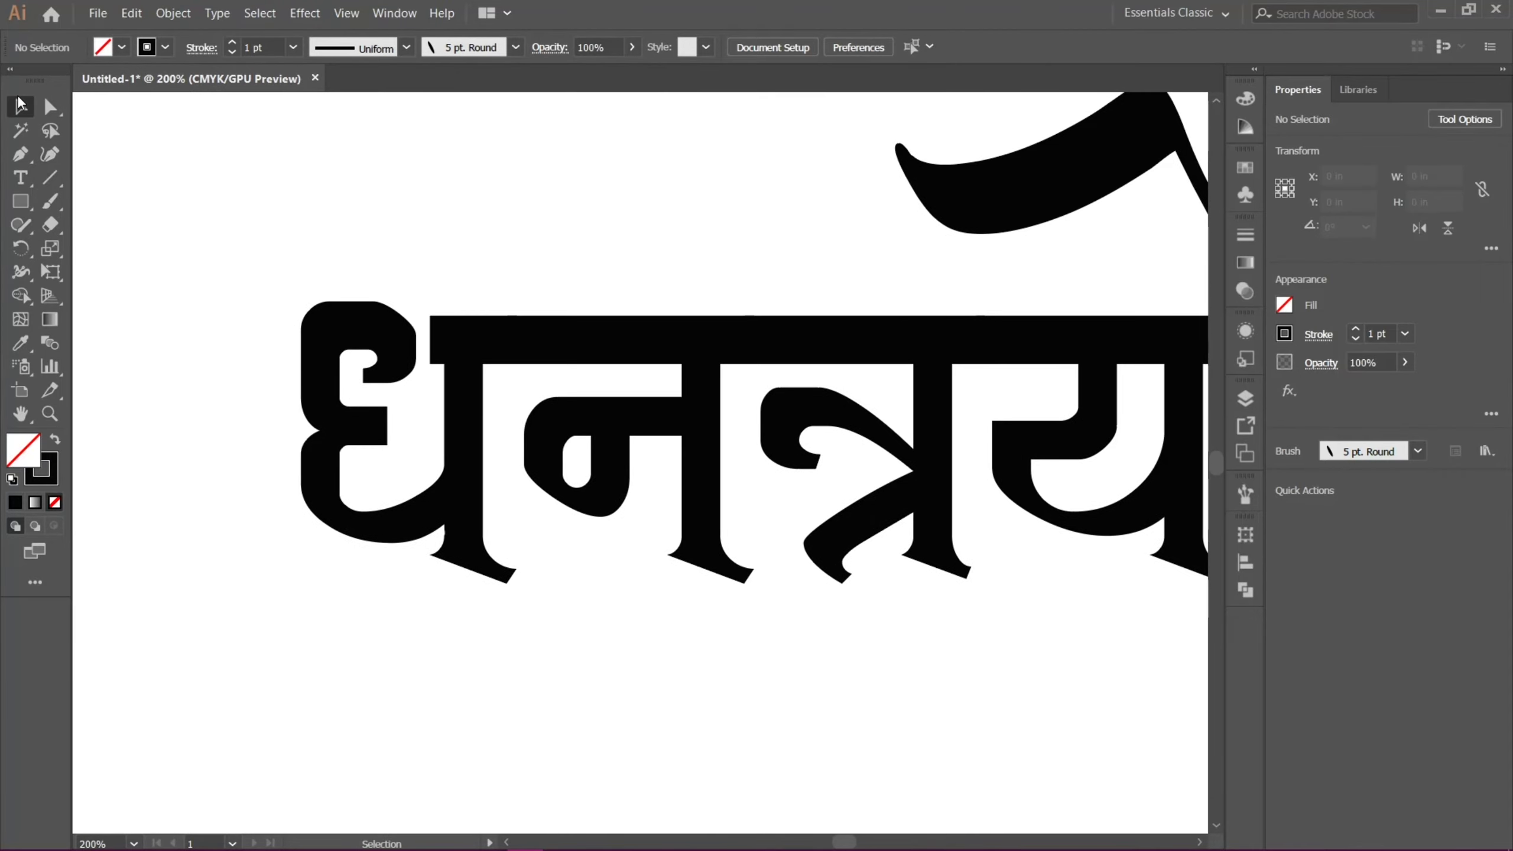
left_click_drag(706, 662, 382, 519)
left_click(676, 433)
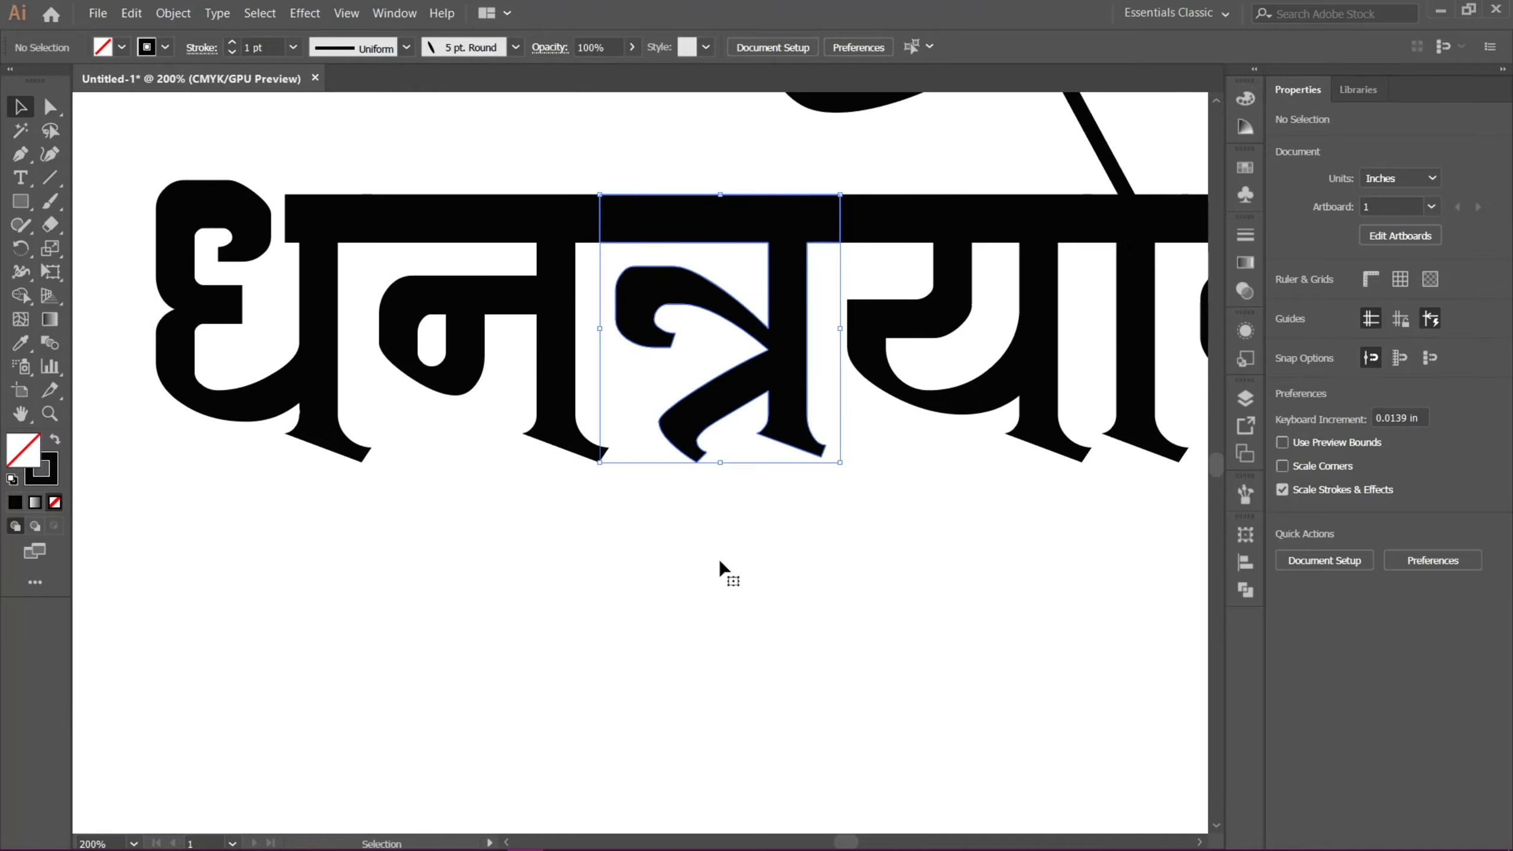
left_click(555, 551)
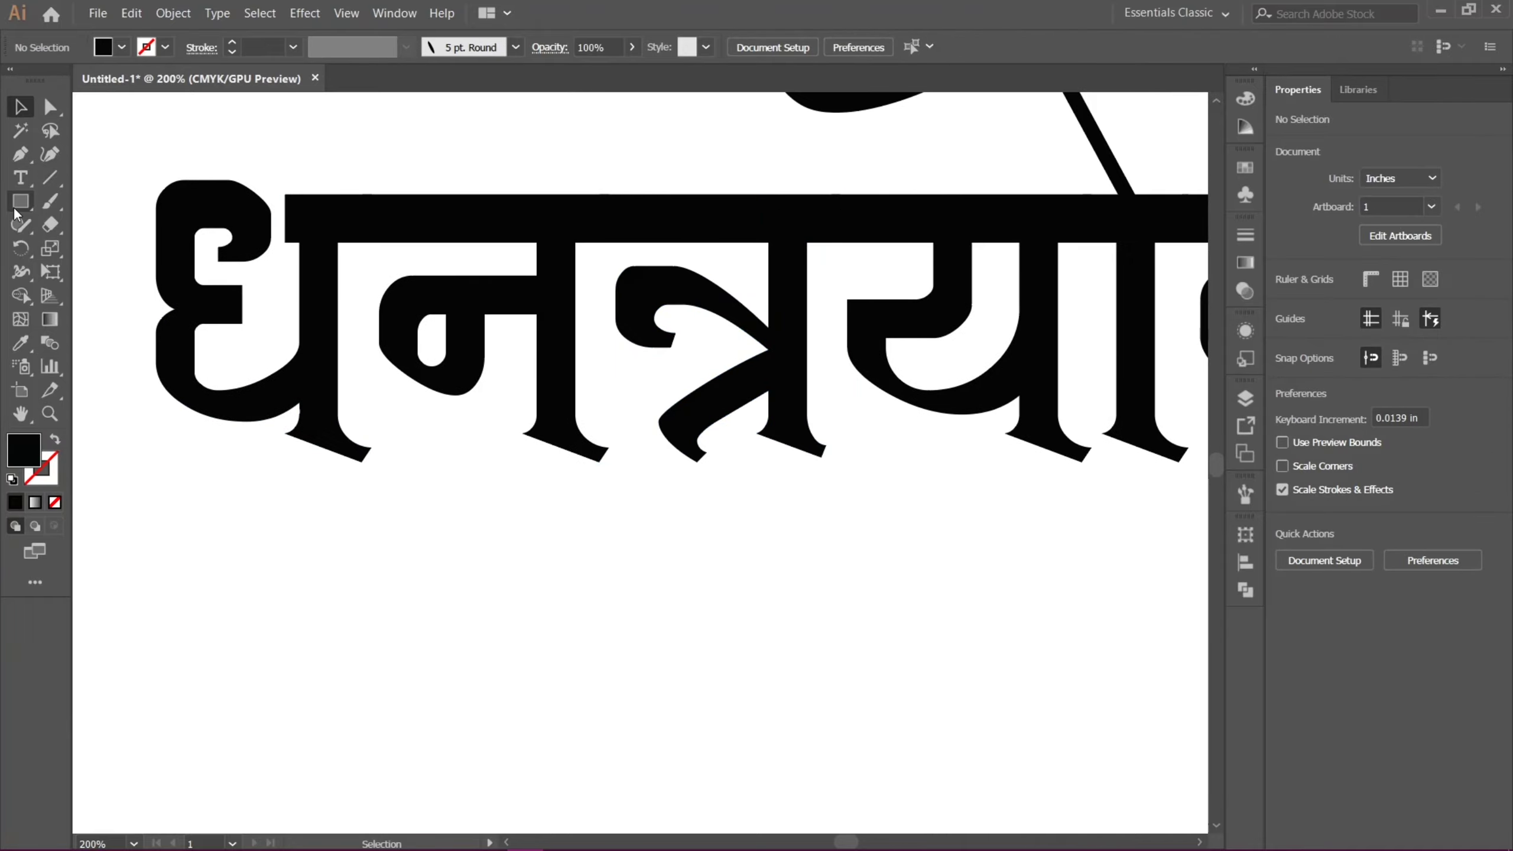
left_click_drag(629, 493, 669, 742)
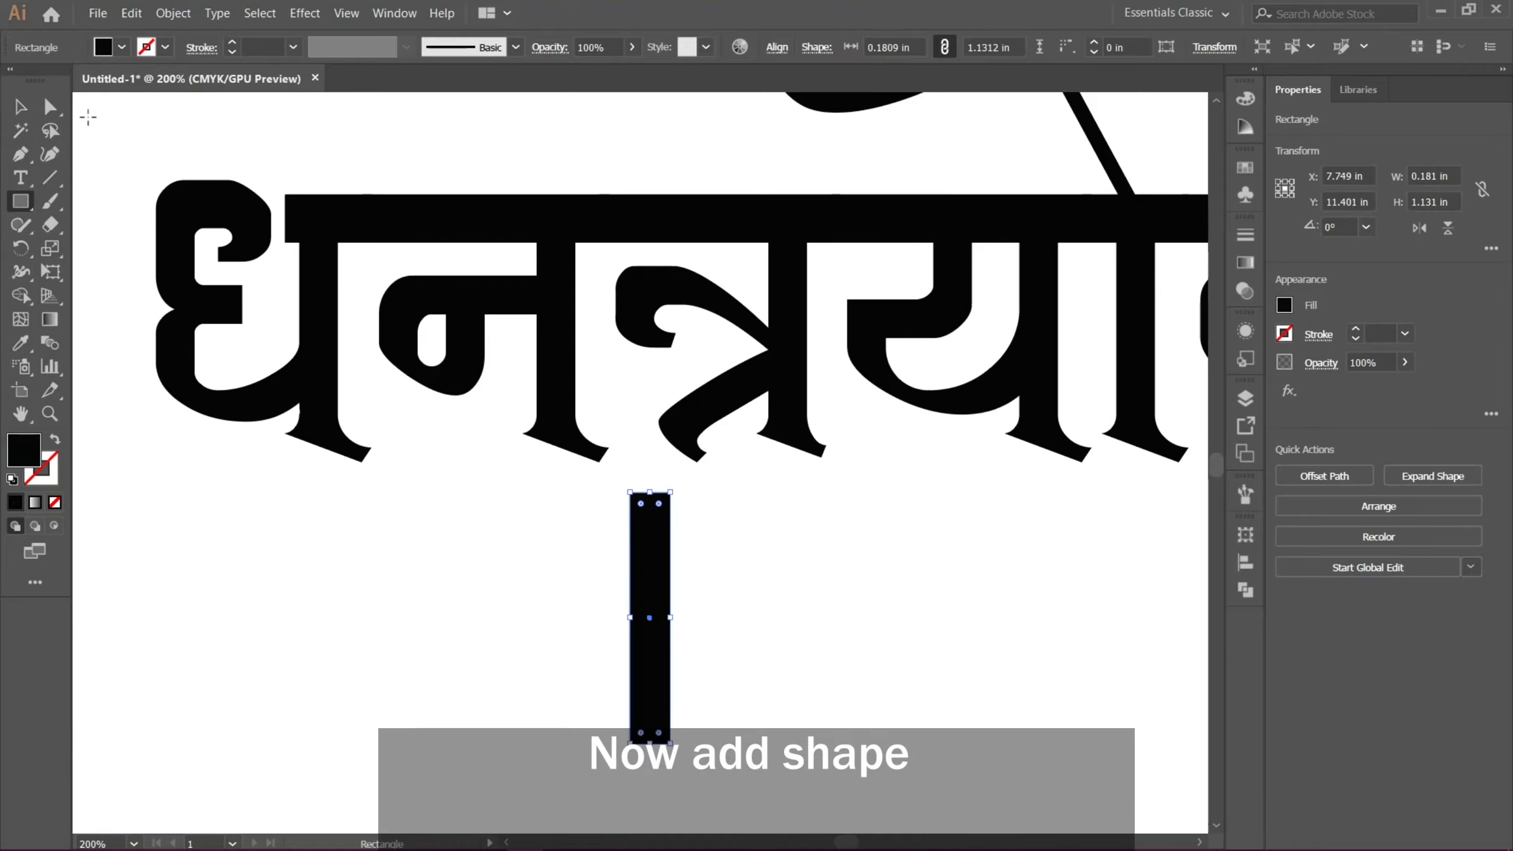
Rotate the narrow rectangle to about 311° and lay it over the lower diagonal leg of त्र, extending below the baseline
left_click(21, 108)
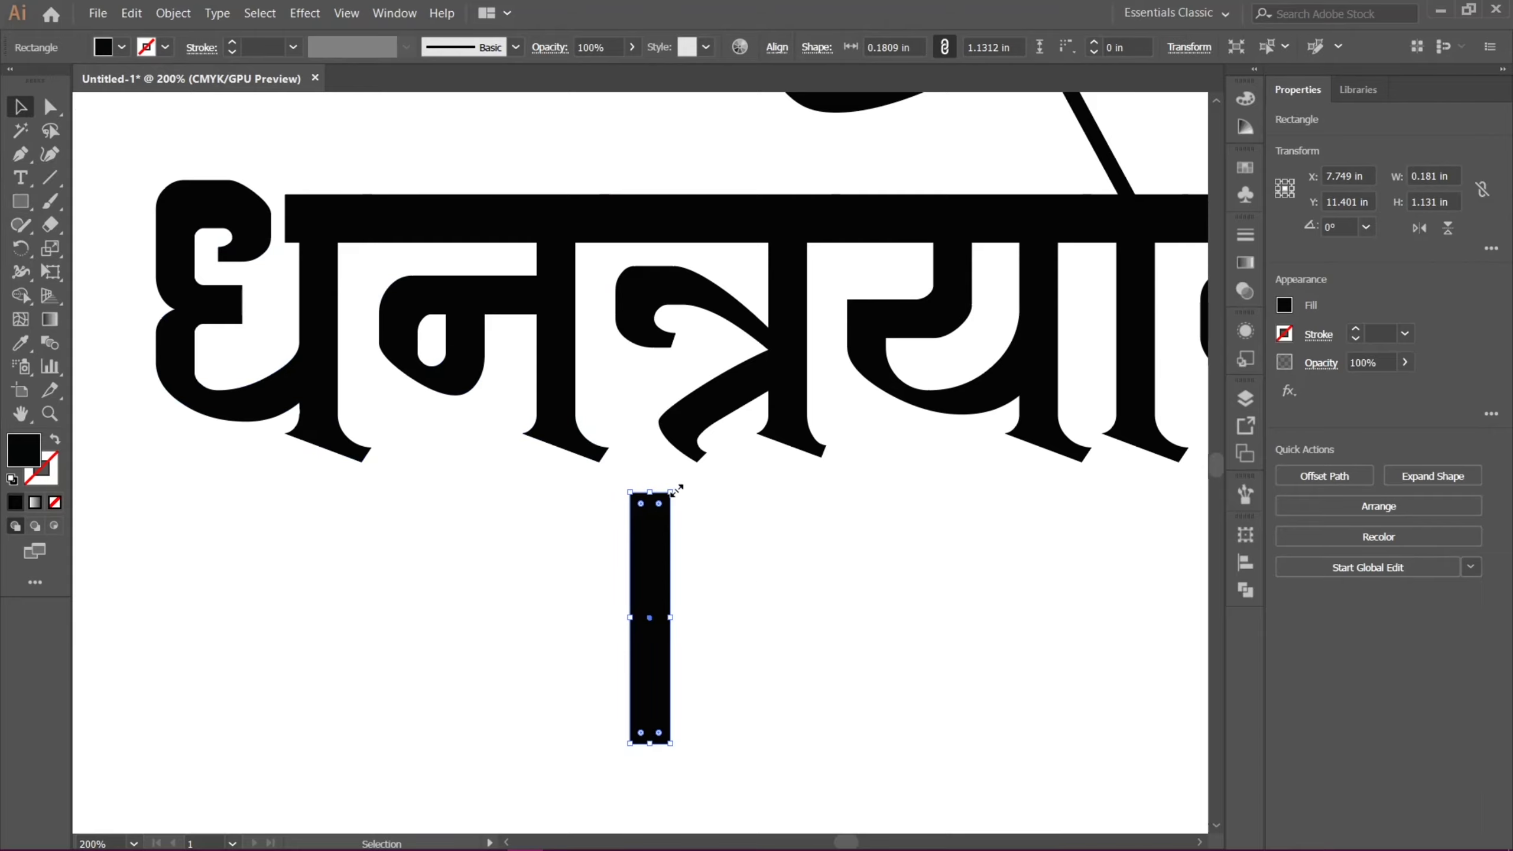
left_click_drag(677, 484, 744, 511)
left_click_drag(675, 574, 703, 422)
left_click_drag(775, 371, 652, 571)
left_click(726, 518)
left_click(773, 598)
left_click_drag(773, 597, 767, 551)
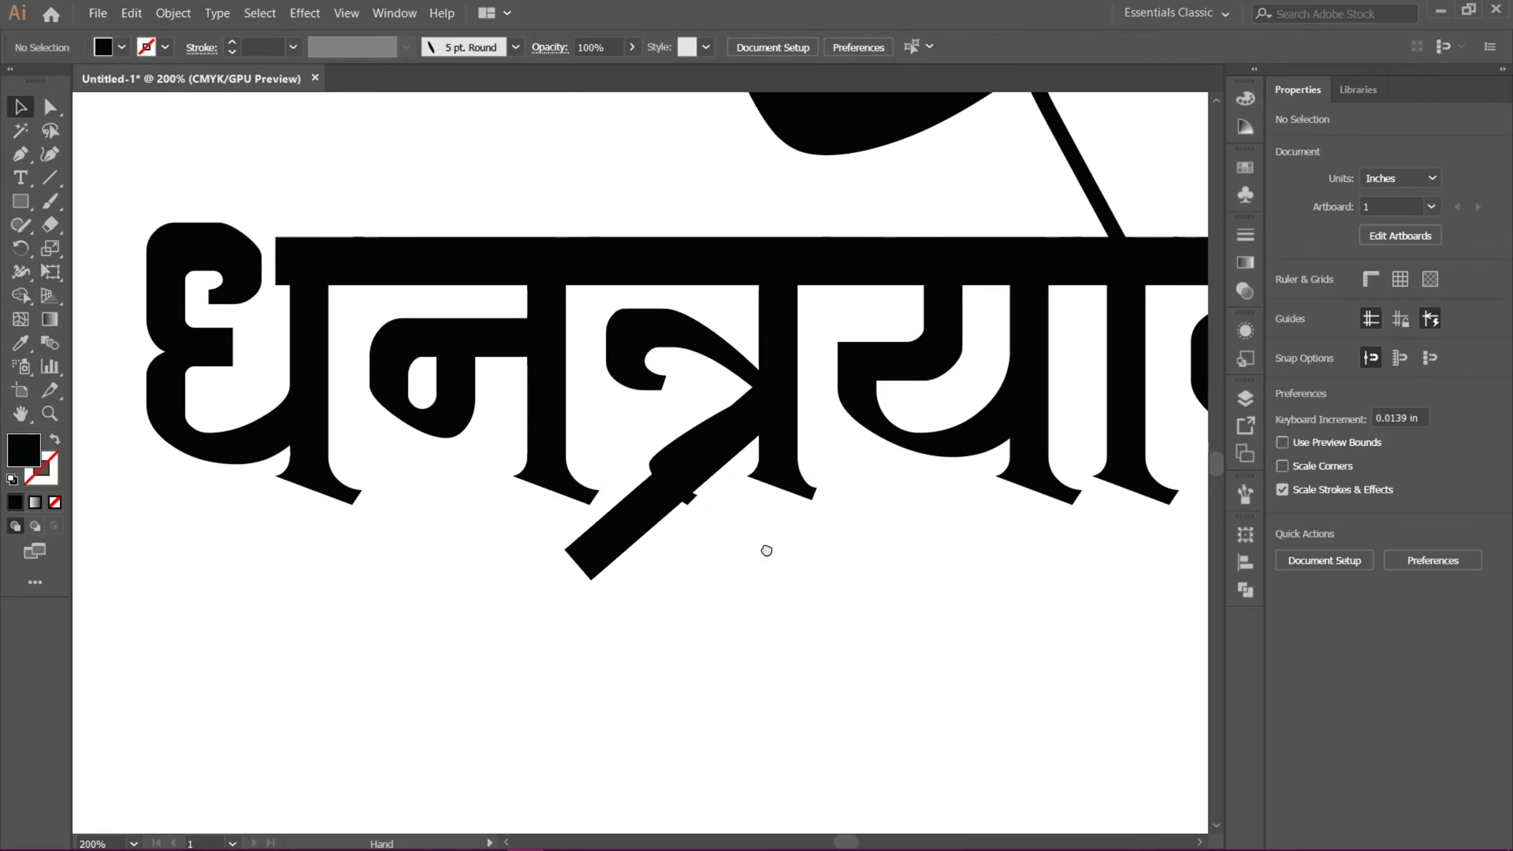
Cut through the original diagonal leg of त्र by subtracting a rectangle about 0.09 by 0.29 in with Minus Front
left_click(679, 471)
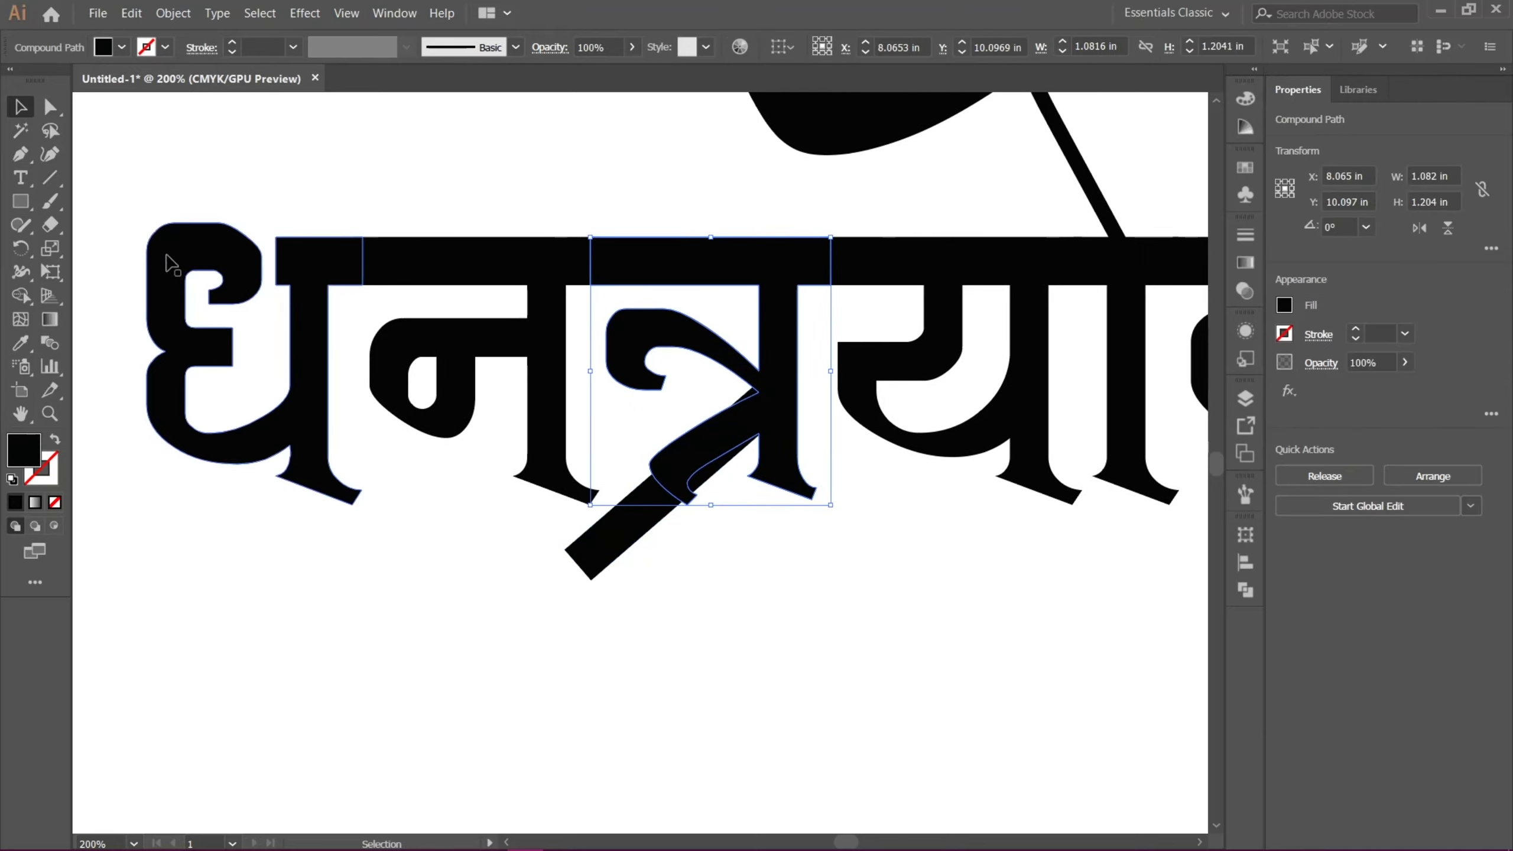
left_click(20, 202)
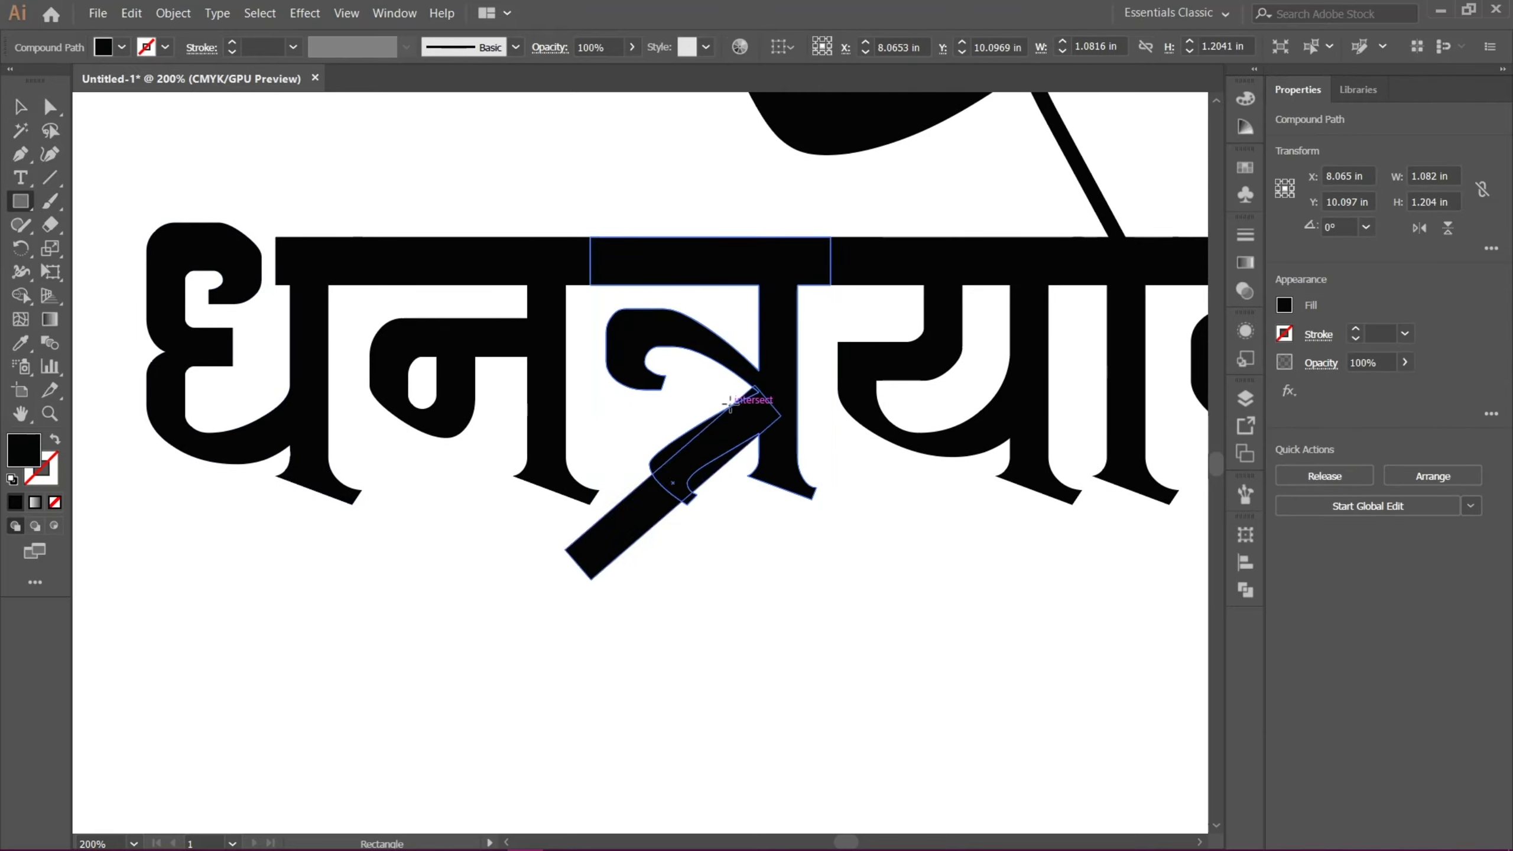
left_click_drag(723, 394, 744, 459)
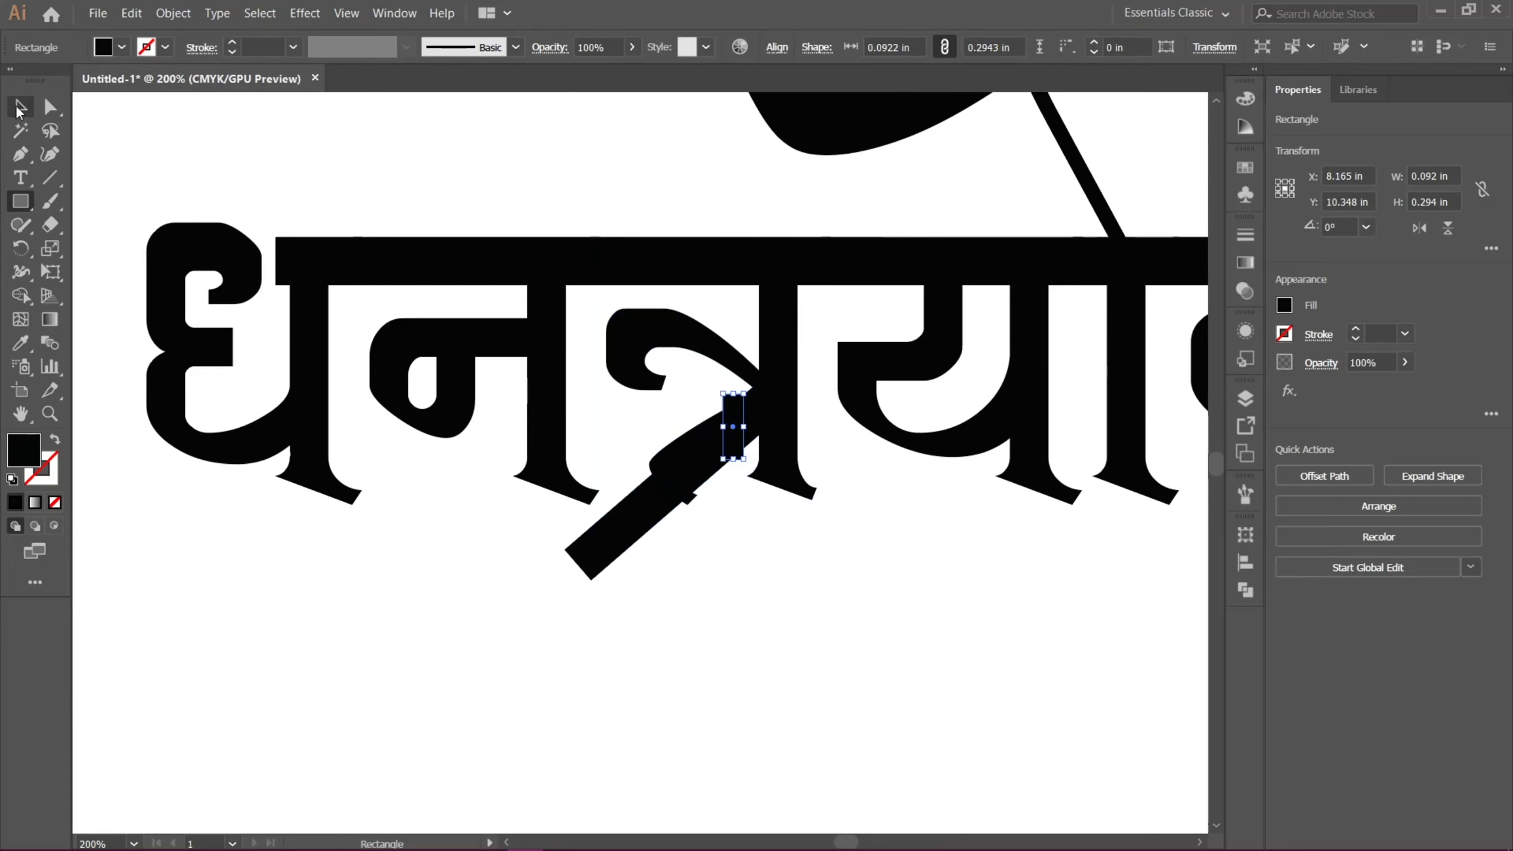
left_click(21, 107)
left_click(788, 484, "shift")
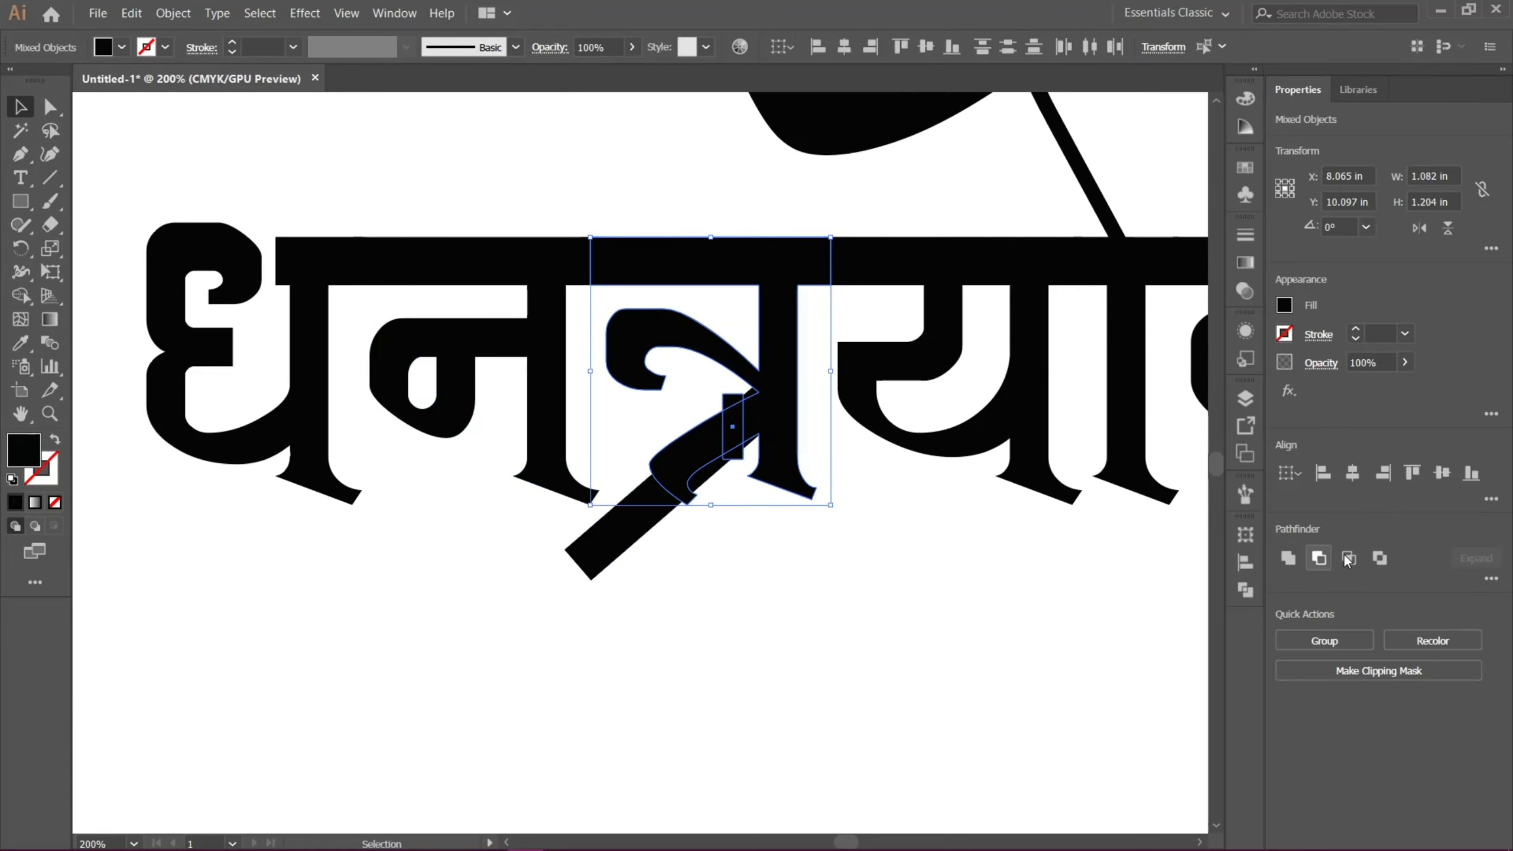
left_click(1318, 560)
left_click(850, 627)
Ungroup the cut त्र letter and delete the severed curved piece of its original diagonal leg
left_click(687, 479)
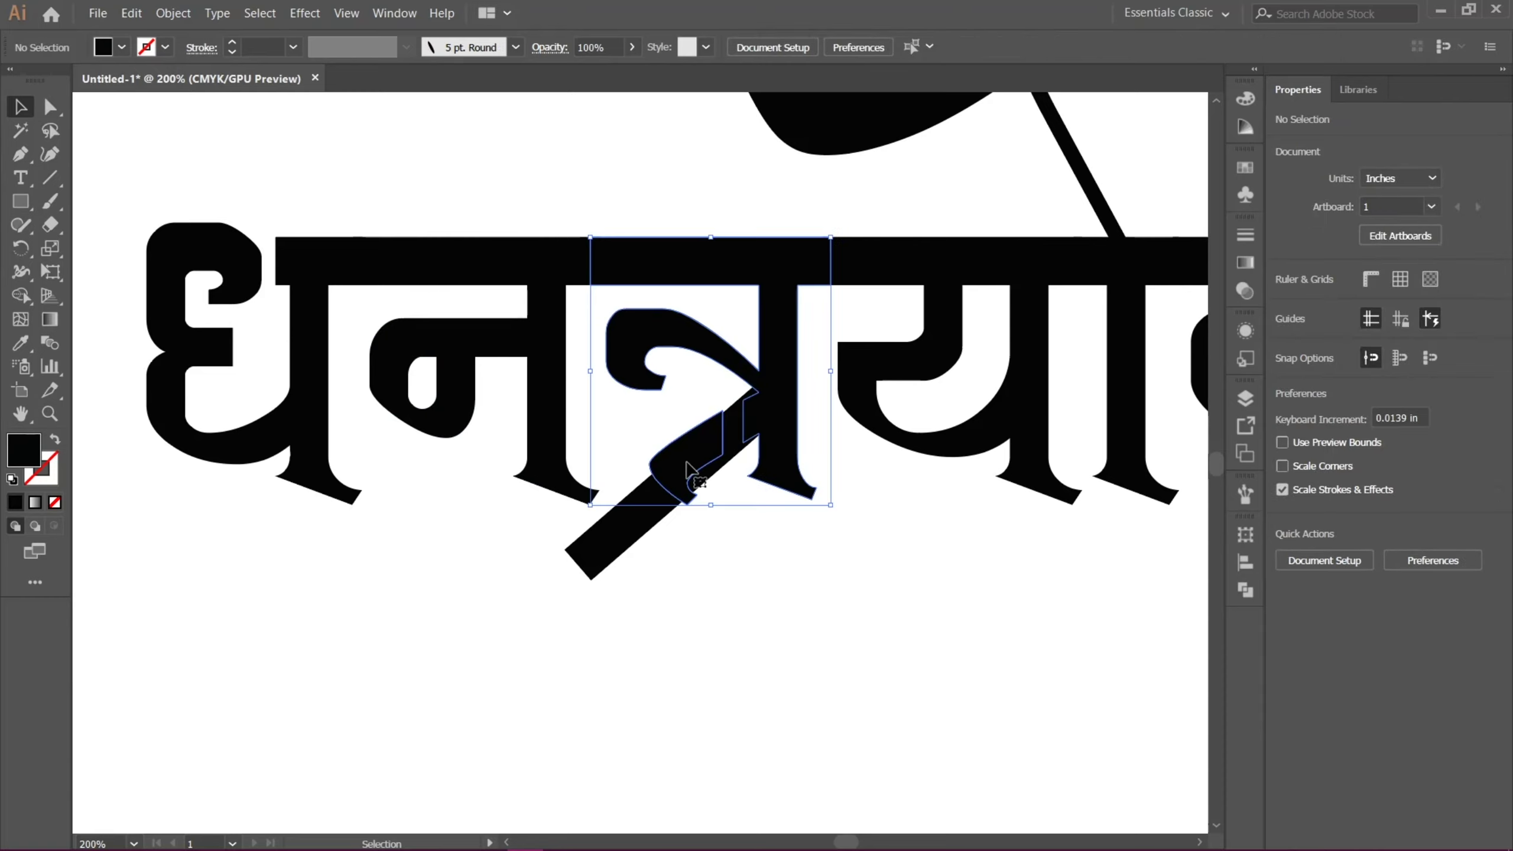
right_click(689, 470)
left_click(739, 604)
left_click(736, 547)
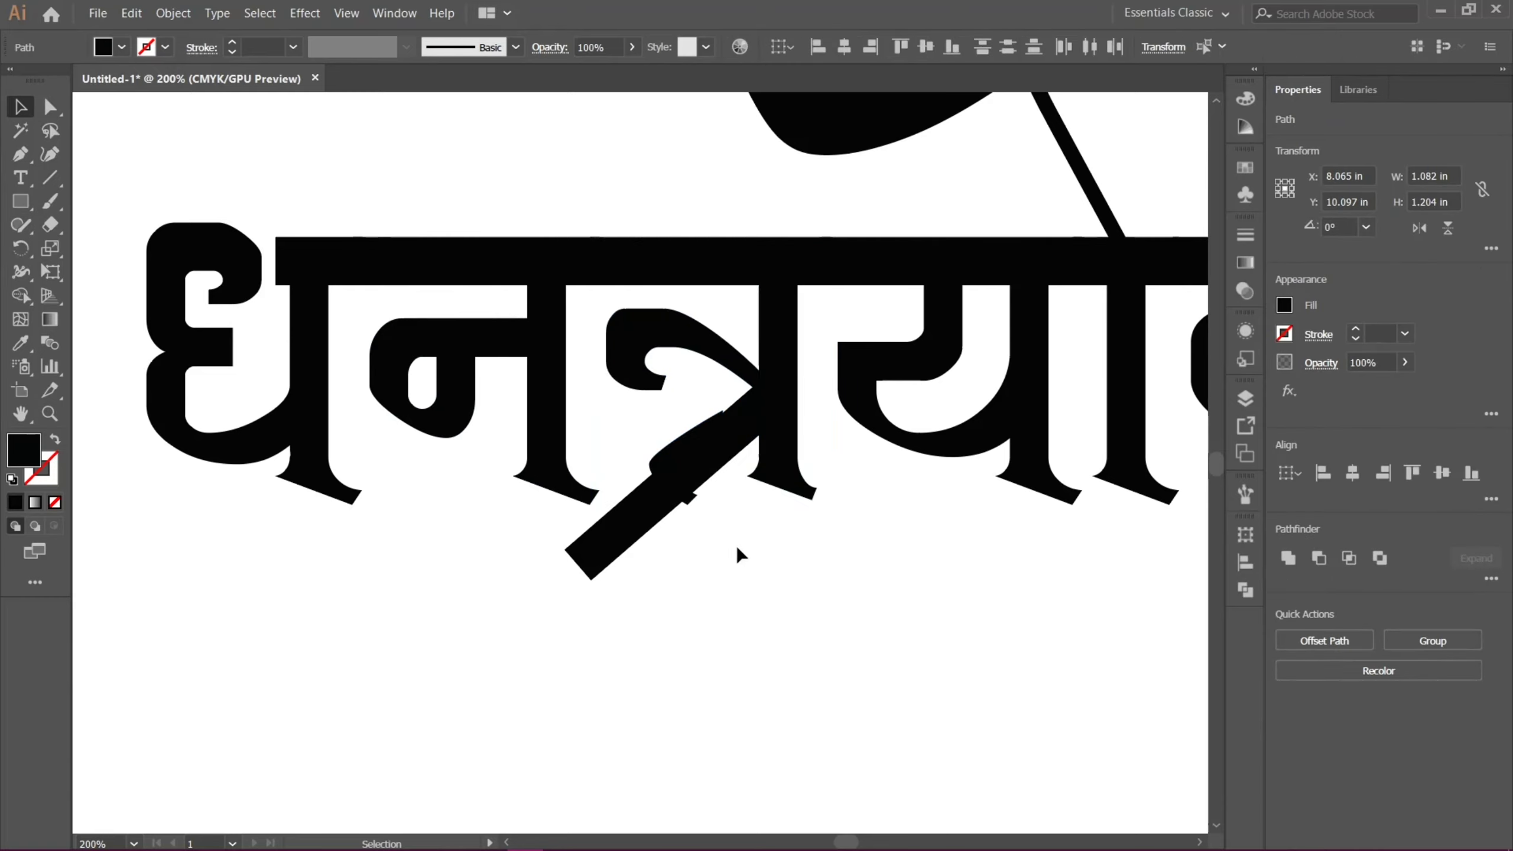
left_click(689, 477)
key("Delete")
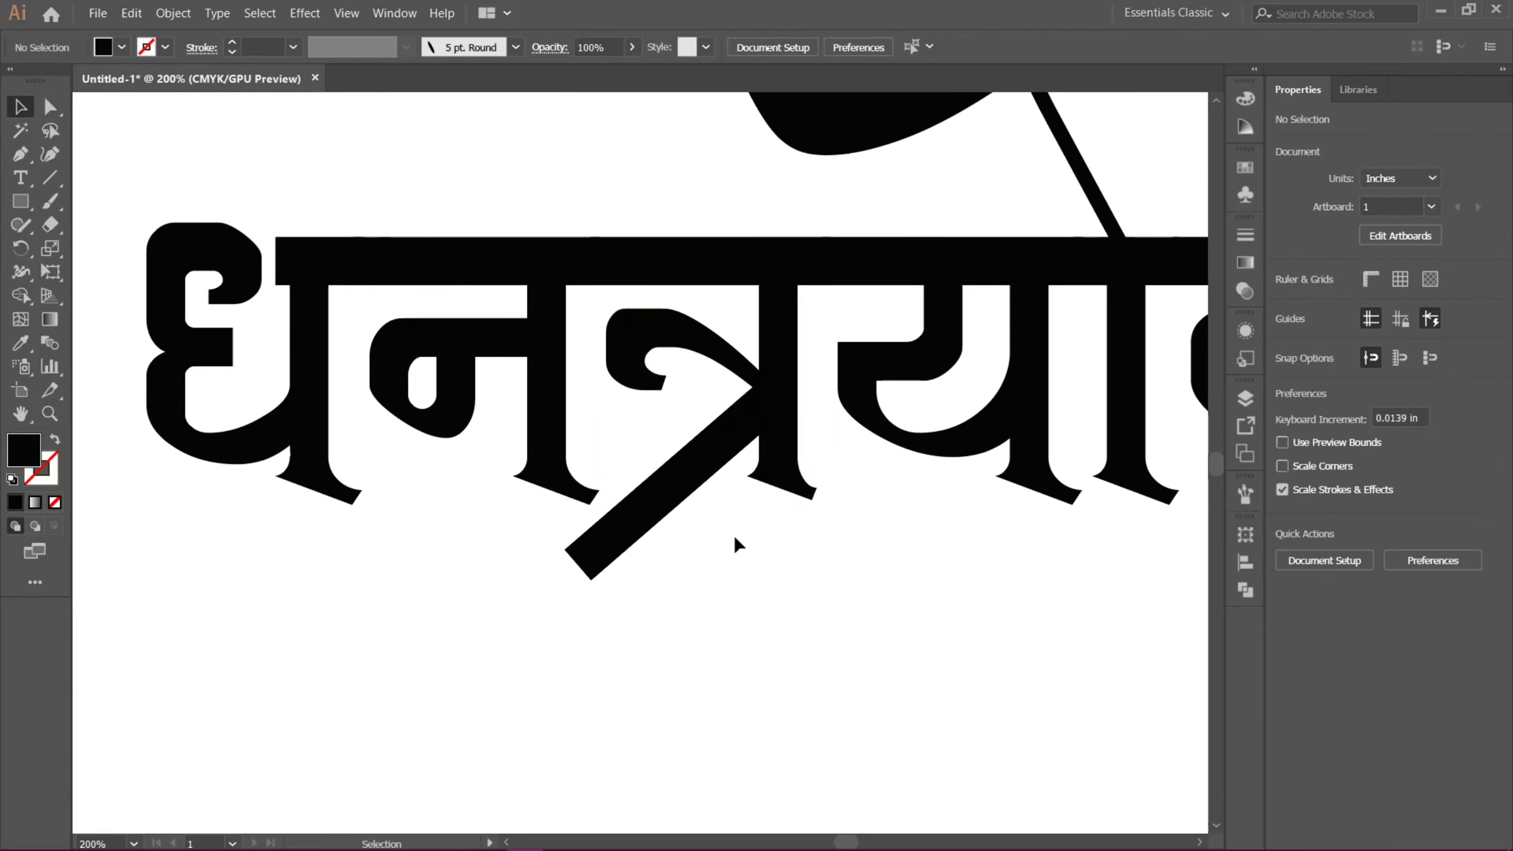
left_click(660, 499)
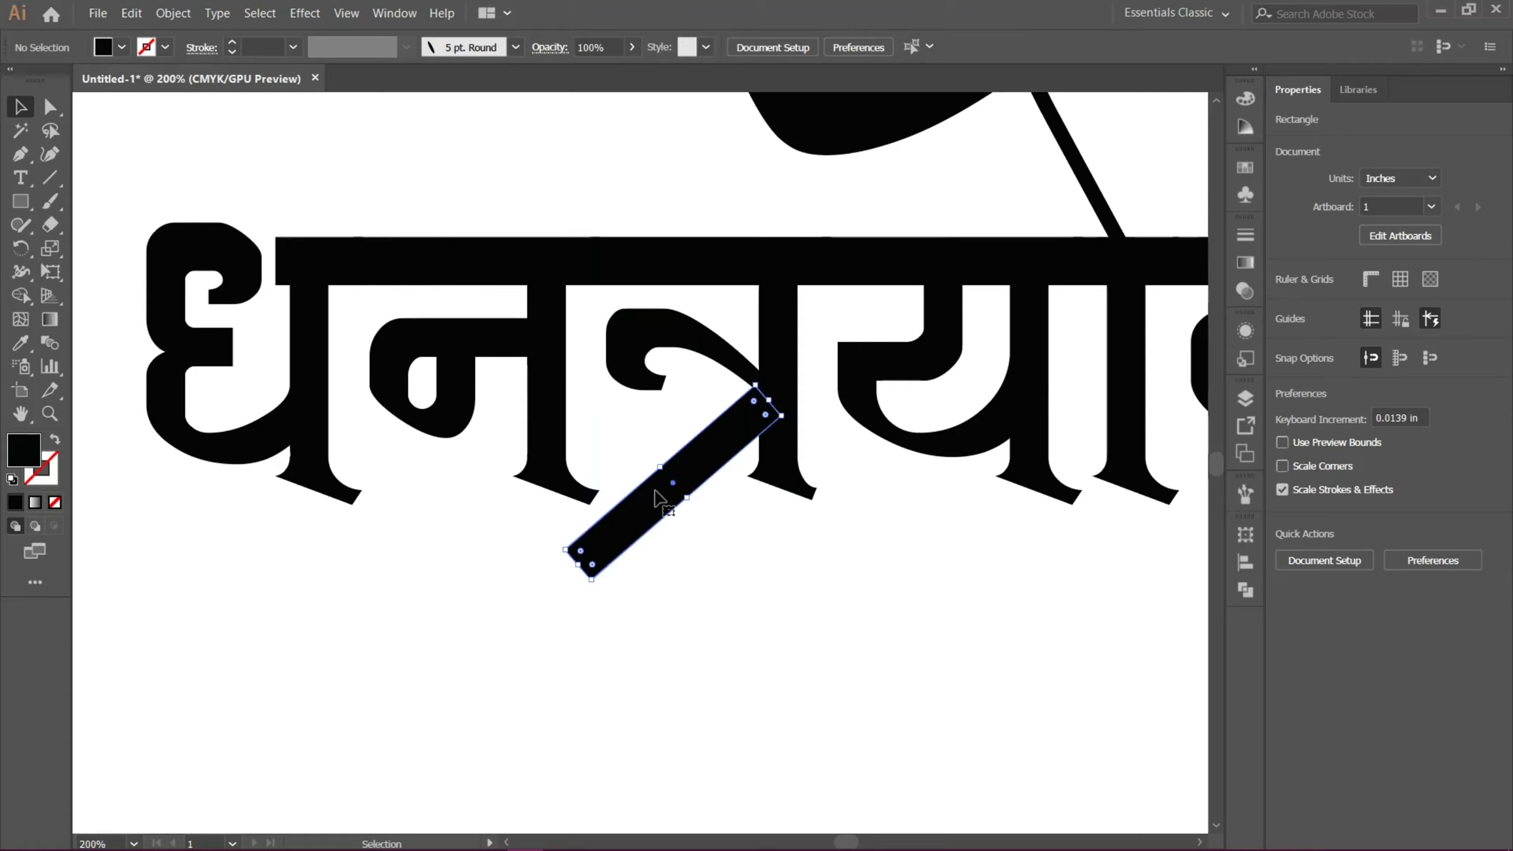
left_click(711, 596)
left_click(629, 543)
left_click(757, 594)
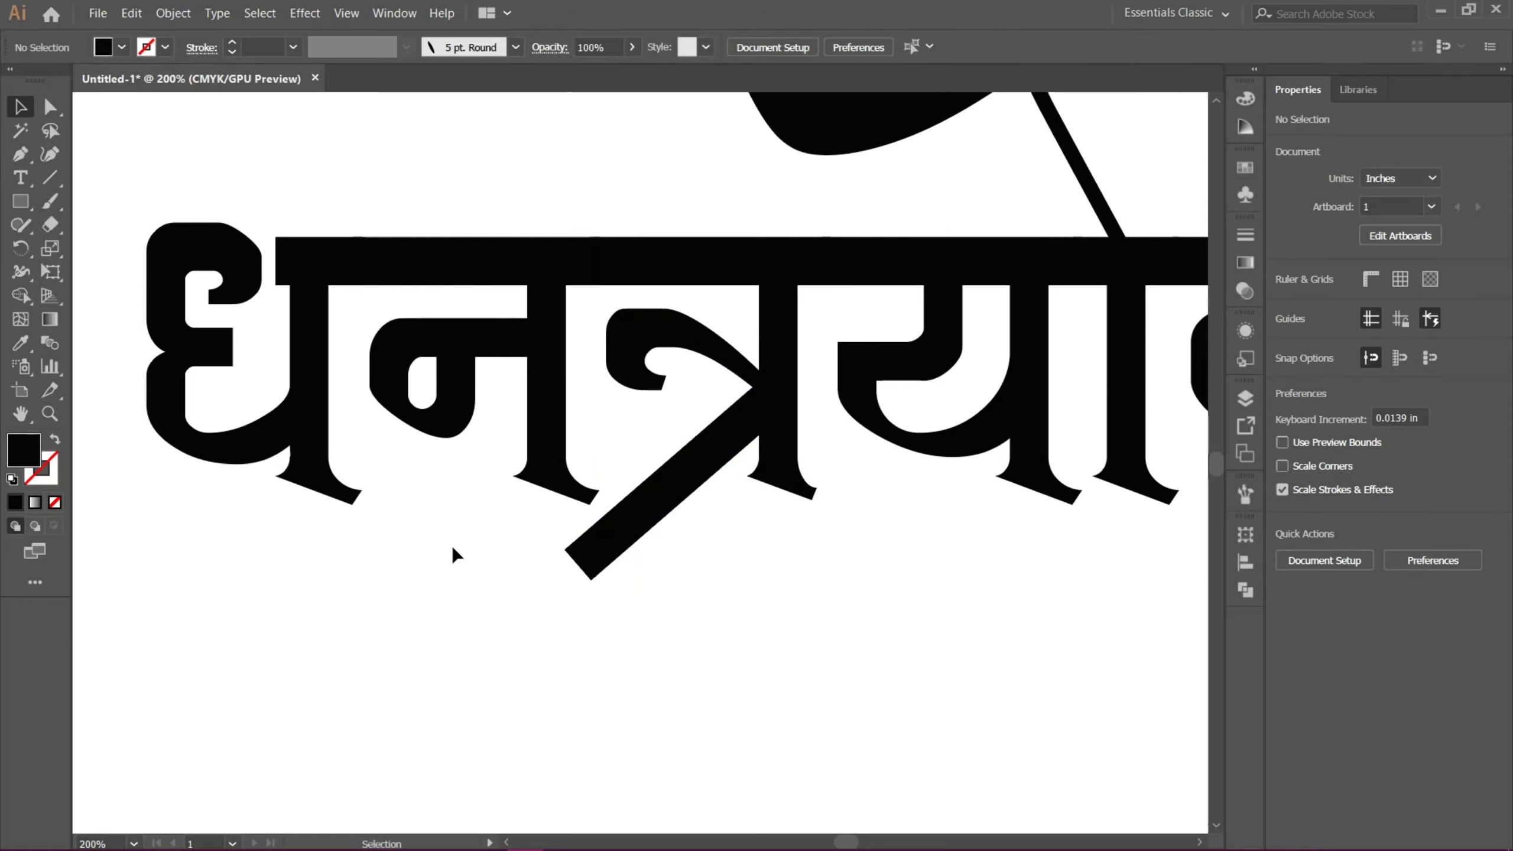
Place the peacock tattoo image from the Data (D:) drive in File Explorer into the document, beside the start of the word
mouse_move(290, 846)
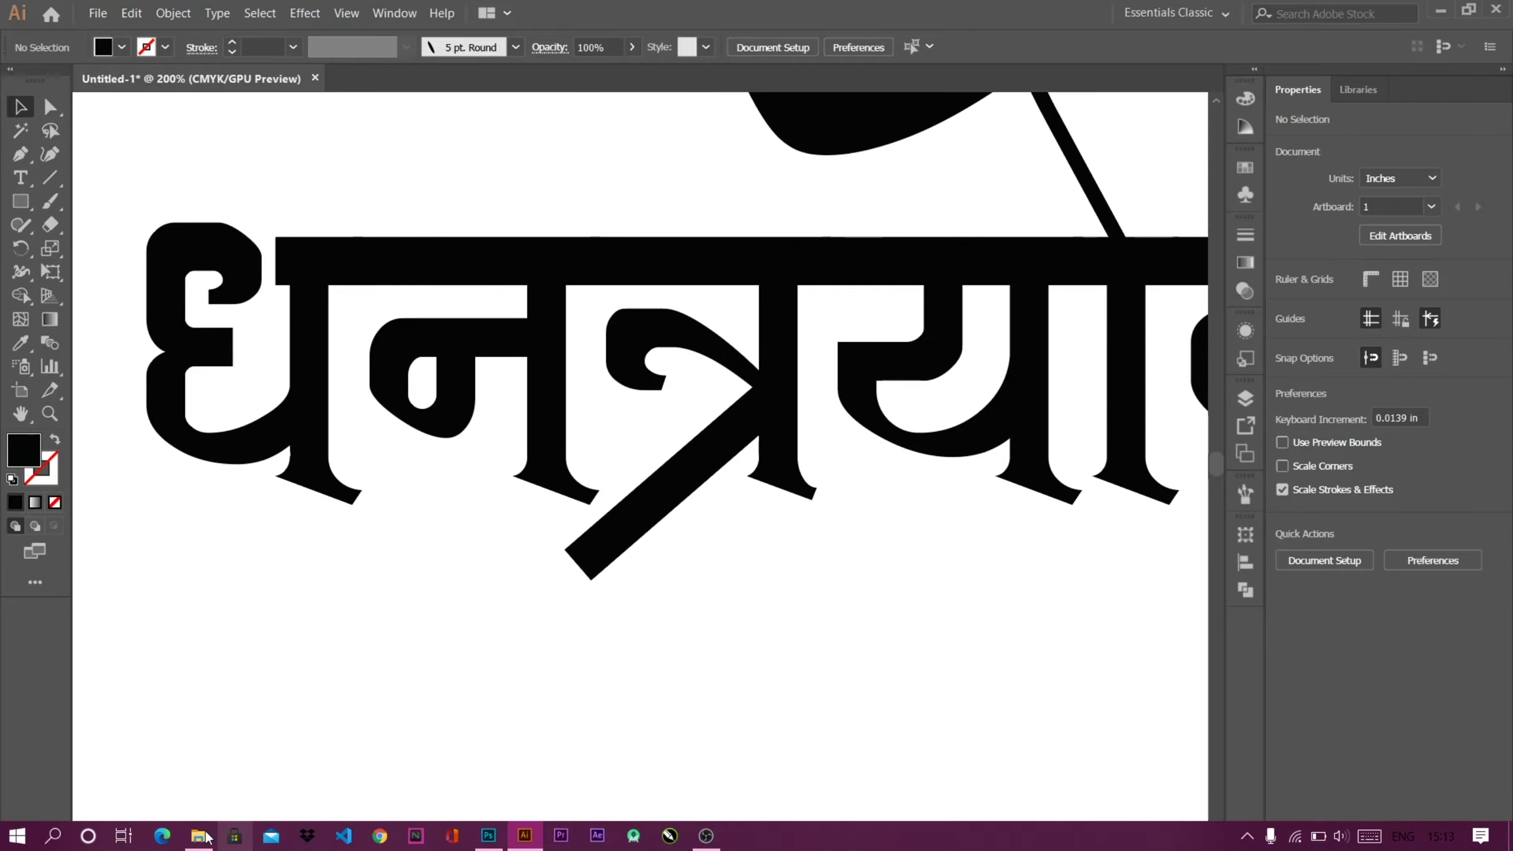
left_click(197, 836)
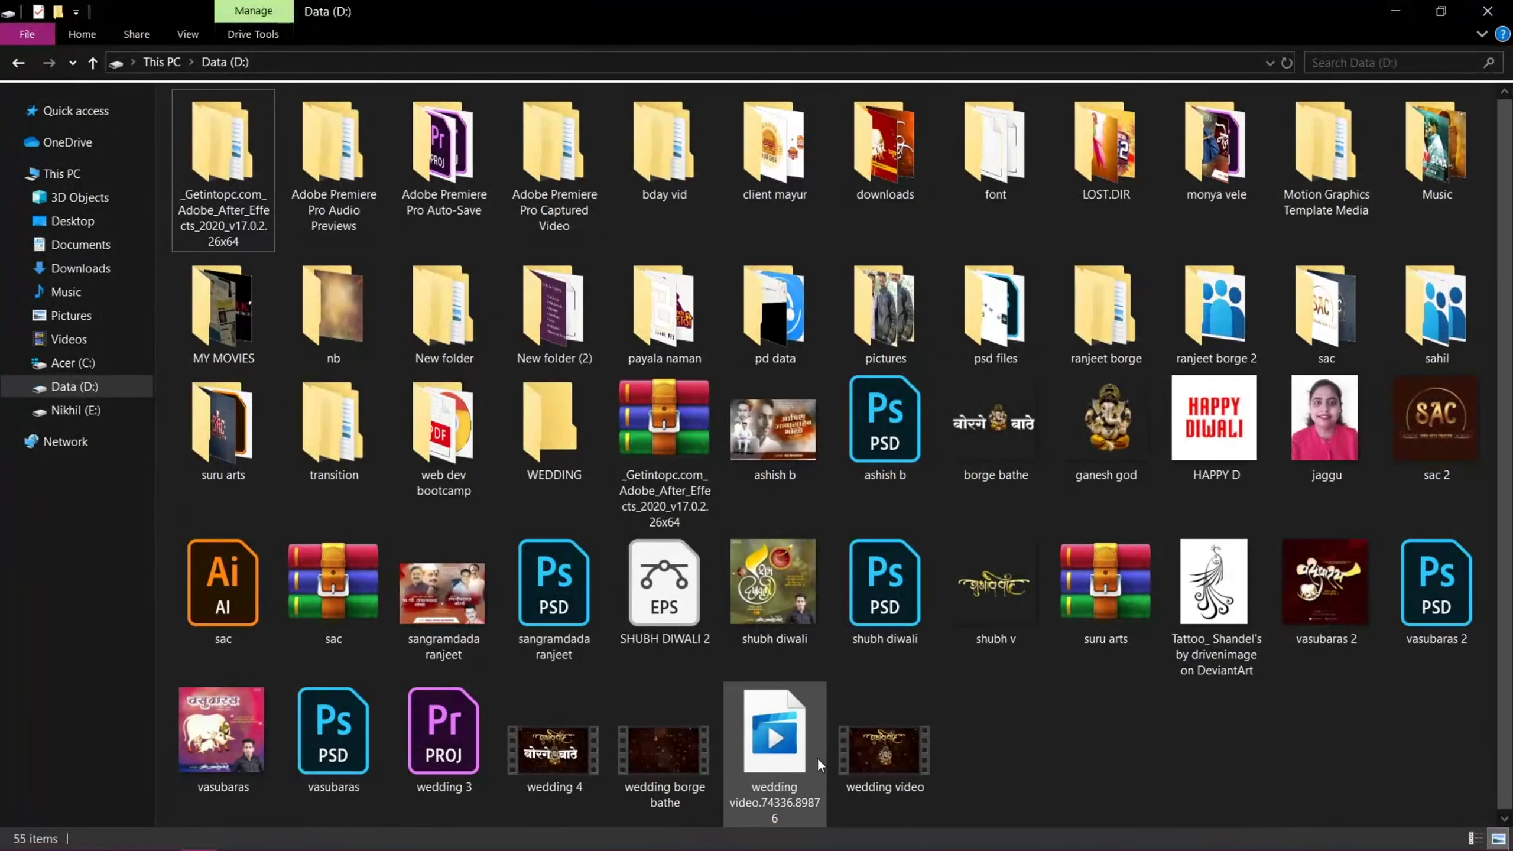
left_click_drag(1212, 599, 470, 690)
key("ctrl+minus")
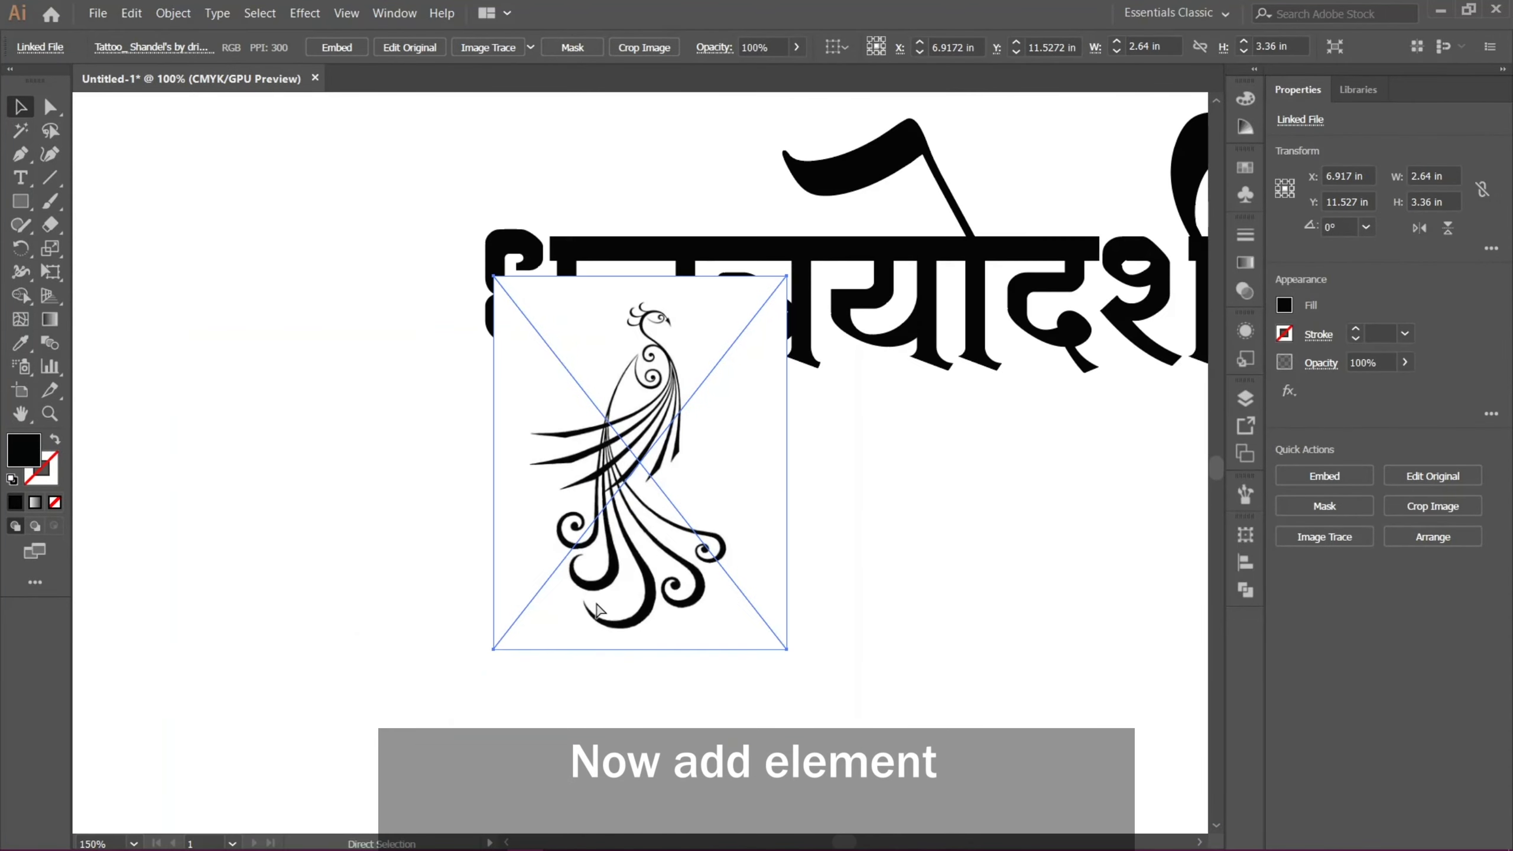
left_click_drag(595, 602, 299, 612)
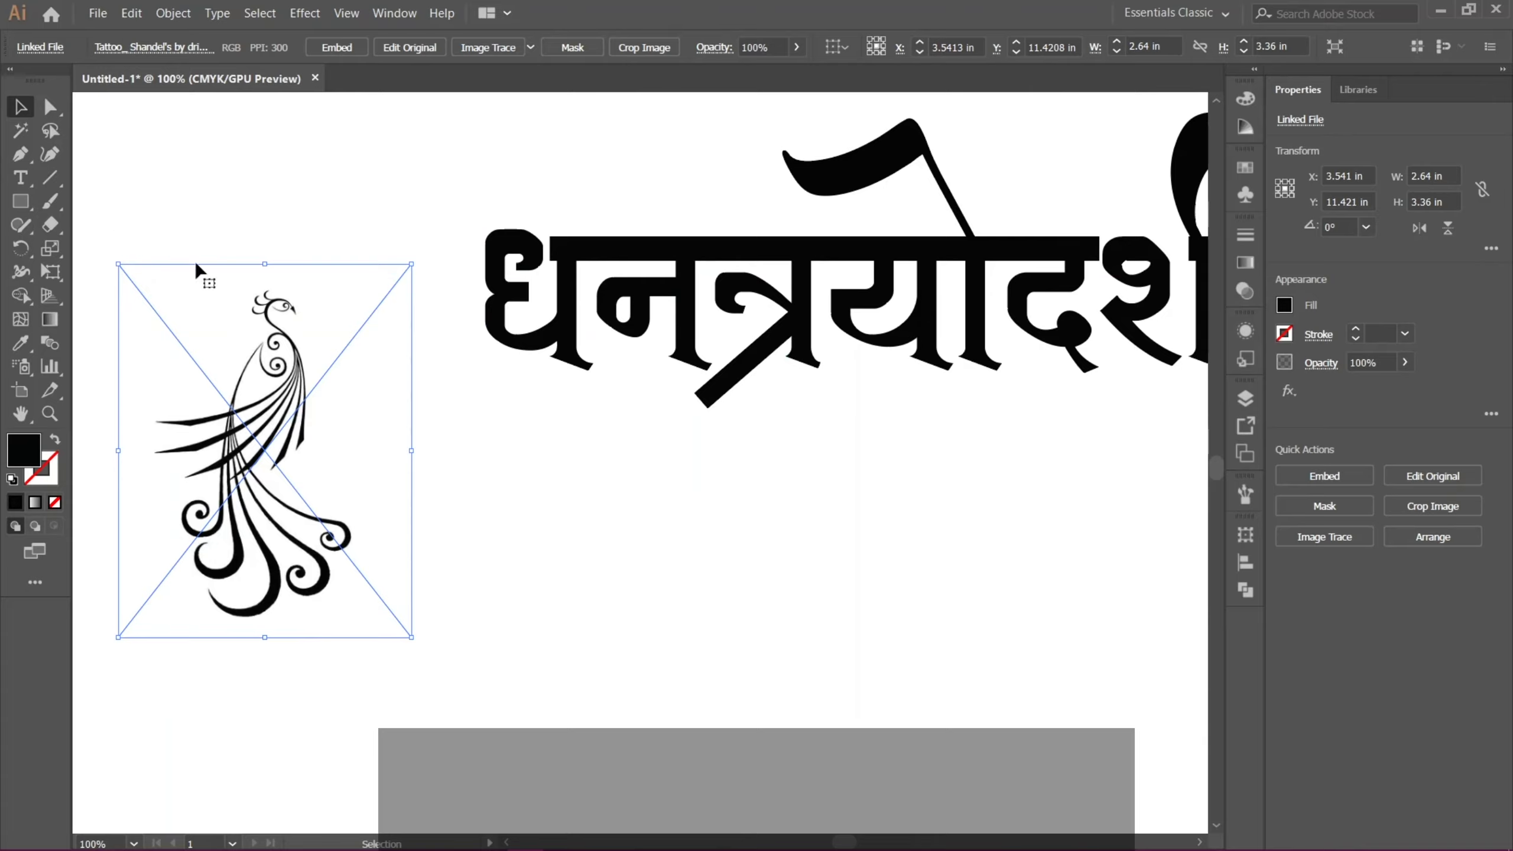
Trace the peacock image with the default Image Trace preset and expand the result into vector paths
left_click(503, 53)
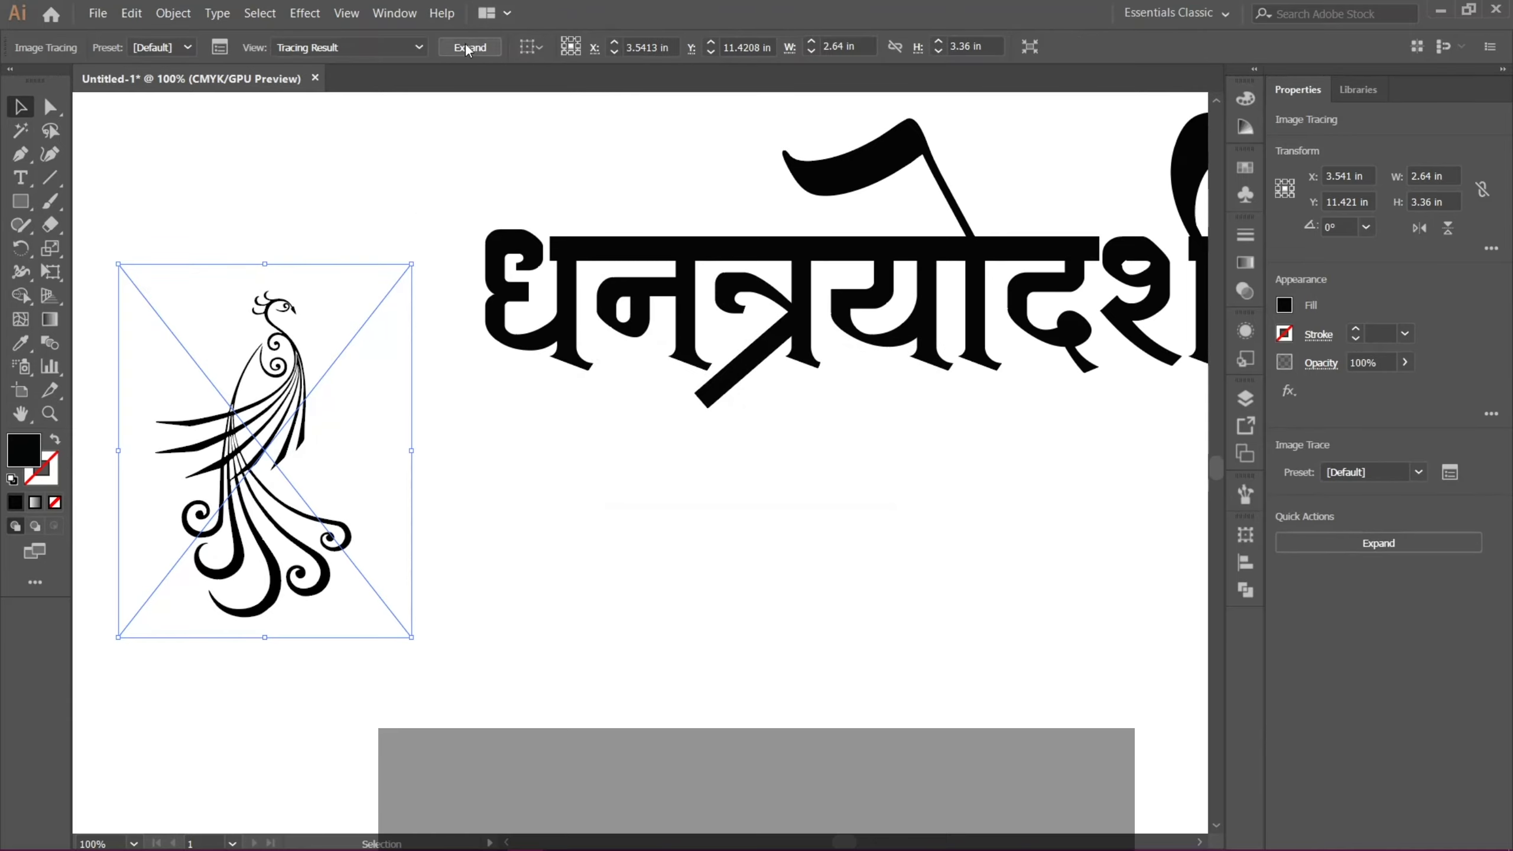
left_click(465, 48)
key("ctrl+h")
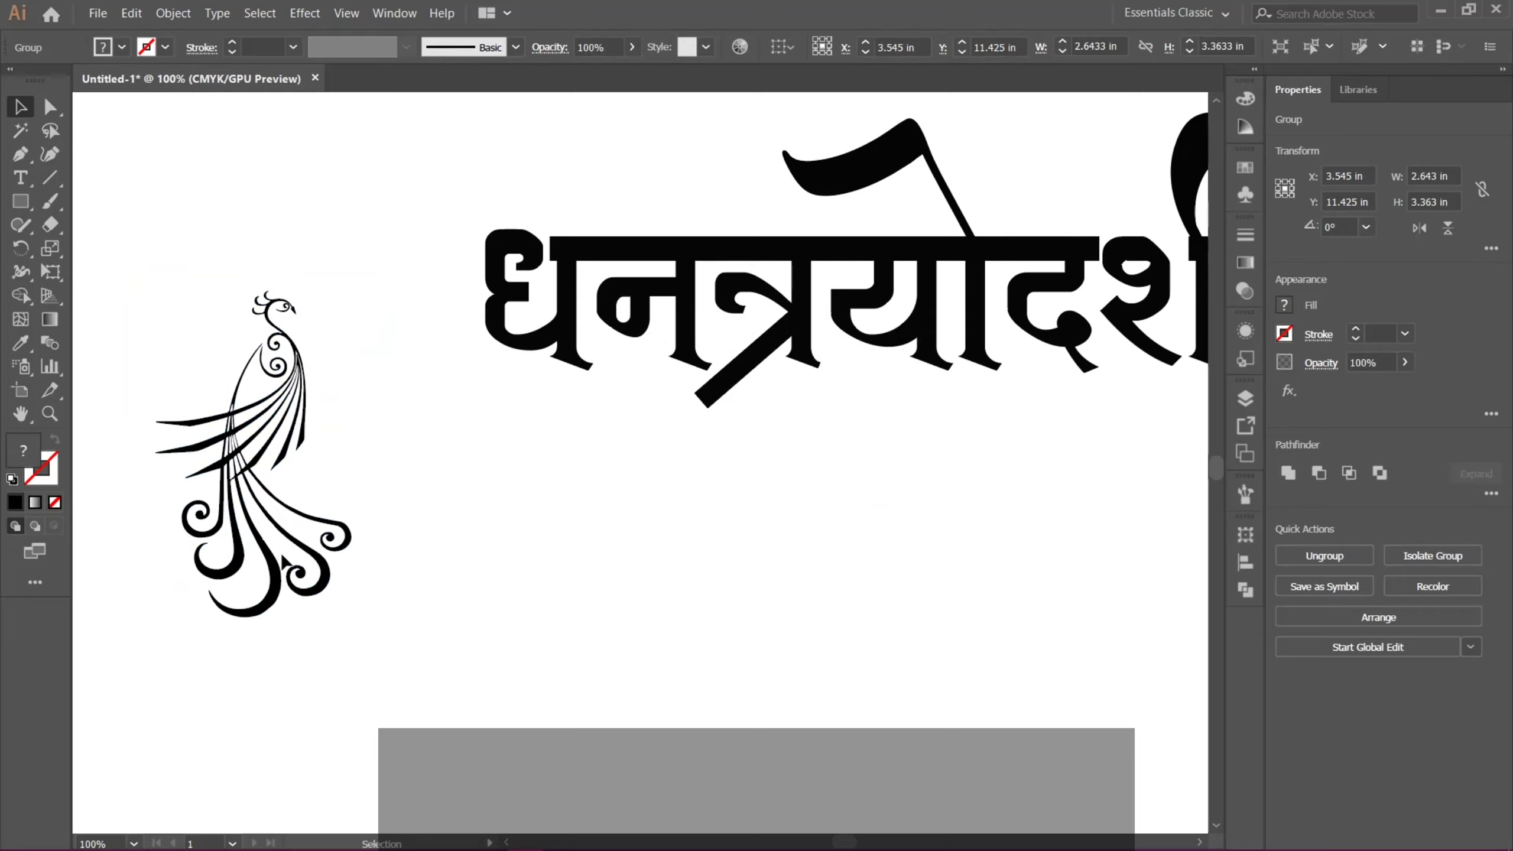
Move the traced peacock group down into the empty area well below the lettering
left_click_drag(285, 560, 395, 706)
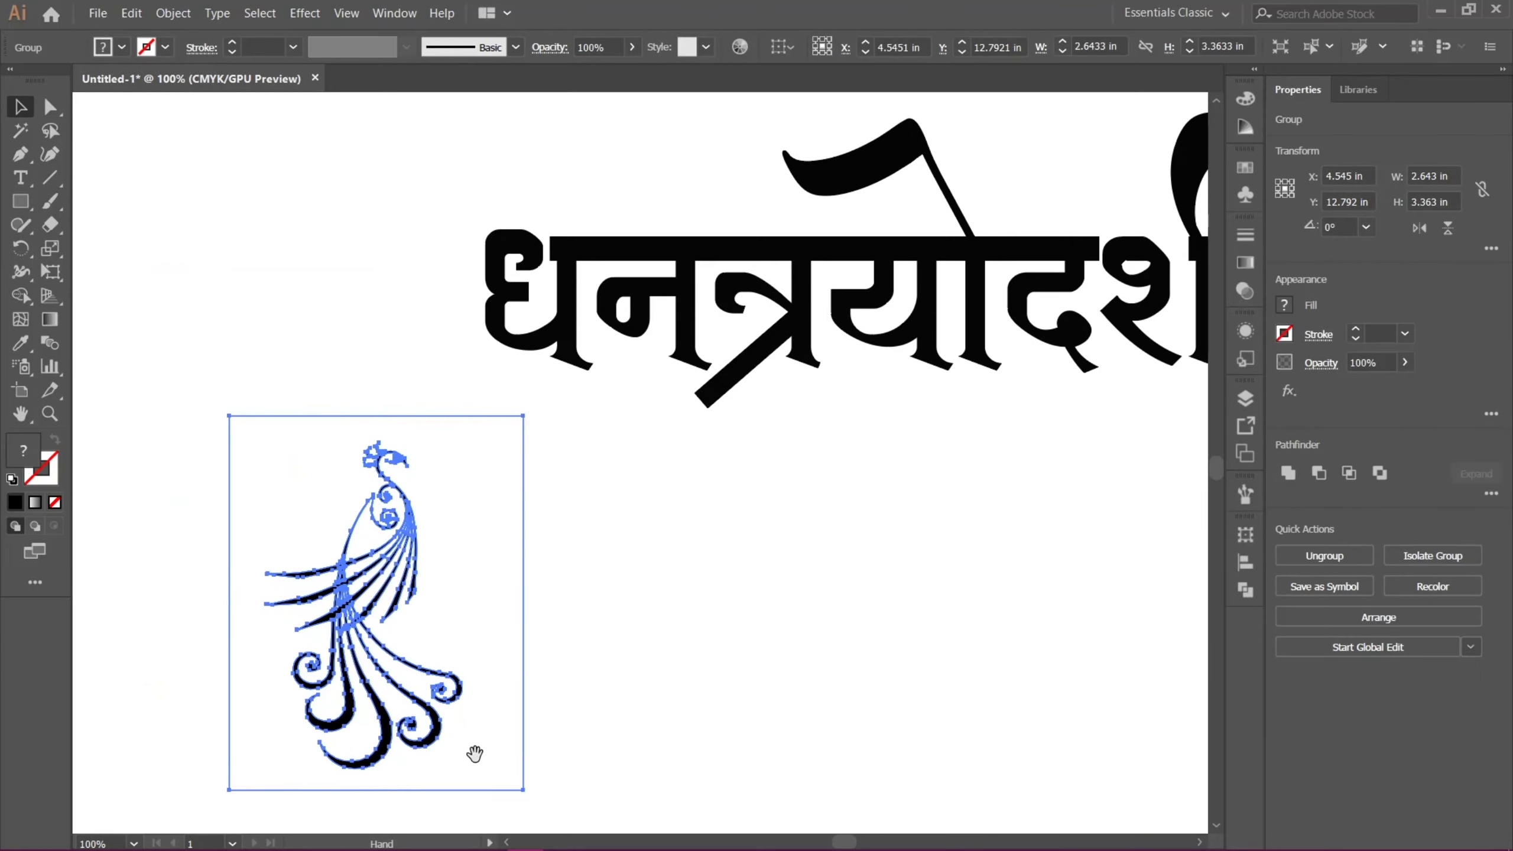
left_click_drag(475, 754, 483, 530)
left_click_drag(400, 414, 373, 626)
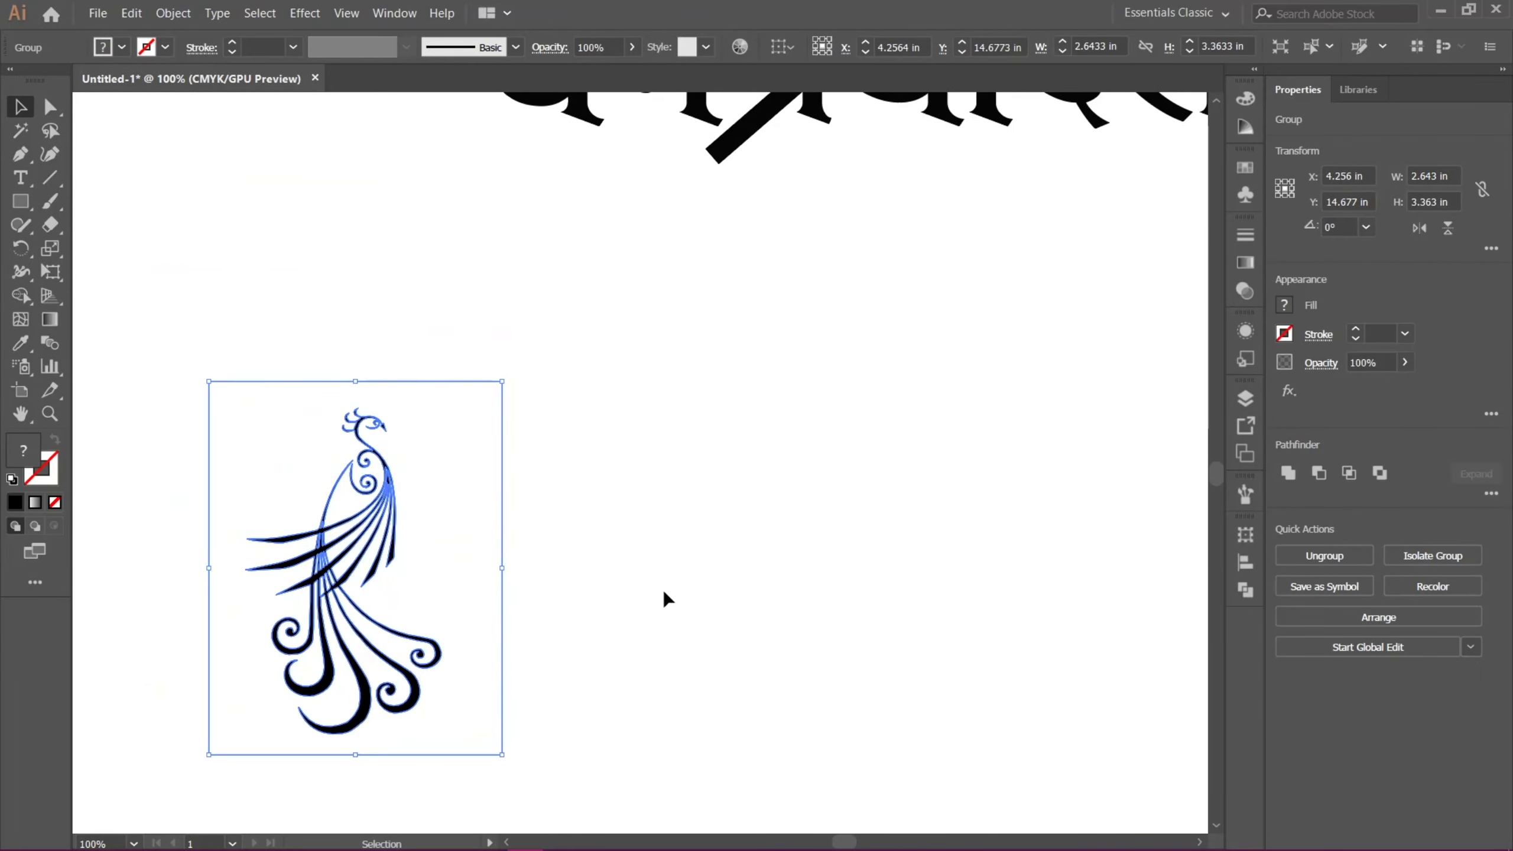
Ungroup the traced peacock and move its main outline about 2.5 in sideways, clear of the background and loose spirals
right_click(404, 596)
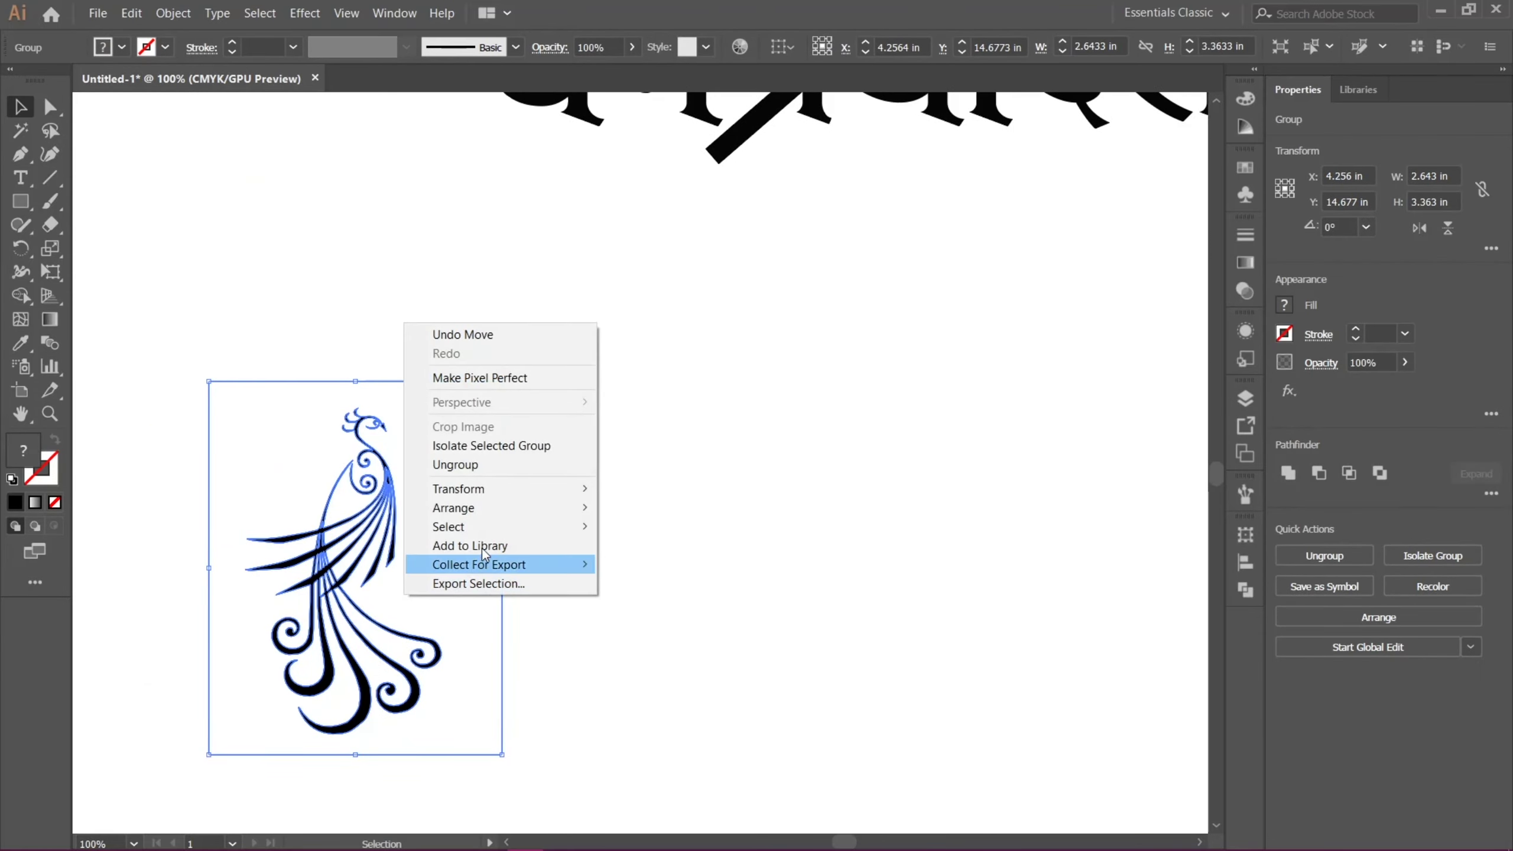
left_click(467, 466)
left_click(604, 603)
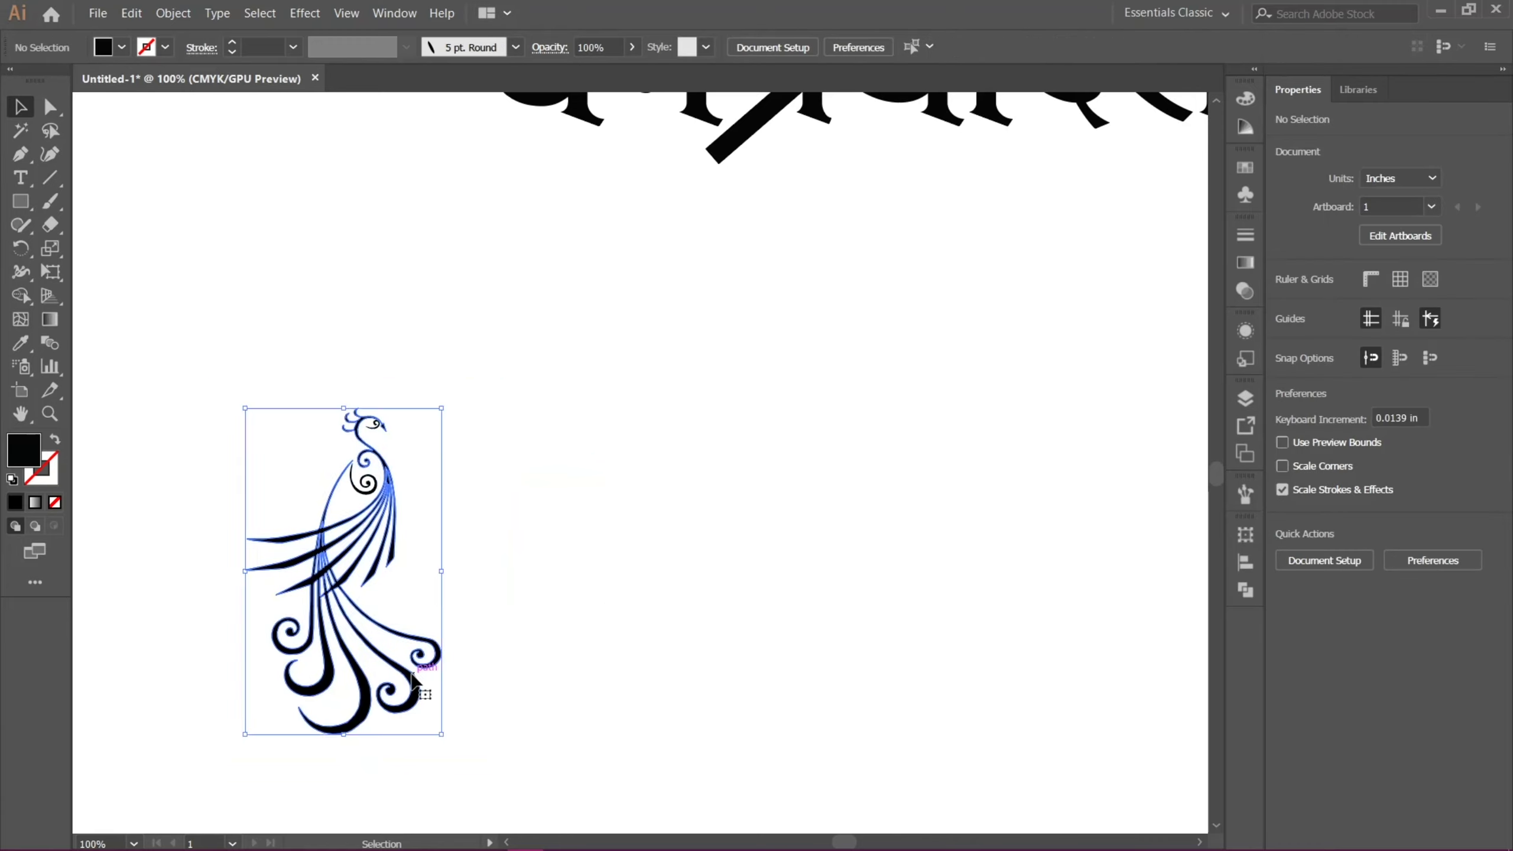
left_click(412, 676)
right_click(423, 683)
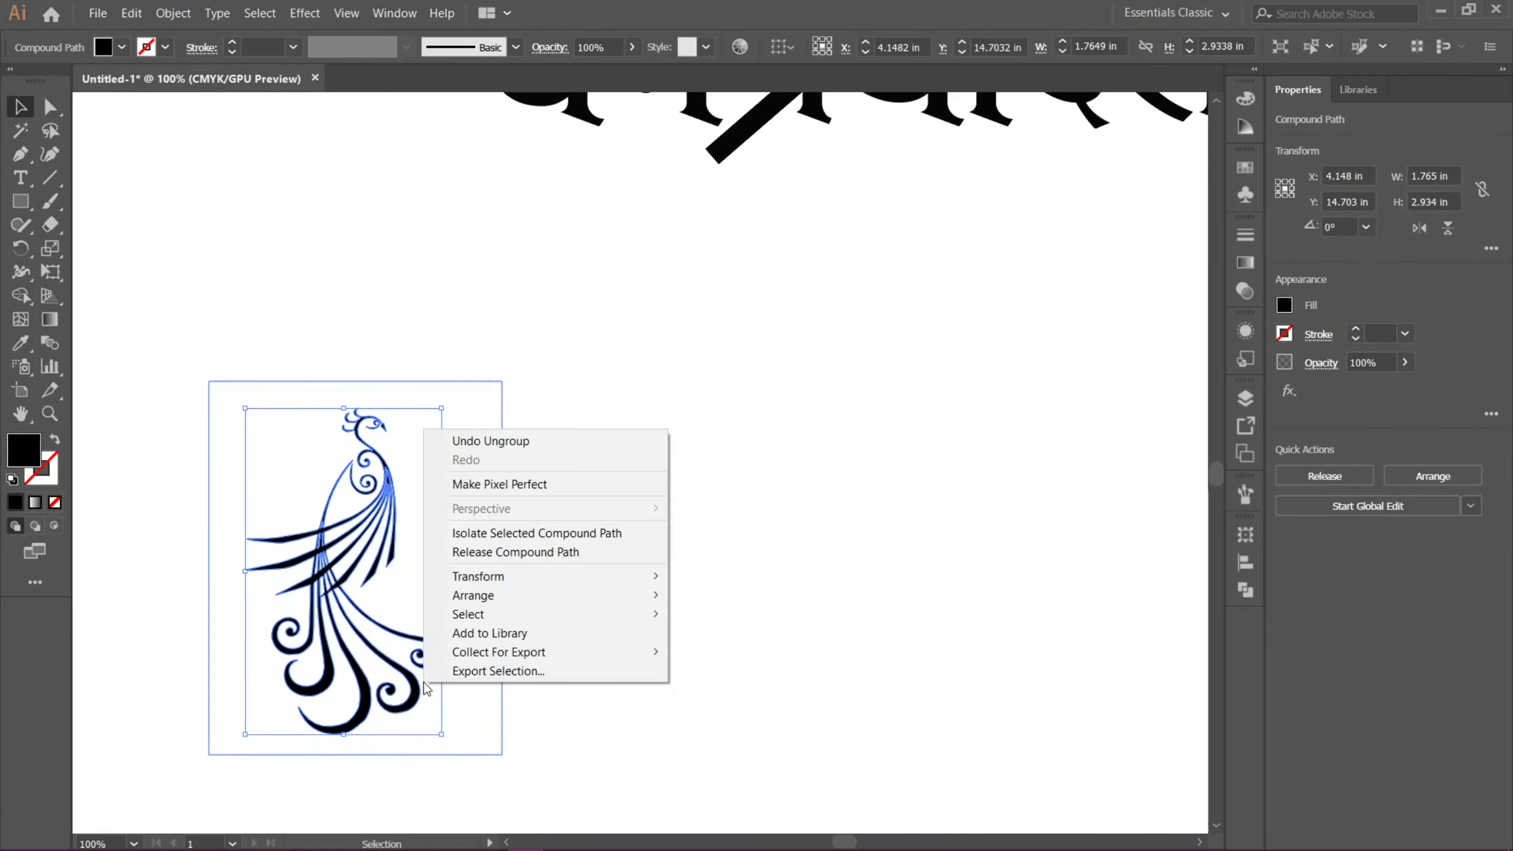
left_click(617, 739)
left_click_drag(414, 693, 696, 667)
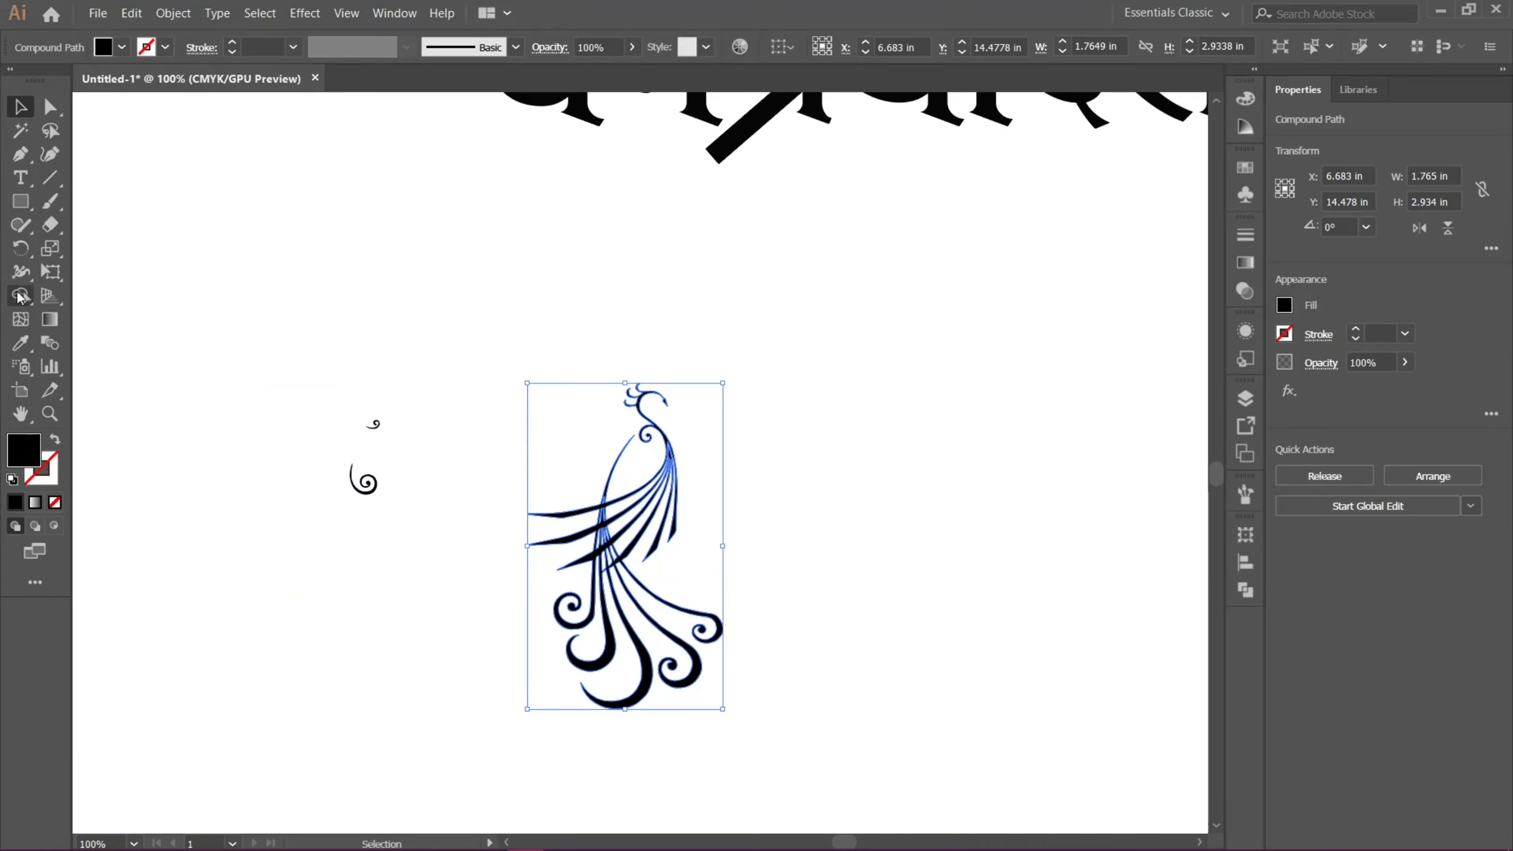
Cut through the peacock's lower curled tail feather by subtracting a rectangle about 0.15 by 0.11 in with Minus Front
left_click(30, 204)
key("ctrl+plus")
key("ctrl+plus")
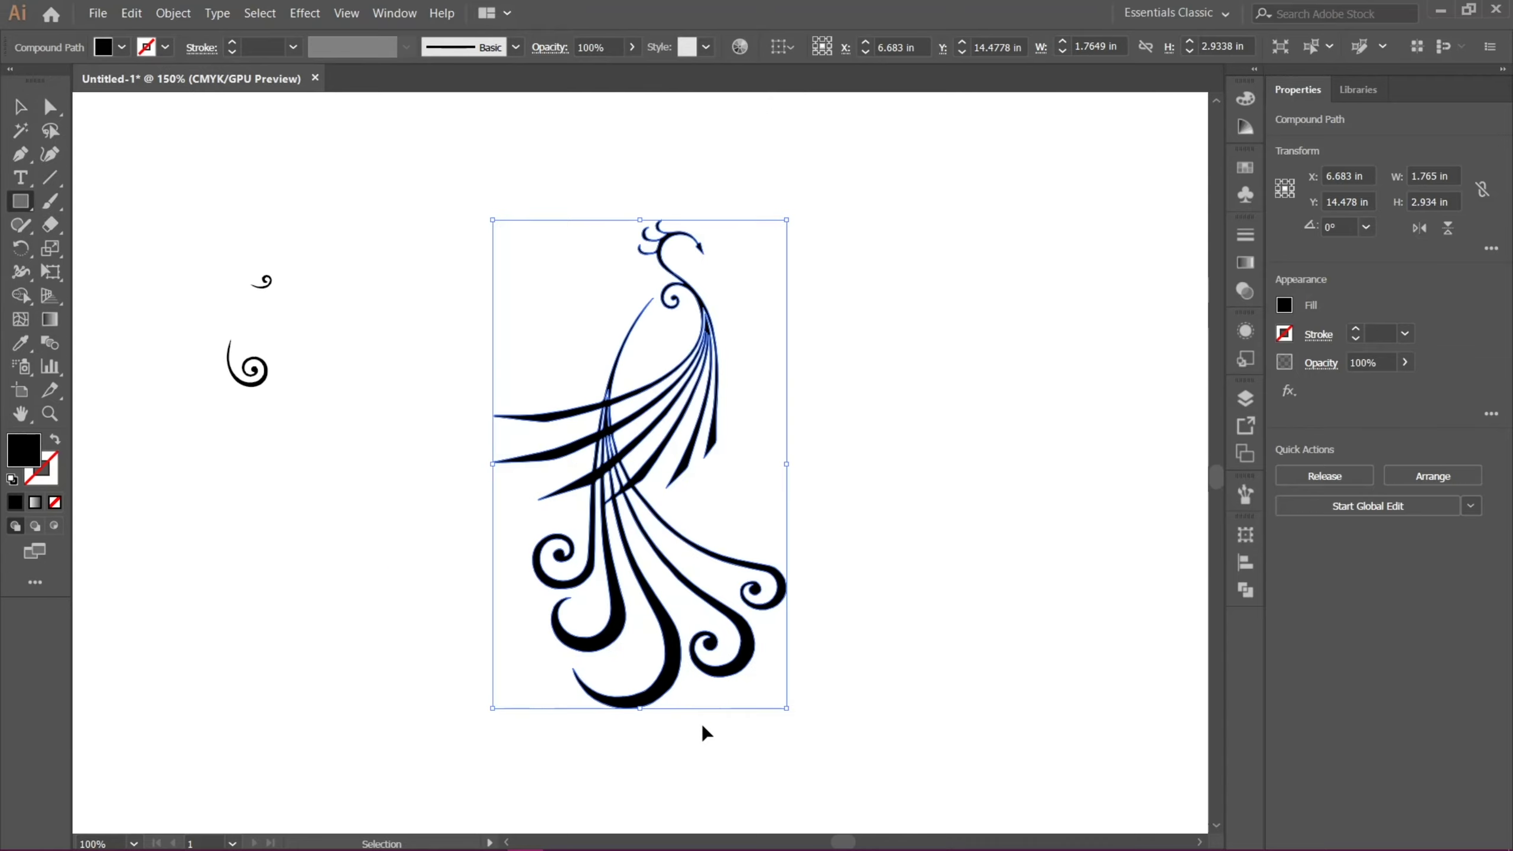
left_click_drag(709, 638, 743, 614)
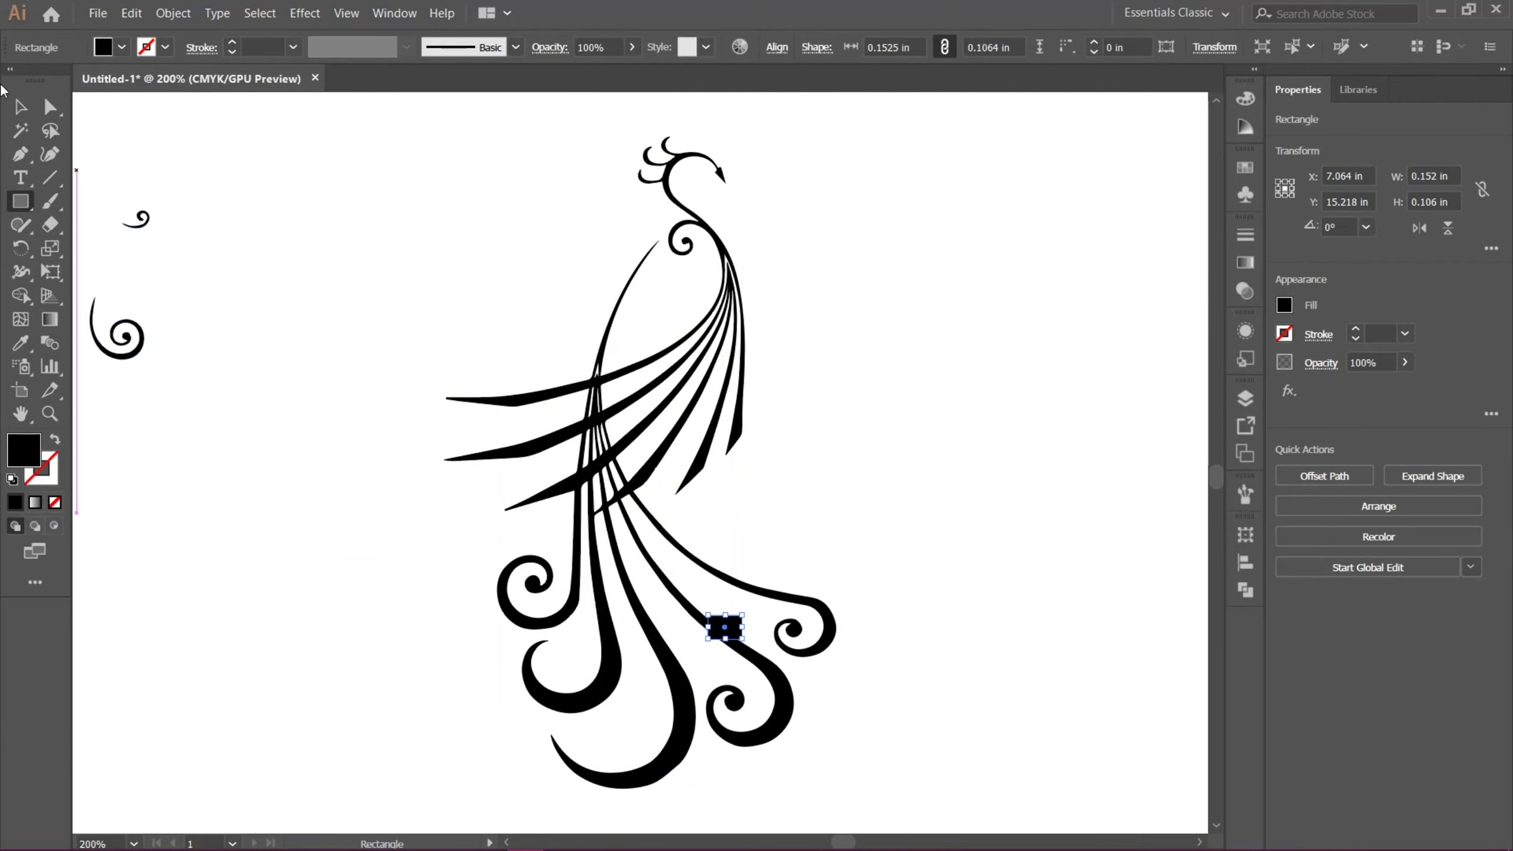
left_click(17, 106)
left_click(791, 718, "shift")
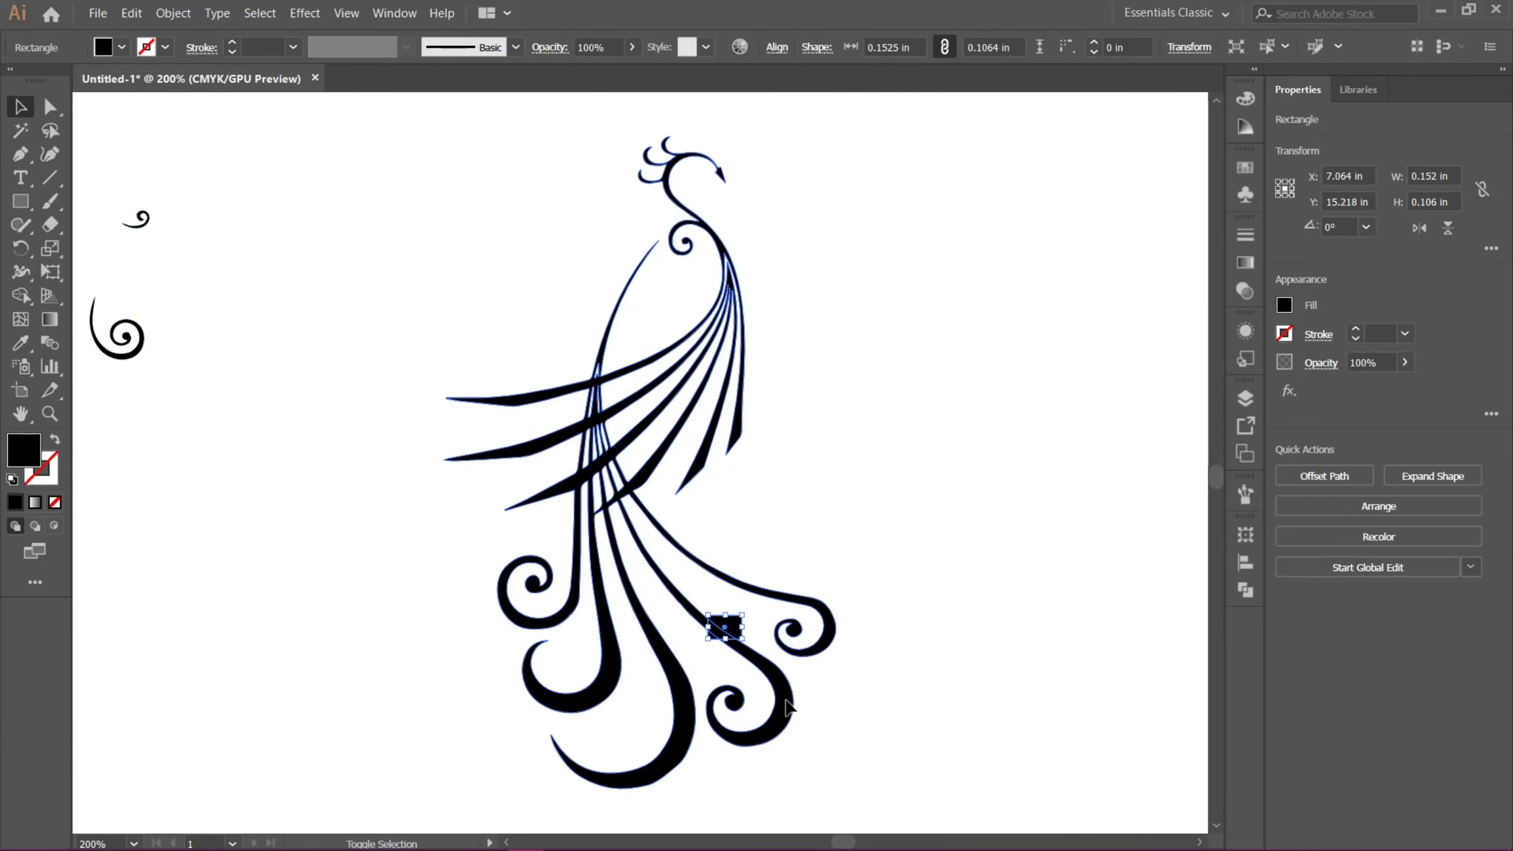
left_click(1318, 558)
left_click(987, 689)
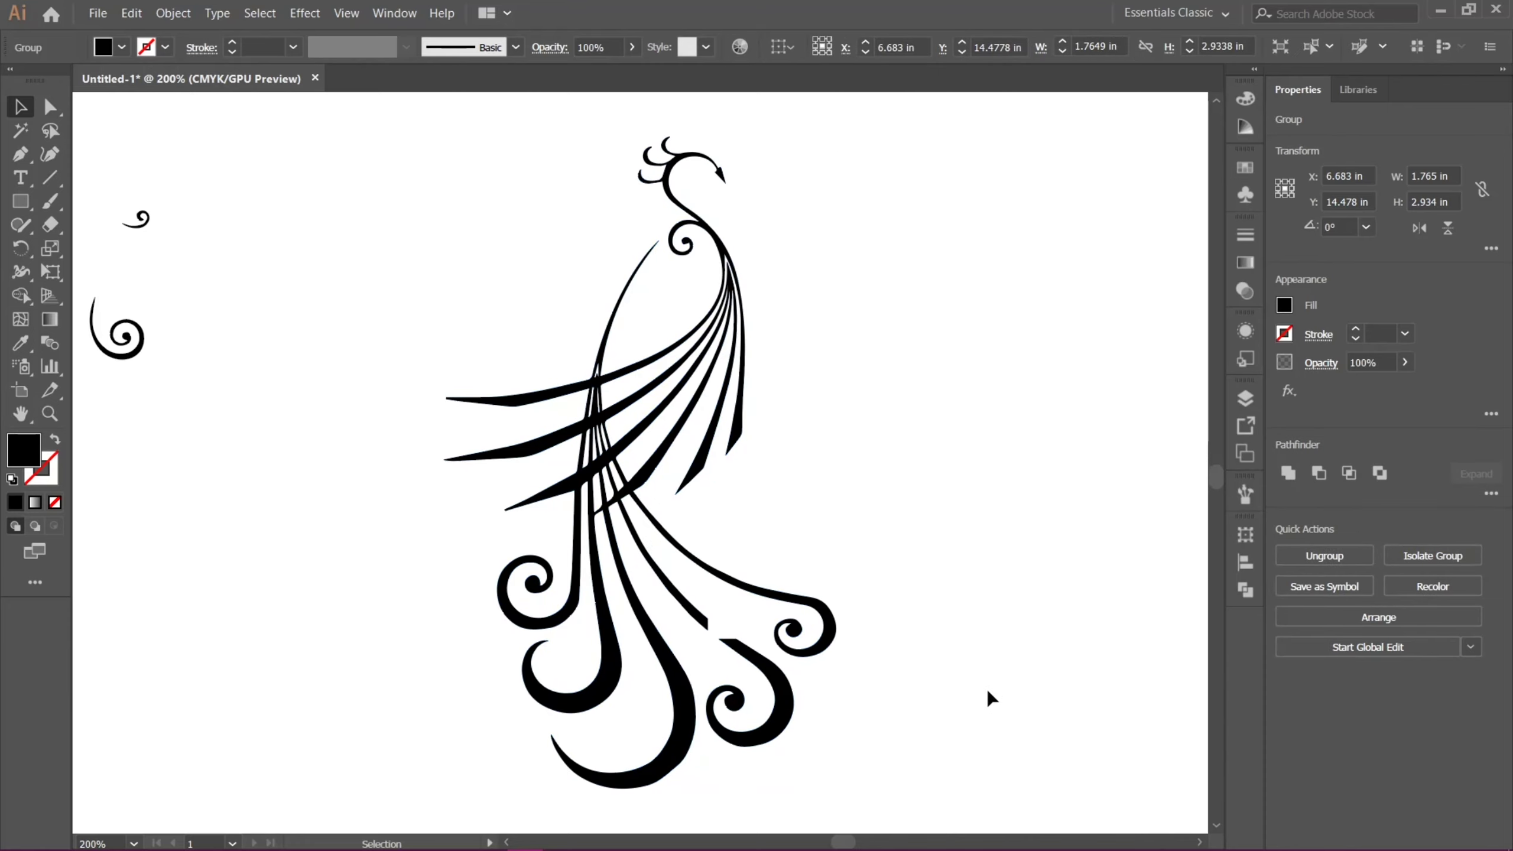
Ungroup the cut peacock and move its detached lower tail curl up to the foot of the letter ध
right_click(781, 713)
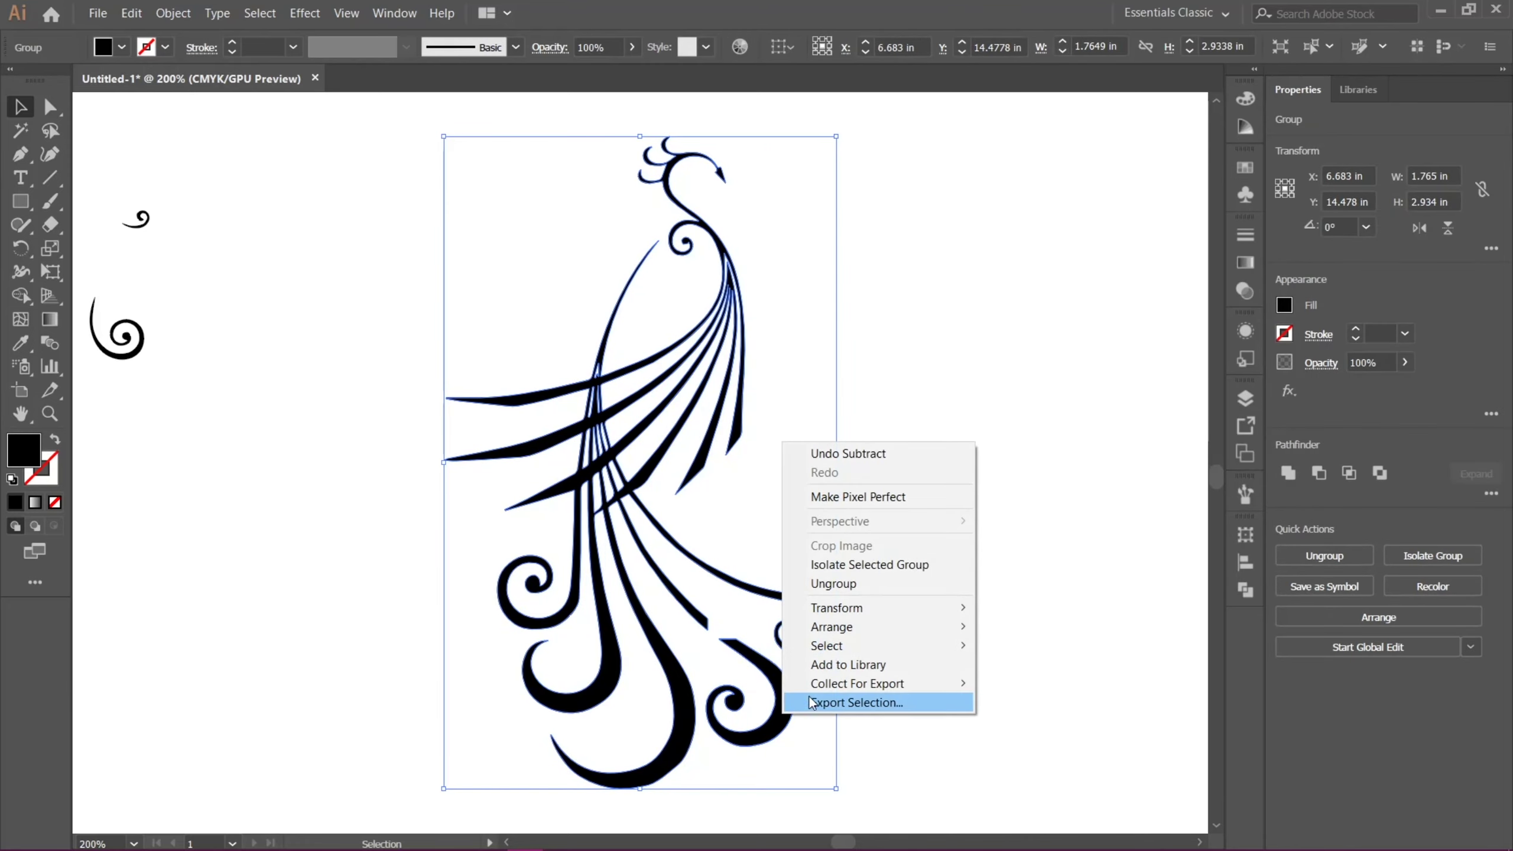
left_click(830, 582)
left_click(828, 717)
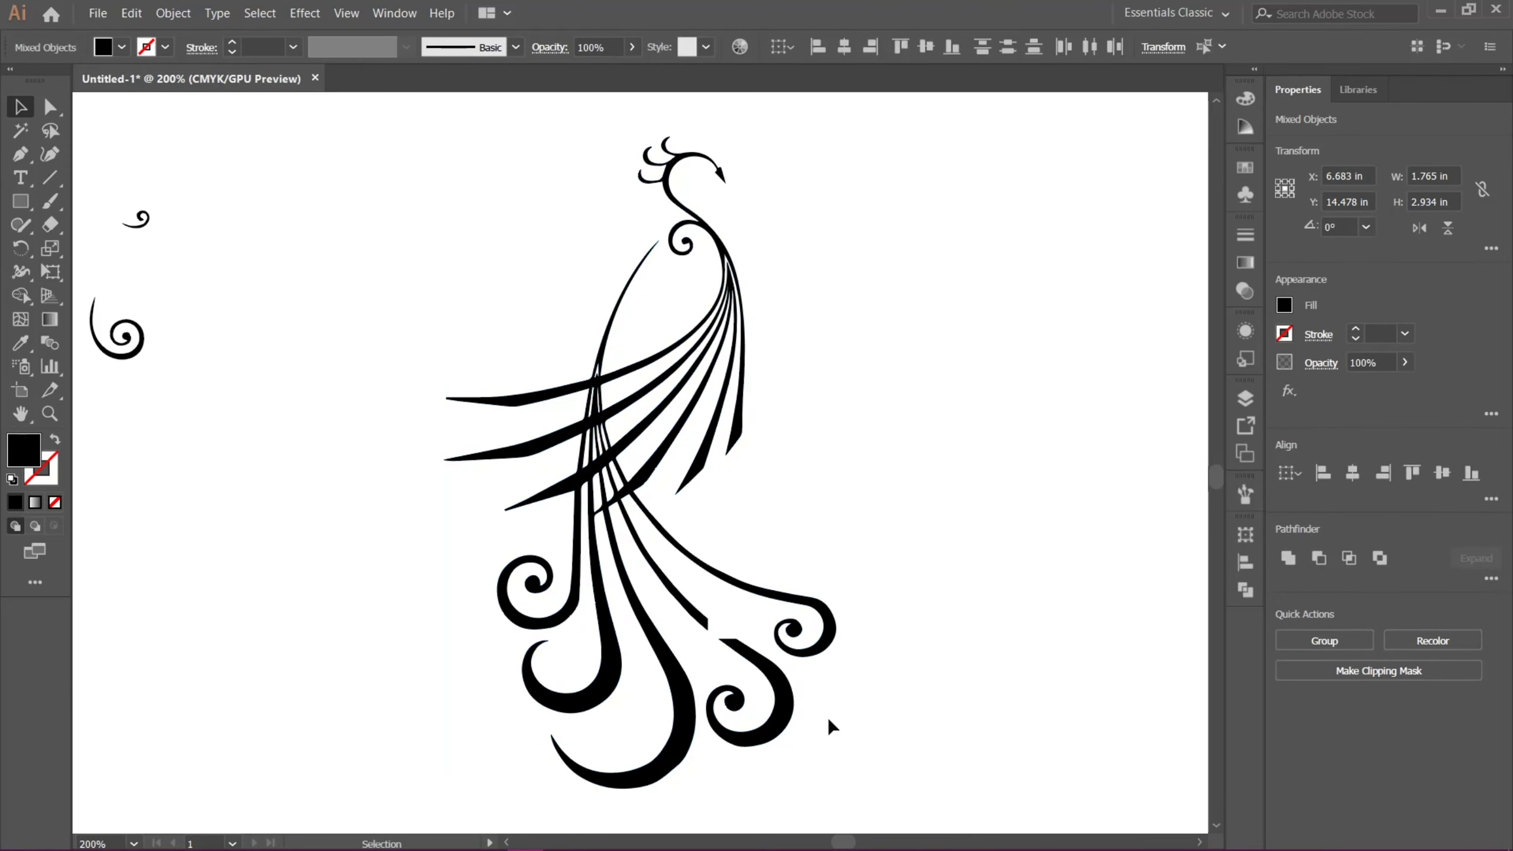
left_click_drag(795, 668, 530, 551)
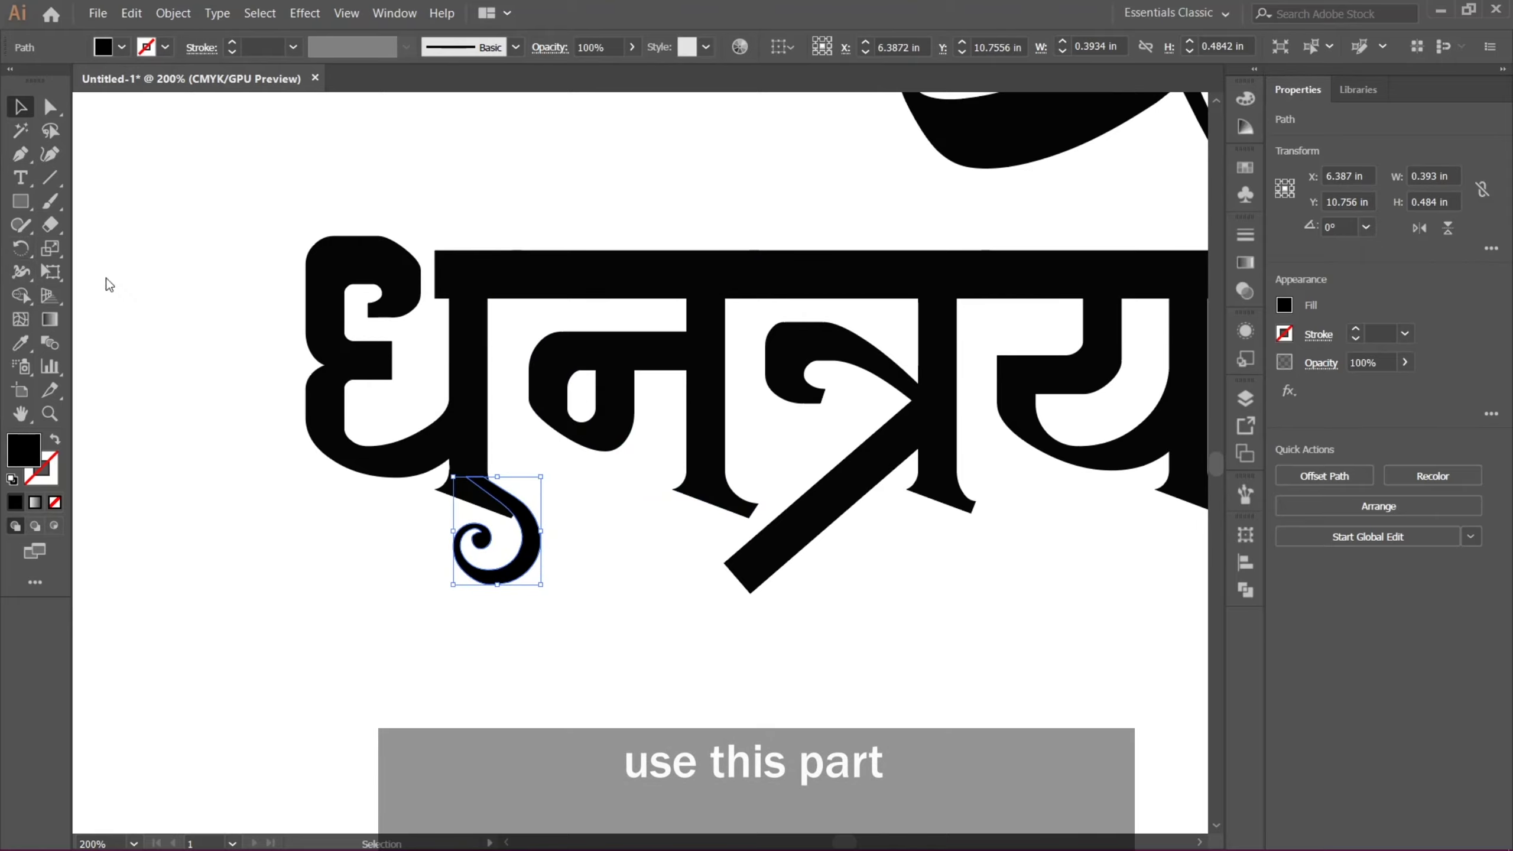
Mirror the curl across a vertical axis and shift it slightly left and up against the foot of ध
key("o")
left_click_drag(542, 540, 396, 555)
left_click(19, 107)
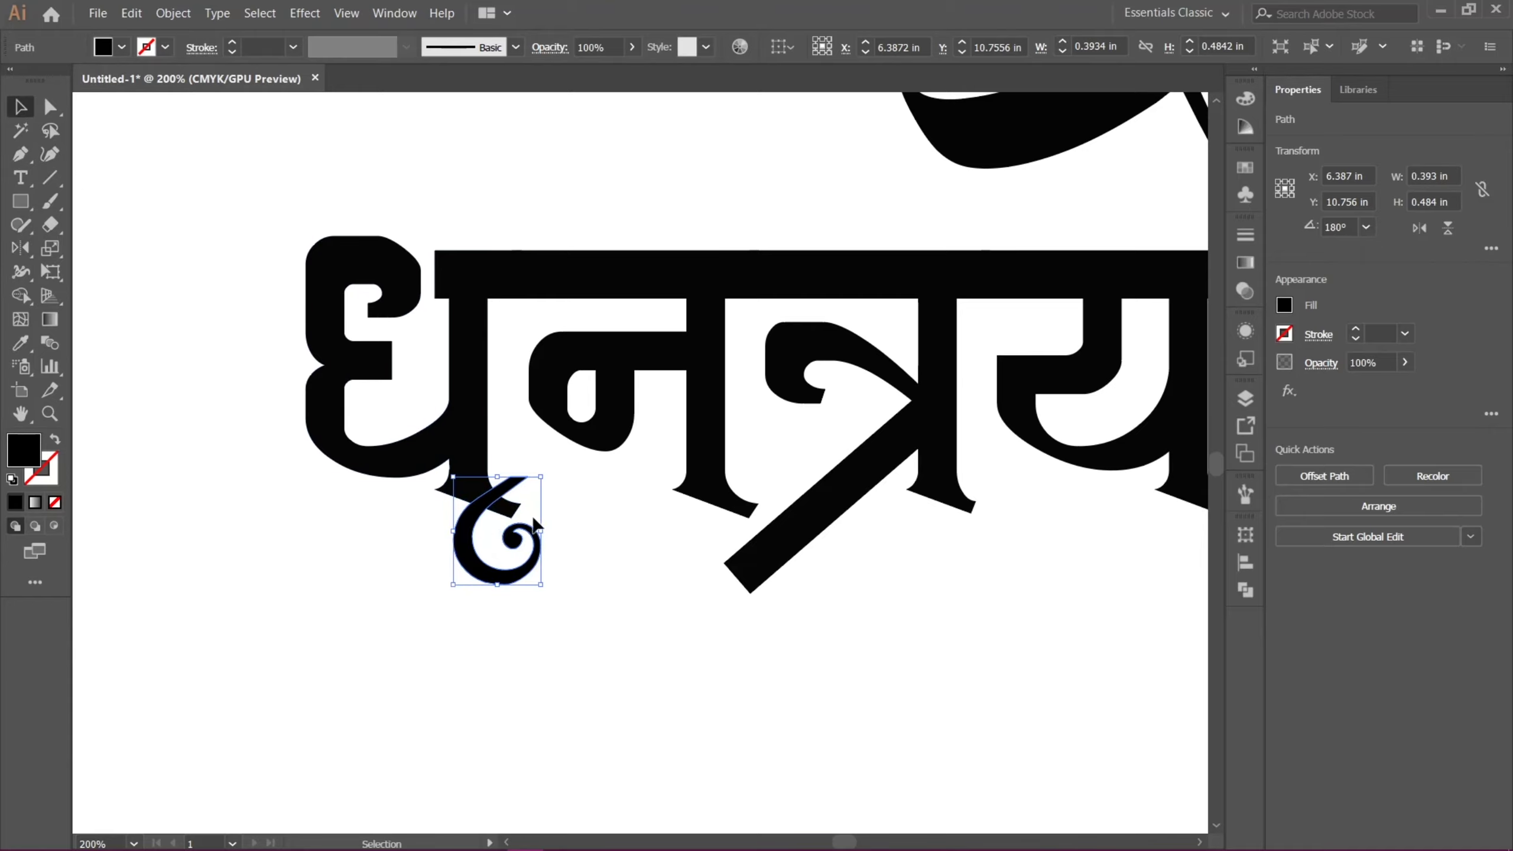
left_click_drag(550, 586, 602, 561)
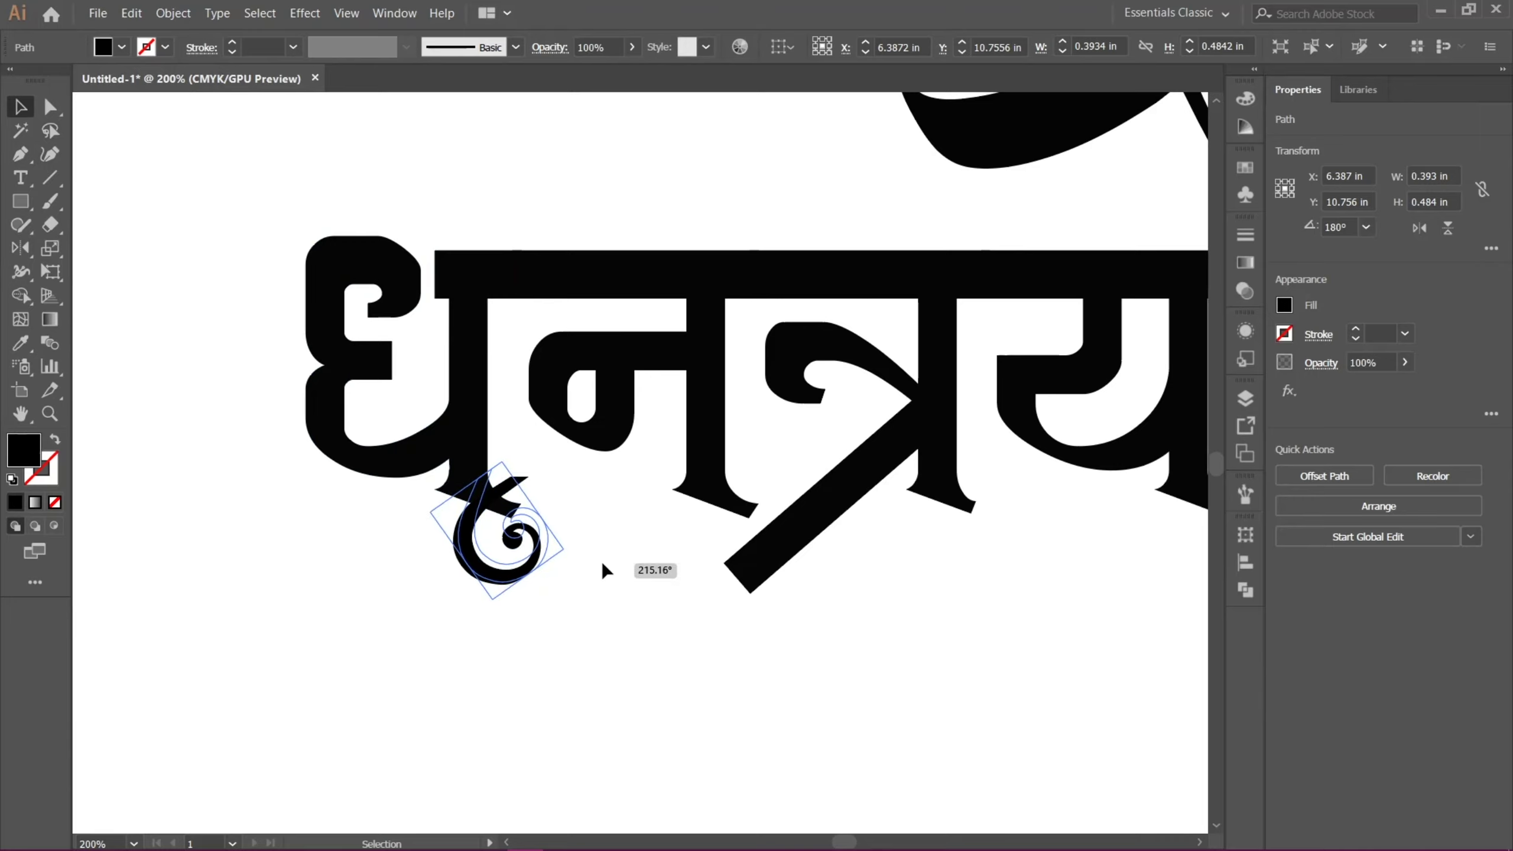
left_click_drag(503, 590, 445, 557)
key("a")
key("ctrl+z")
key("v")
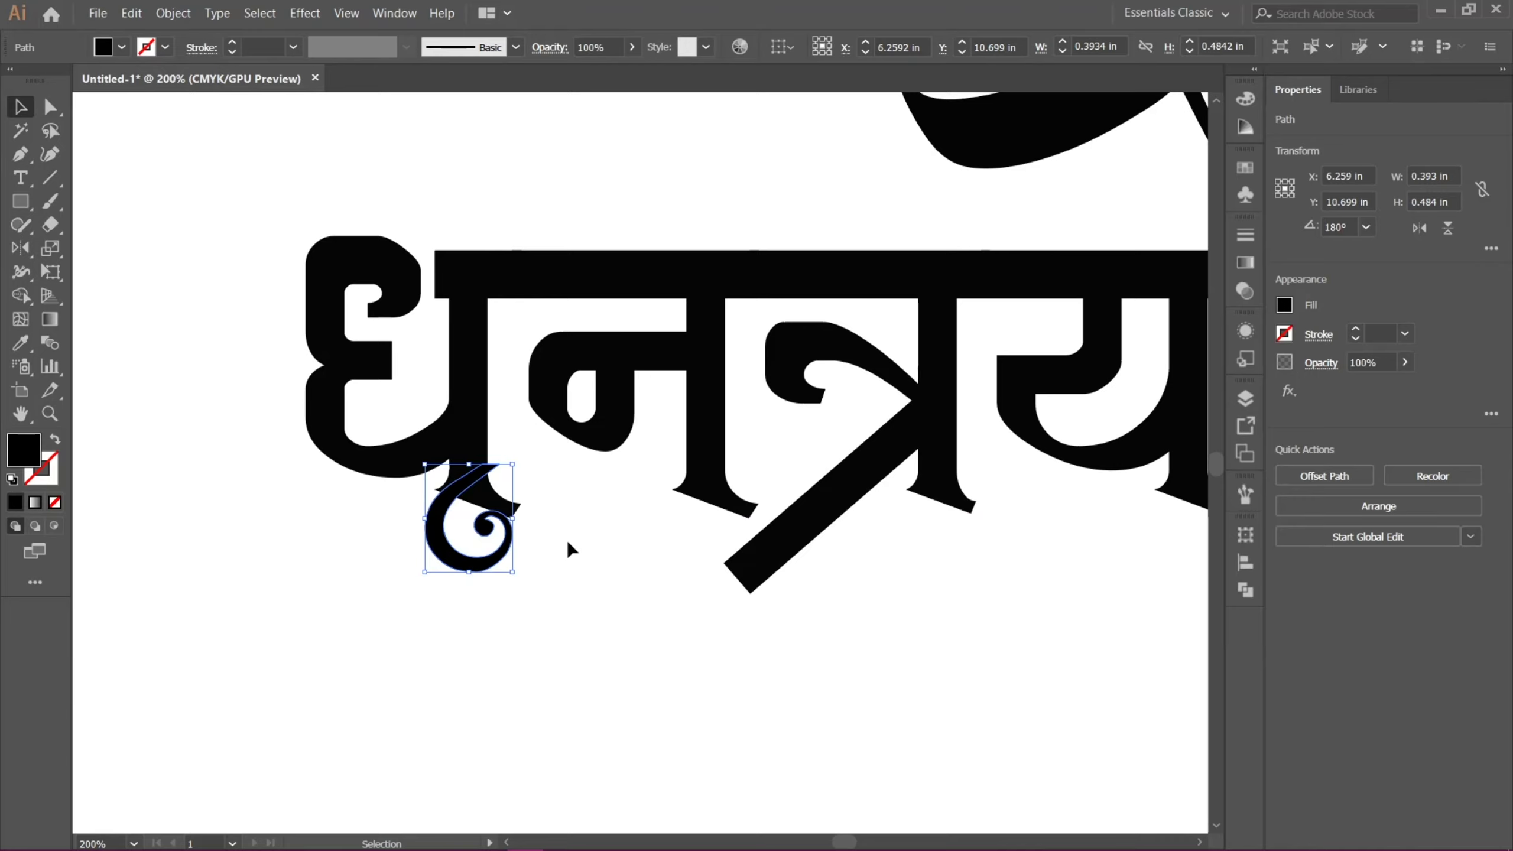
Enlarge the curl to about 0.6 by 0.73 in and position it over the lower stem of ध
left_click(567, 543)
left_click_drag(556, 537, 628, 599)
left_click_drag(527, 621, 590, 610)
left_click(638, 654)
left_click_drag(675, 566, 651, 620)
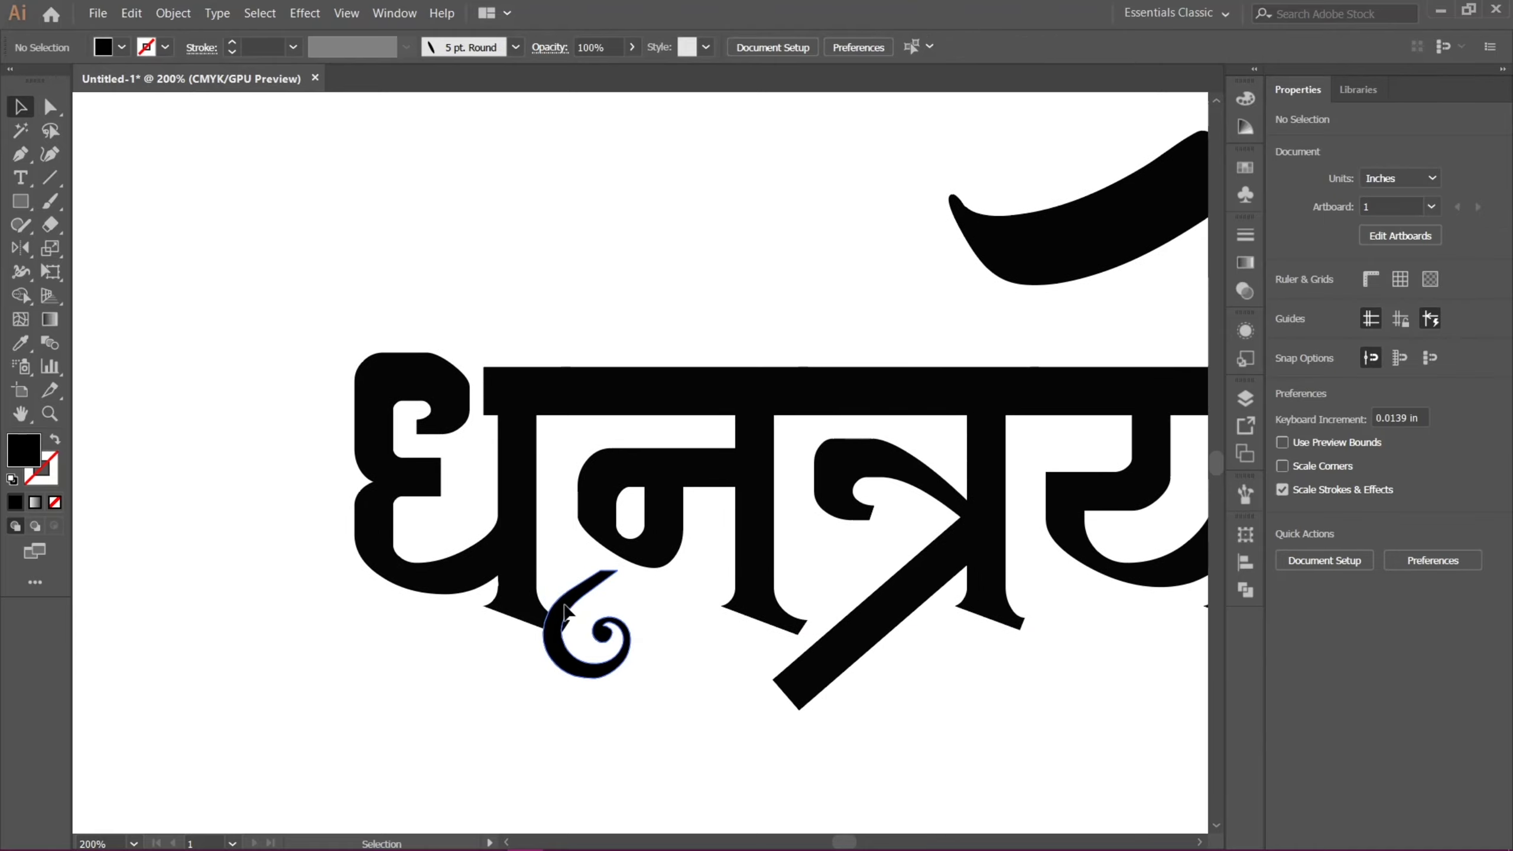
left_click(564, 611)
left_click_drag(629, 678, 561, 648)
left_click(653, 686)
scroll(652, 686, "up", 1)
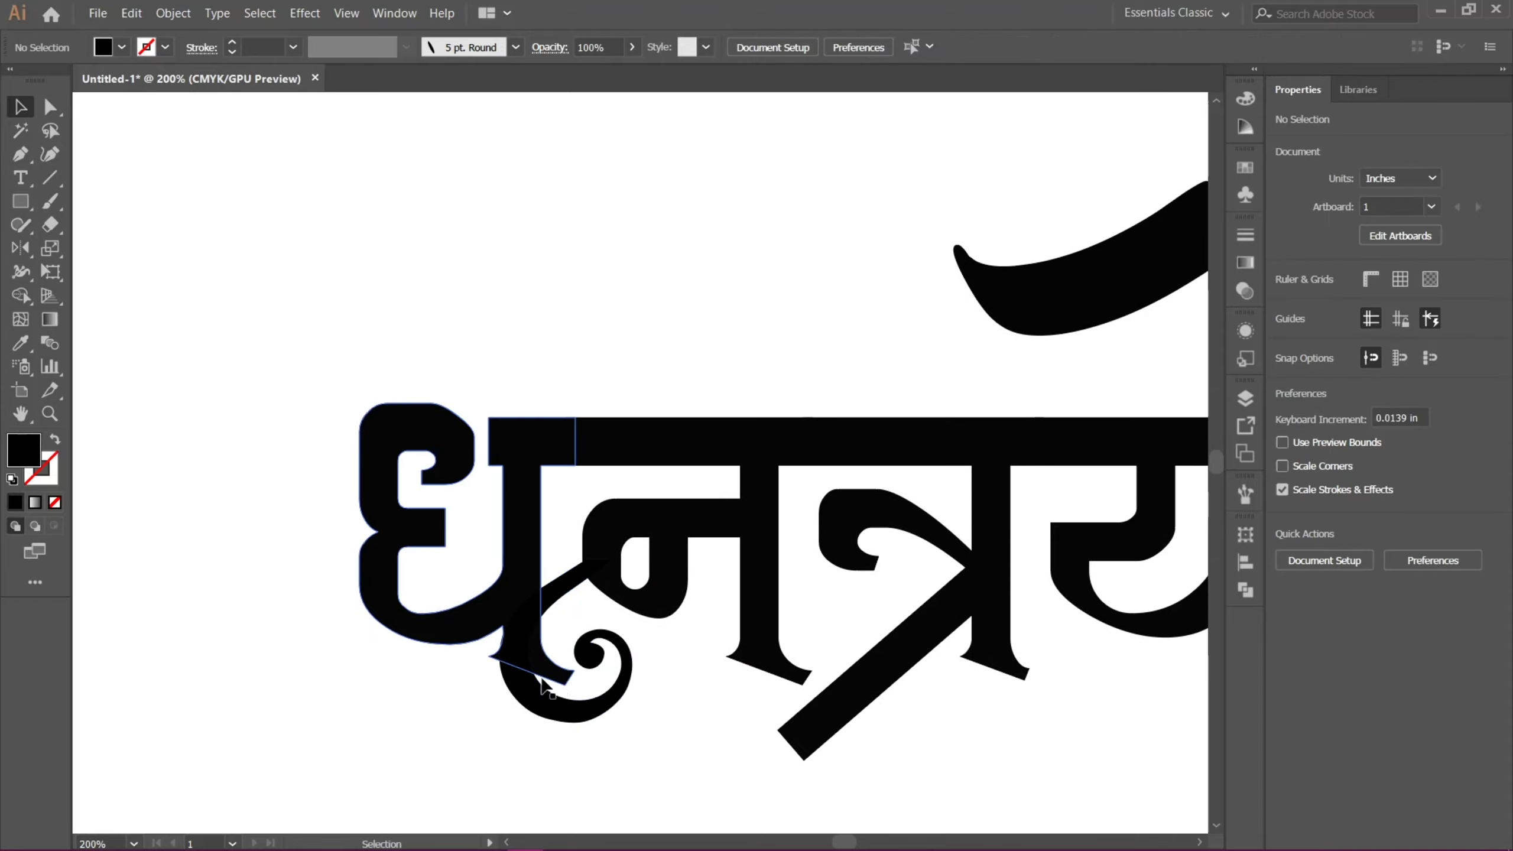
mouse_move(521, 694)
left_mouse_down()
mouse_move(569, 686)
mouse_move(530, 692)
left_mouse_up()
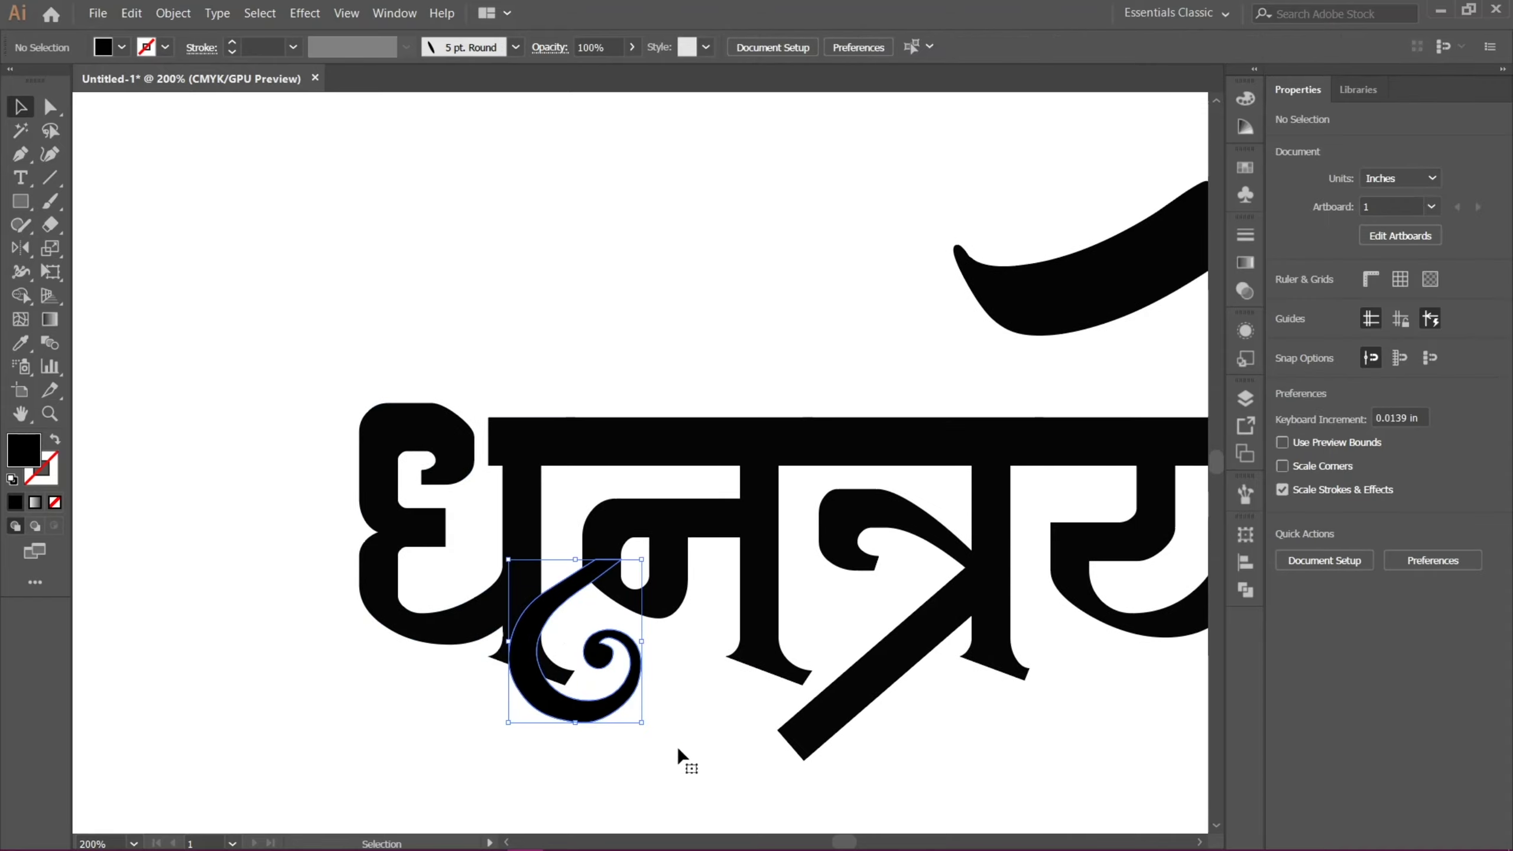
Cut through the stem of ध just above its slanted foot by subtracting a rectangle about 0.28 by 0.04 in with Minus Front
left_click_drag(655, 682, 638, 628)
left_click(507, 490)
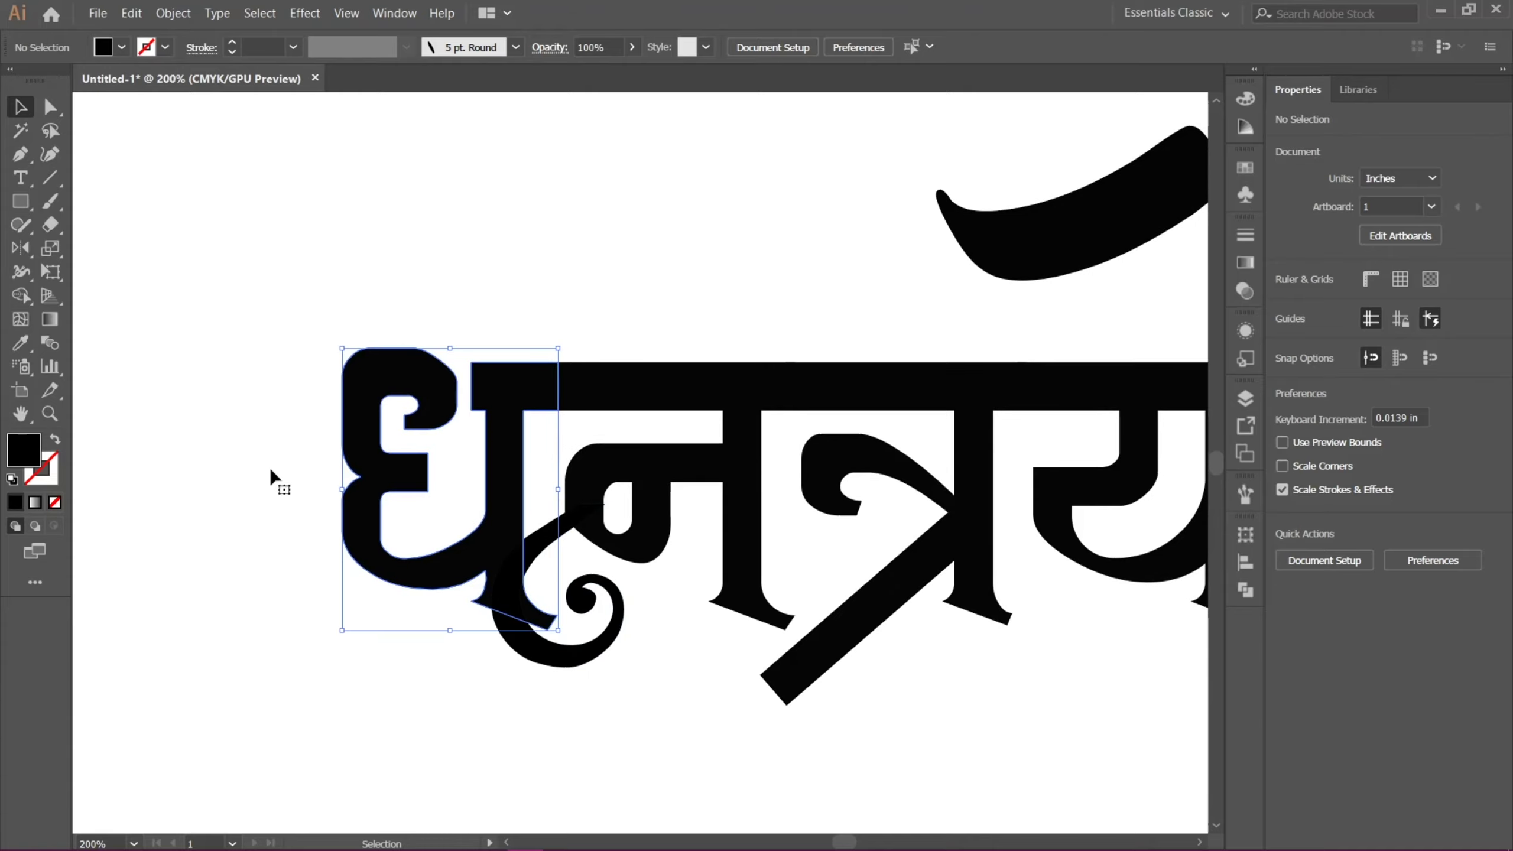
left_click(21, 203)
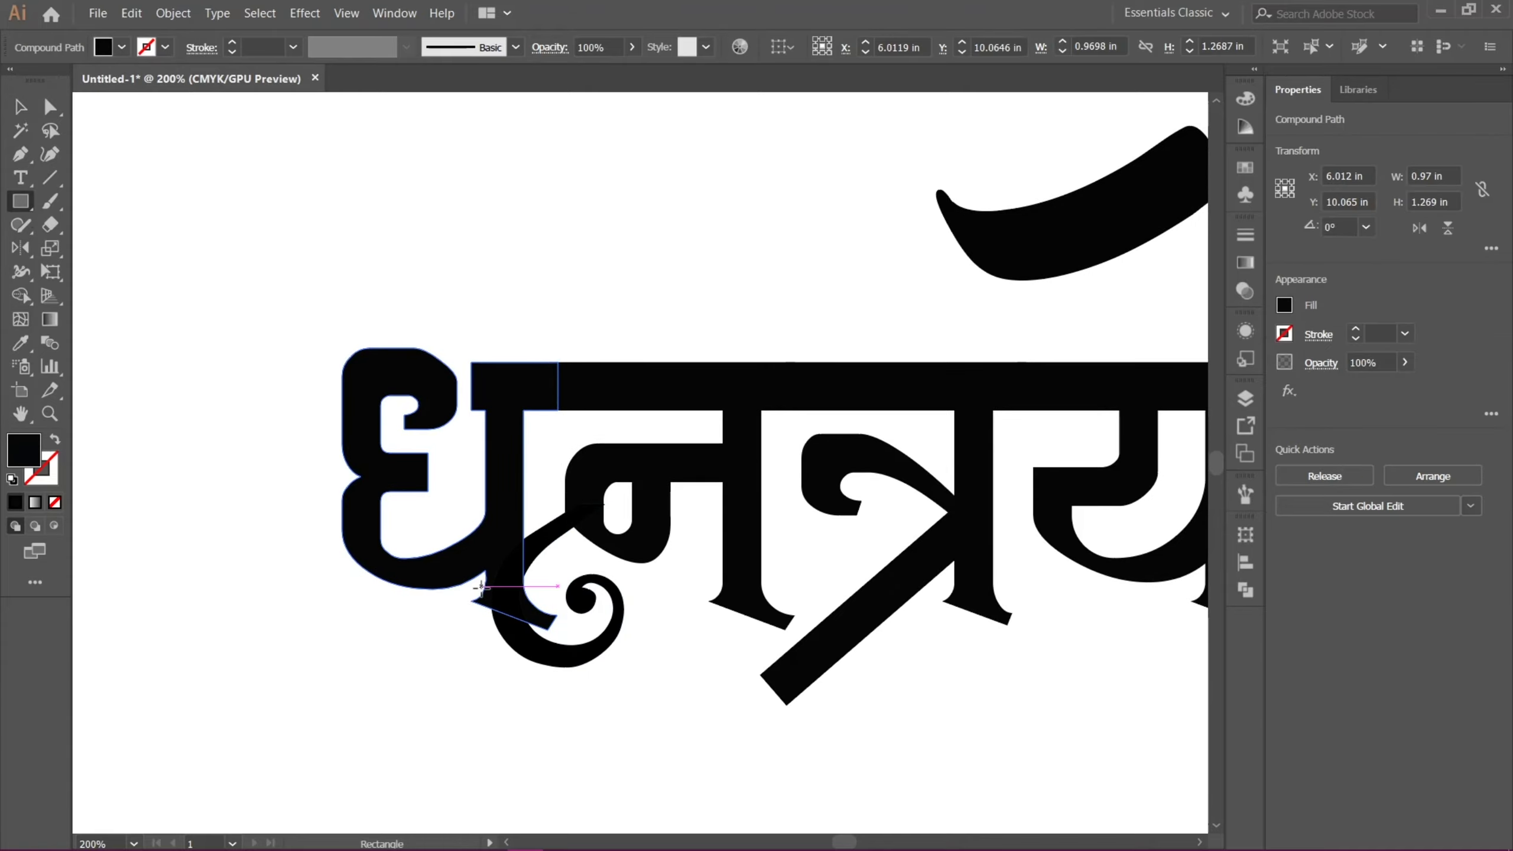
left_click_drag(481, 586, 541, 594)
key("ctrl+z")
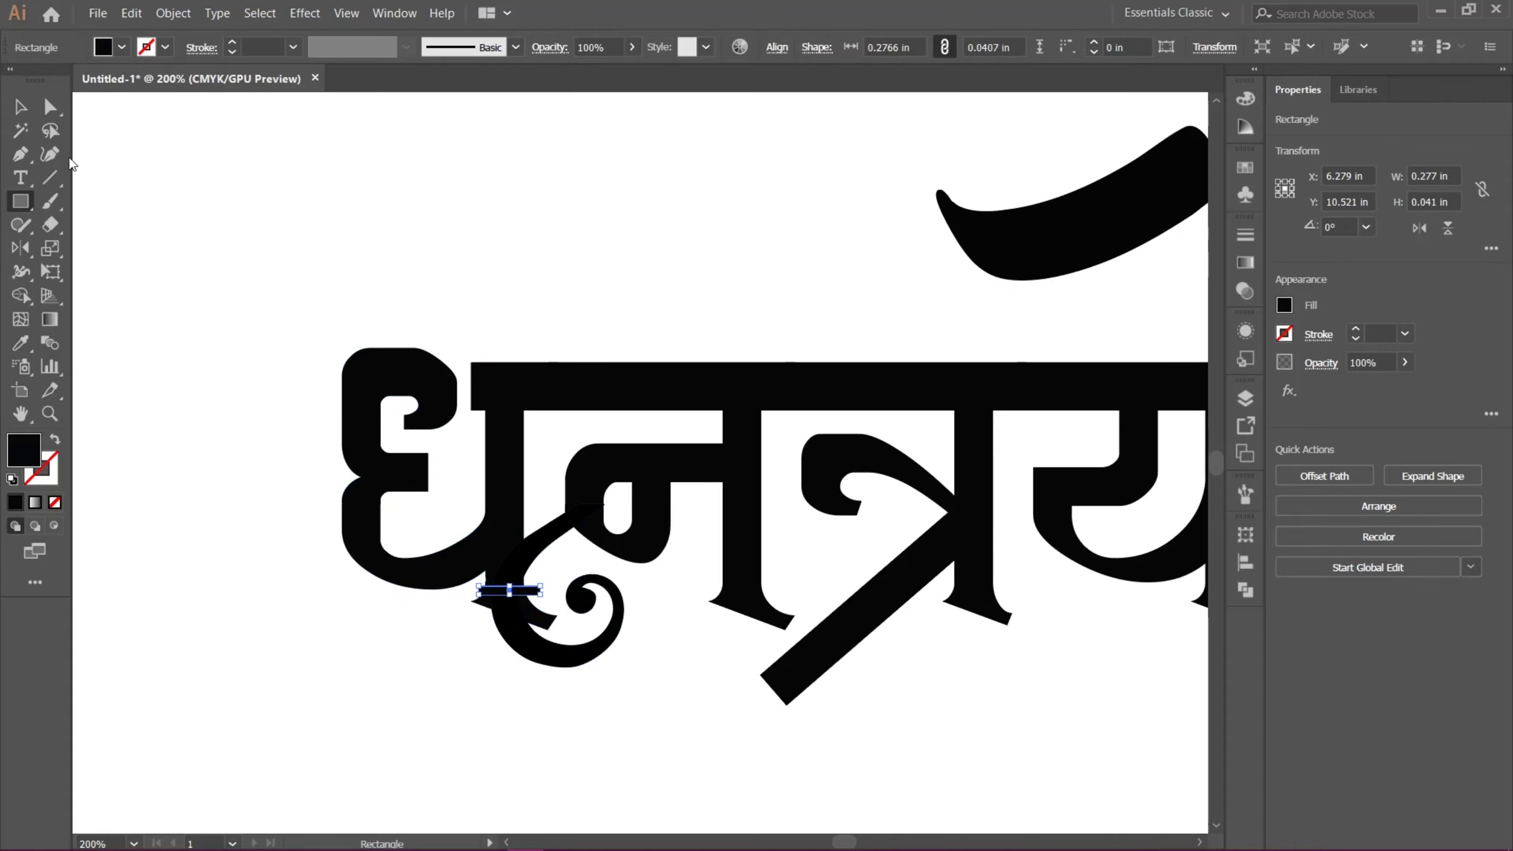
left_click(22, 108)
left_click(500, 516, "shift")
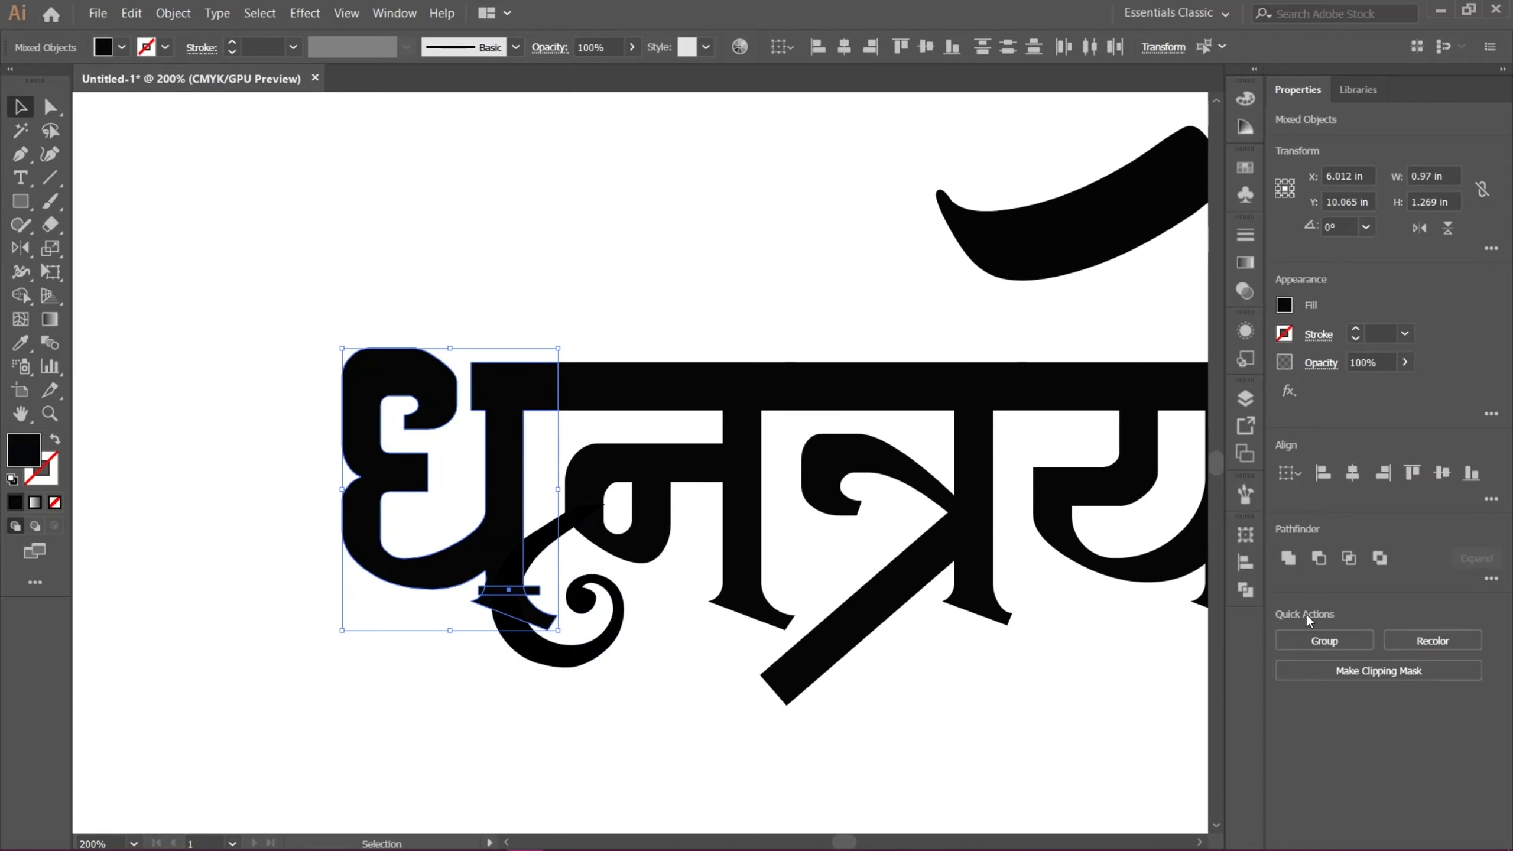
left_click(1316, 565)
left_click(578, 736)
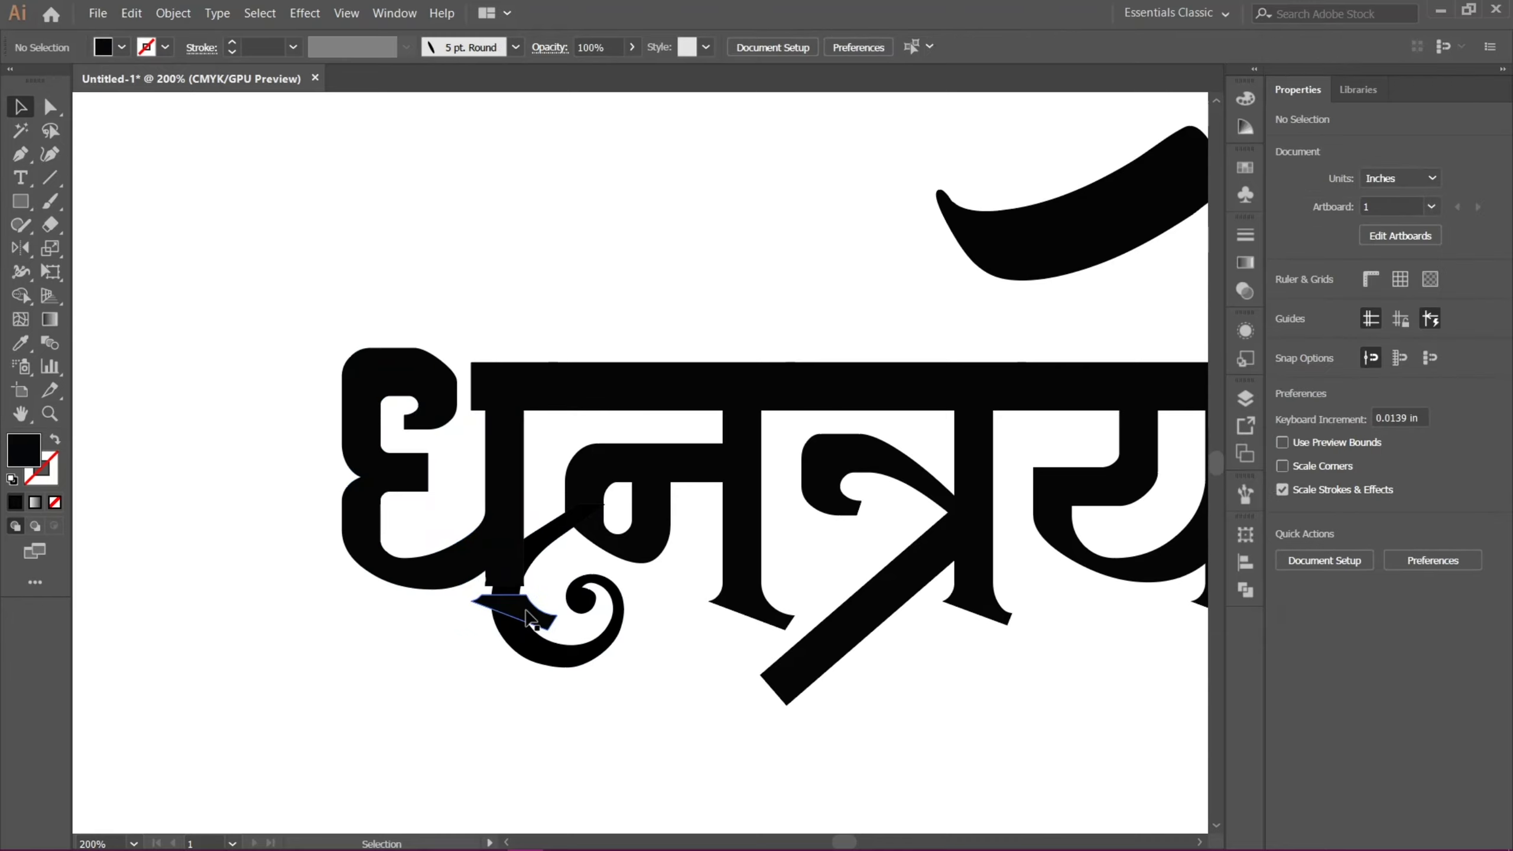
Ungroup the cut ध and delete its detached slanted foot
left_click(528, 617)
right_click(528, 618)
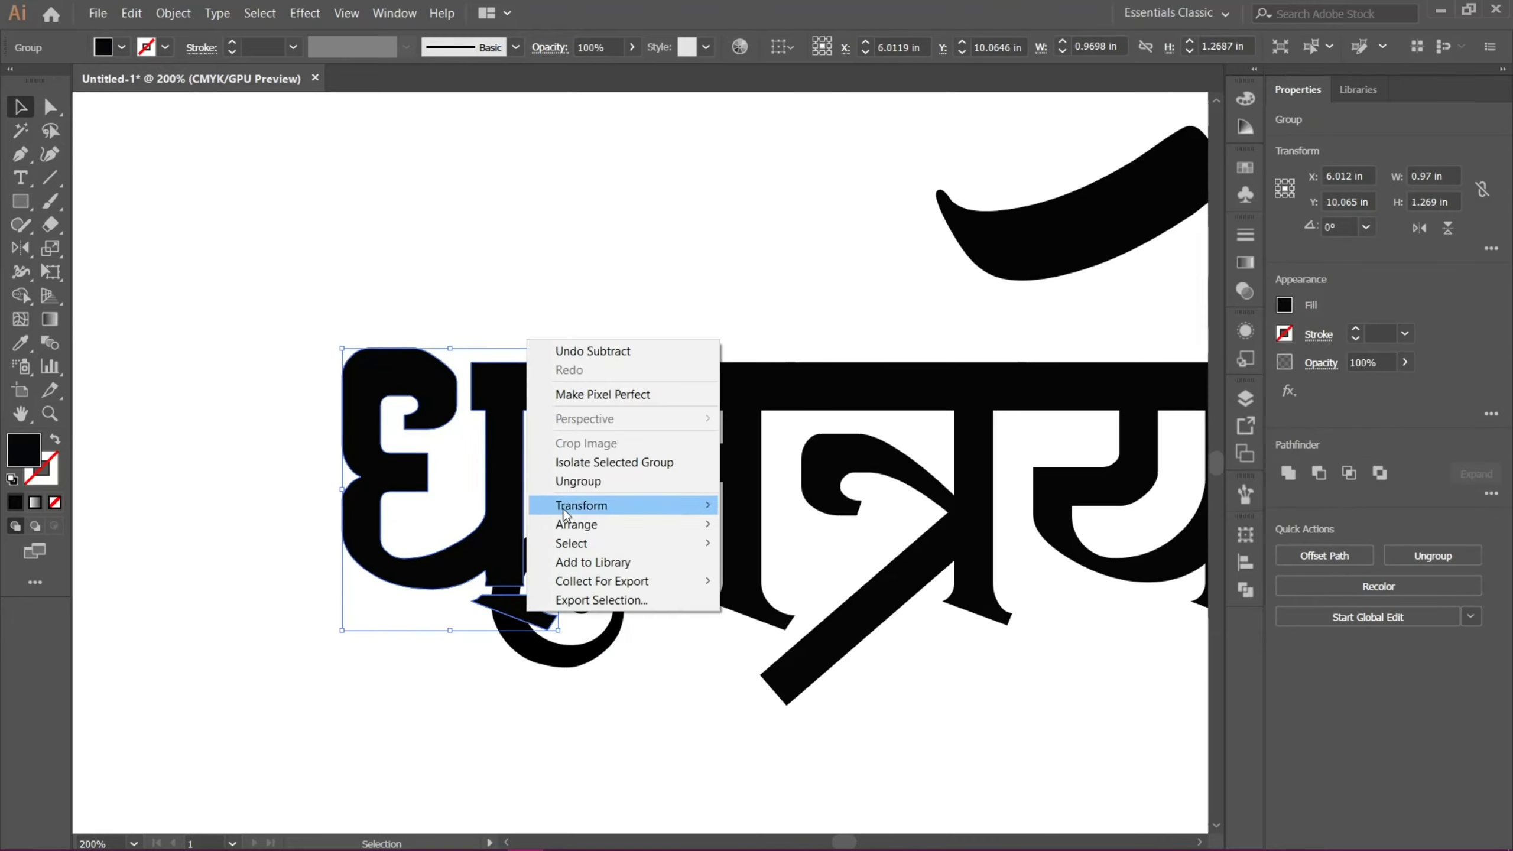
left_click(572, 482)
left_click(527, 676)
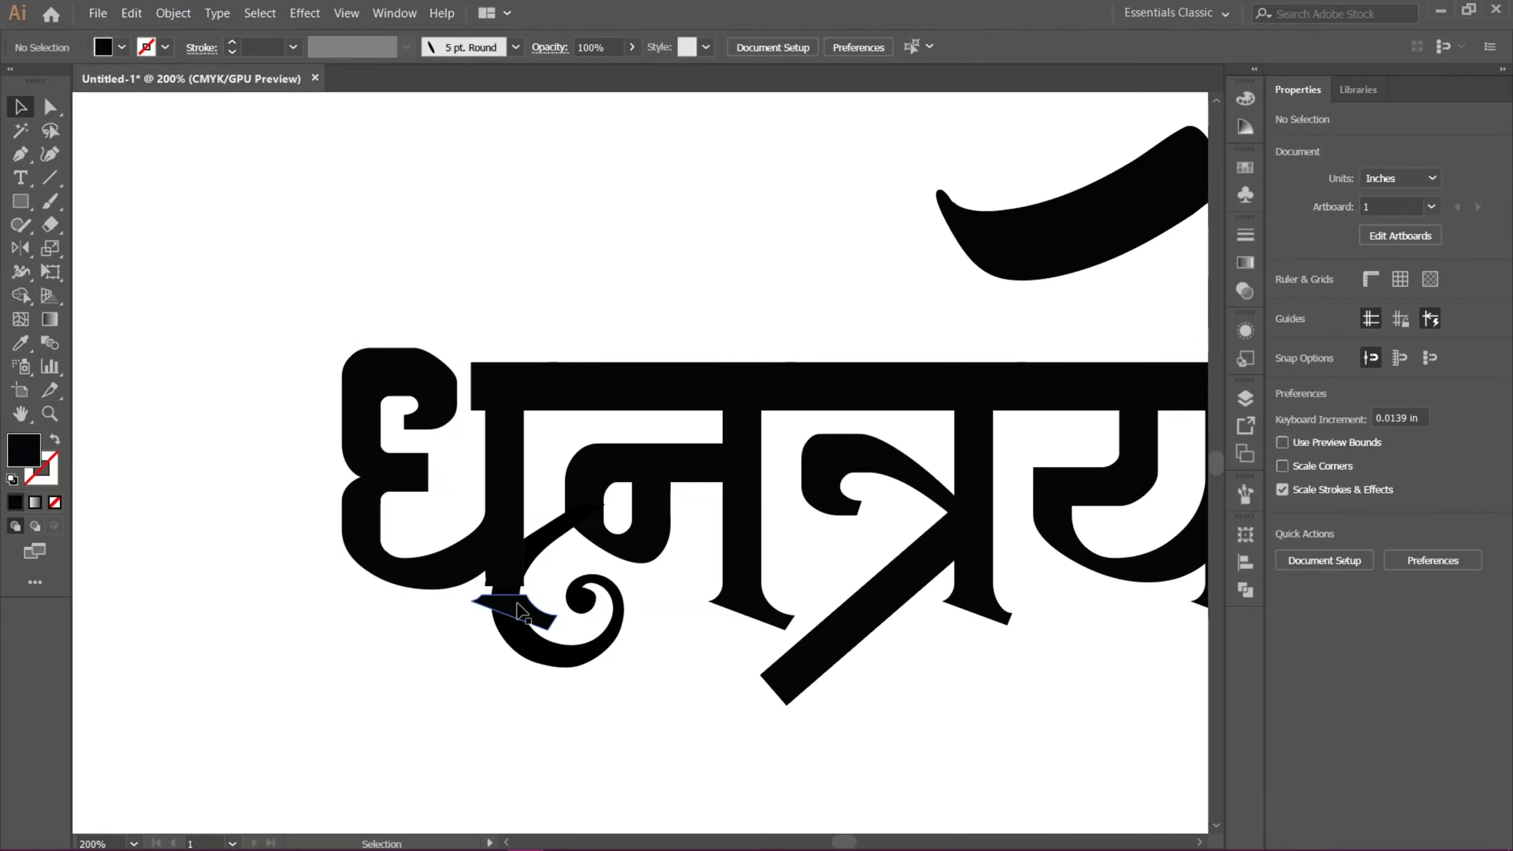
key("Delete")
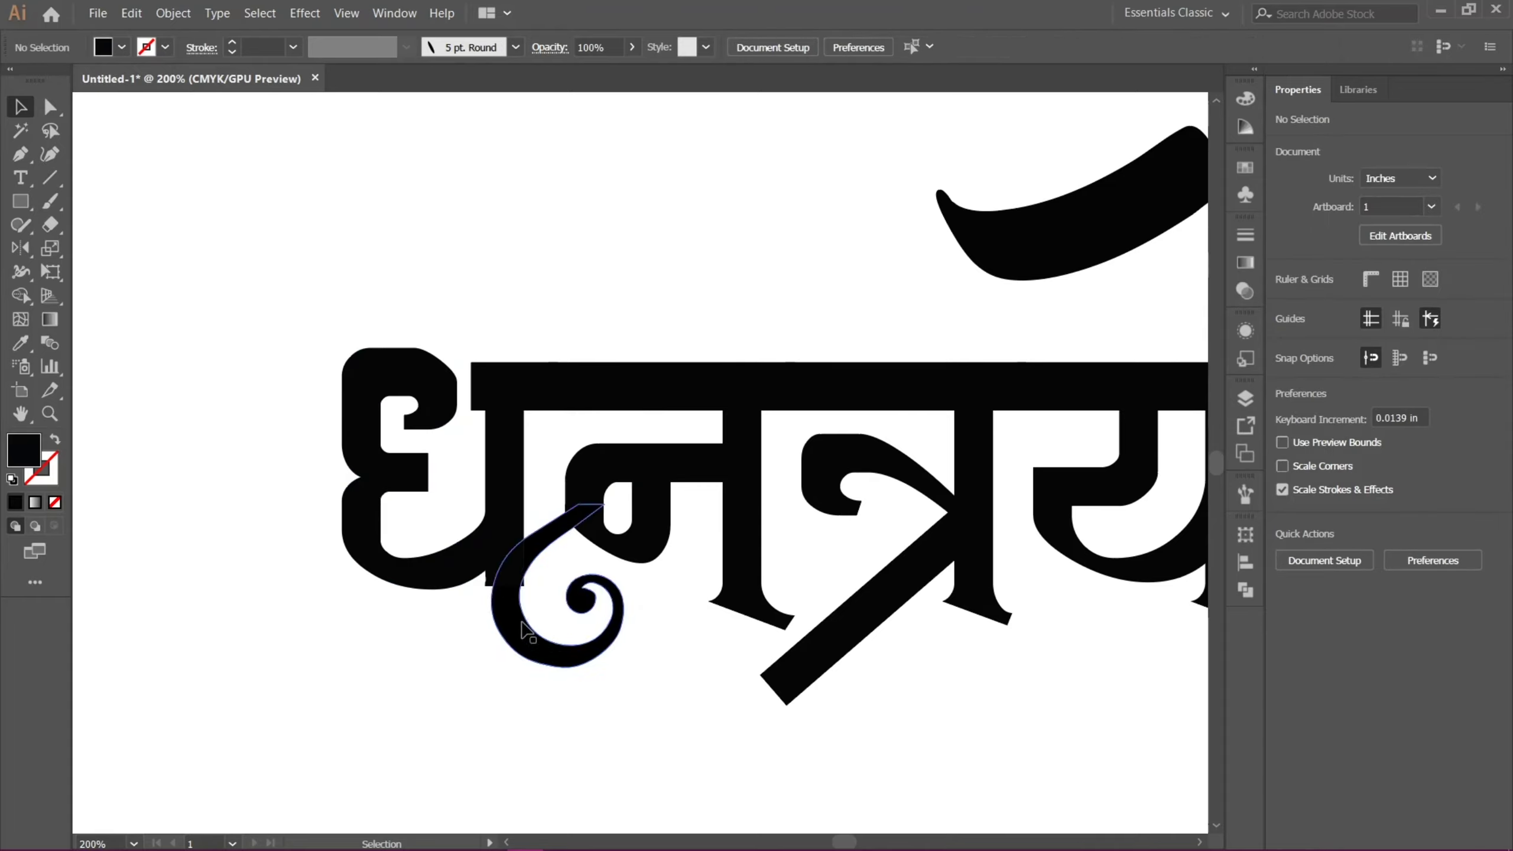
Cut through the curl's upper arm at the stem of ध by subtracting a small upright rectangle with Minus Front
left_click(510, 623)
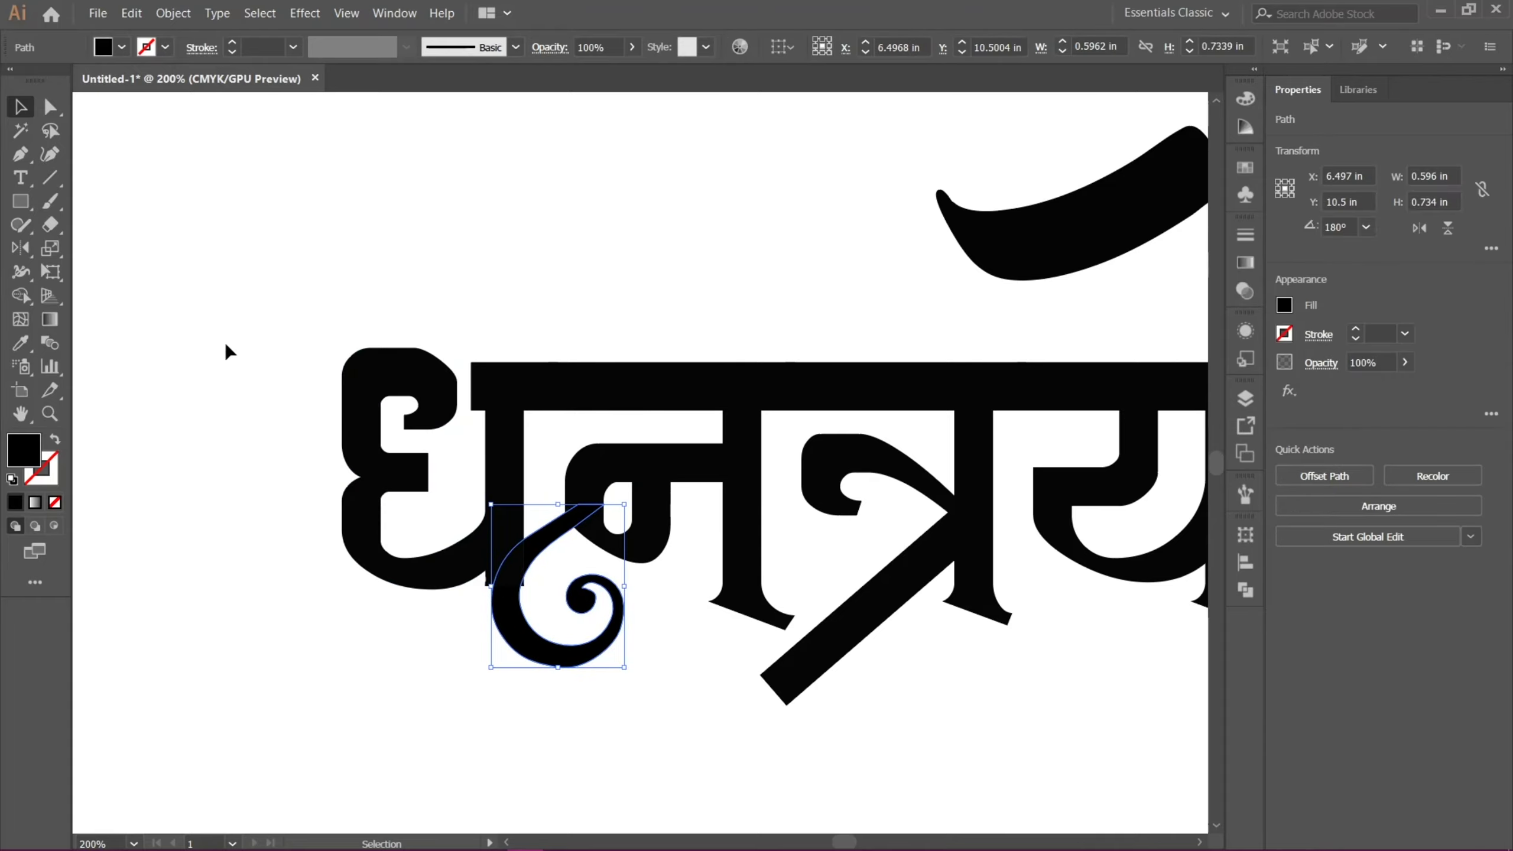
left_click(20, 201)
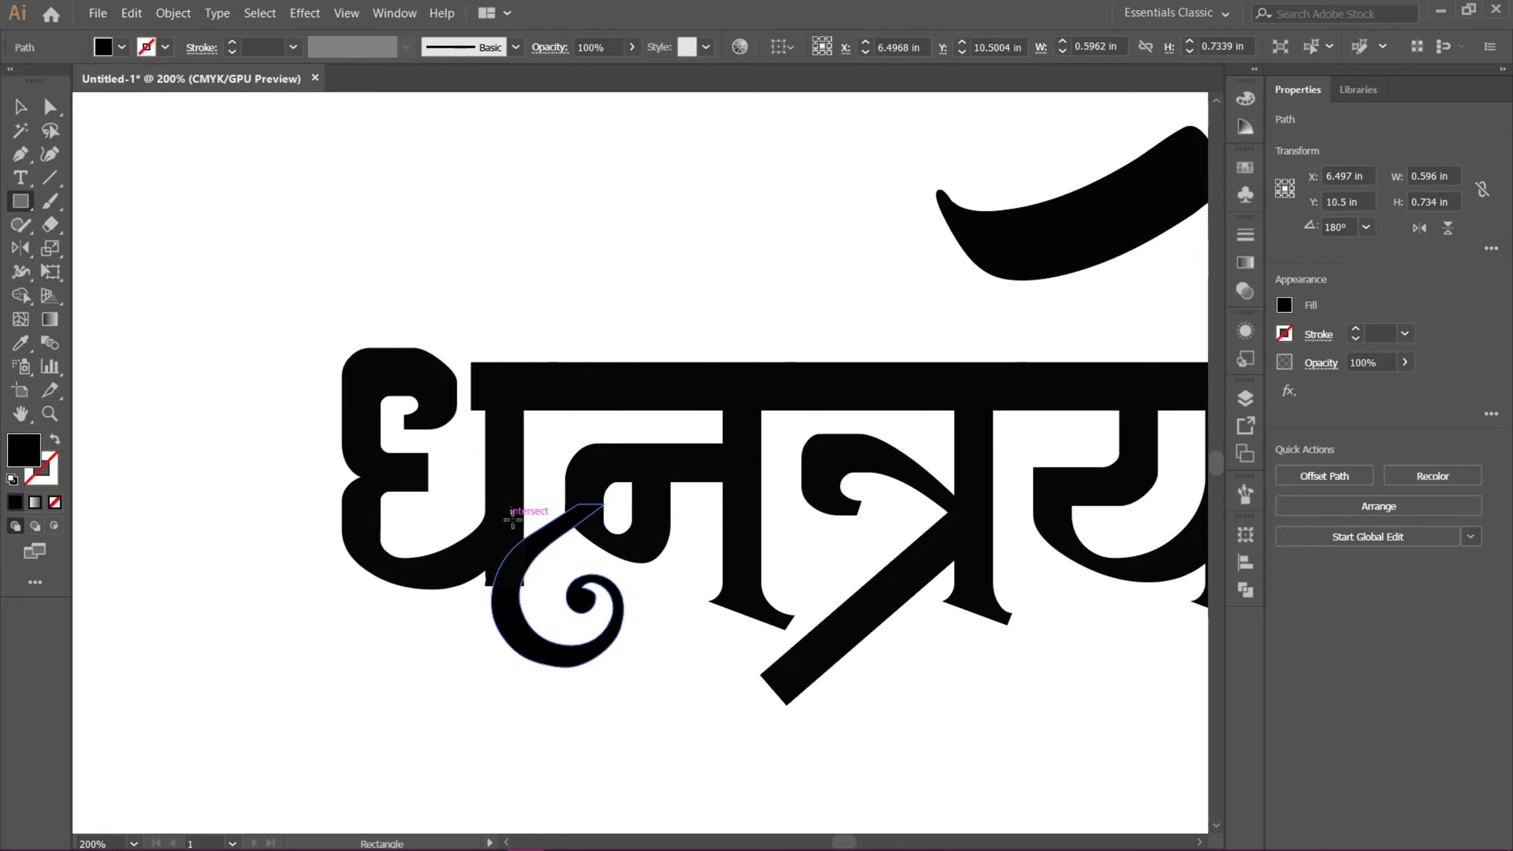
left_click_drag(507, 518, 542, 570)
left_click(16, 113)
left_click(618, 614, "shift")
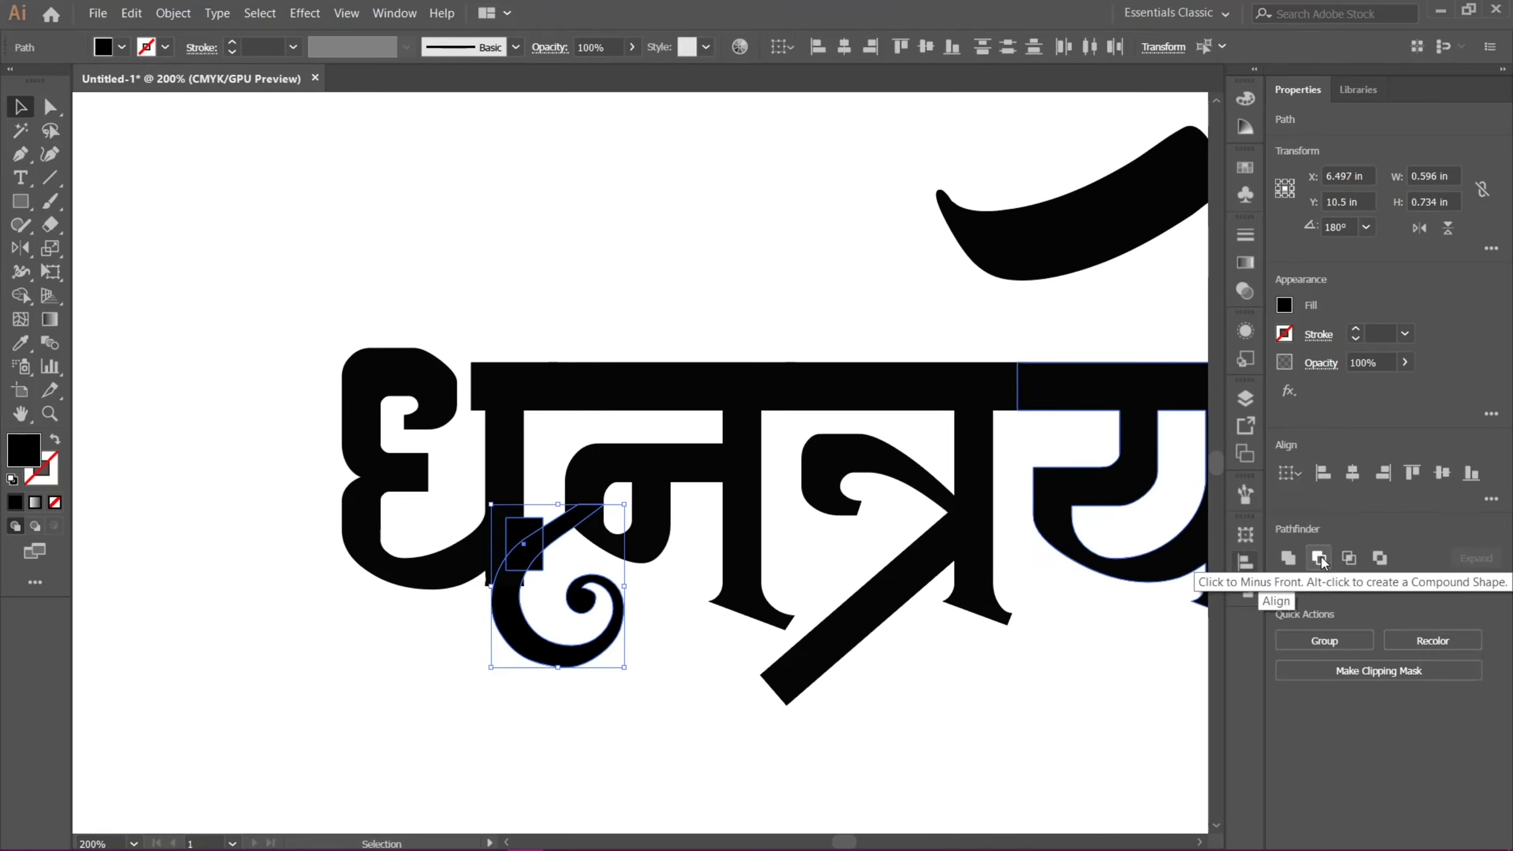
left_click(1319, 559)
left_click(645, 724)
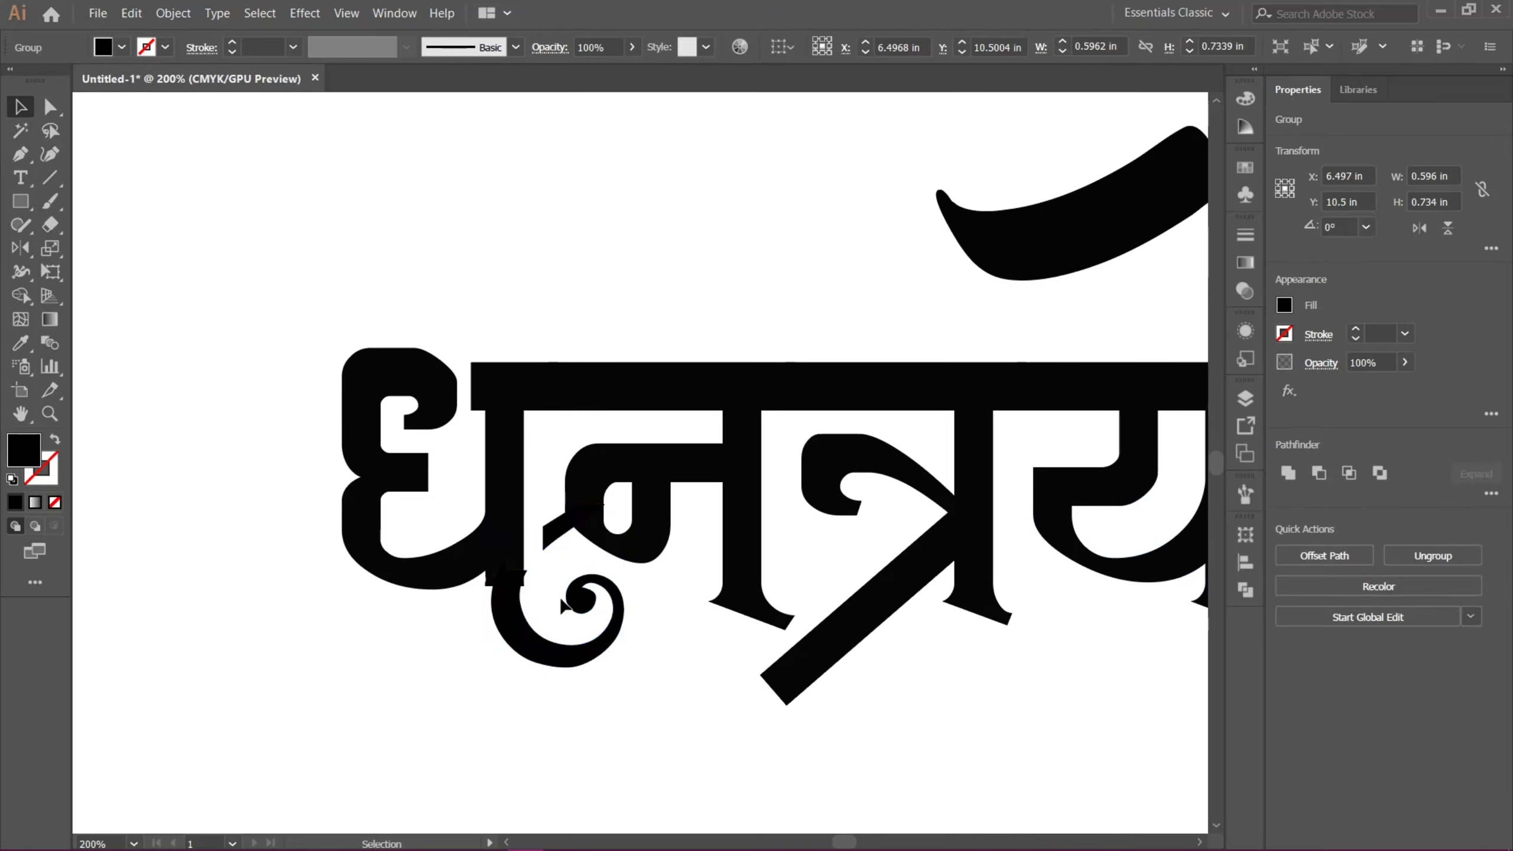
Ungroup the cut curl and delete the leftover strip overlapping the letter न
left_click(563, 534)
right_click(562, 533)
left_click(613, 672)
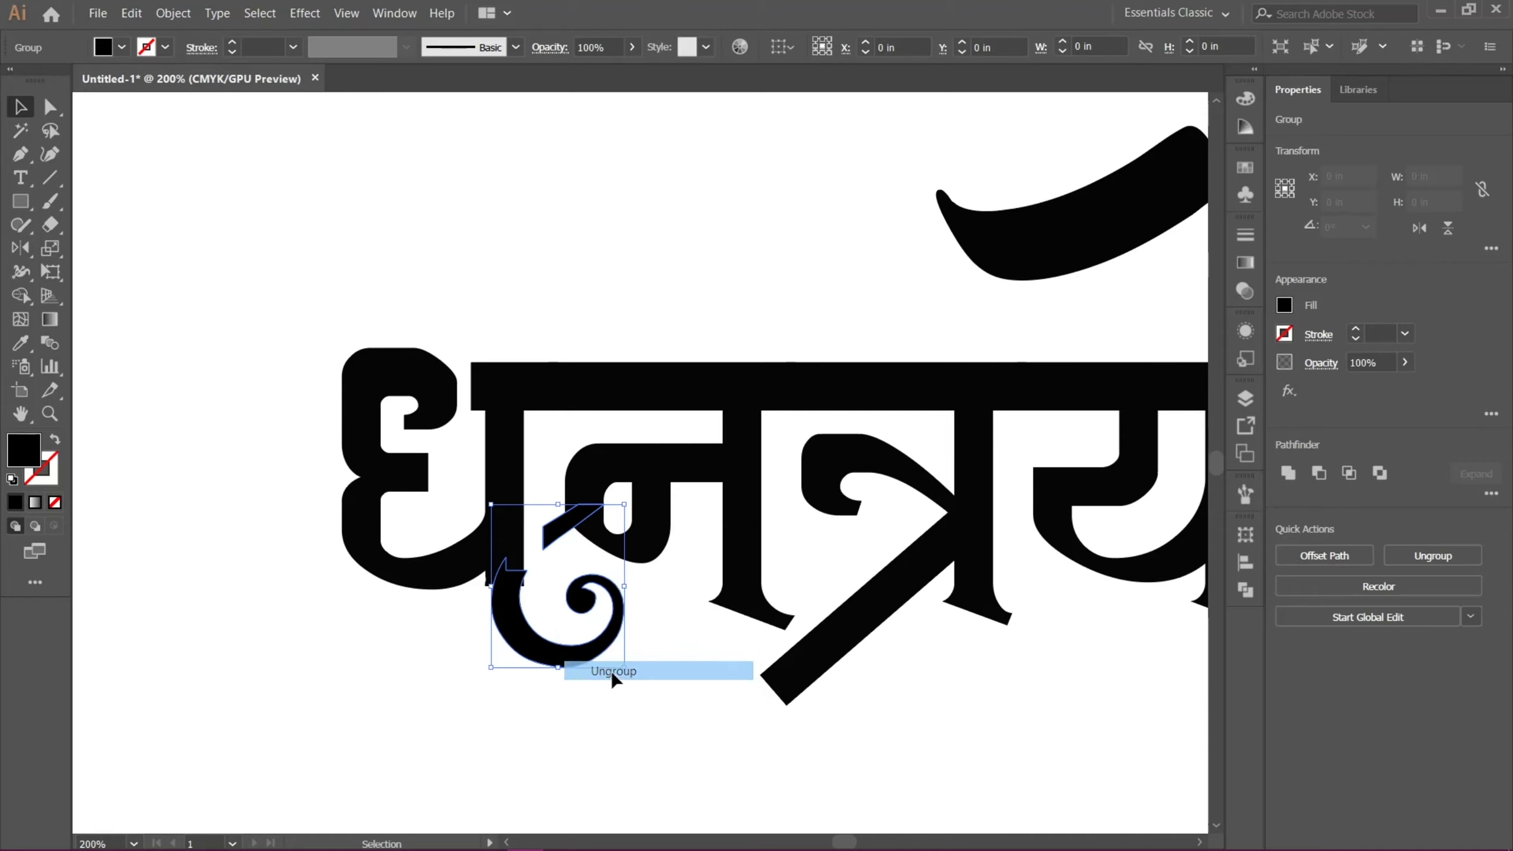
left_click(613, 672)
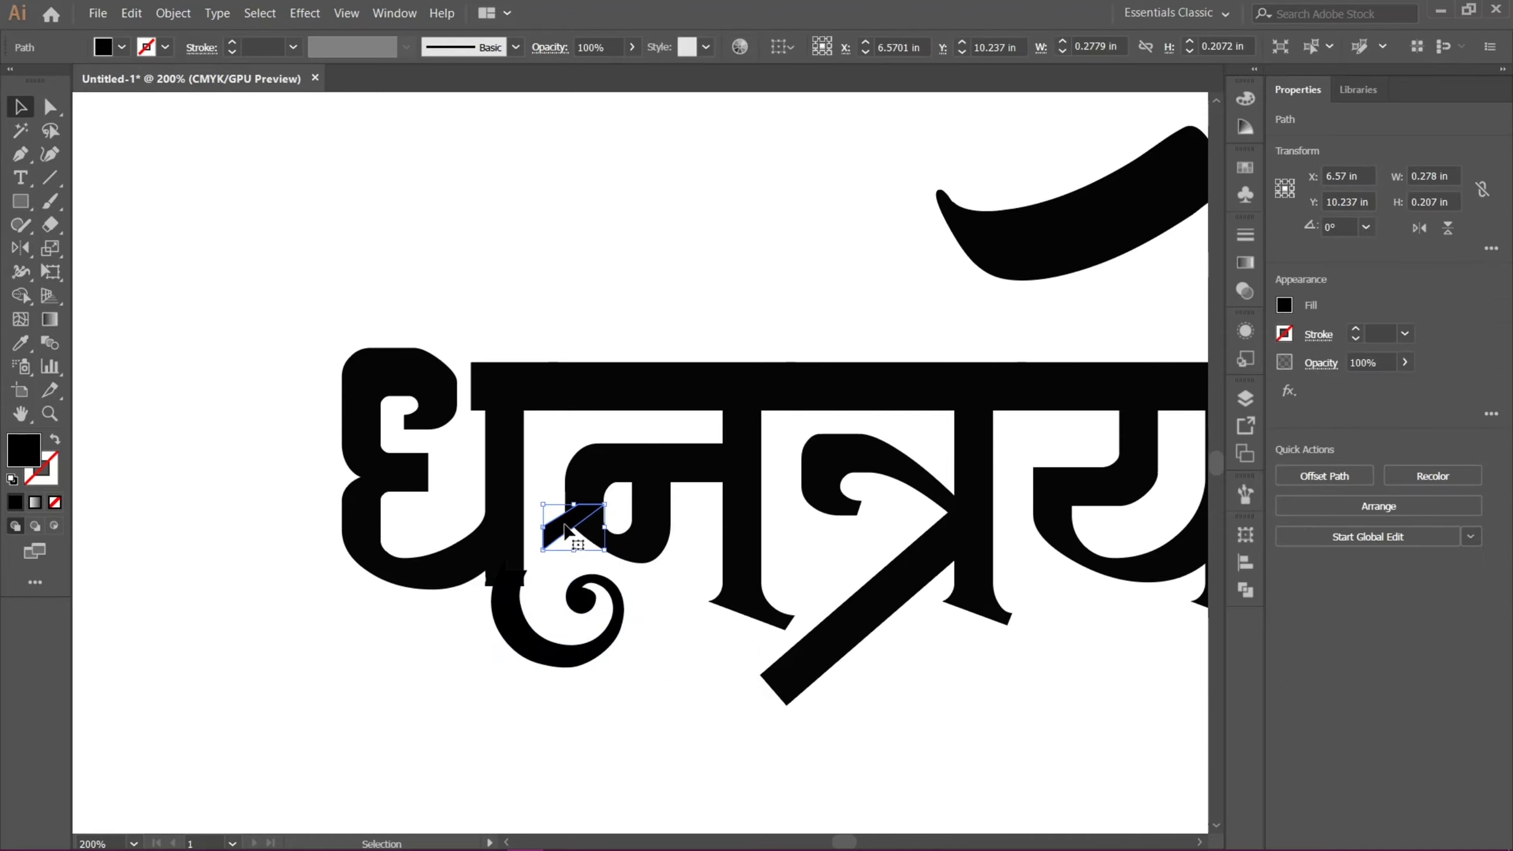
key("Delete")
Reshape the curl's outer edge with the Curvature tool so it flows from the left edge of the stem of ध
scroll(610, 676, "up", 3)
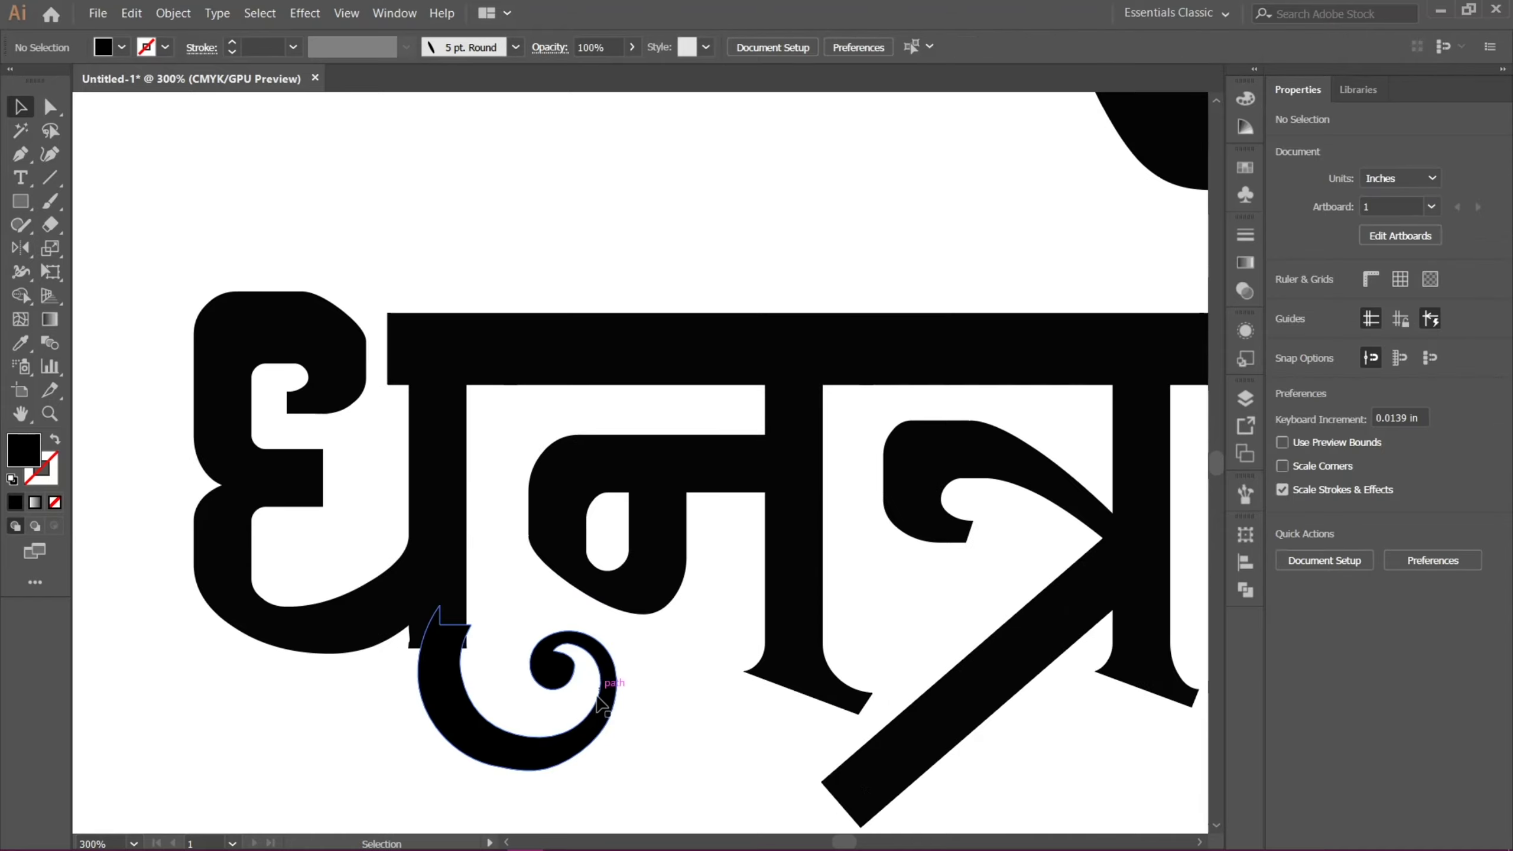
left_click_drag(519, 574, 513, 555)
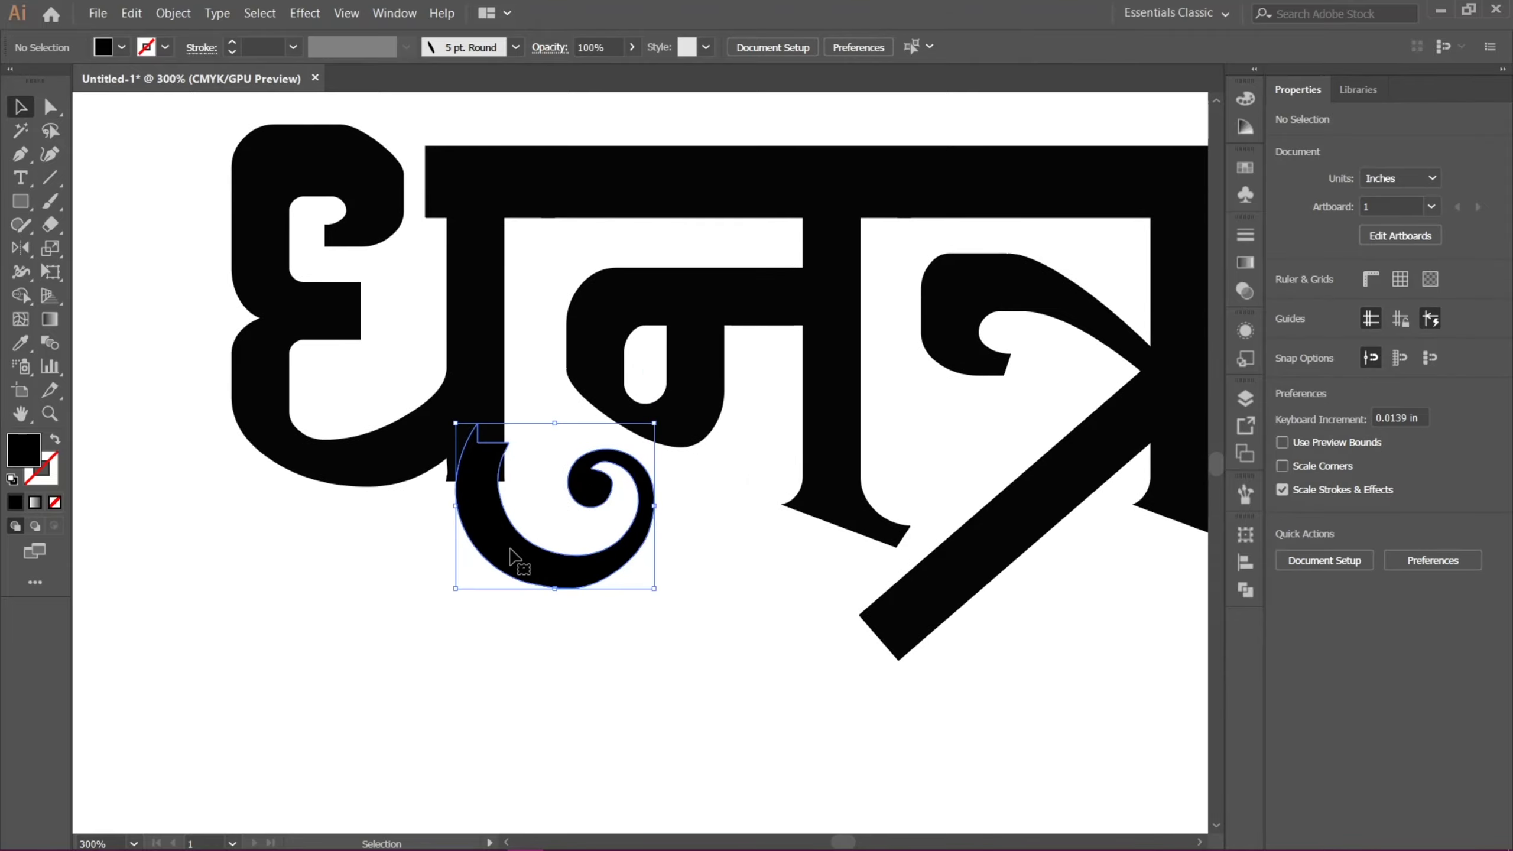
left_click(56, 157)
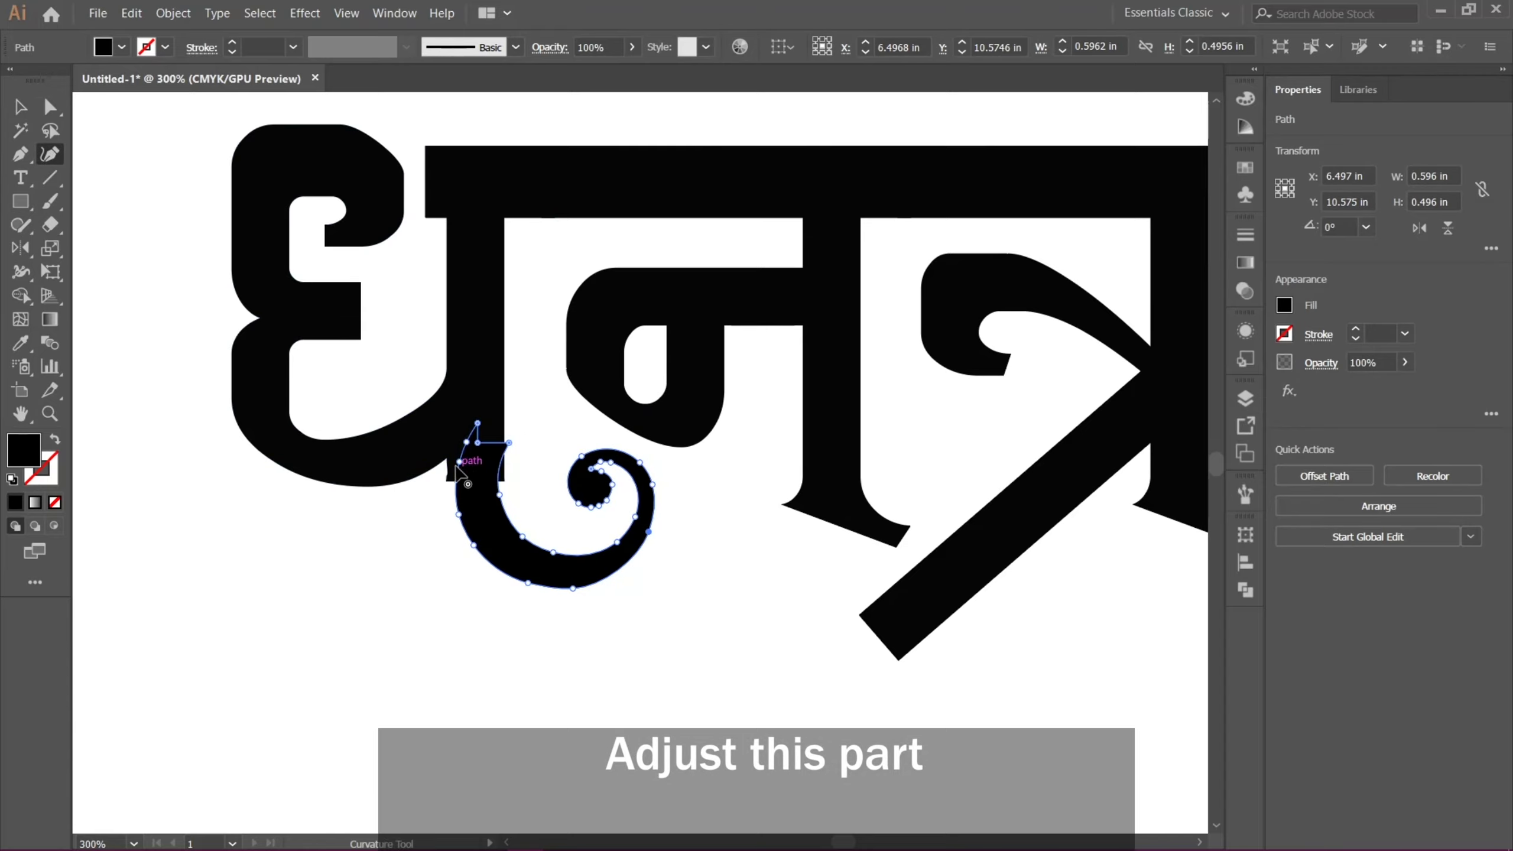
left_click_drag(457, 466, 505, 482)
key("ctrl+plus")
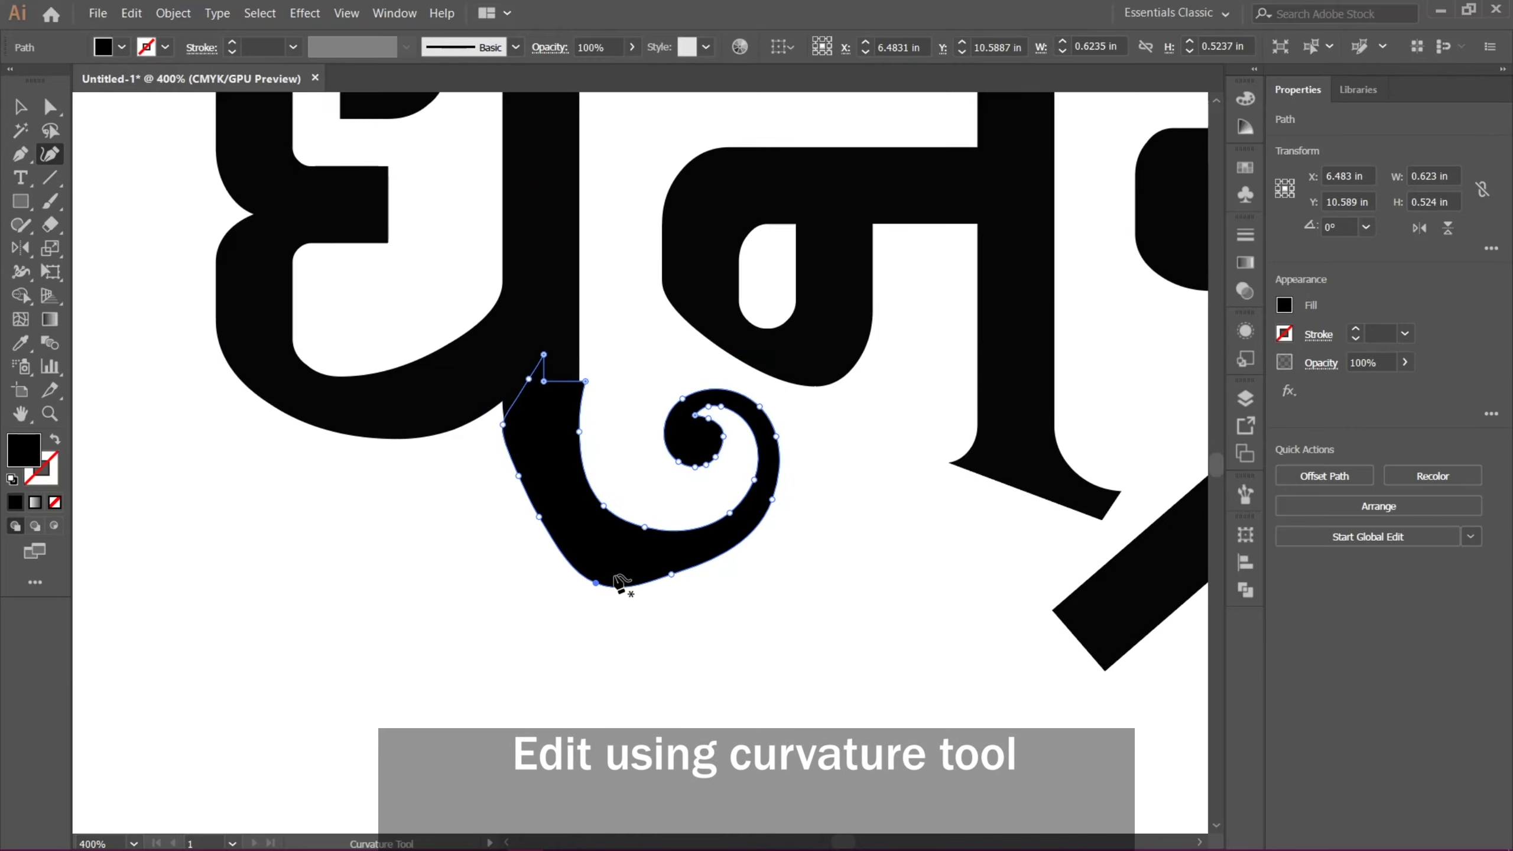
left_click_drag(534, 520, 536, 520)
key("ctrl+z")
key("ctrl+z")
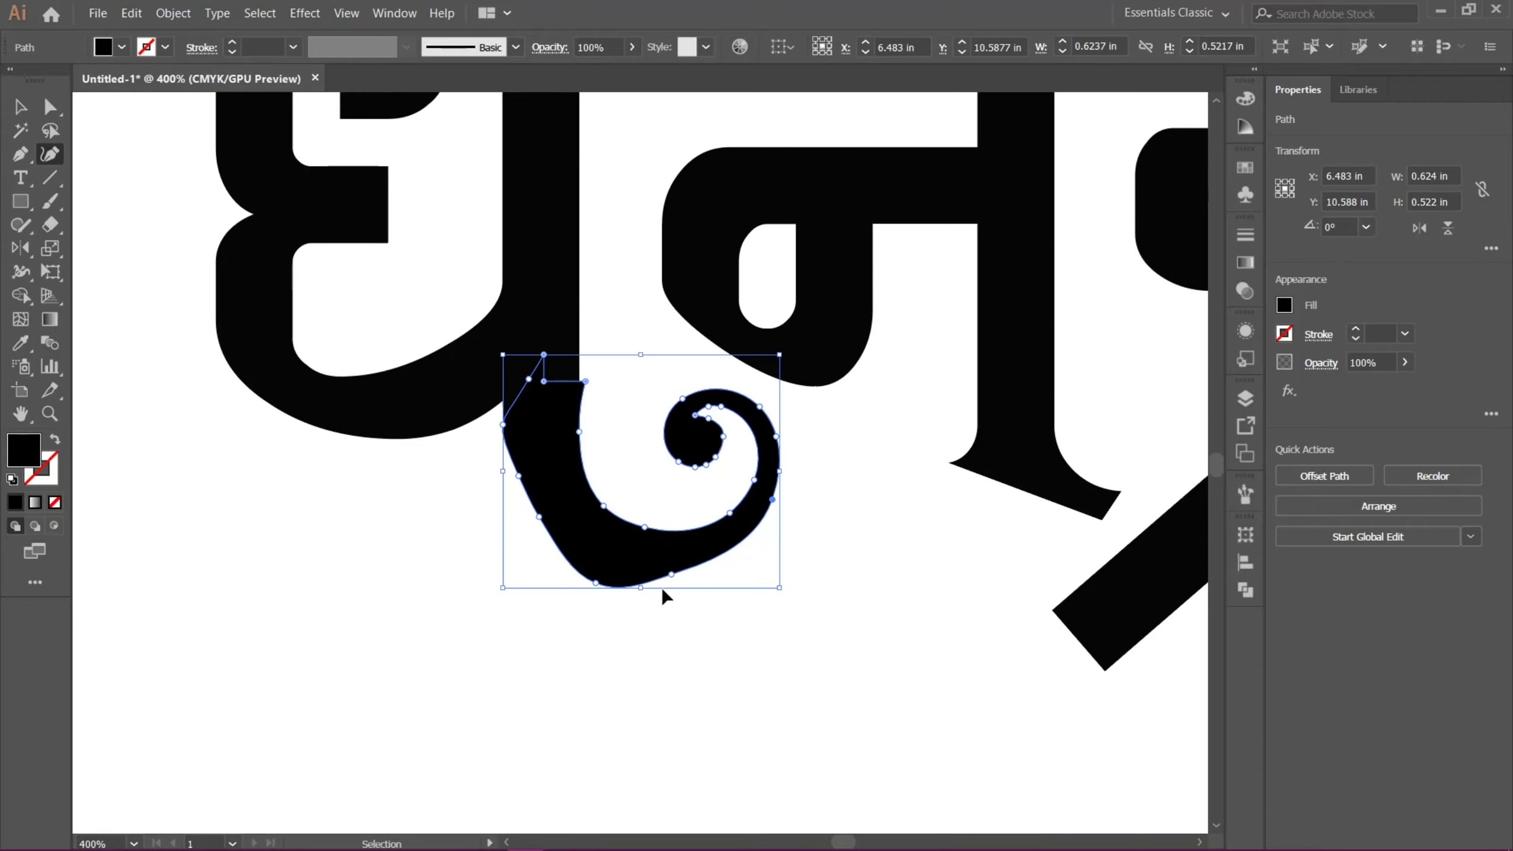
left_click(22, 107)
left_click(746, 612)
Pull the curl's protruding upper-right corner point inside the stem of ध with the Curvature tool
left_click_drag(746, 611, 724, 719)
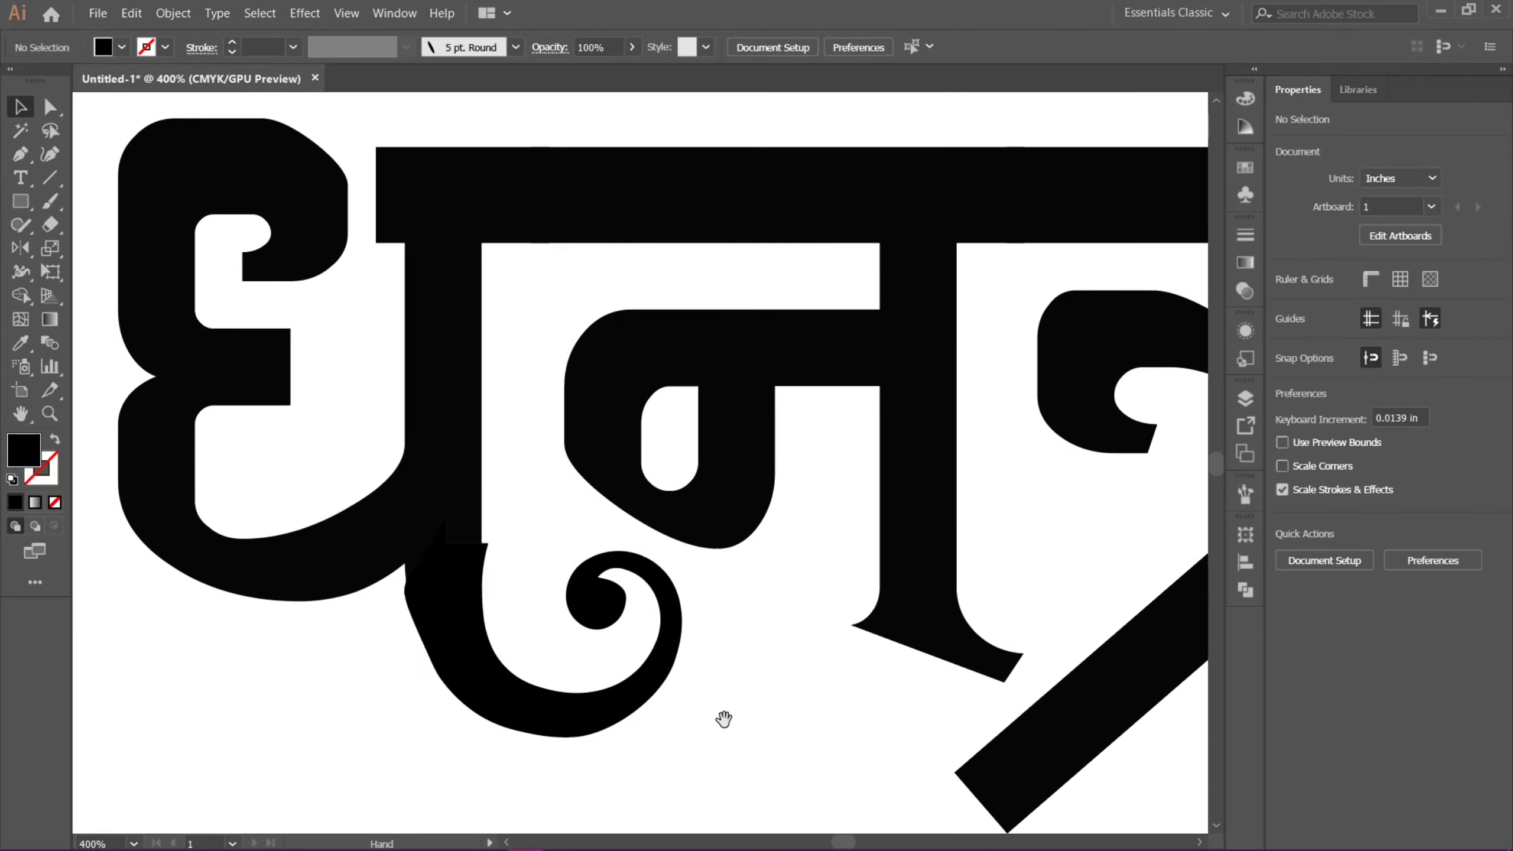
left_click(486, 568)
key("shift+grave")
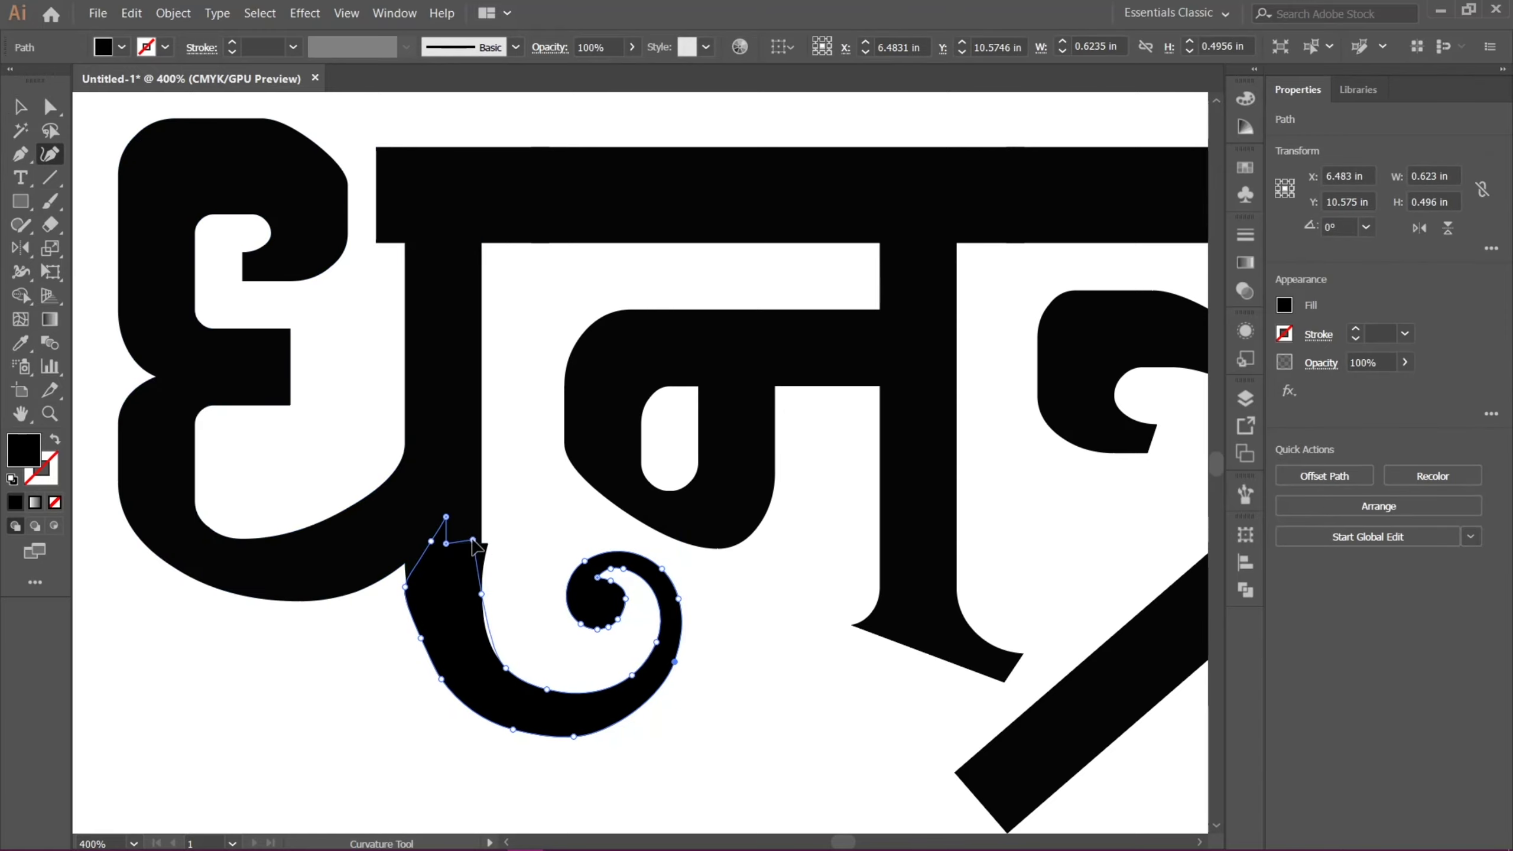
left_click_drag(487, 543, 473, 540)
left_click(22, 109)
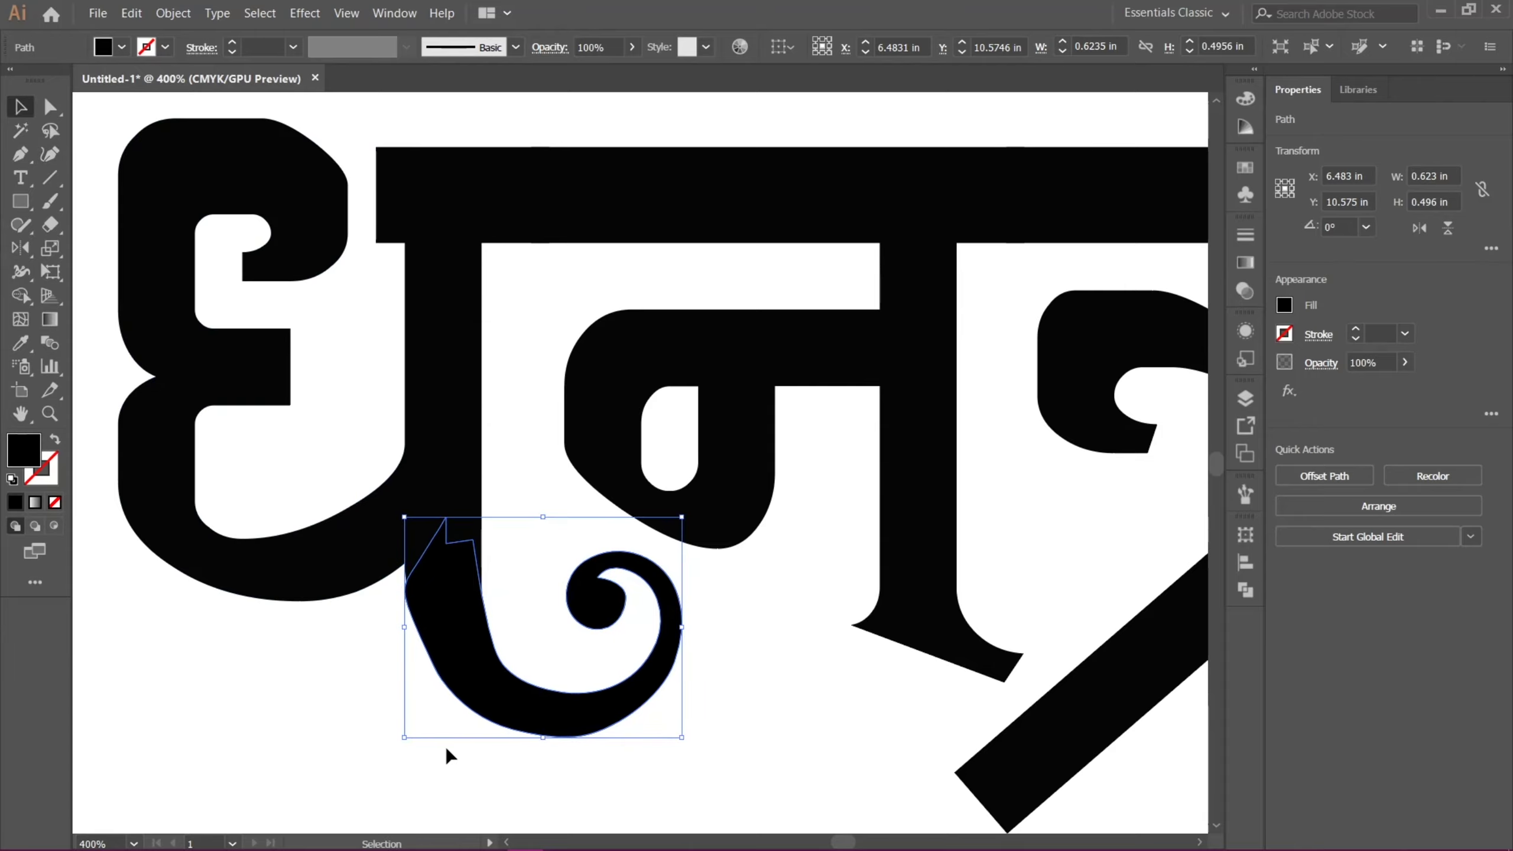
left_click(322, 714)
Try to place the reshaped curl about 2.6 in to the right, below the letter य
left_click_drag(807, 703, 716, 645)
key("ctrl+minus")
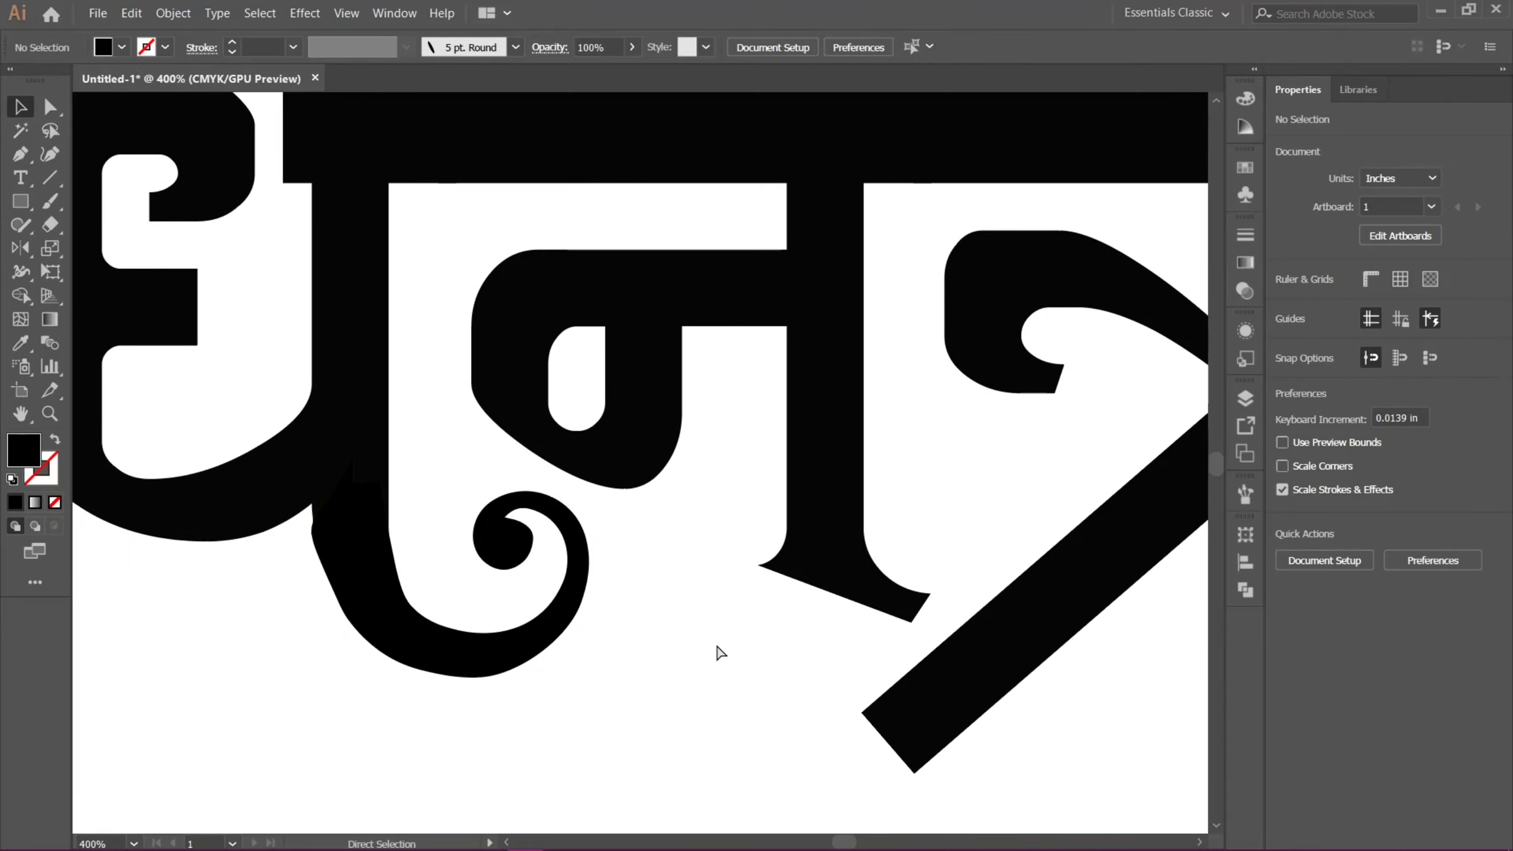
left_click_drag(693, 591, 398, 474)
left_click(335, 477)
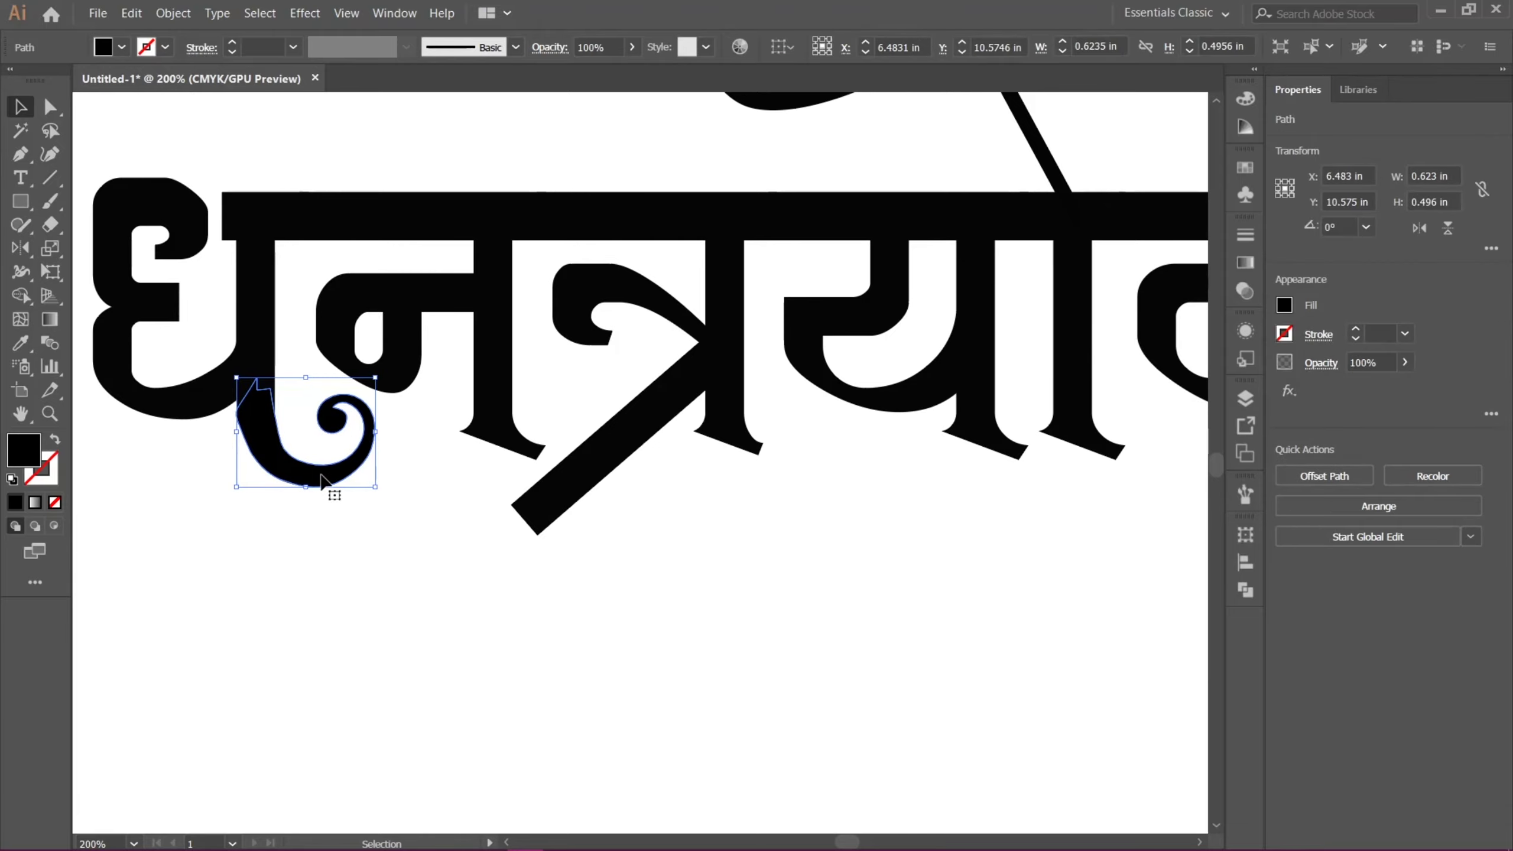
left_click_drag(306, 474, 883, 545)
left_click_drag(913, 615, 547, 579)
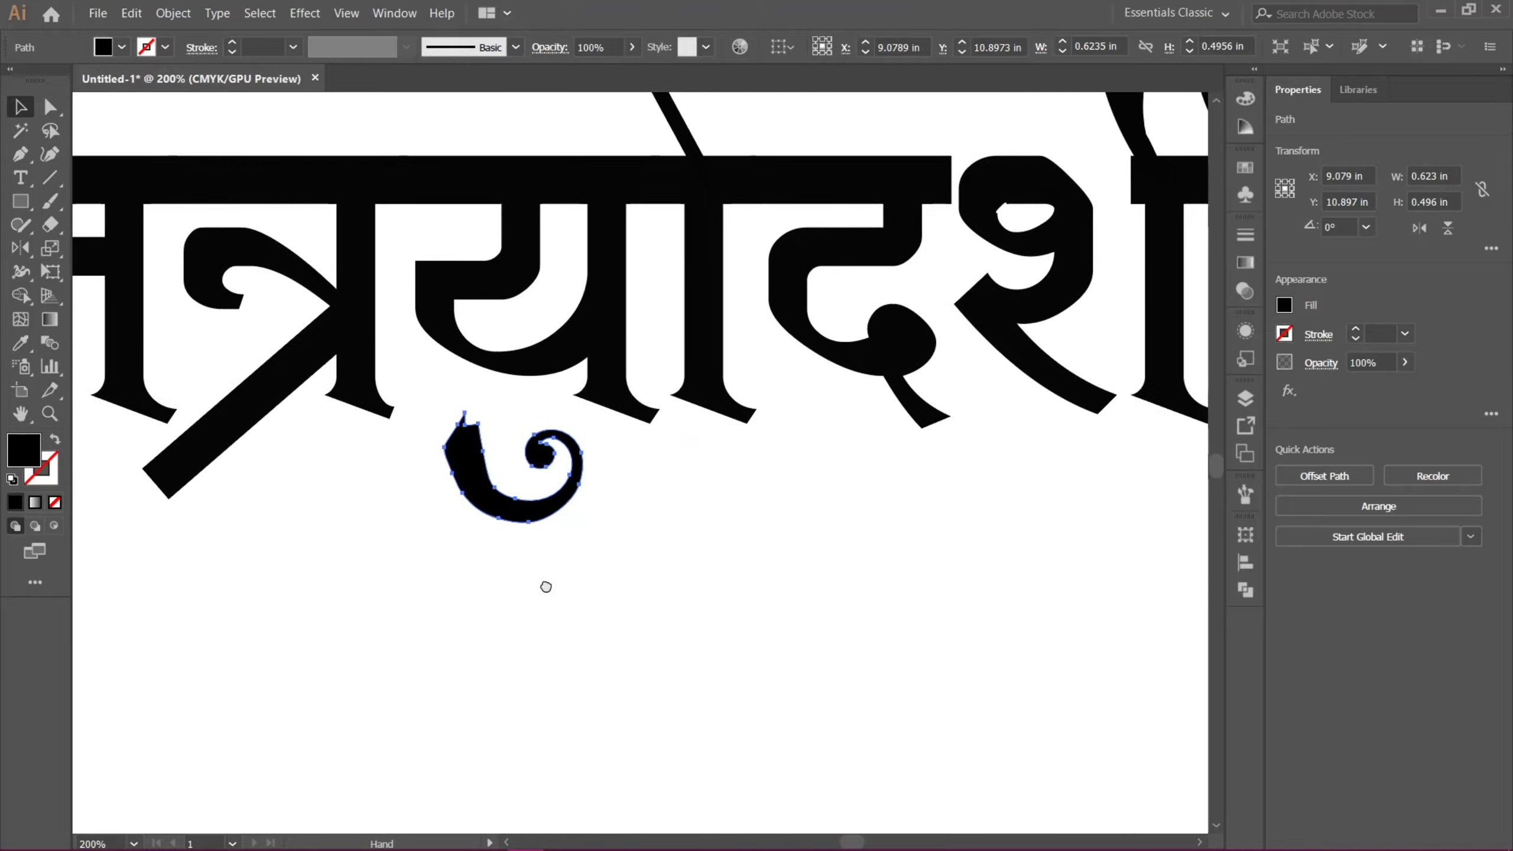
key("ctrl+z")
left_click_drag(290, 527, 610, 567)
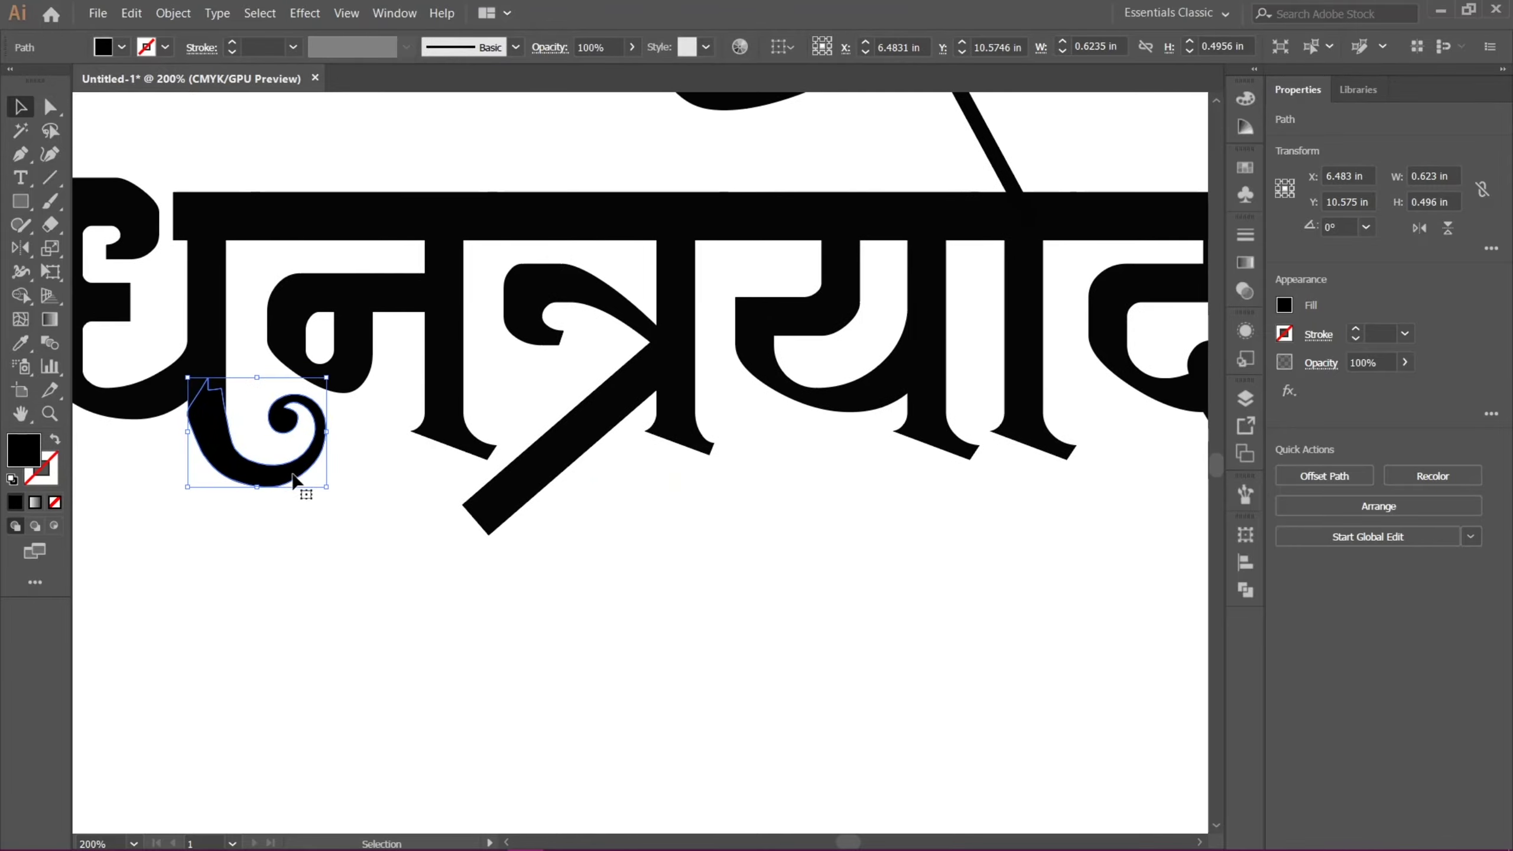
Place a copy of the curl about 2.1 in to the right, over the stem foot of त्र
left_click_drag(265, 476, 727, 499)
left_click(738, 527)
left_click_drag(827, 483, 630, 503)
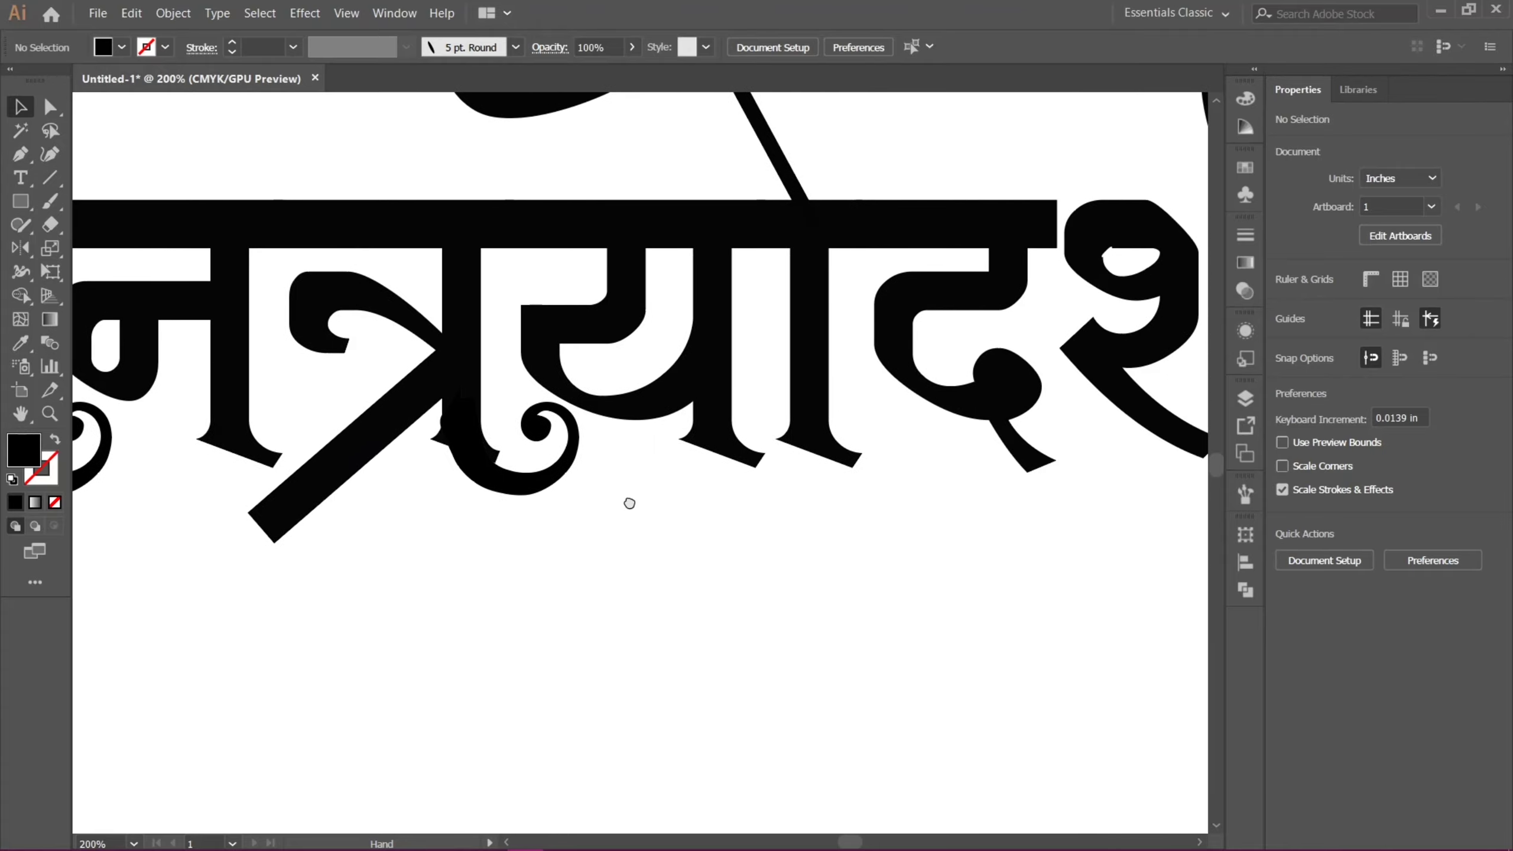
Copy the curl from the foot of त्र about 2.46 in to the right, over the tail of द
left_click(533, 489)
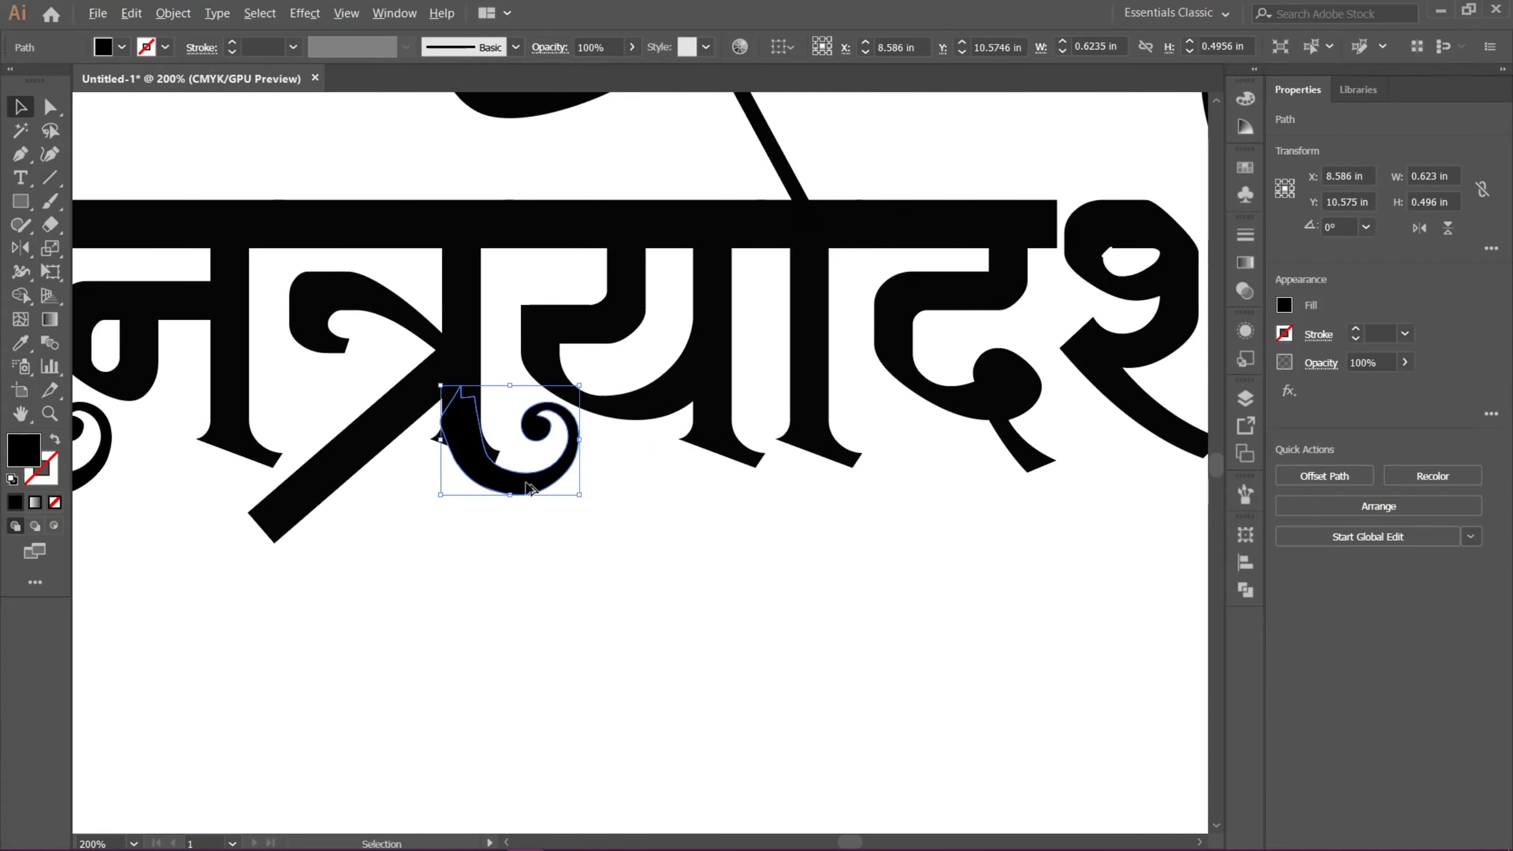
left_click_drag(530, 493, 1071, 513)
left_click(1072, 586)
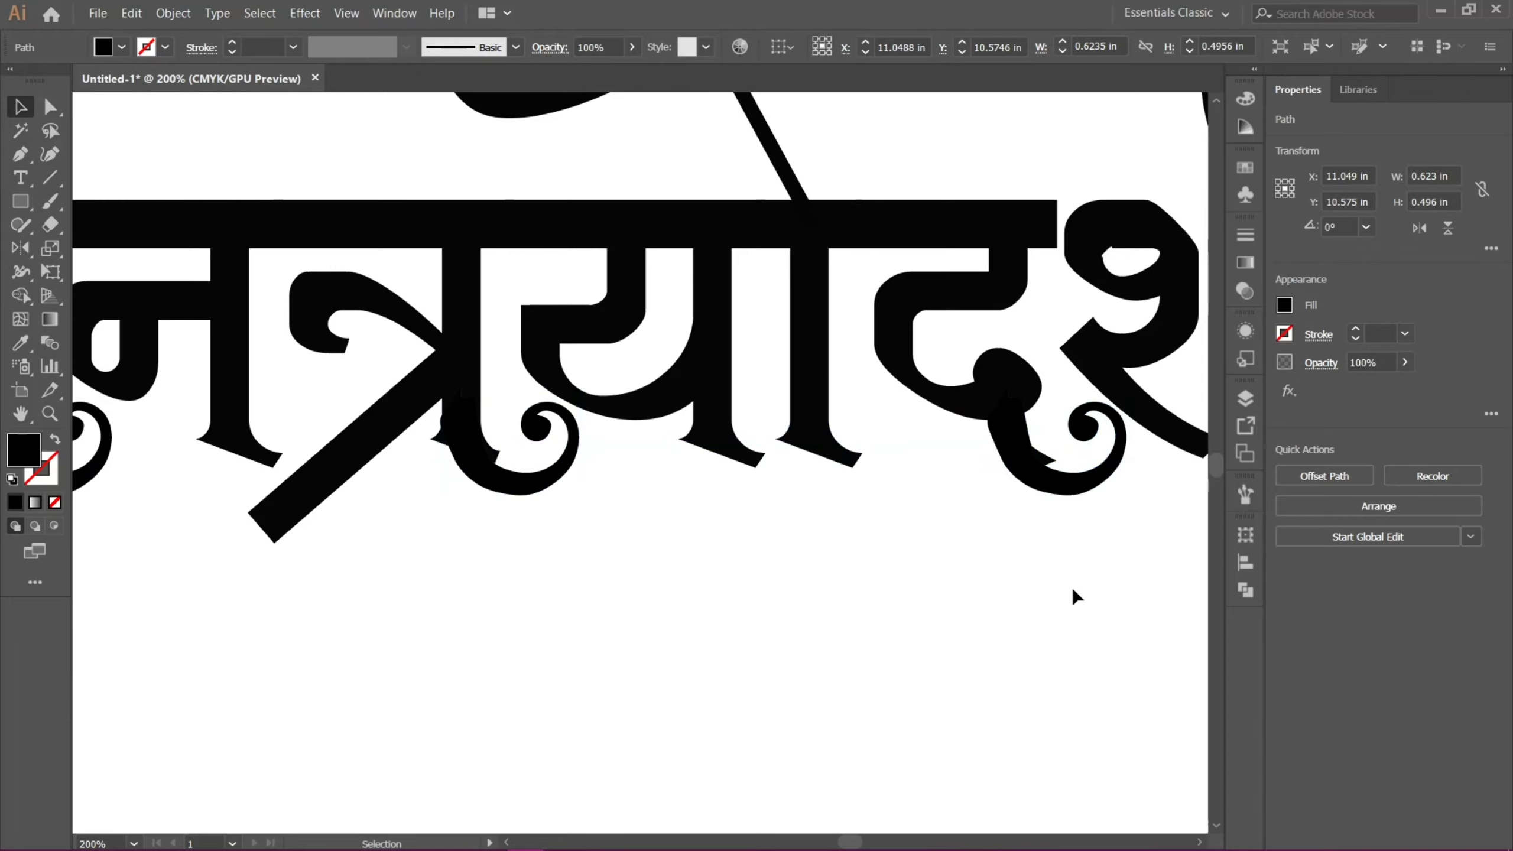
left_click_drag(1071, 586, 825, 568)
left_click(837, 482)
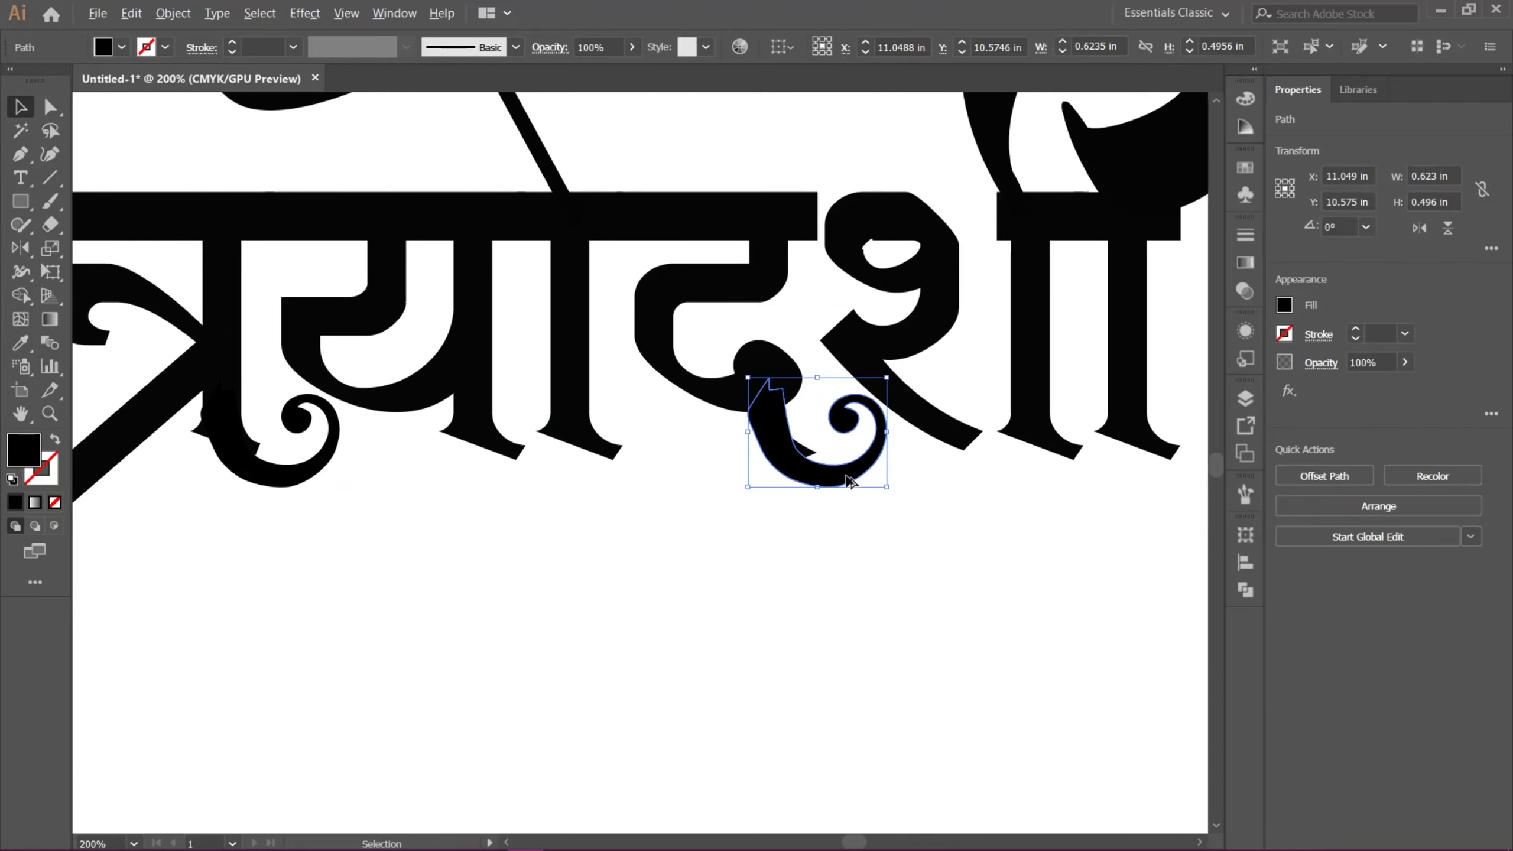
left_click(830, 598)
left_click_drag(819, 533, 726, 590)
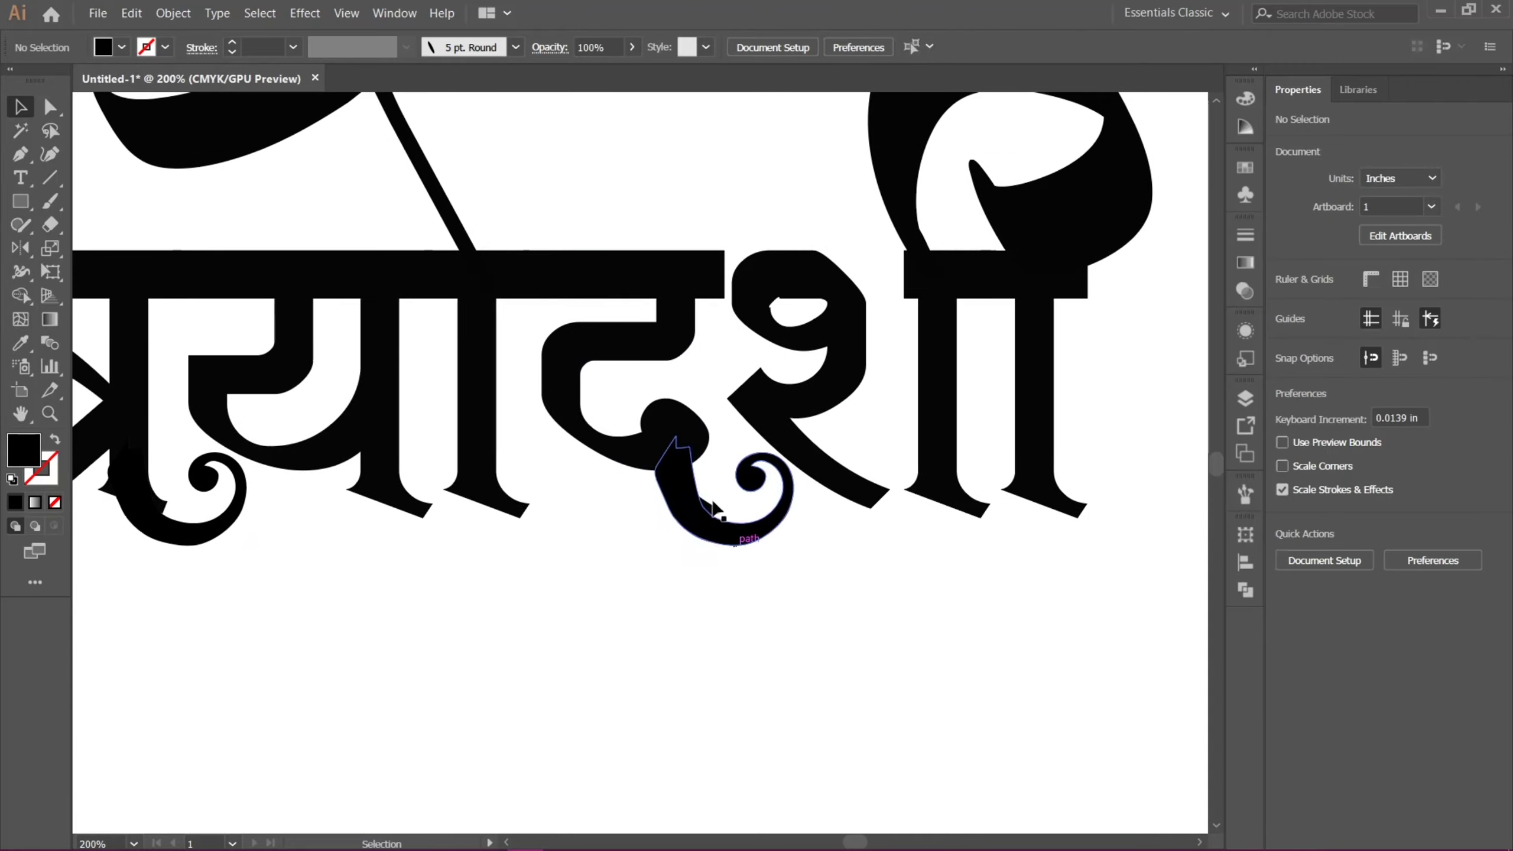
Try to adjust the inner edge of the curl under द with the Curvature tool
left_click(708, 524)
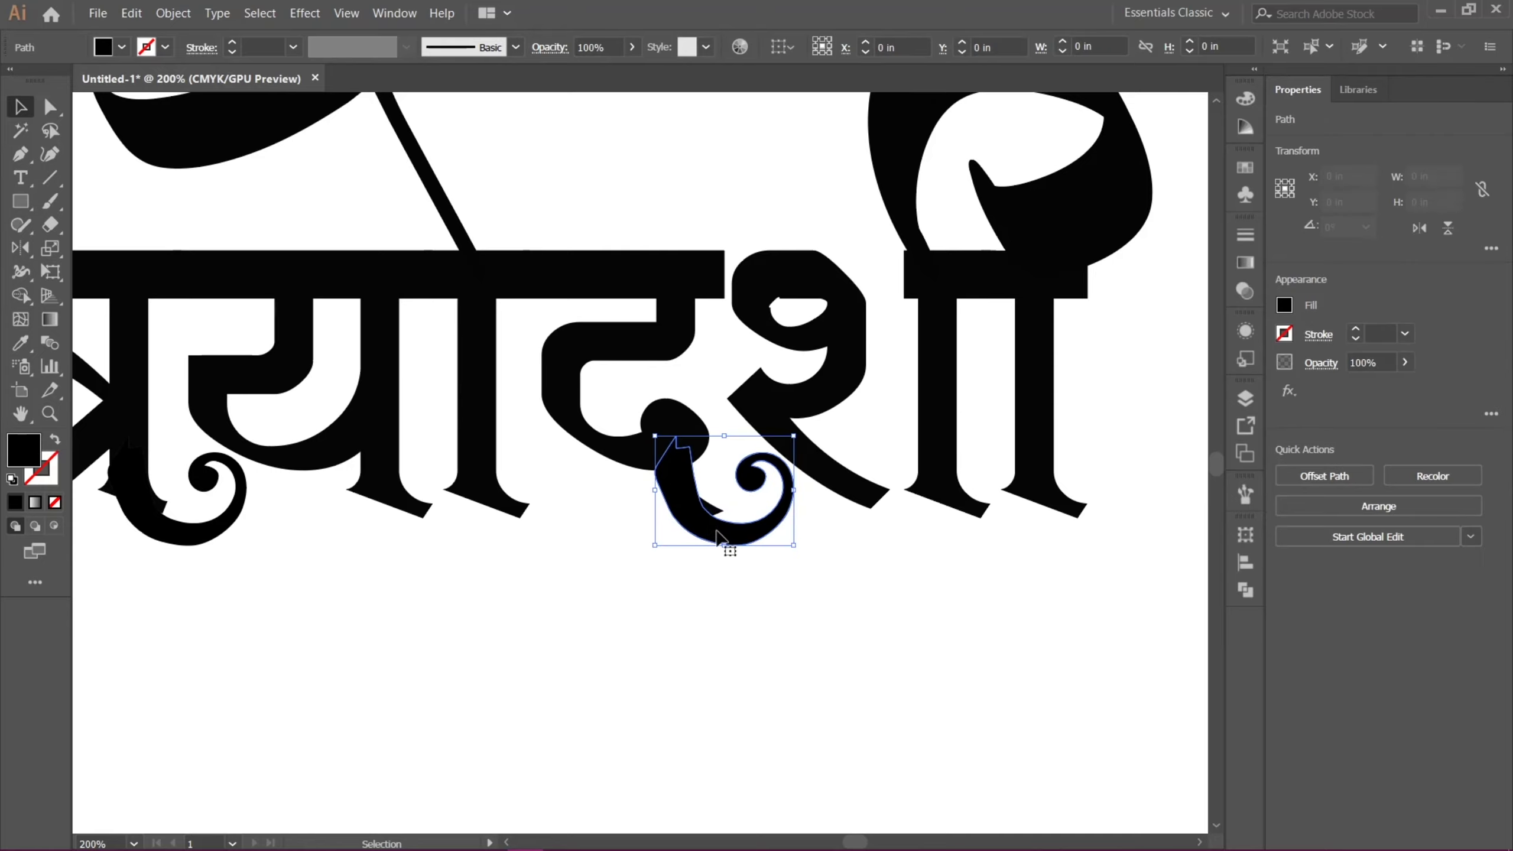
key("ctrl+plus")
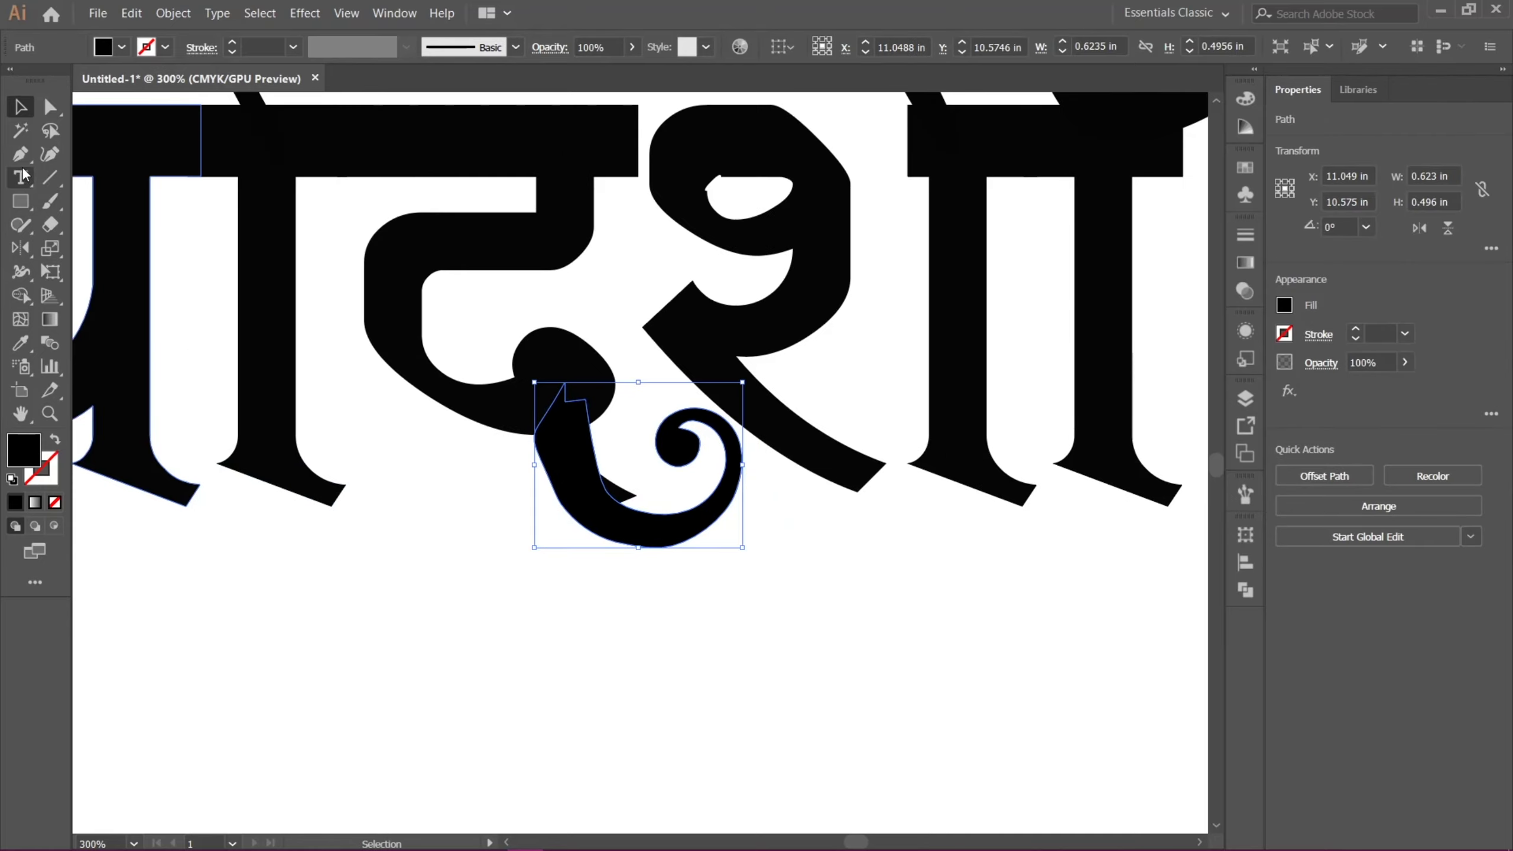
left_click(48, 156)
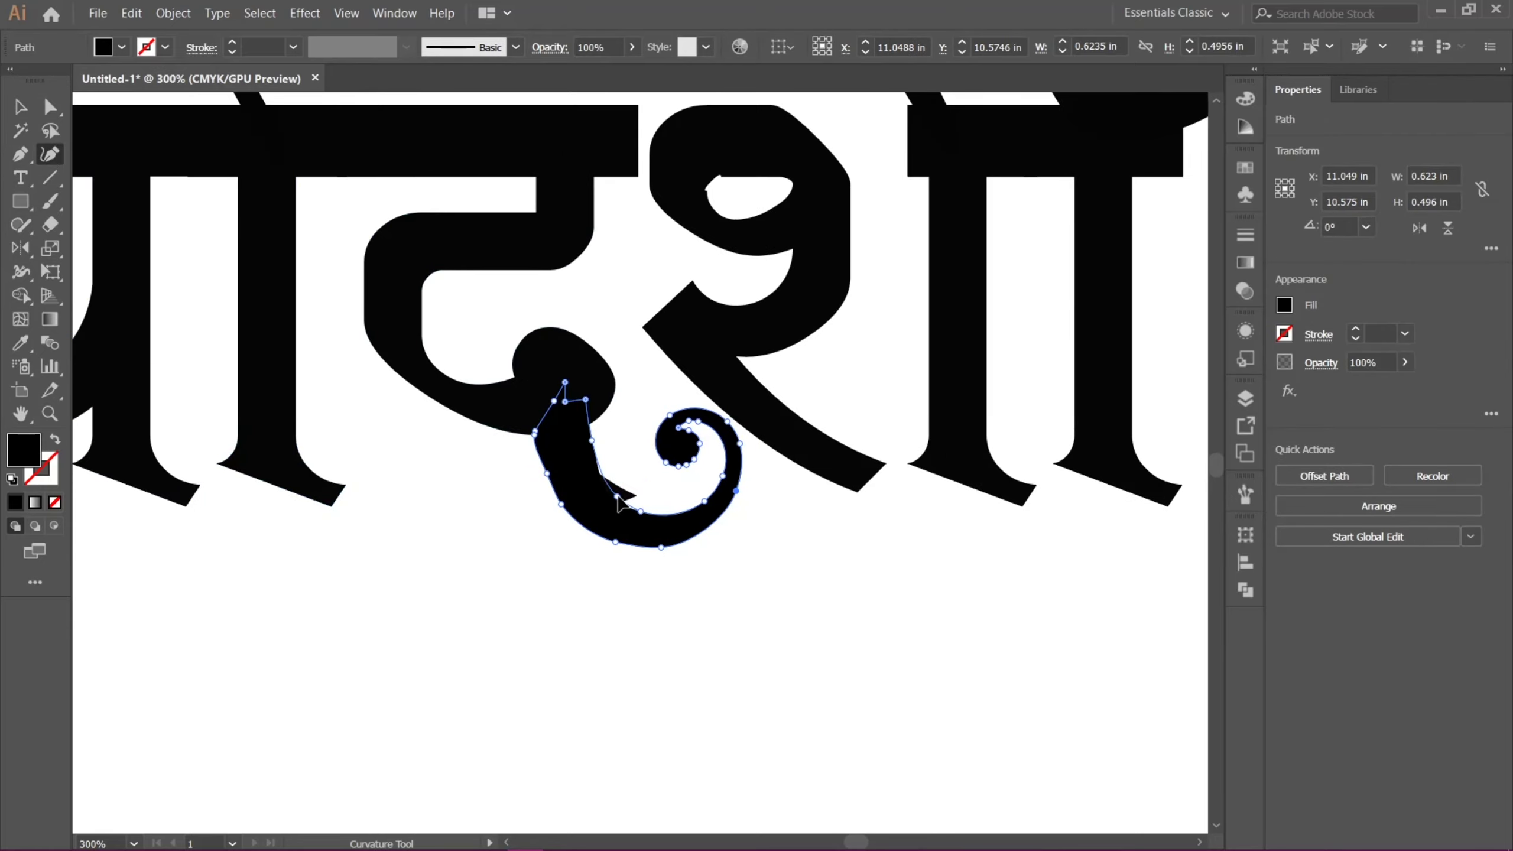
mouse_move(618, 500)
left_mouse_down()
mouse_move(634, 504)
mouse_move(604, 489)
left_mouse_up()
left_click(20, 105)
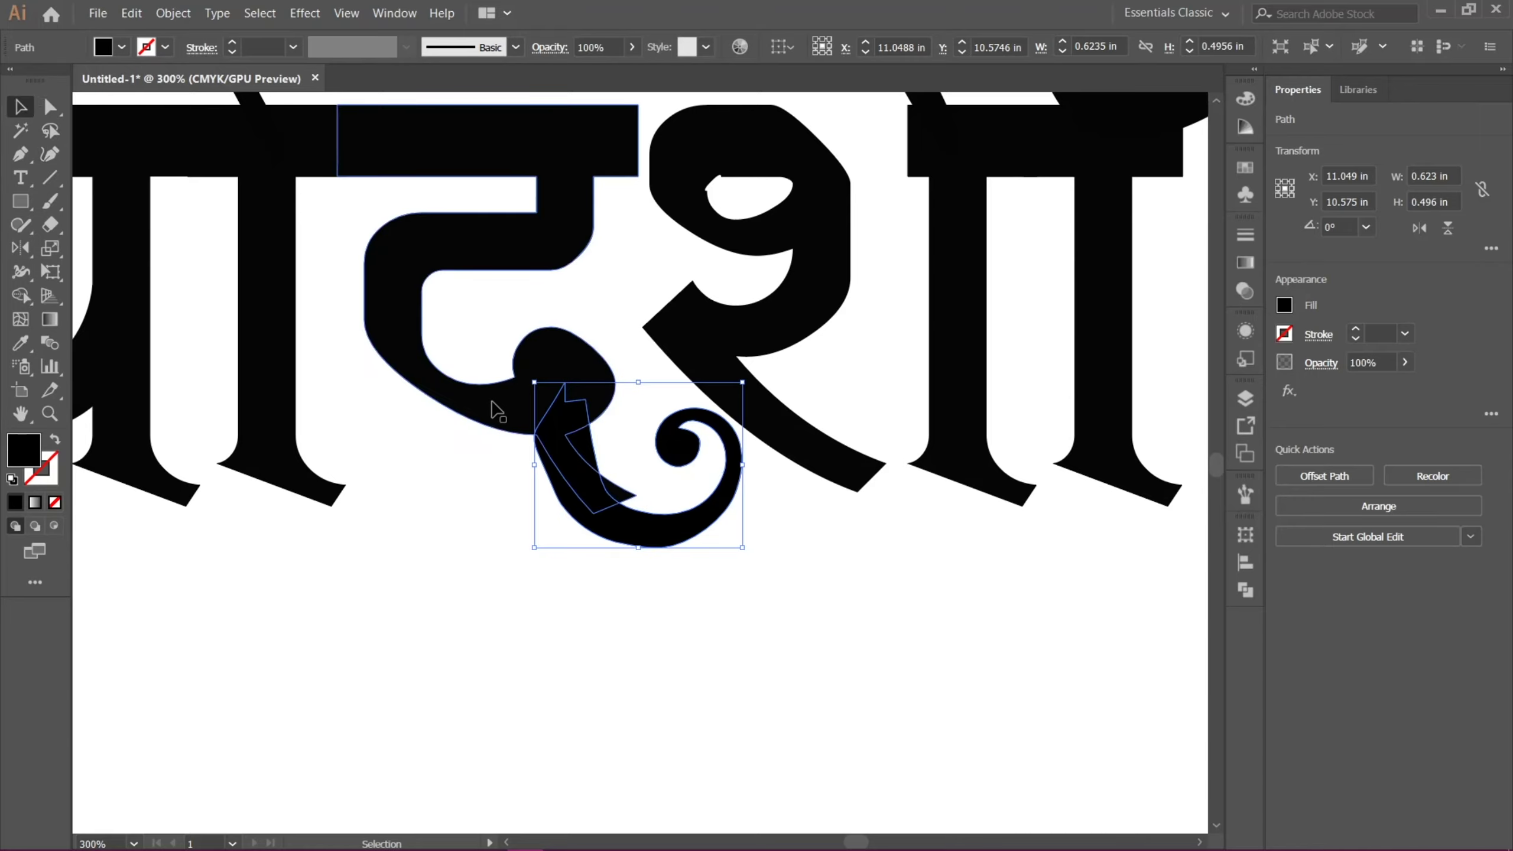
Pull the protruding tail points of द inside the curl with the Curvature tool so its inner edge looks smooth
left_click(494, 401)
left_click(49, 156)
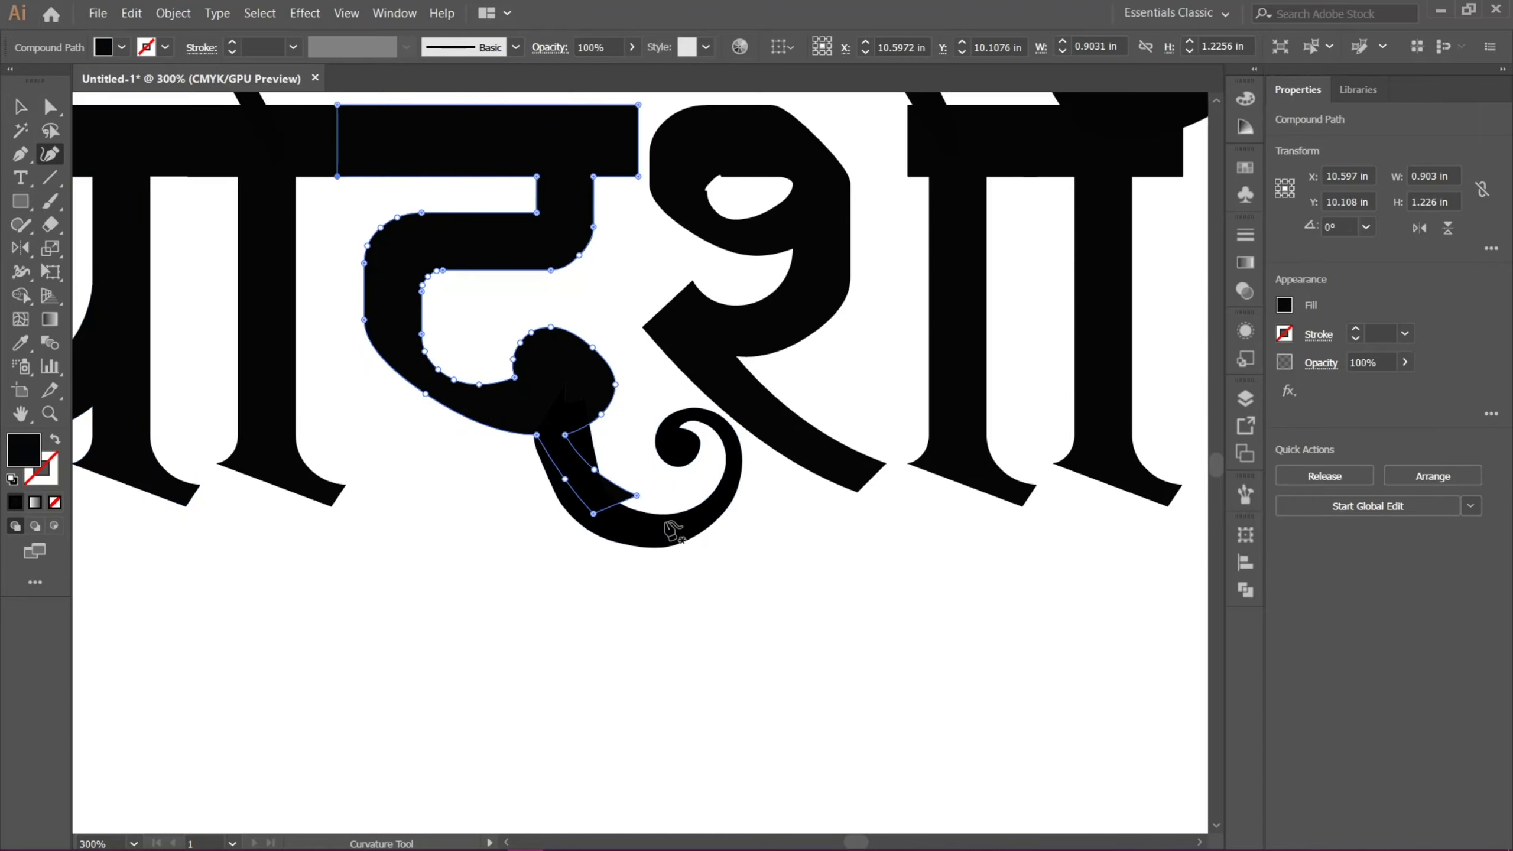
left_click_drag(624, 503, 621, 505)
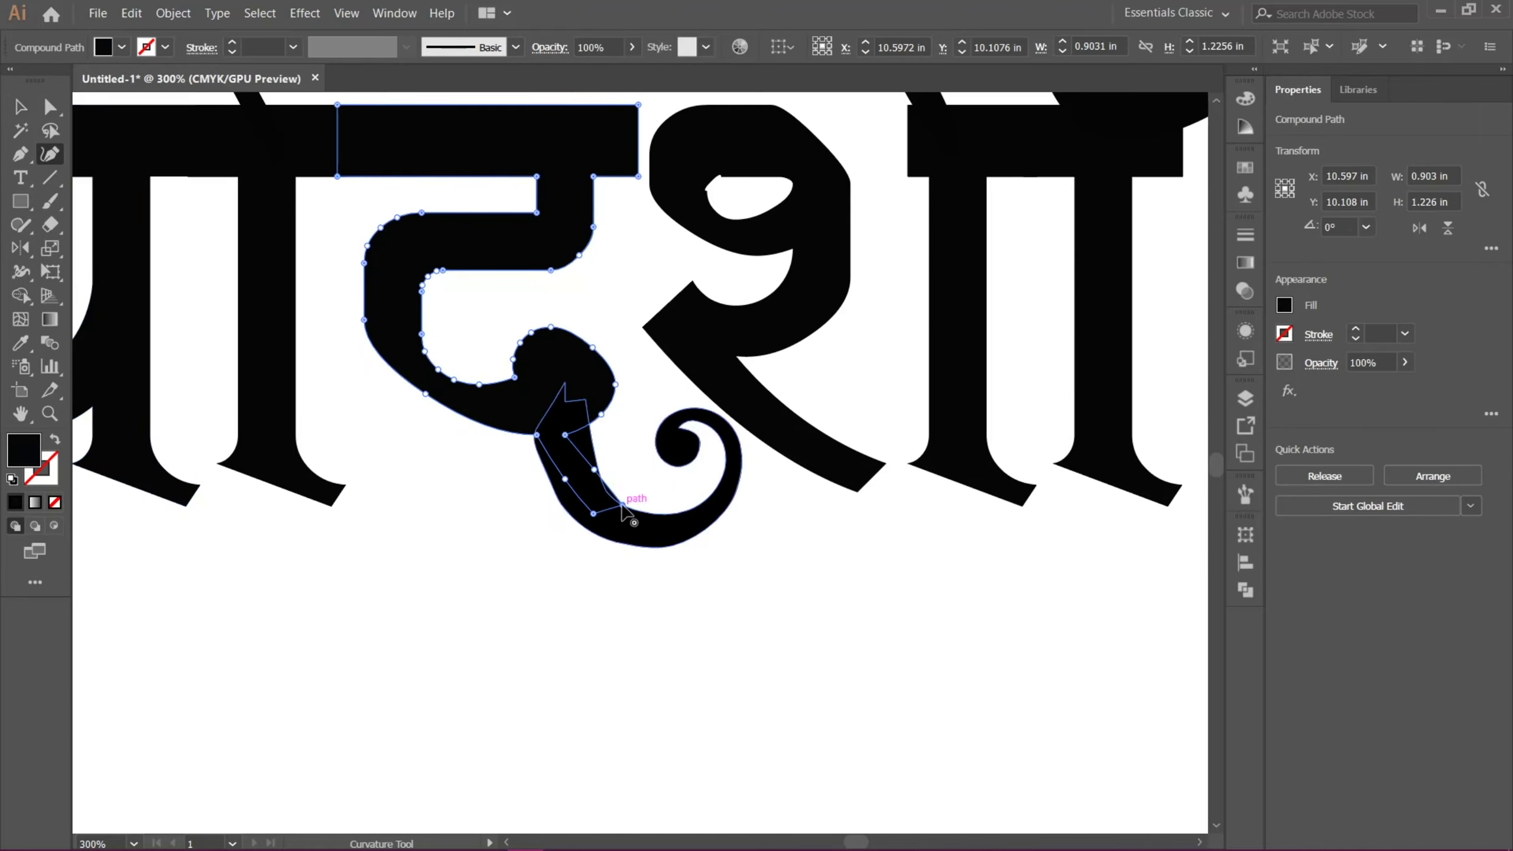
key("ctrl+z")
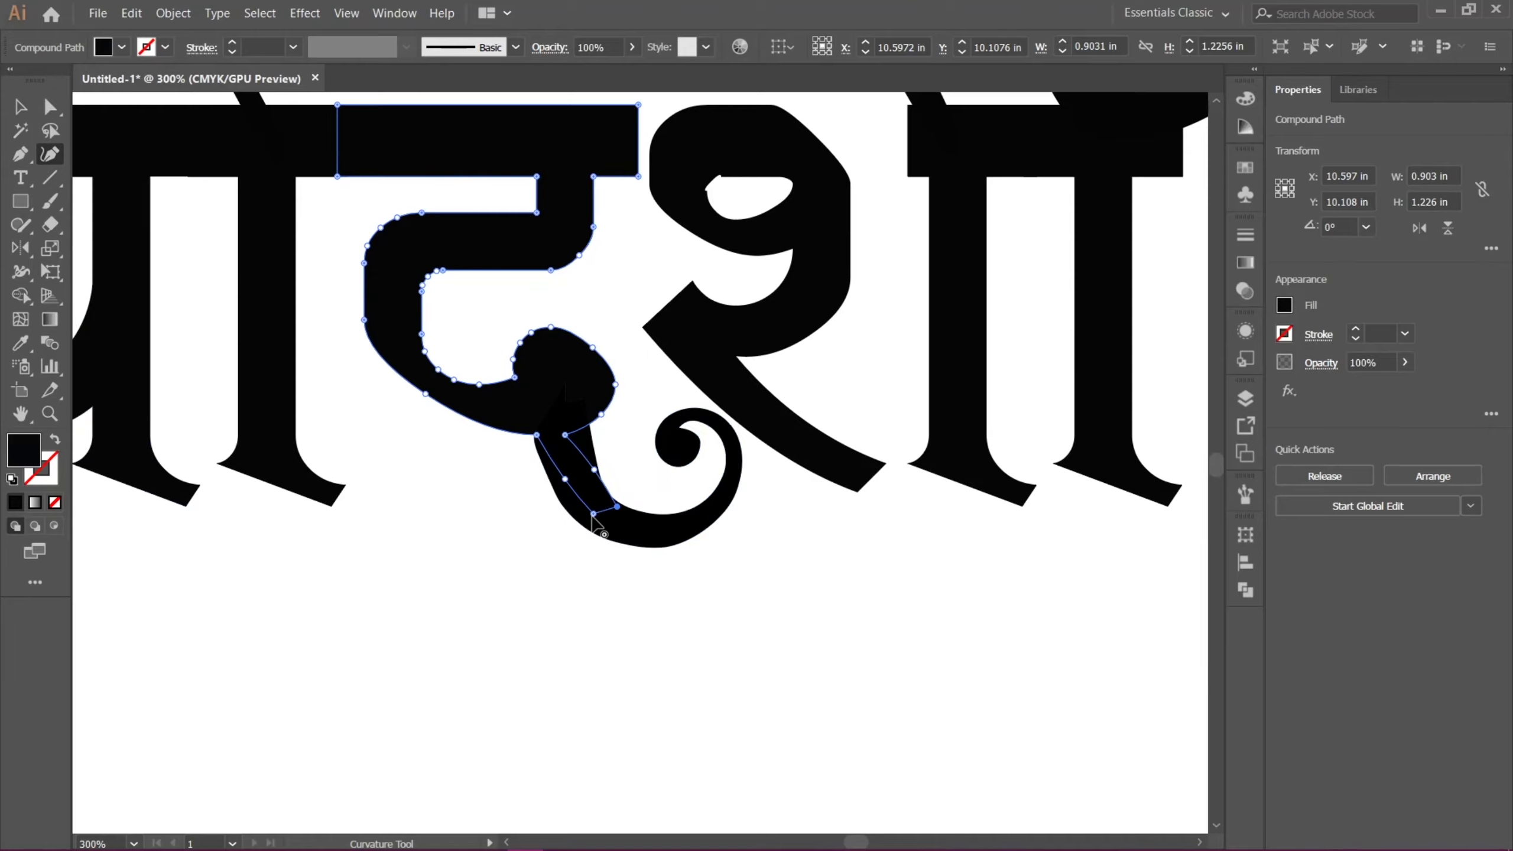
left_click_drag(594, 470, 587, 479)
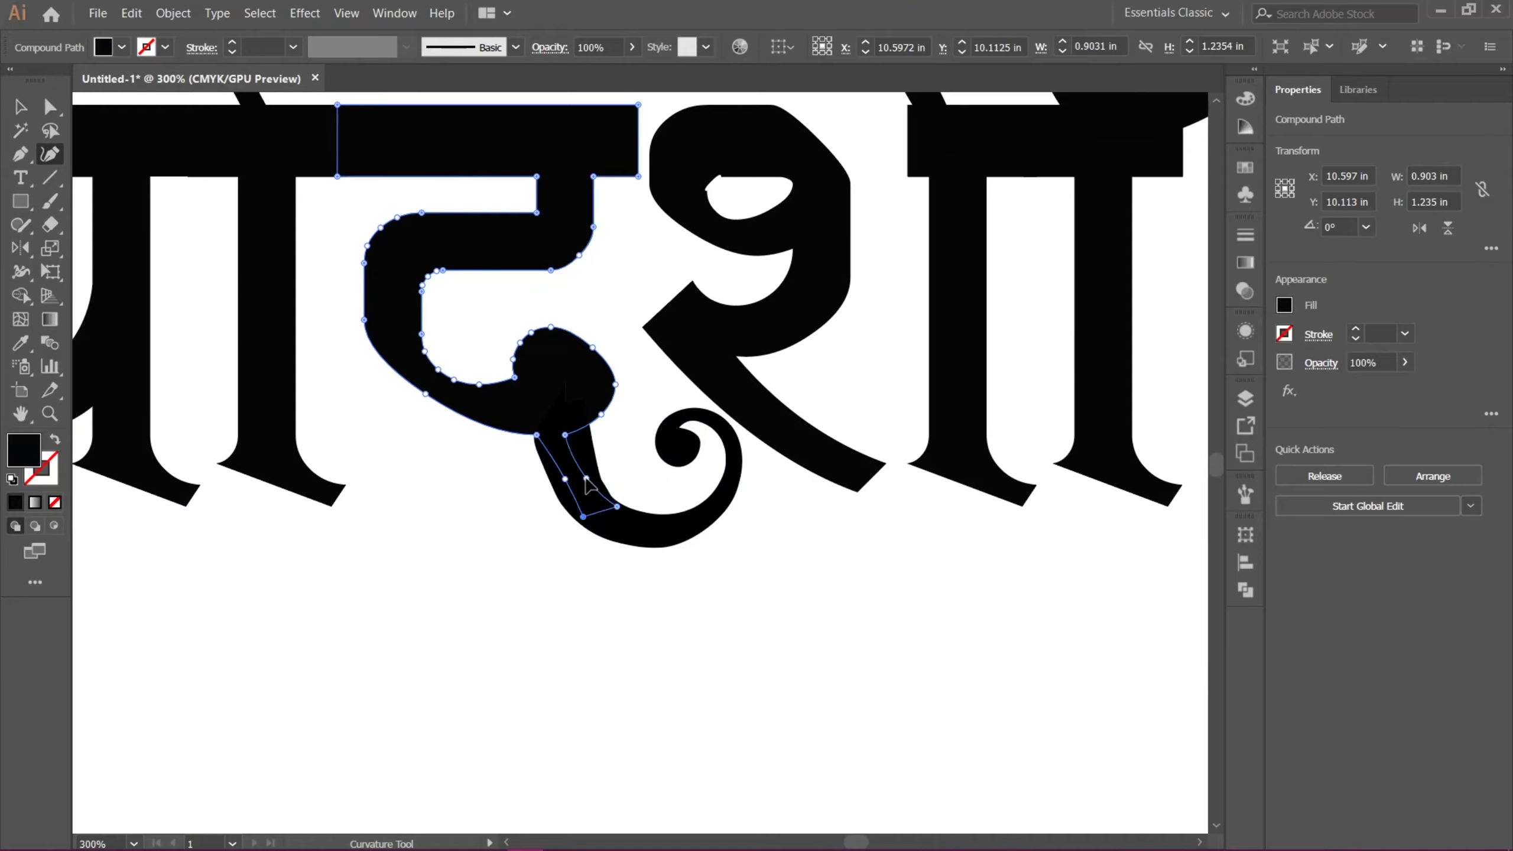
key("v")
left_click(827, 702)
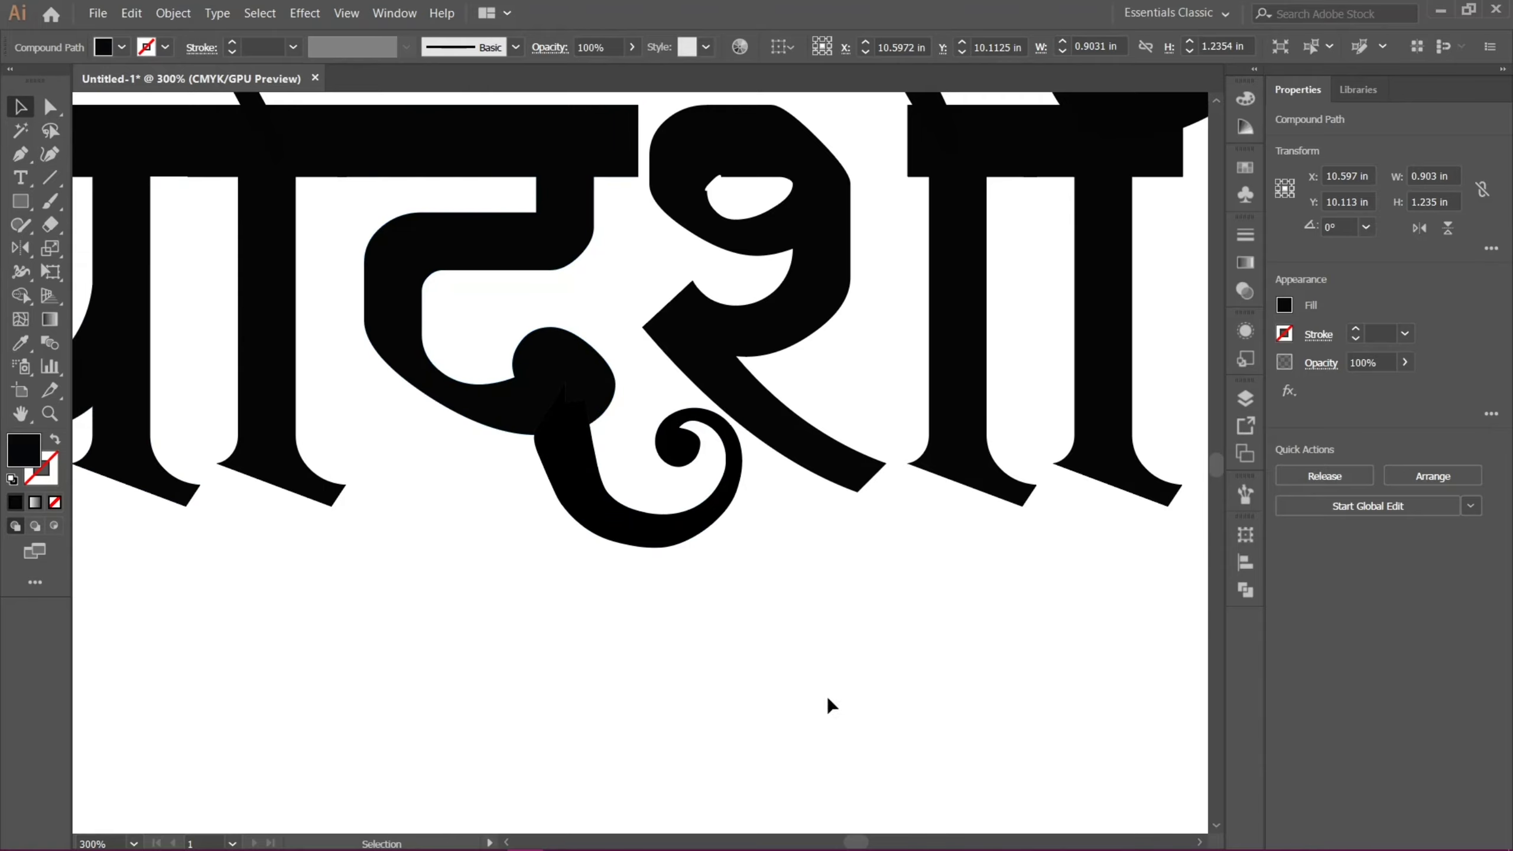
Pull the stem foot's protruding corner points on त्र inside the attached curl with the Curvature tool
left_click_drag(817, 608, 1177, 632)
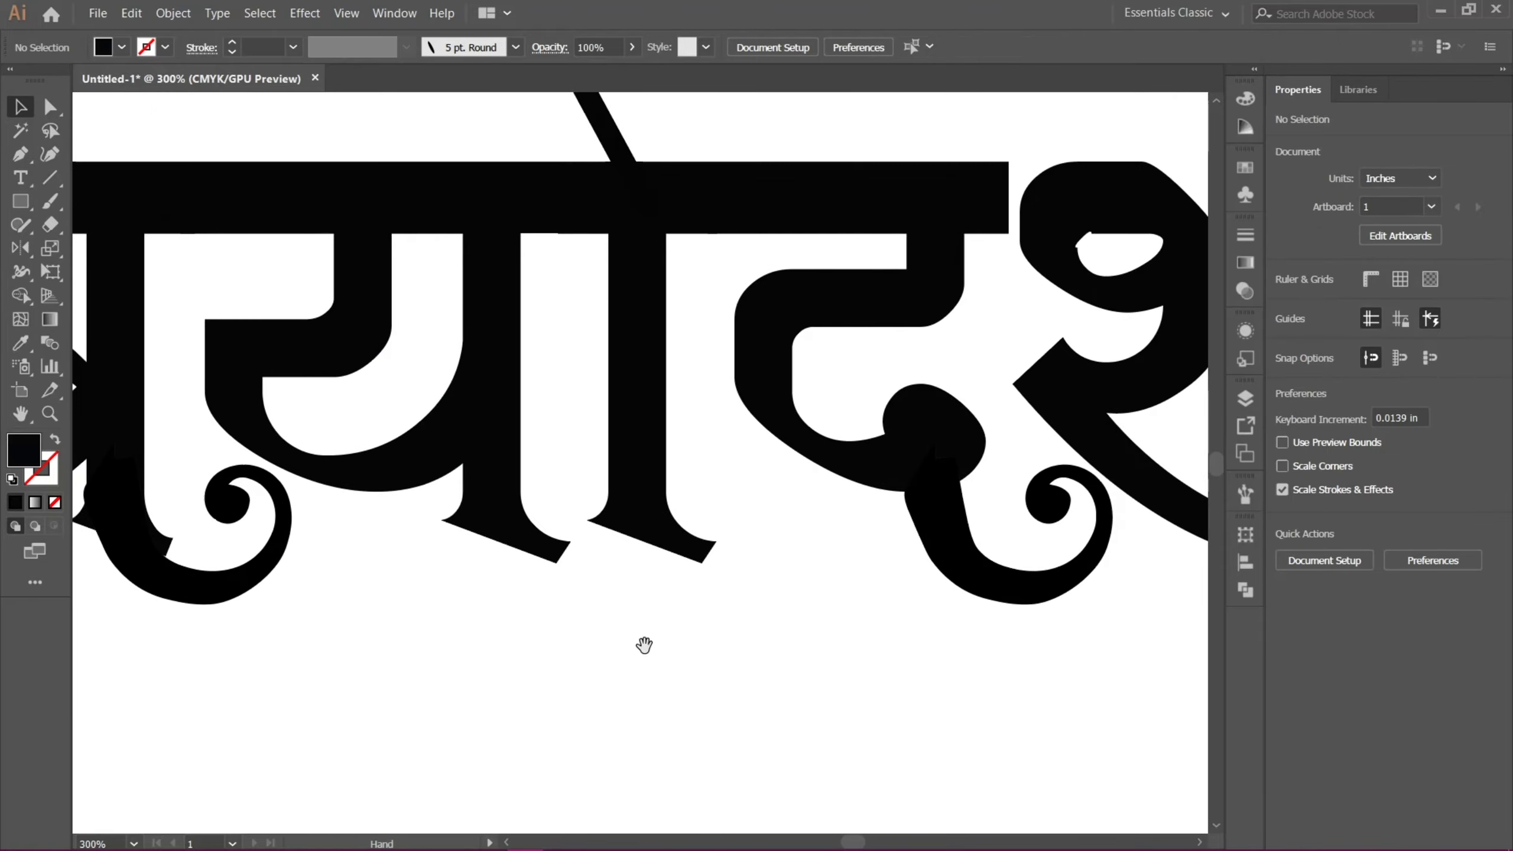
left_click_drag(645, 646, 827, 561)
left_click(320, 372)
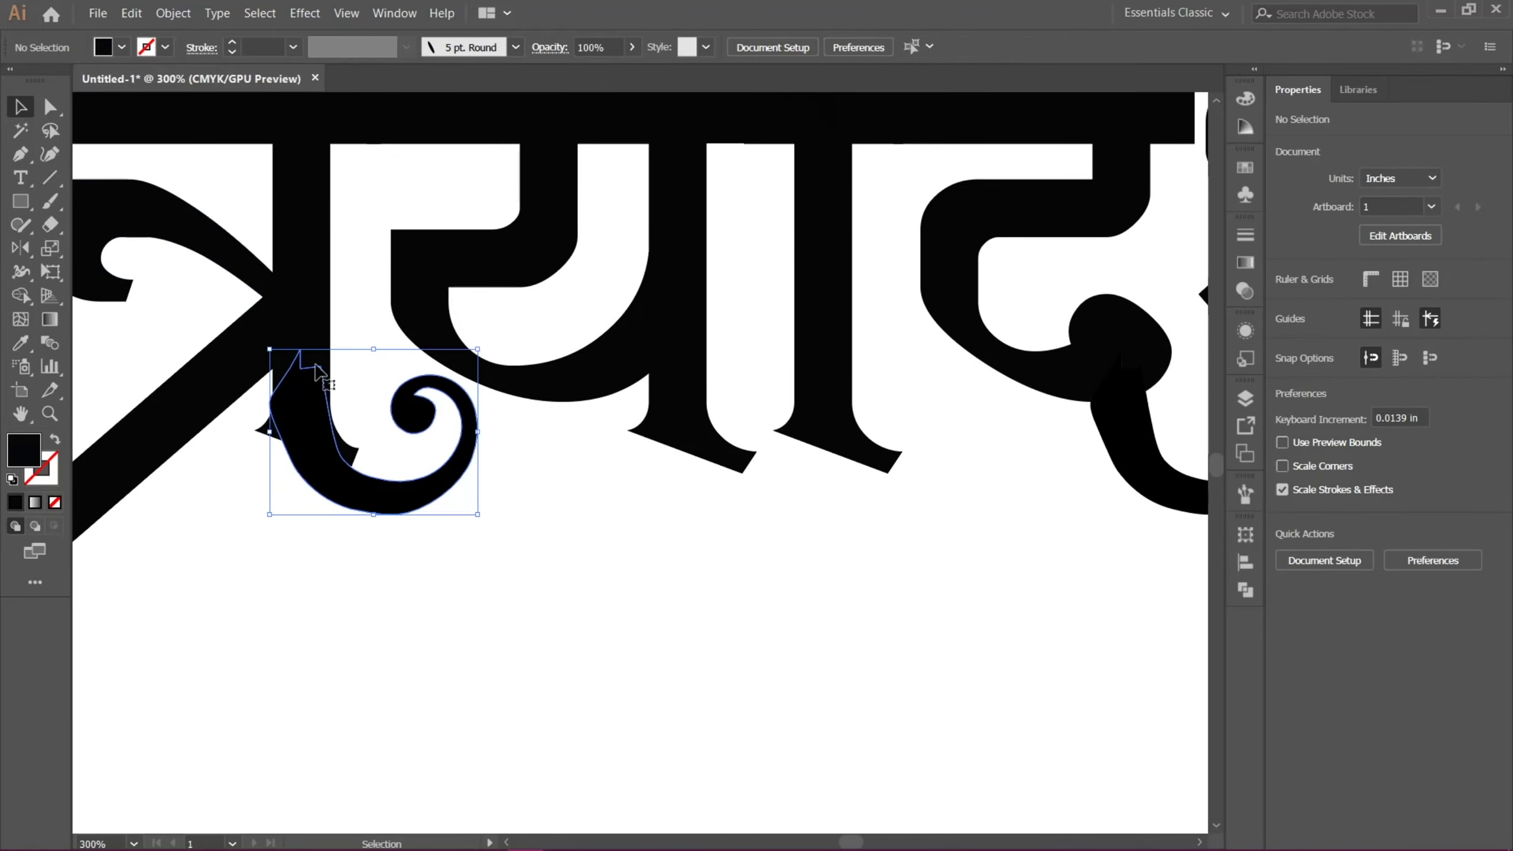
left_click(303, 329)
left_click(48, 156)
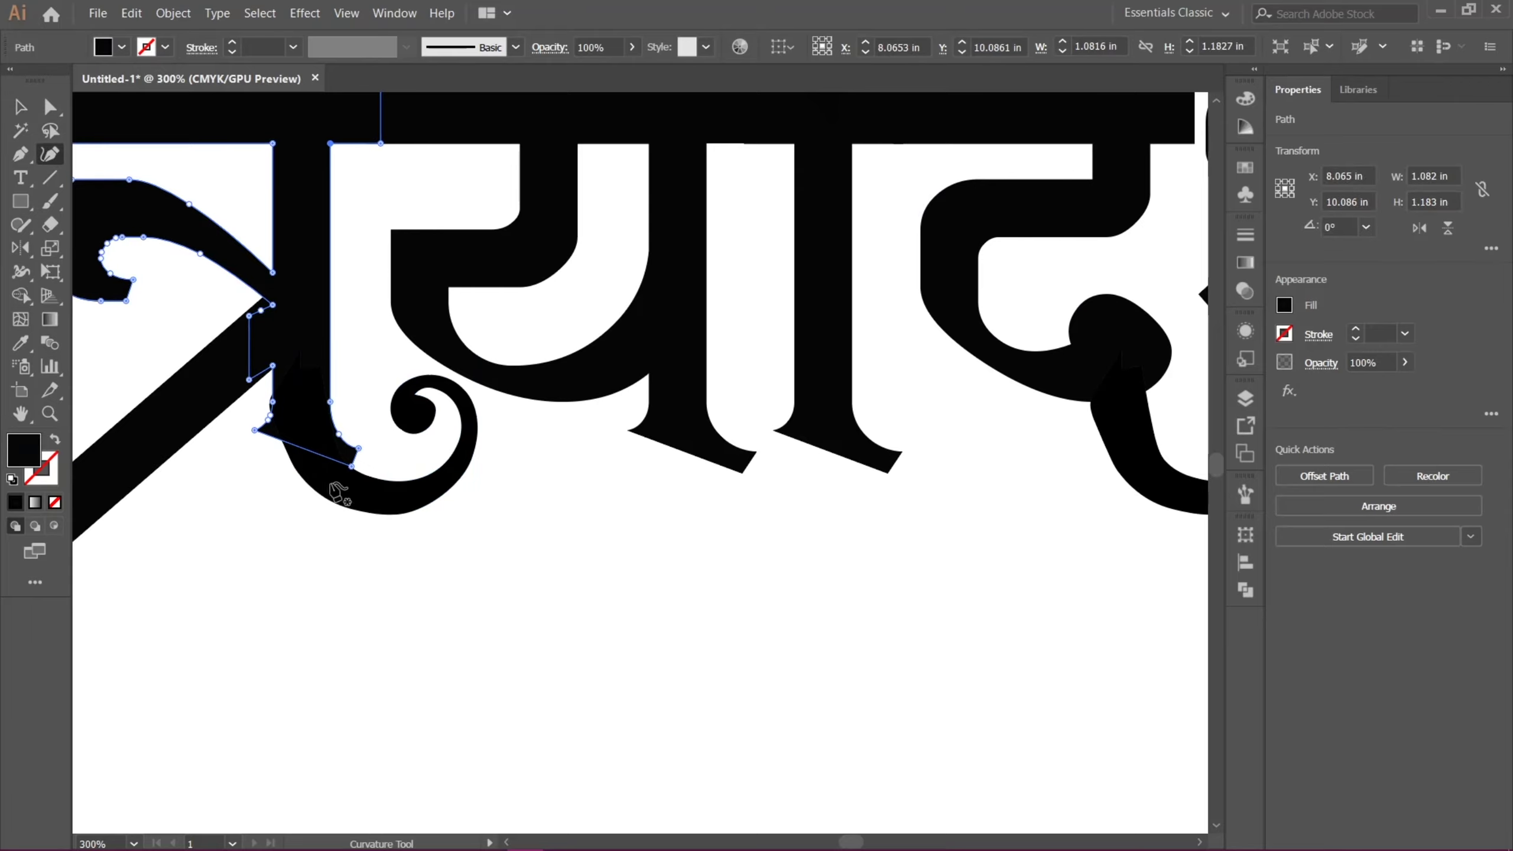
left_click_drag(261, 432, 328, 408)
key("ctrl+plus")
key("ctrl+plus")
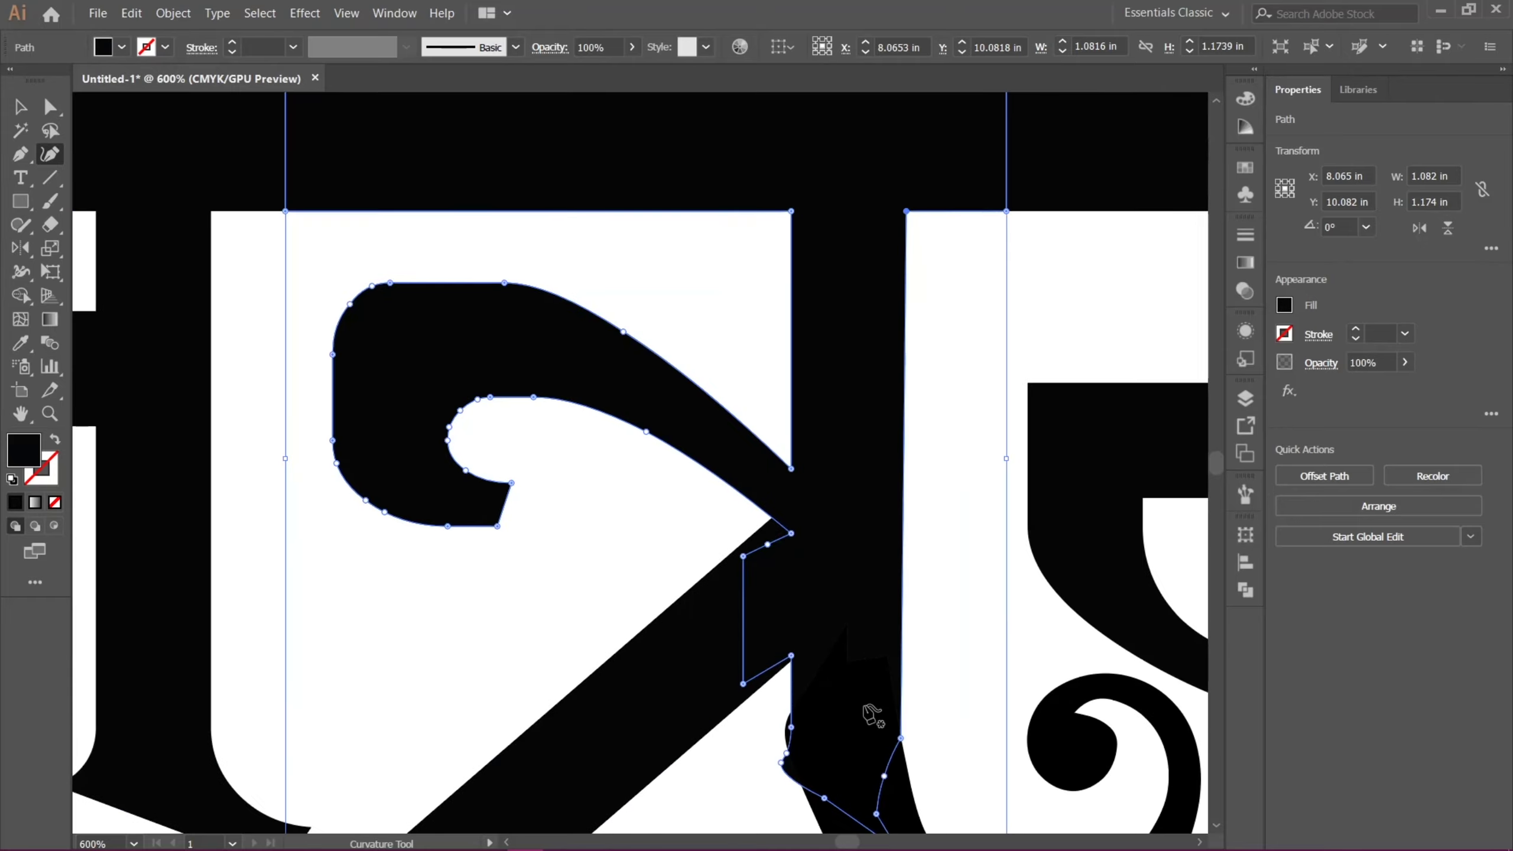
Refine the left edge points of the foot of त्र so the stem blends into the curl's outer edge
key("space")
left_click_drag(851, 709, 658, 401)
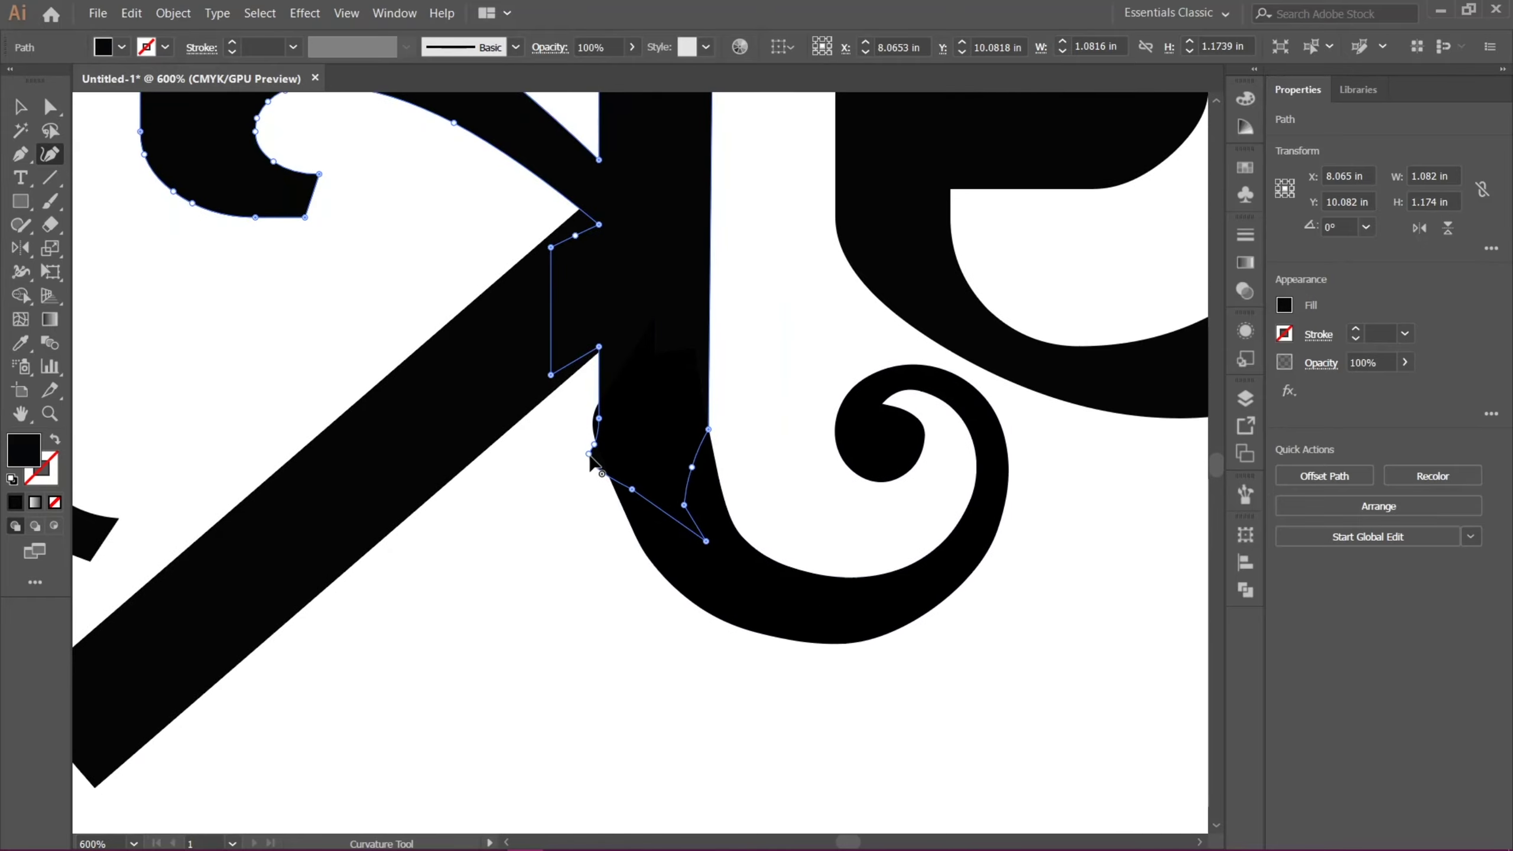
mouse_move(589, 454)
left_mouse_down()
mouse_move(606, 457)
mouse_move(604, 442)
left_mouse_up()
left_click(596, 418)
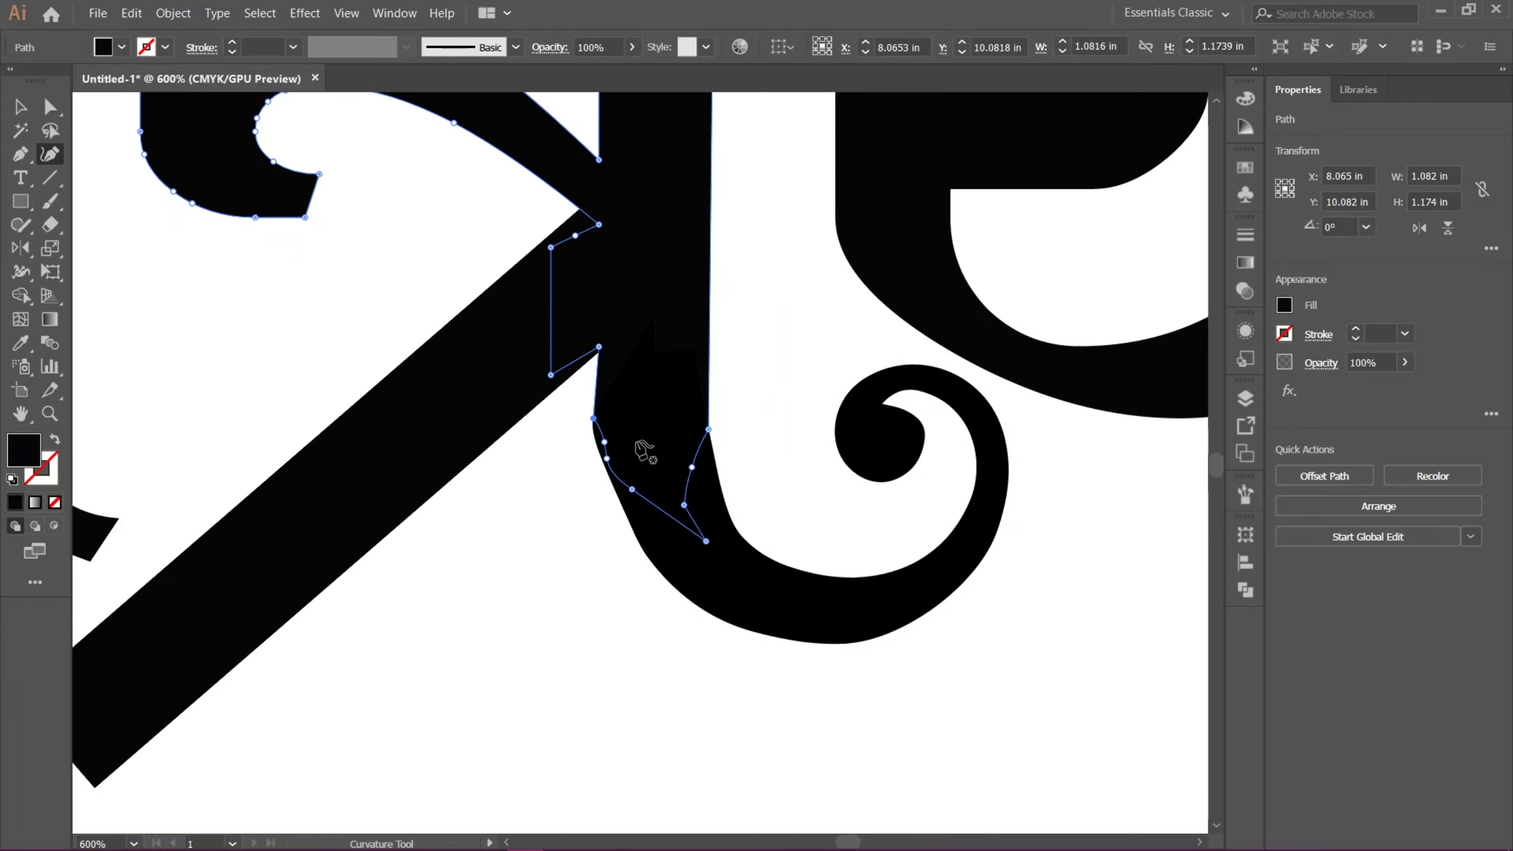
scroll(645, 451, "down", 6)
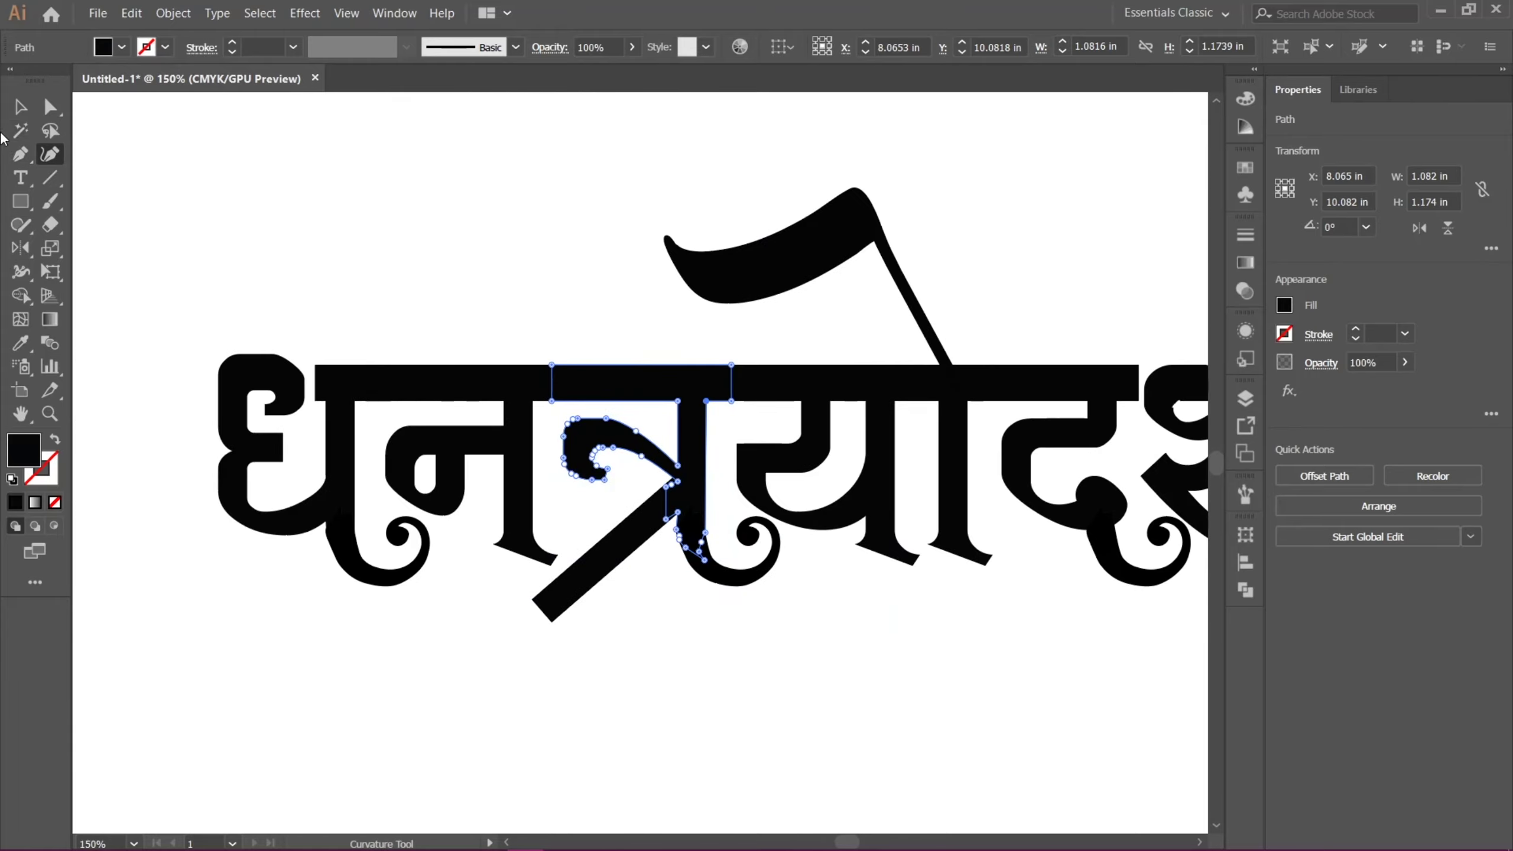
left_click(19, 105)
left_click(344, 176)
Expand the diagonal rectangle that forms the slanted stroke of त्र
left_click_drag(760, 703, 686, 597)
key("ctrl+minus")
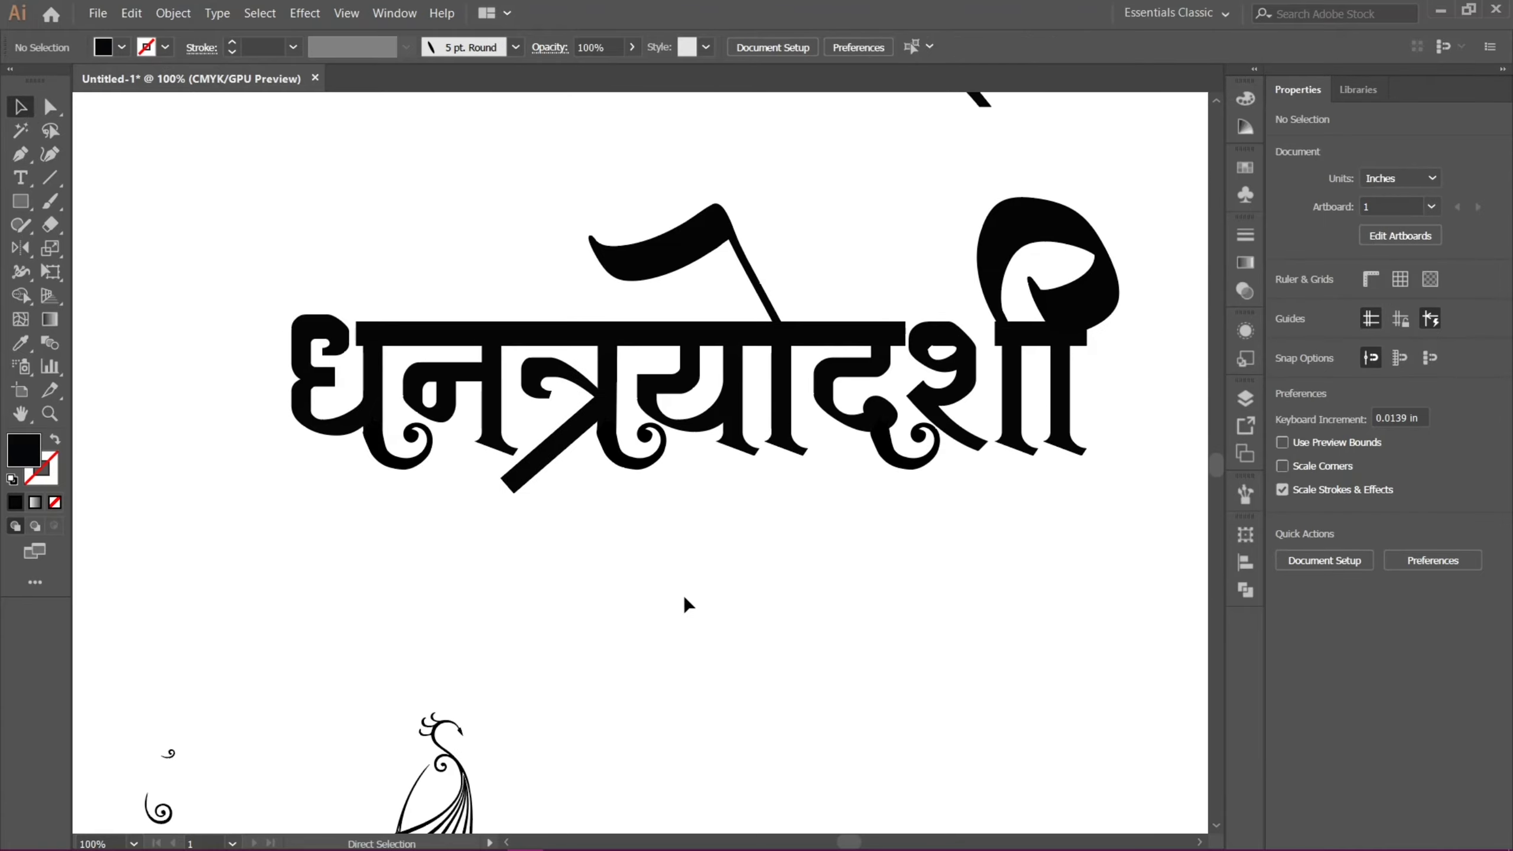
left_click_drag(802, 538, 747, 469)
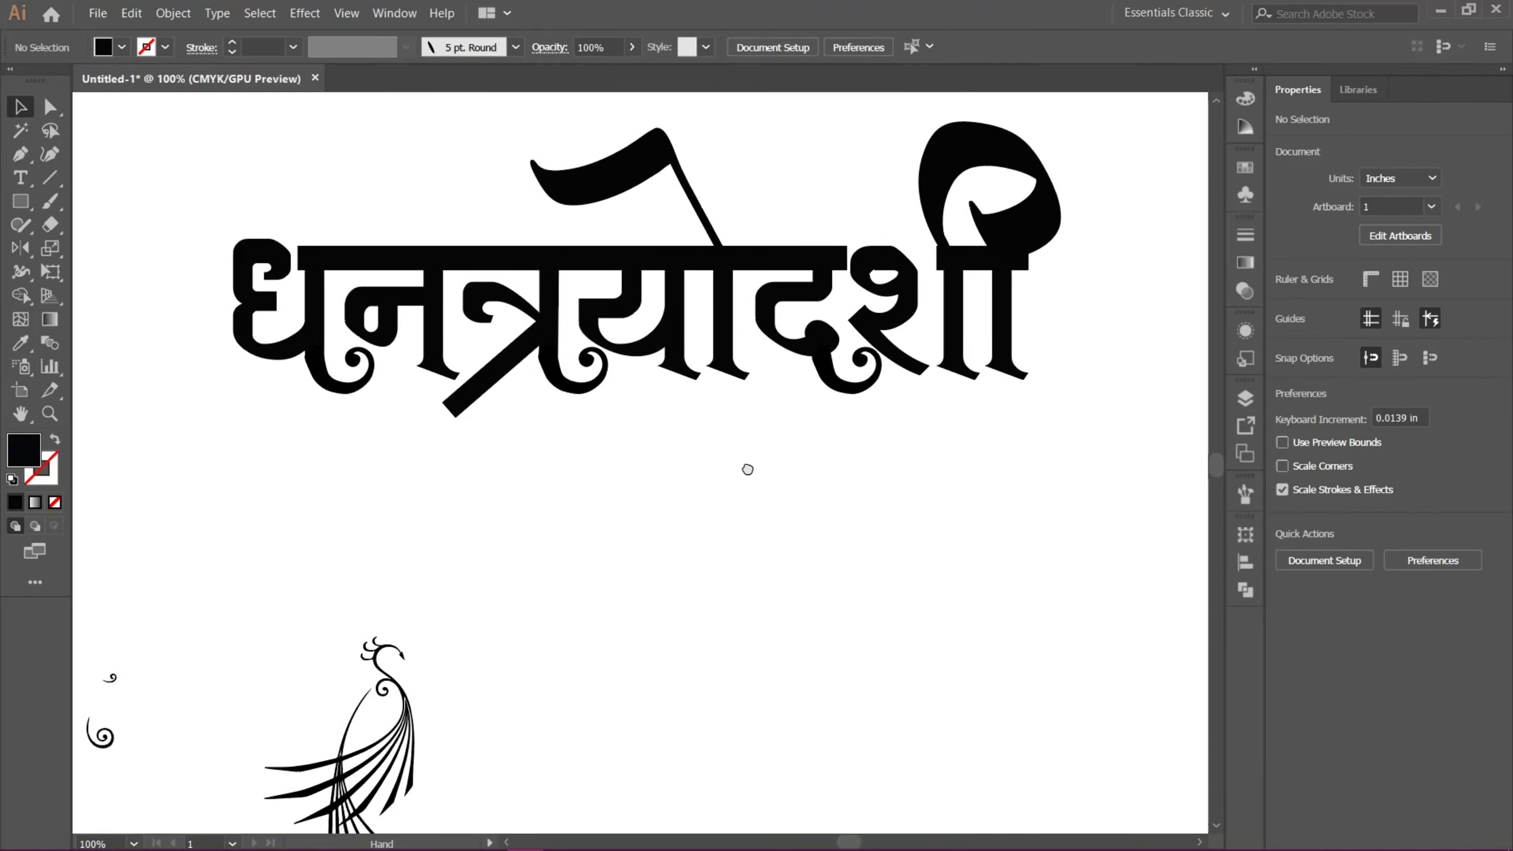
left_click(483, 391)
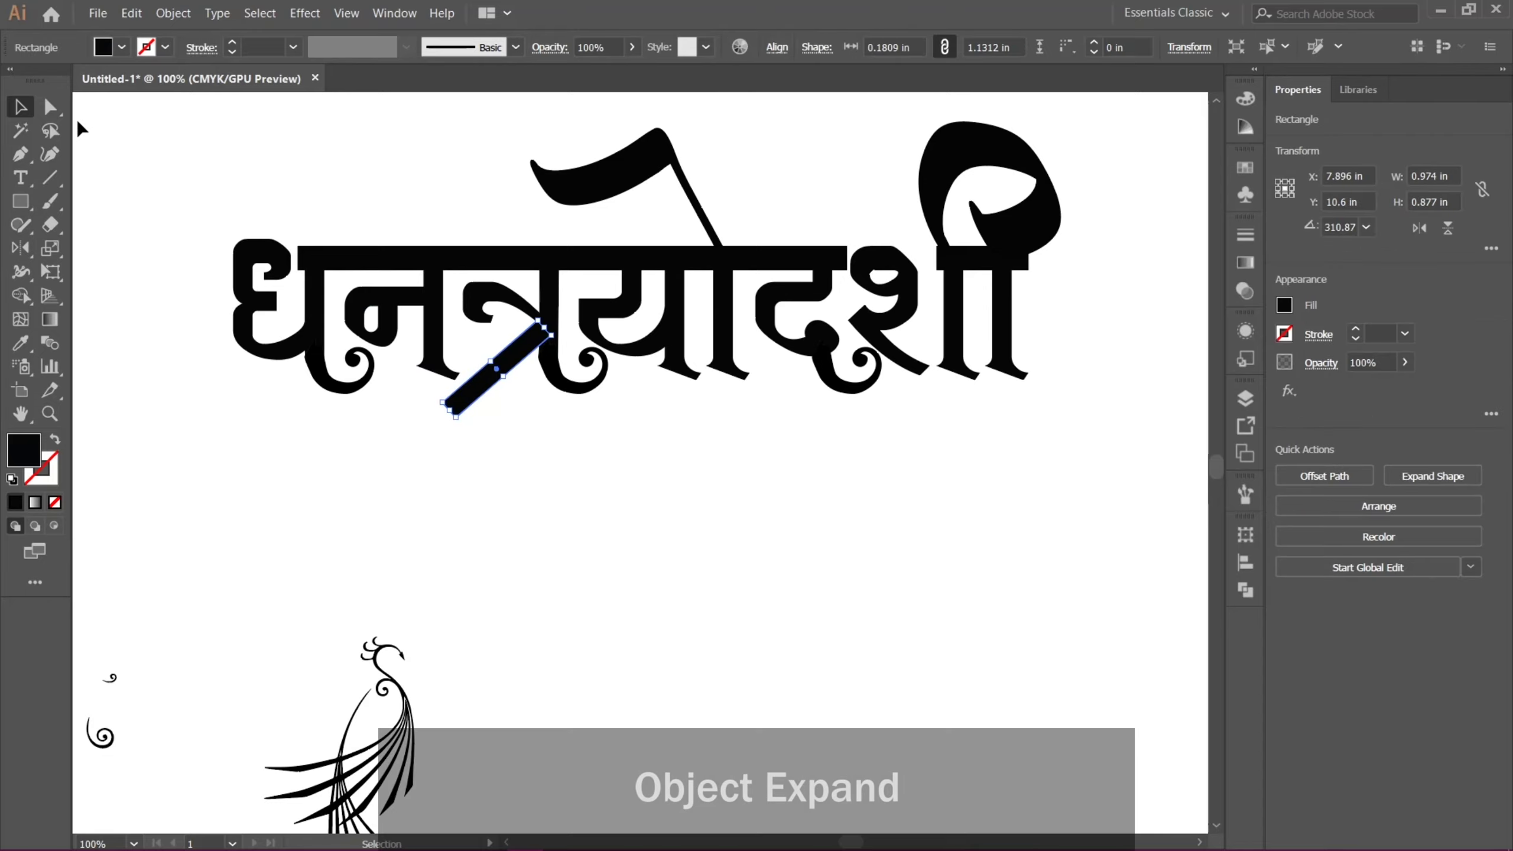
key("ctrl+plus")
key("ctrl+plus")
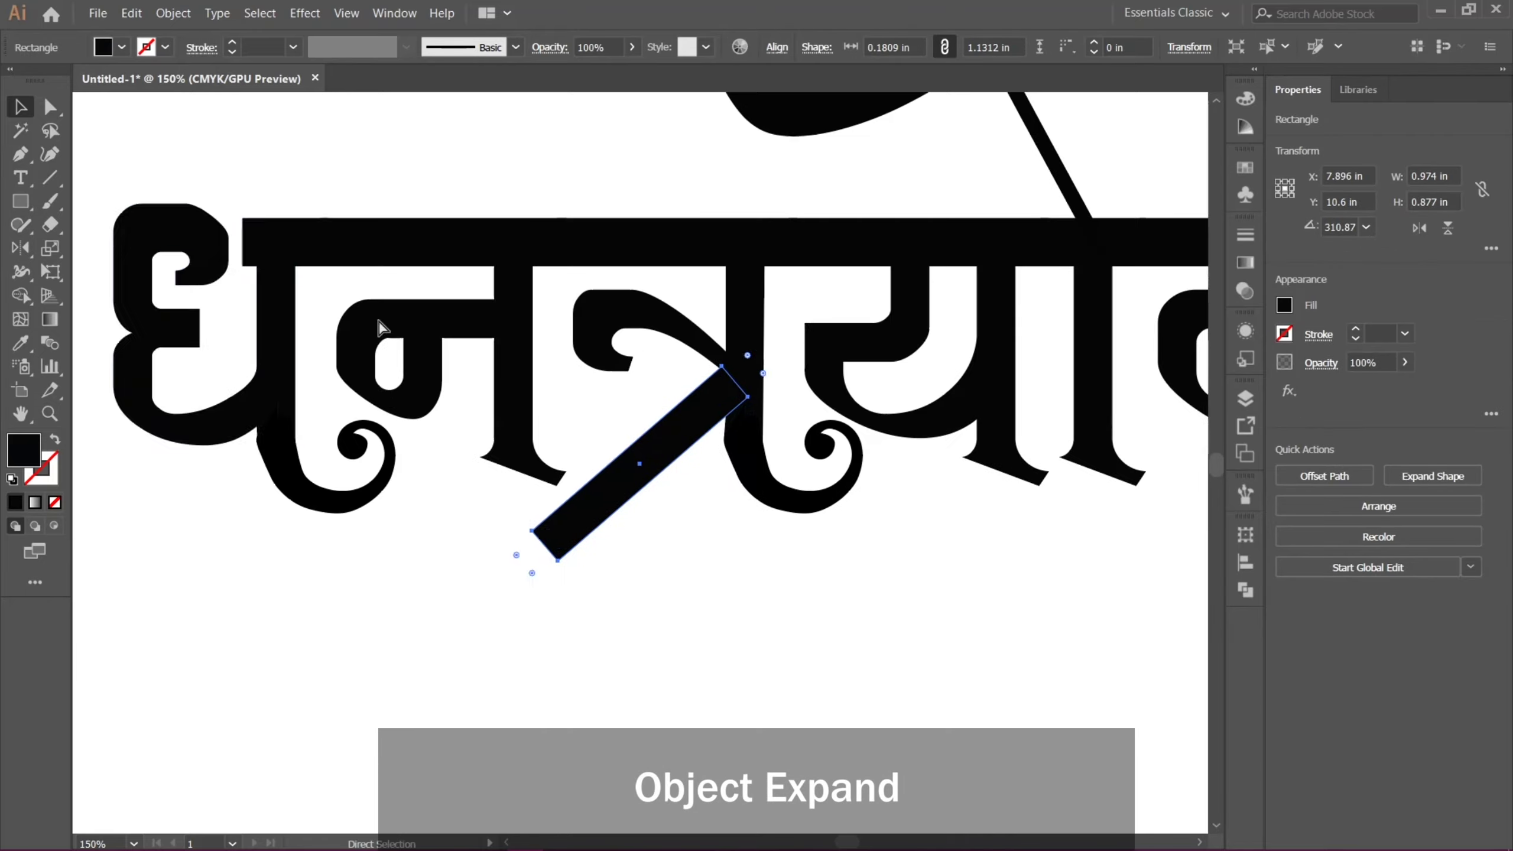
left_click(165, 10)
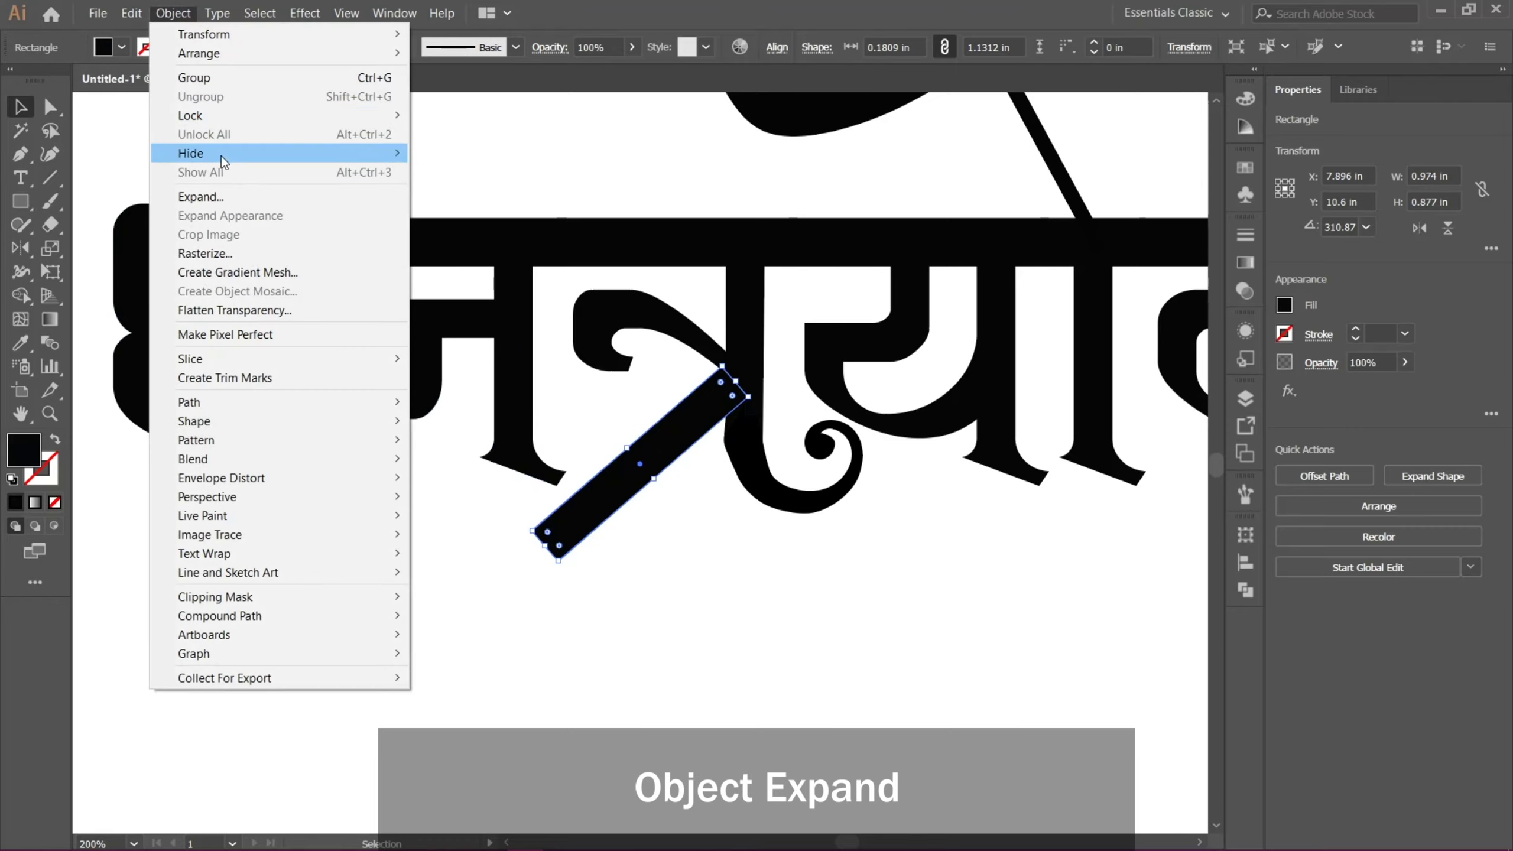
left_click(202, 196)
Lengthen the slanted stroke of त्र down and left to about 1.57 by 1.49 in and bow it with the Curvature tool
key("shift+grave")
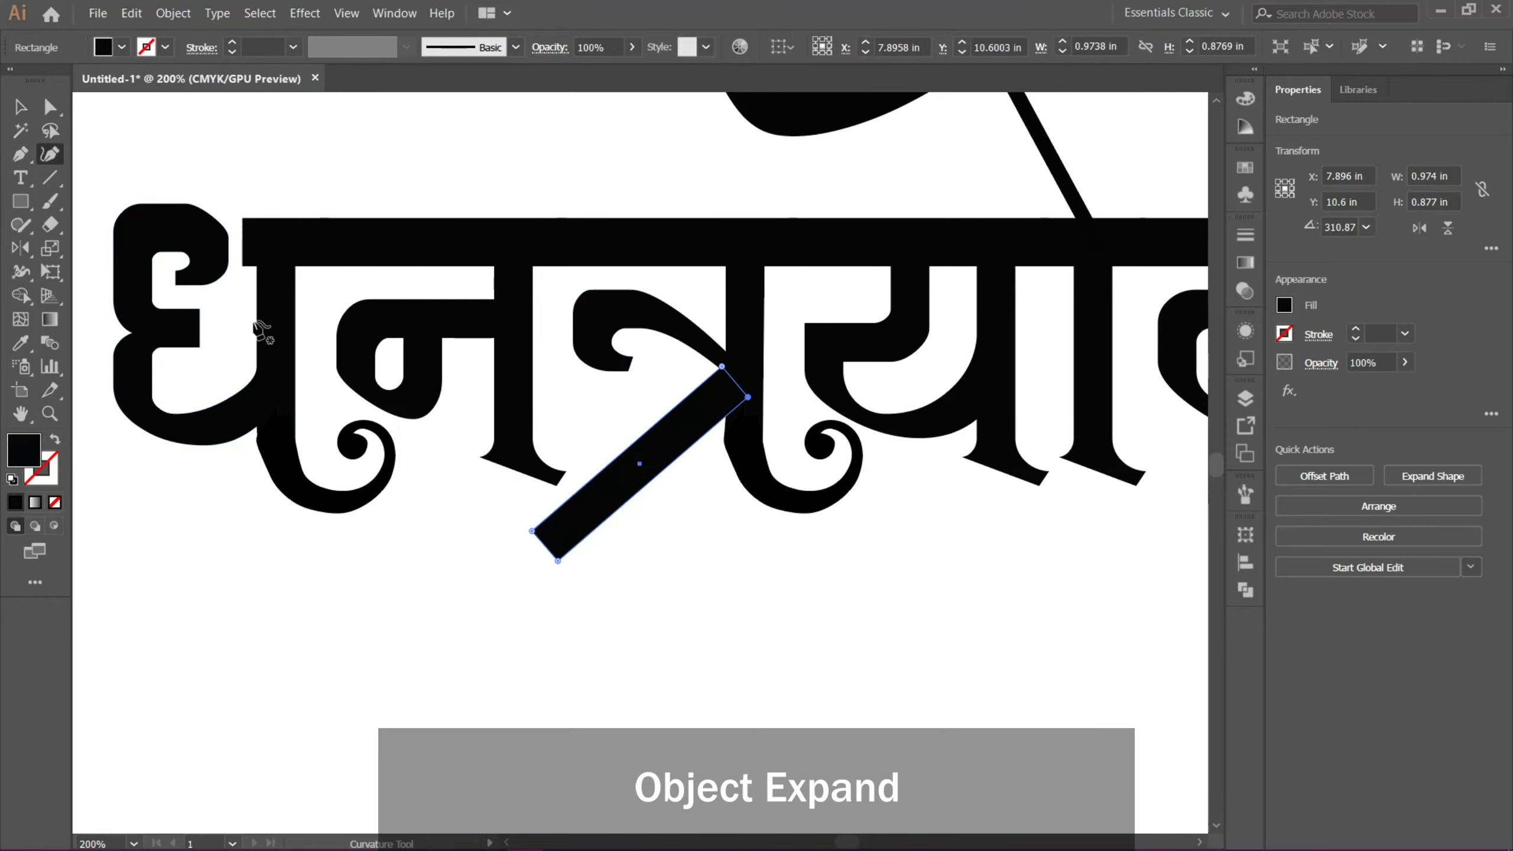
left_click_drag(558, 562, 399, 695)
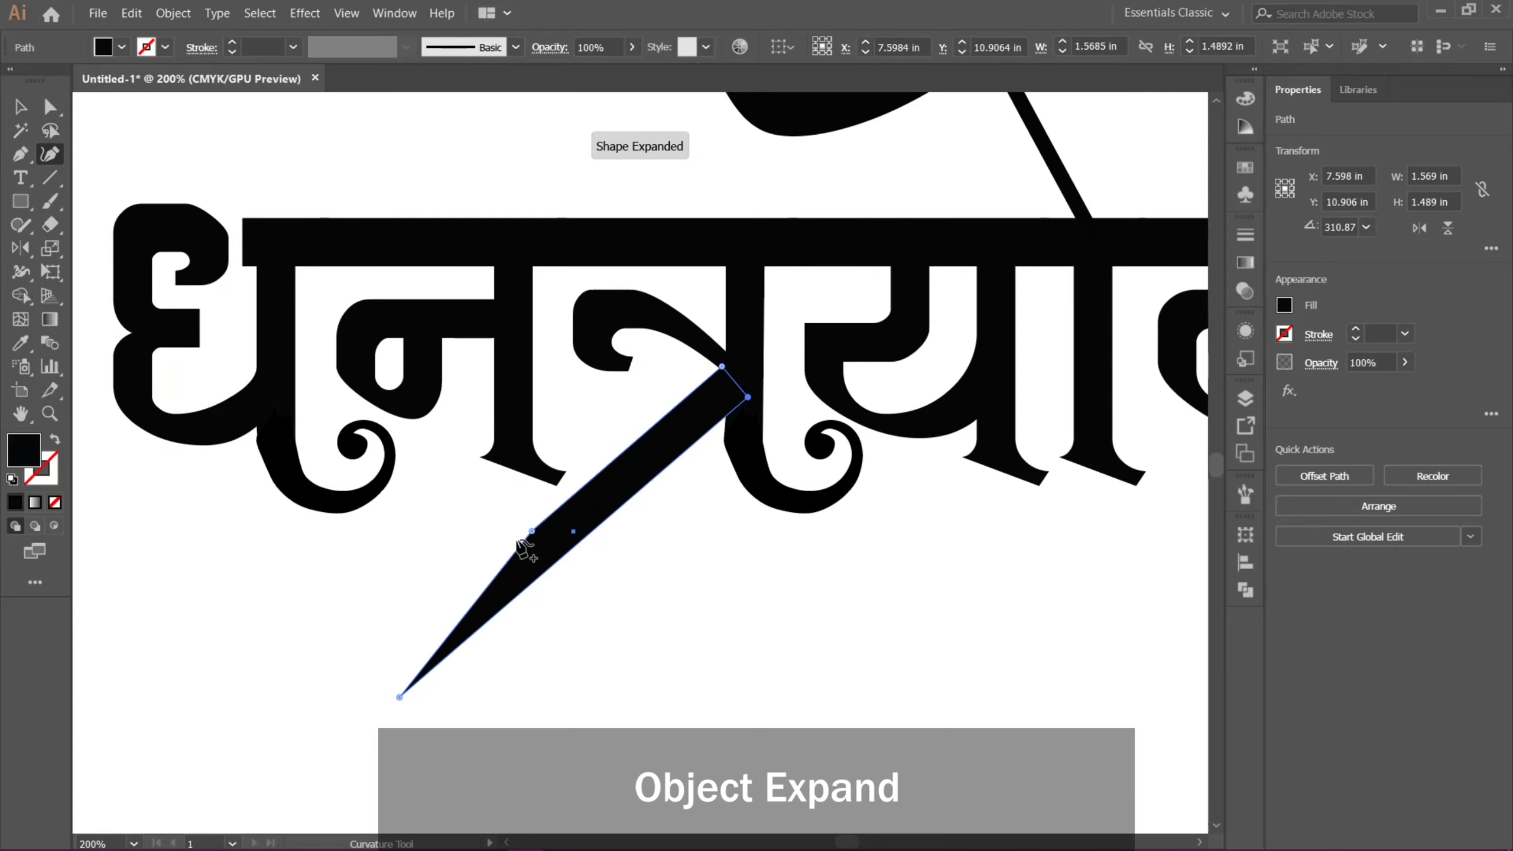
left_click_drag(531, 533, 403, 641)
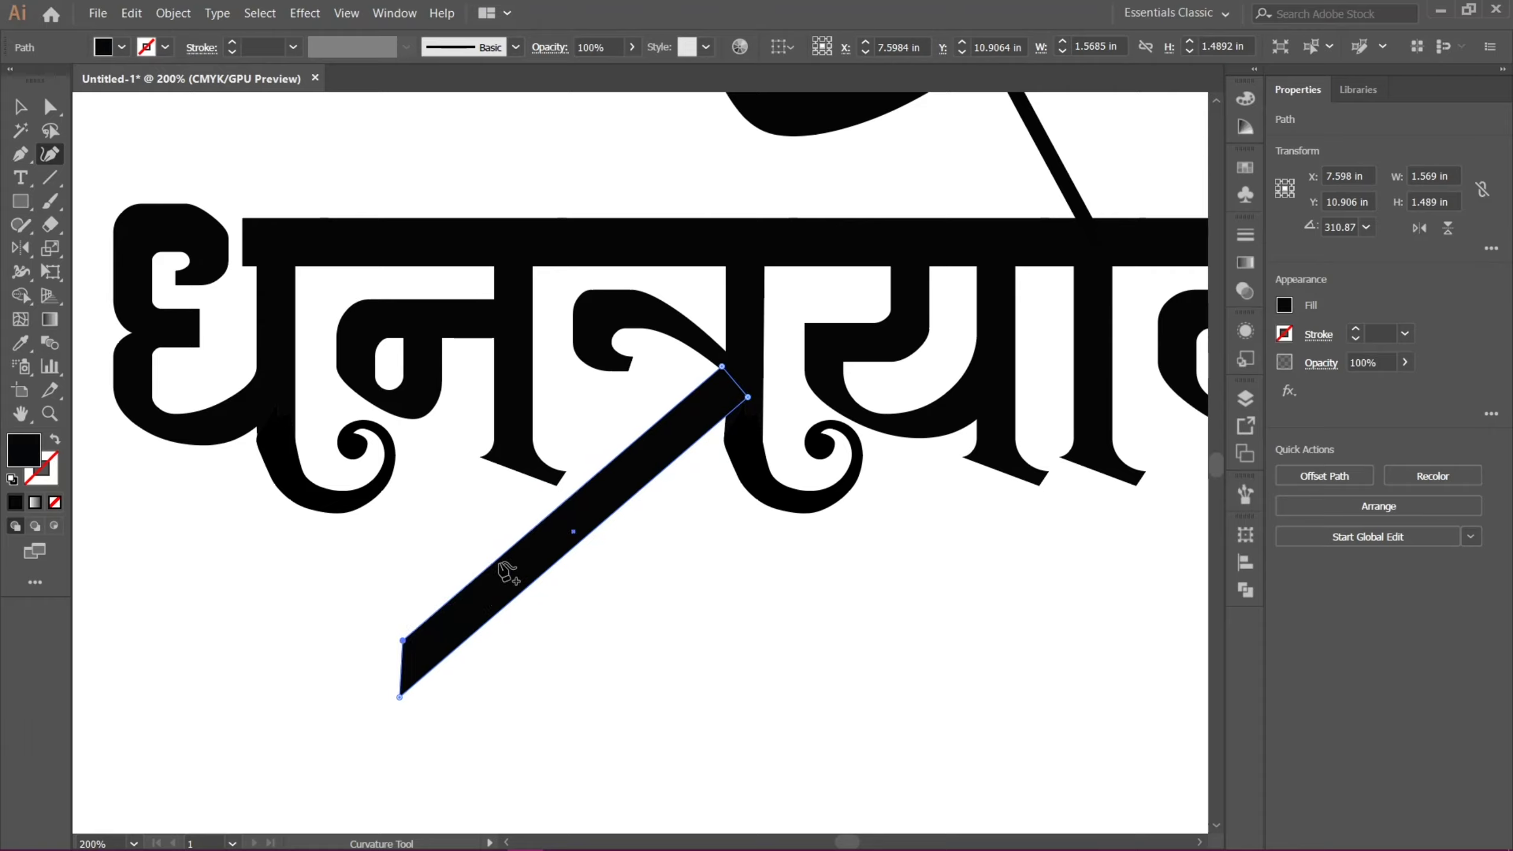
left_click_drag(503, 556, 561, 592)
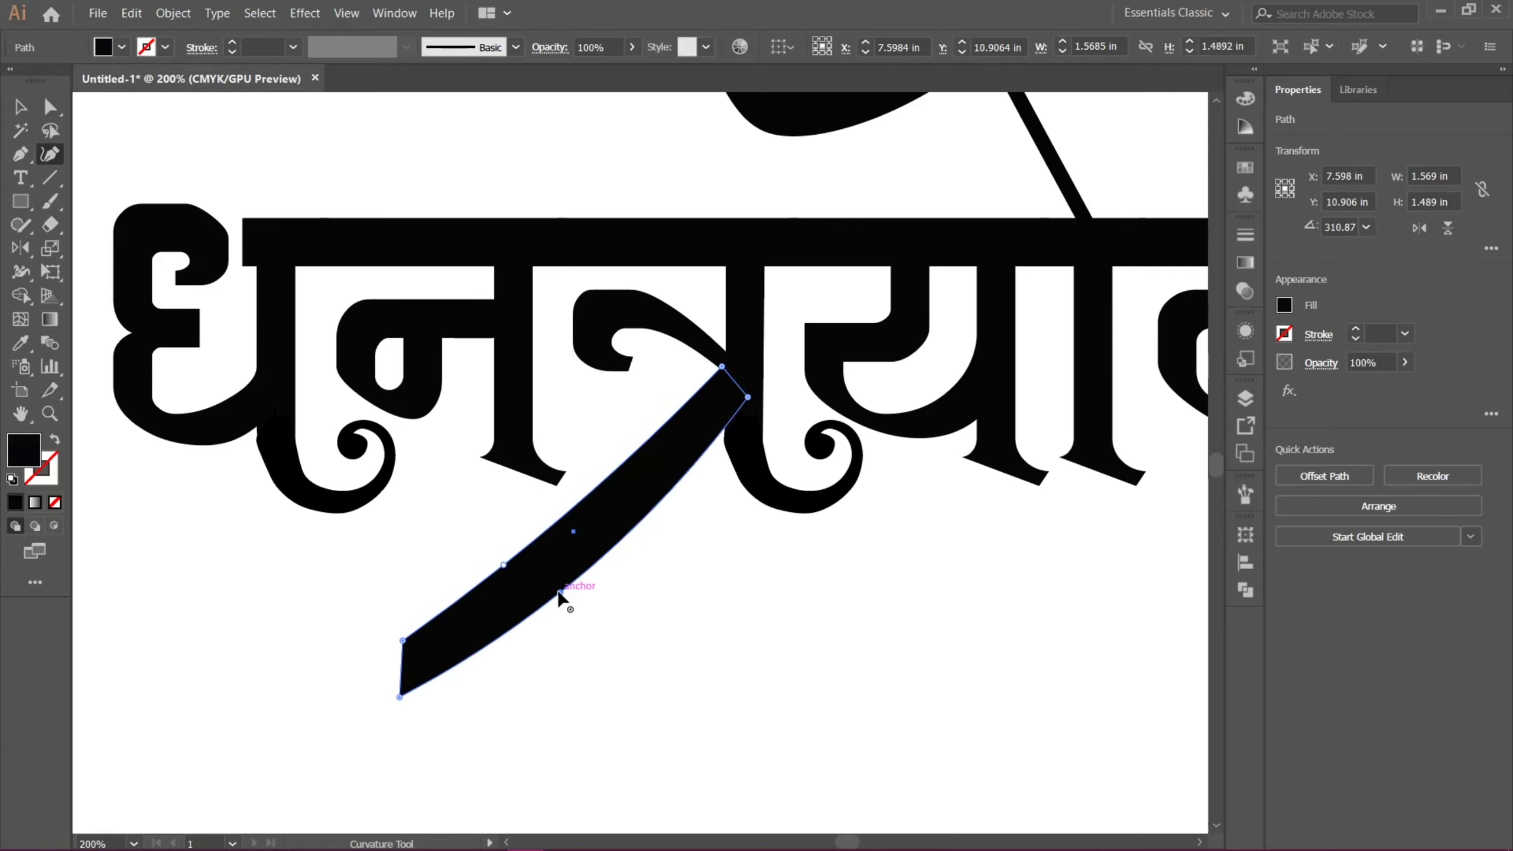
Swing the lower end of the bowed stroke up and left beneath न, forming a sweep about 1.92 by 1.17 in
left_click_drag(402, 638, 320, 539)
left_click_drag(399, 696, 350, 623)
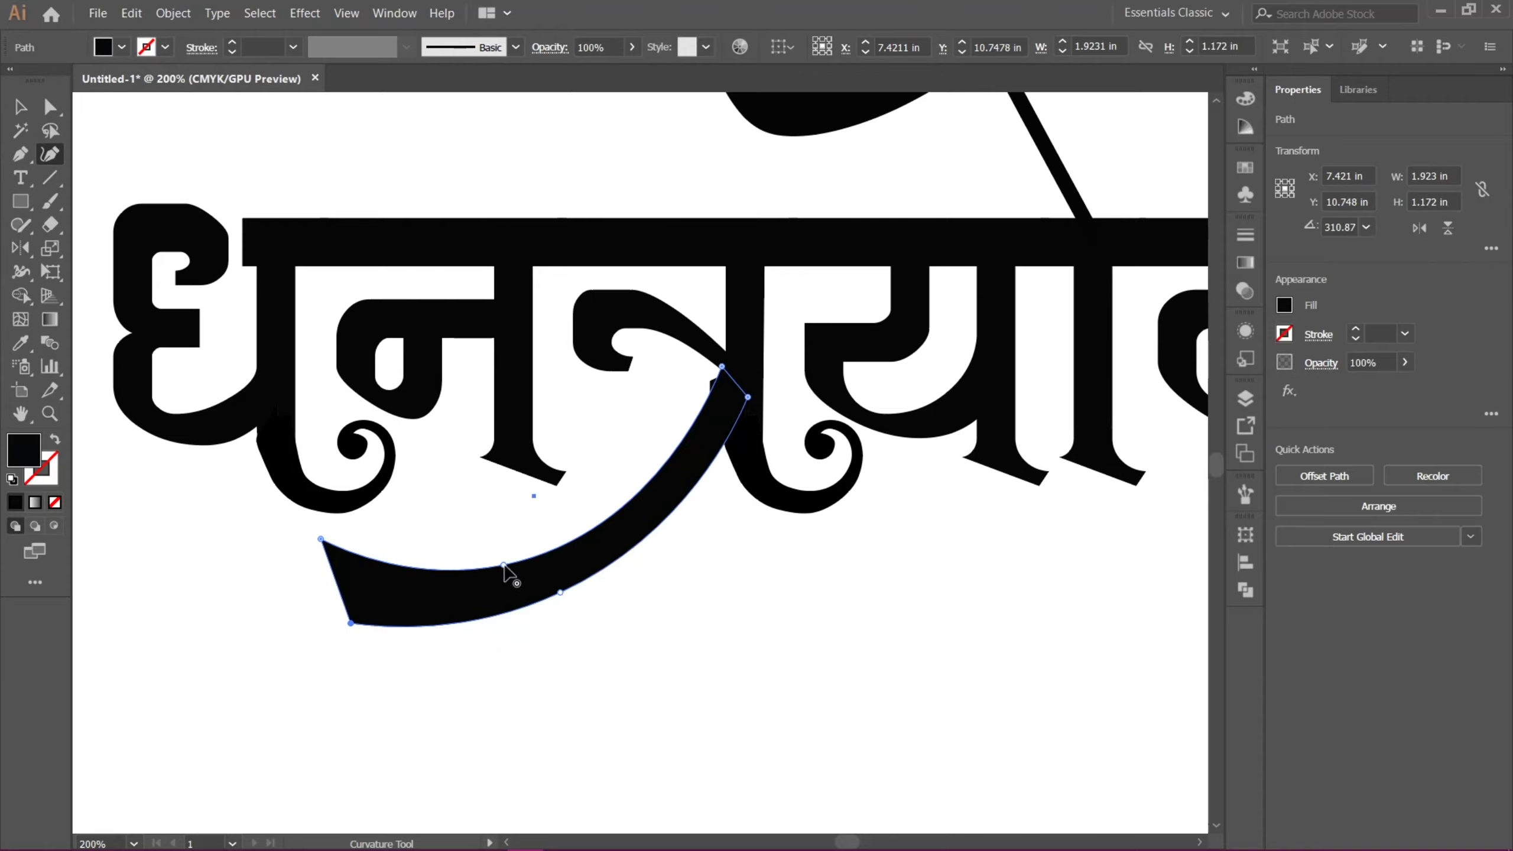
left_click_drag(504, 565, 499, 559)
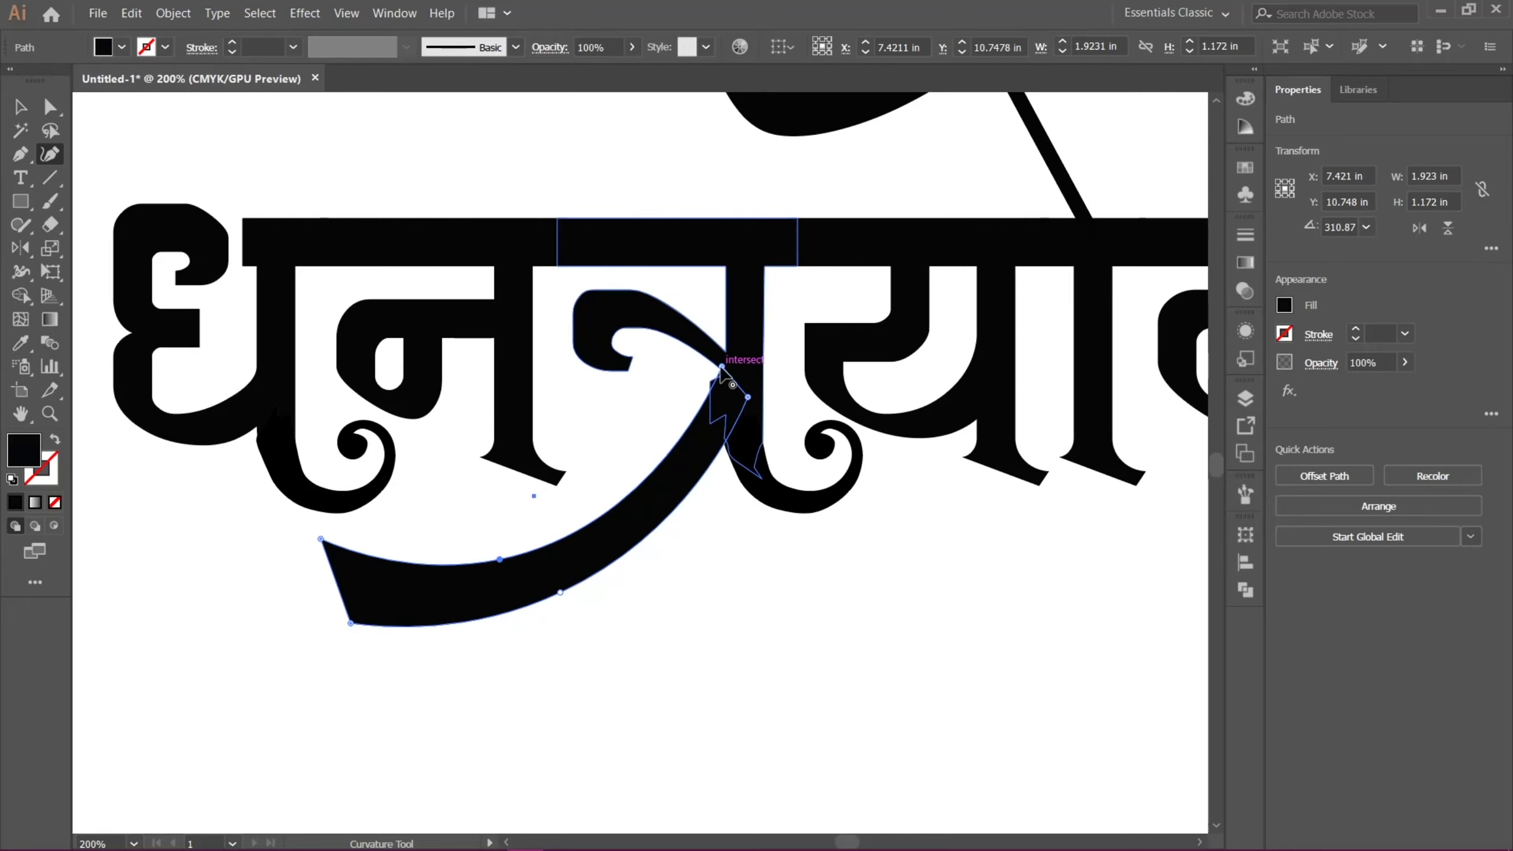
Shift the sweep's upper end slightly down and left, extend its far tip to about 2.13 in overall width, and round the end edge
left_click_drag(722, 366, 736, 402)
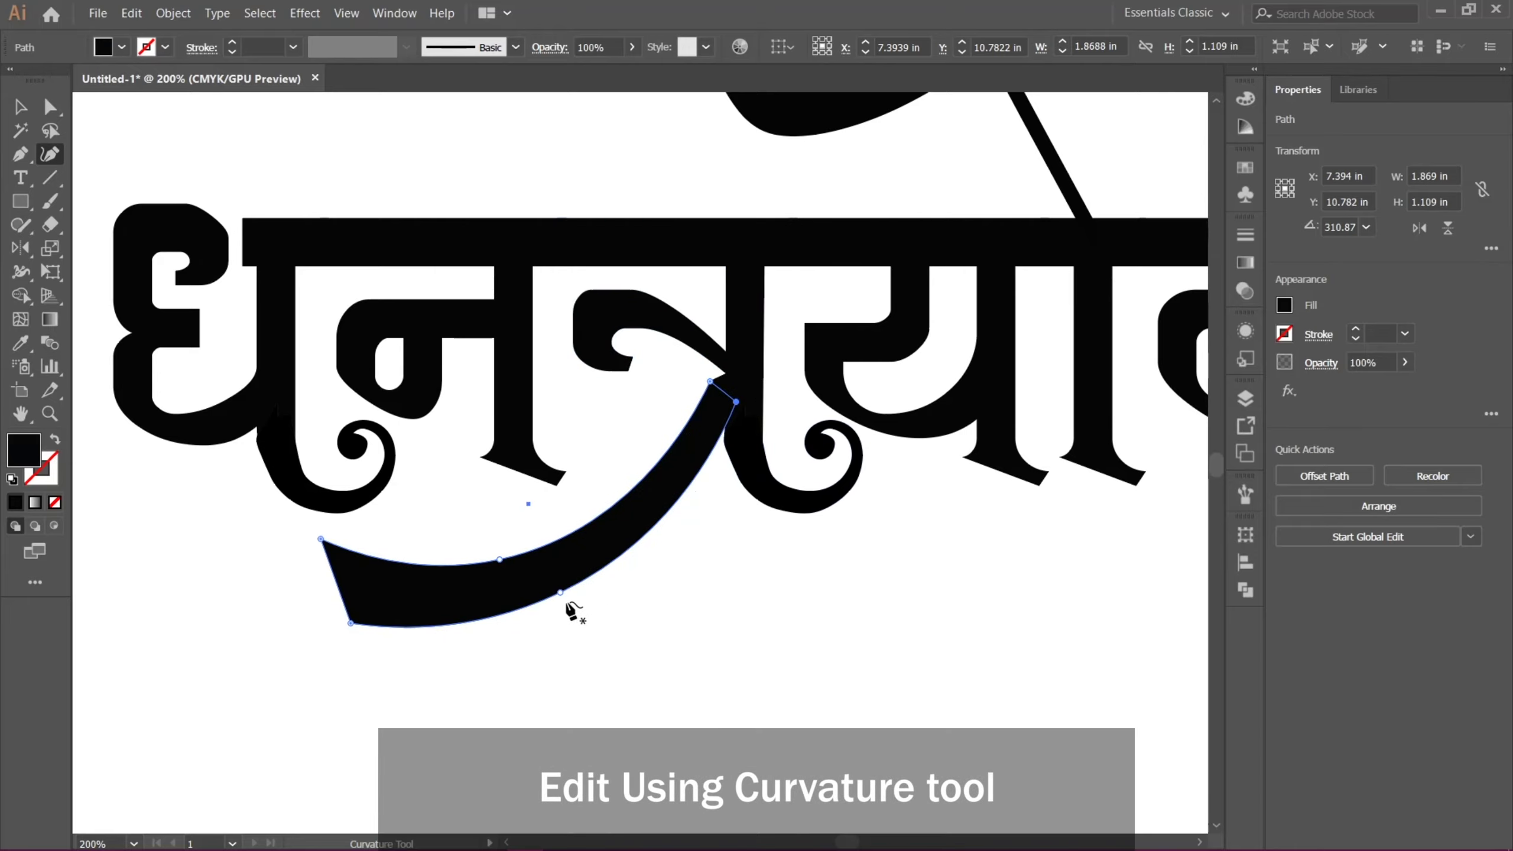
left_click_drag(321, 539, 261, 507)
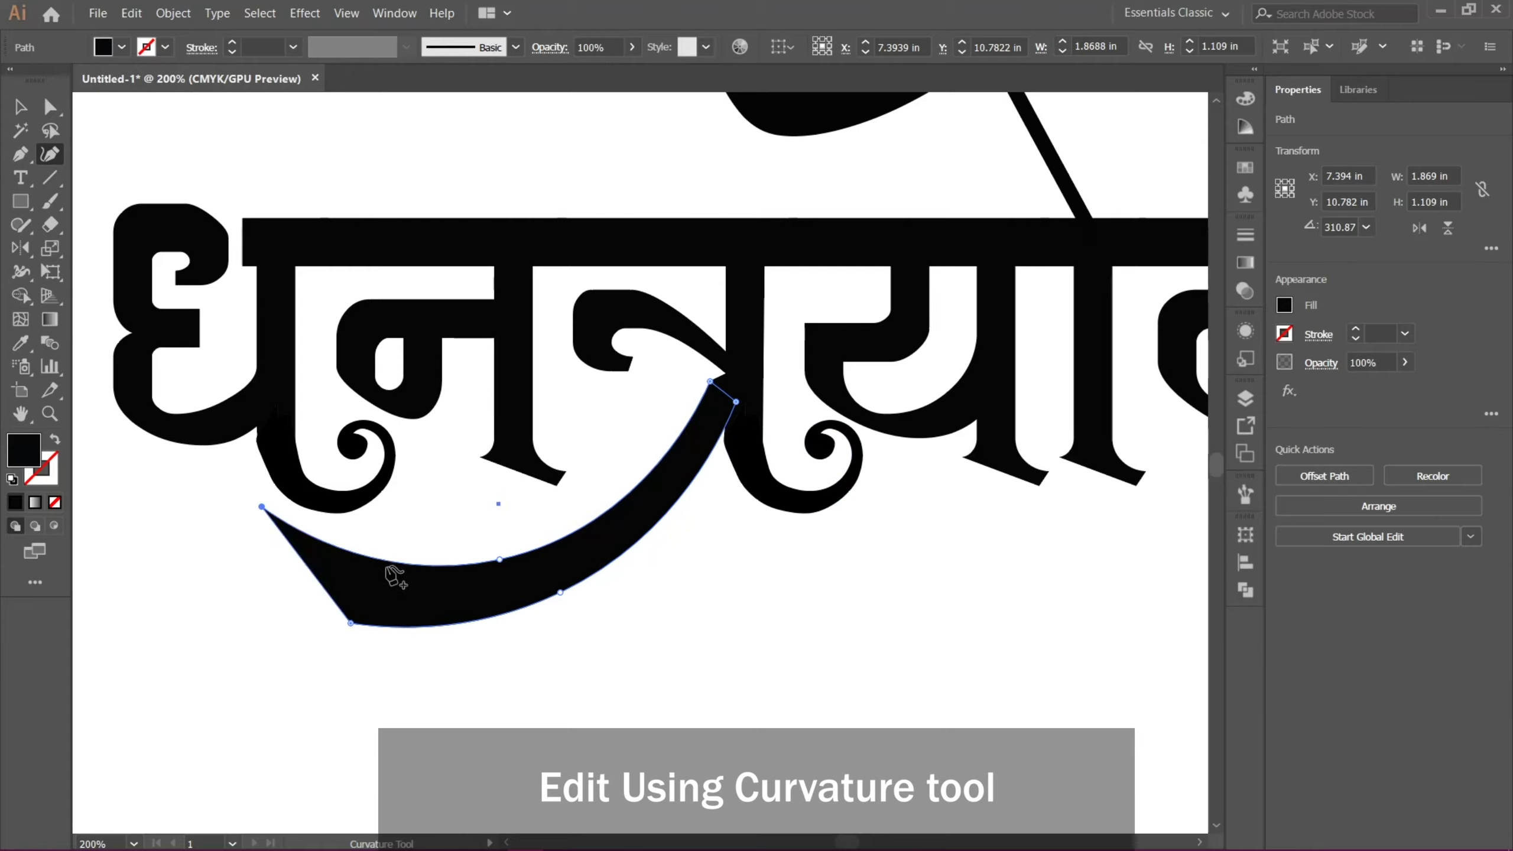
left_click_drag(346, 620, 294, 569)
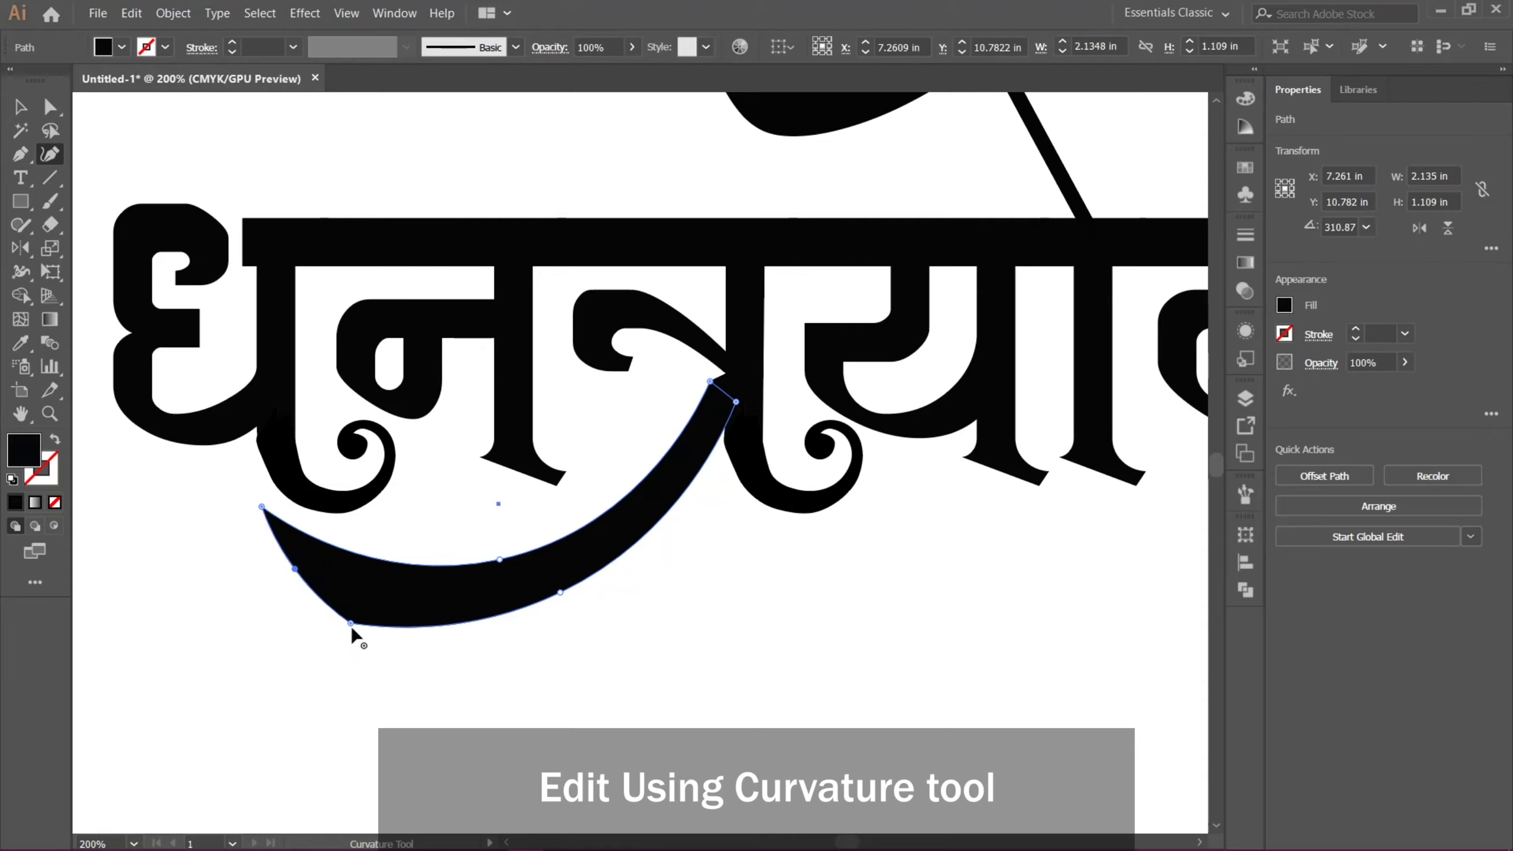
Pull the sweep's lower far corner slightly inward and extend its inner upper corner to meet त्र, making it about 2.13 by 1.17 in
left_click_drag(351, 623, 345, 614)
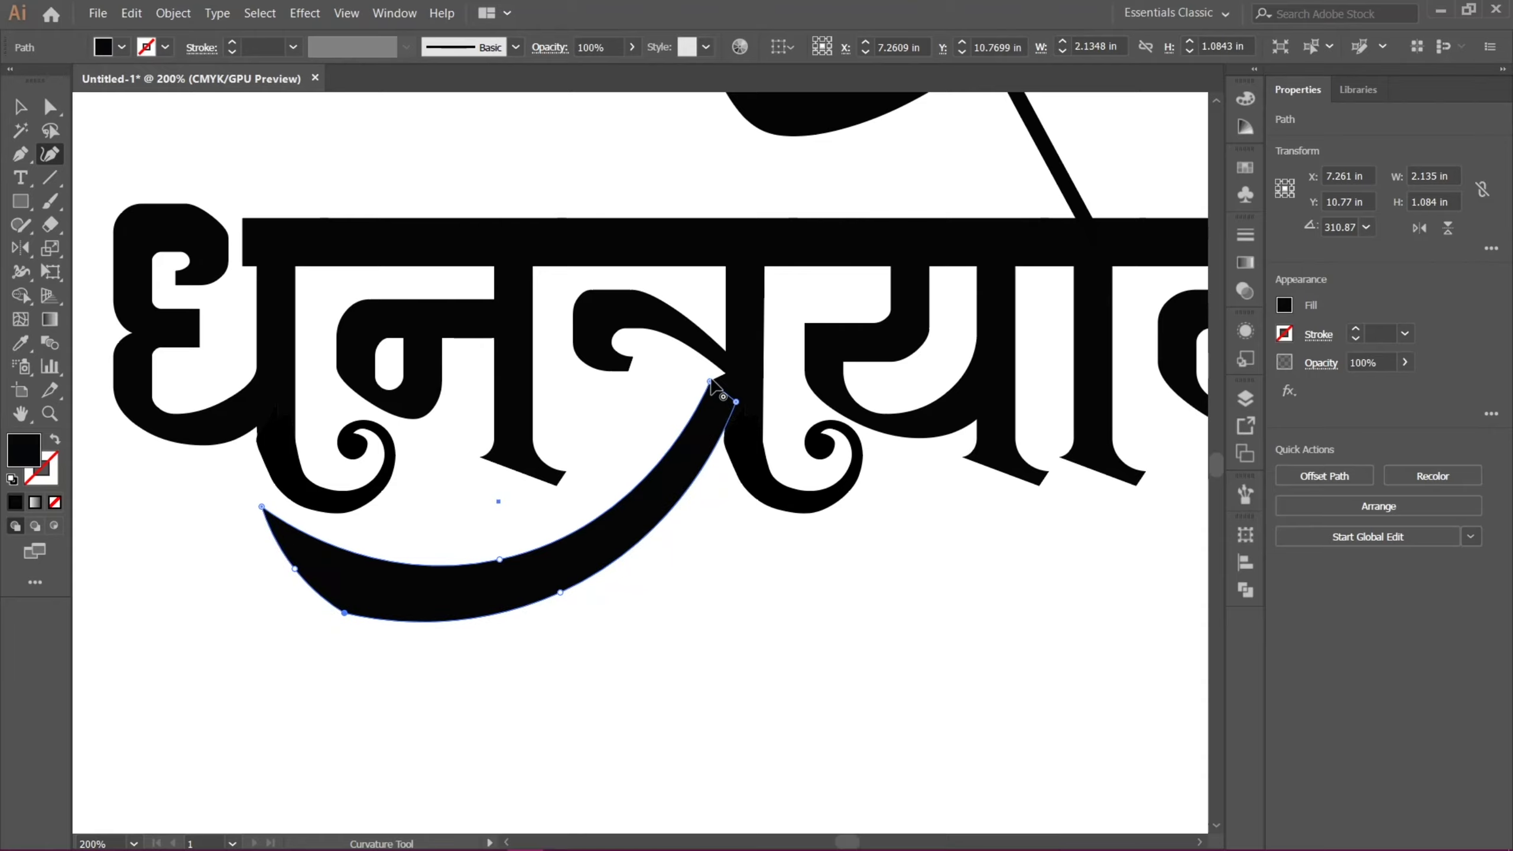
mouse_move(709, 380)
left_mouse_down()
mouse_move(722, 361)
mouse_move(706, 386)
left_mouse_up()
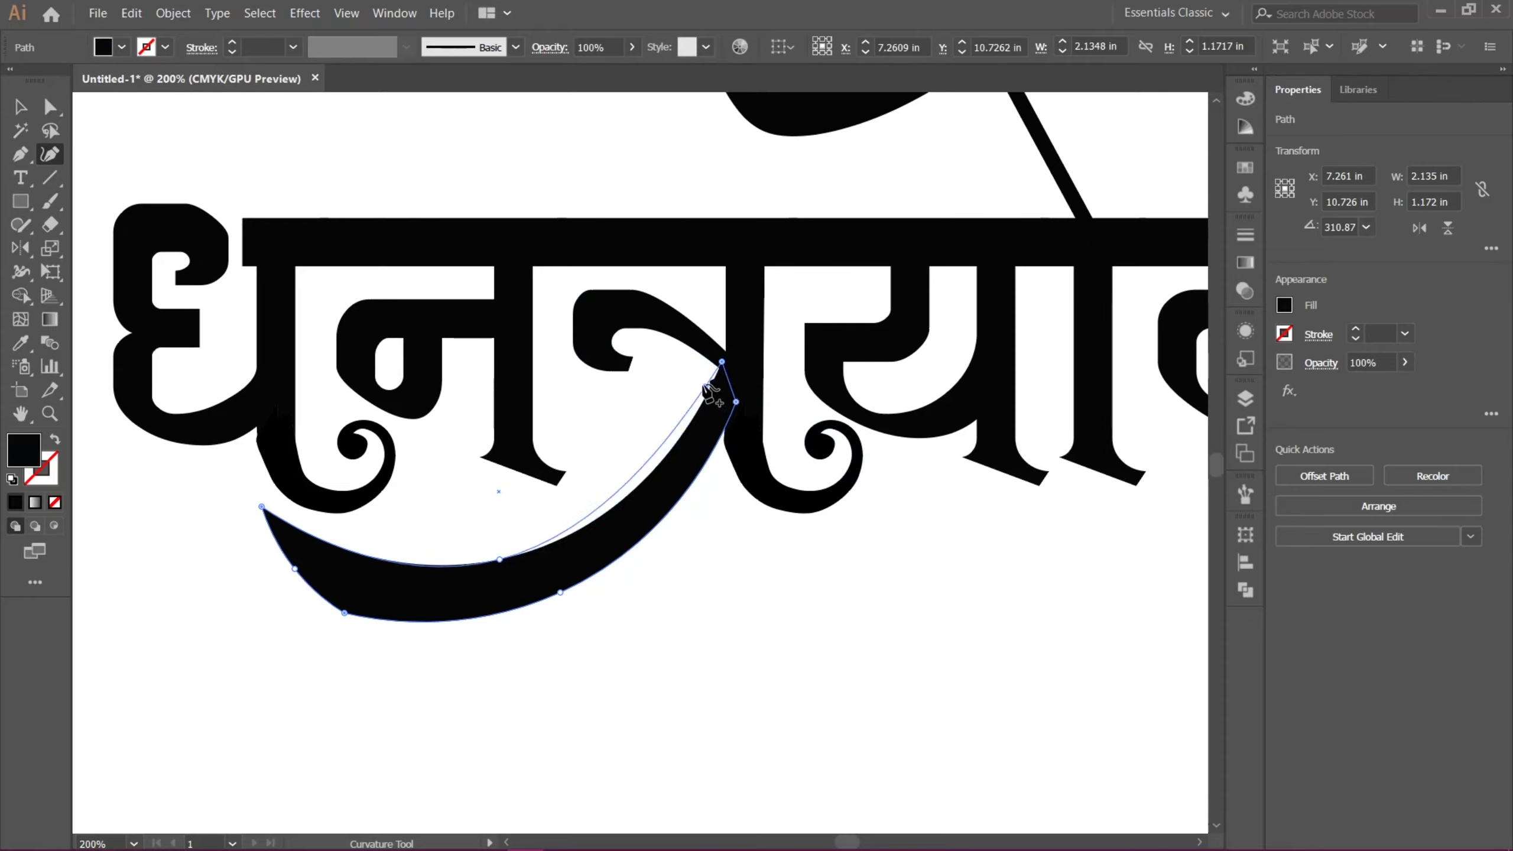
left_click(18, 112)
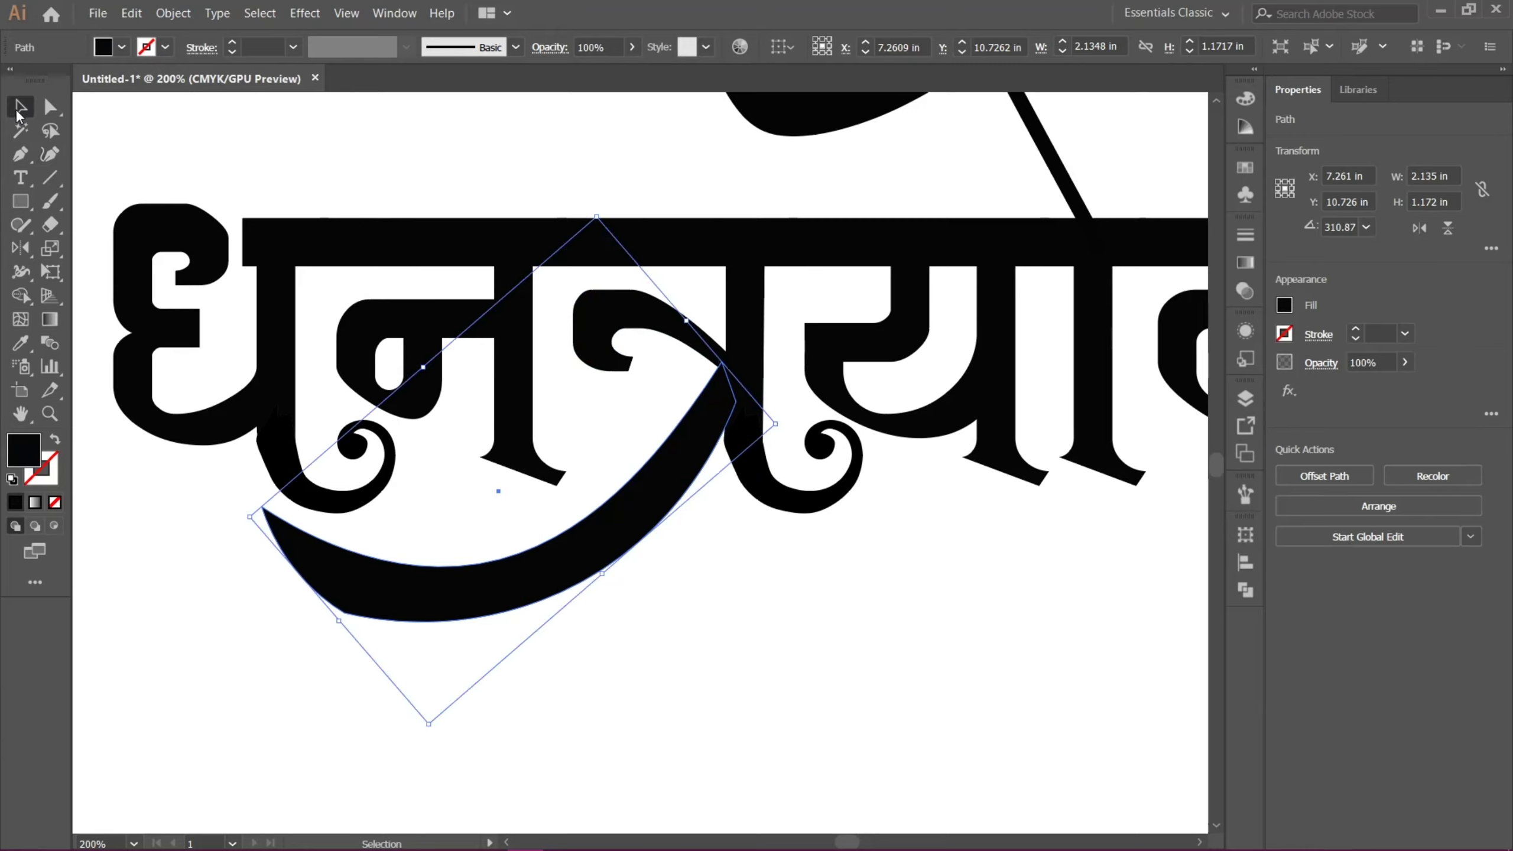
left_click(808, 611)
Delete the peacock artwork with its leftover curls below the word and the spare vowel stroke above it
key("ctrl+minus")
key("ctrl+minus")
key("ctrl+minus")
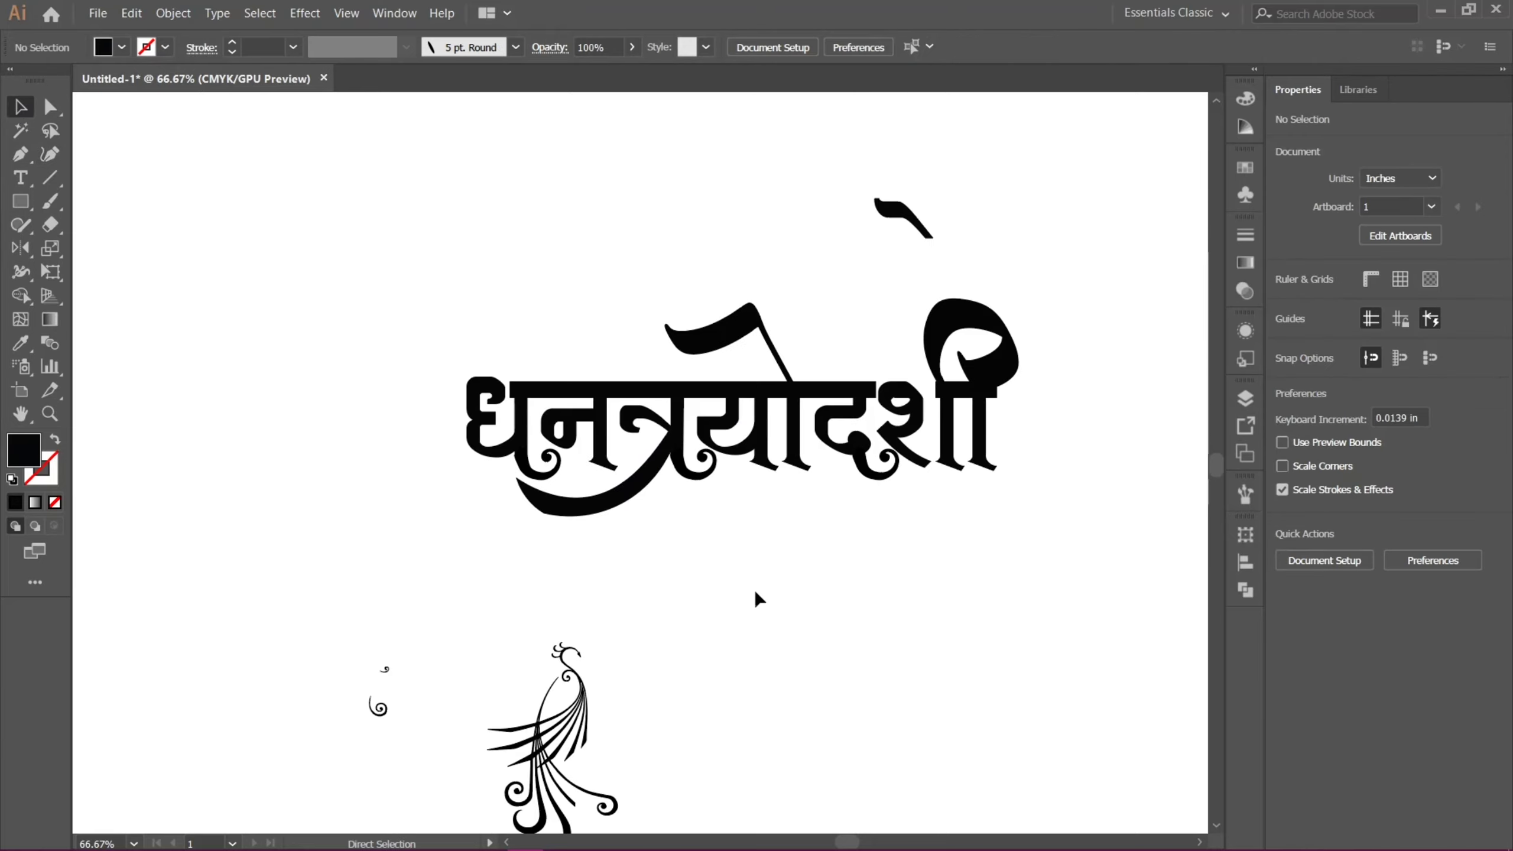
left_click_drag(321, 591, 816, 834)
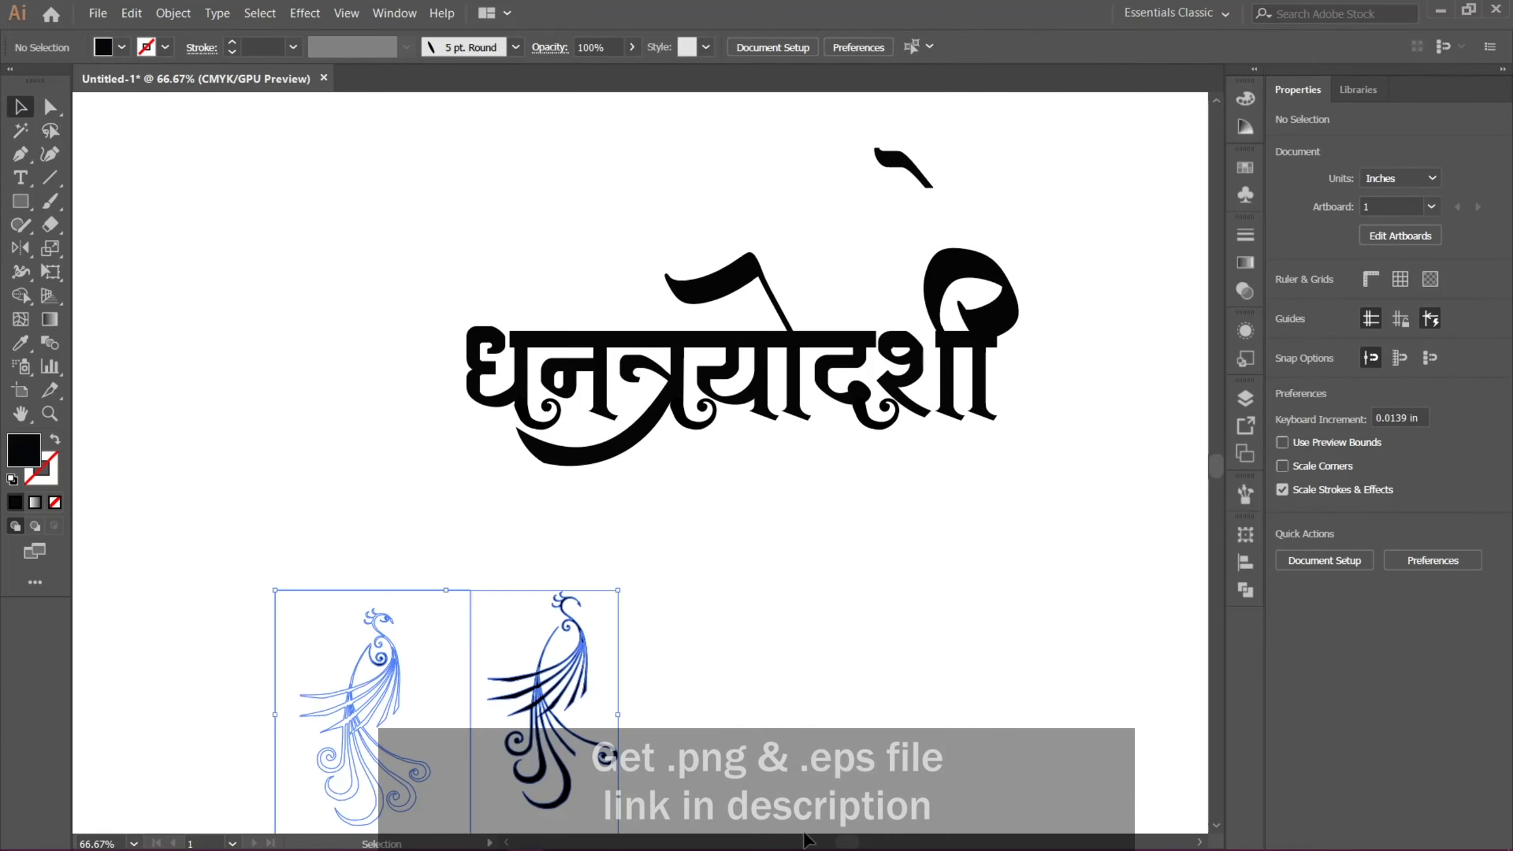
key("Delete")
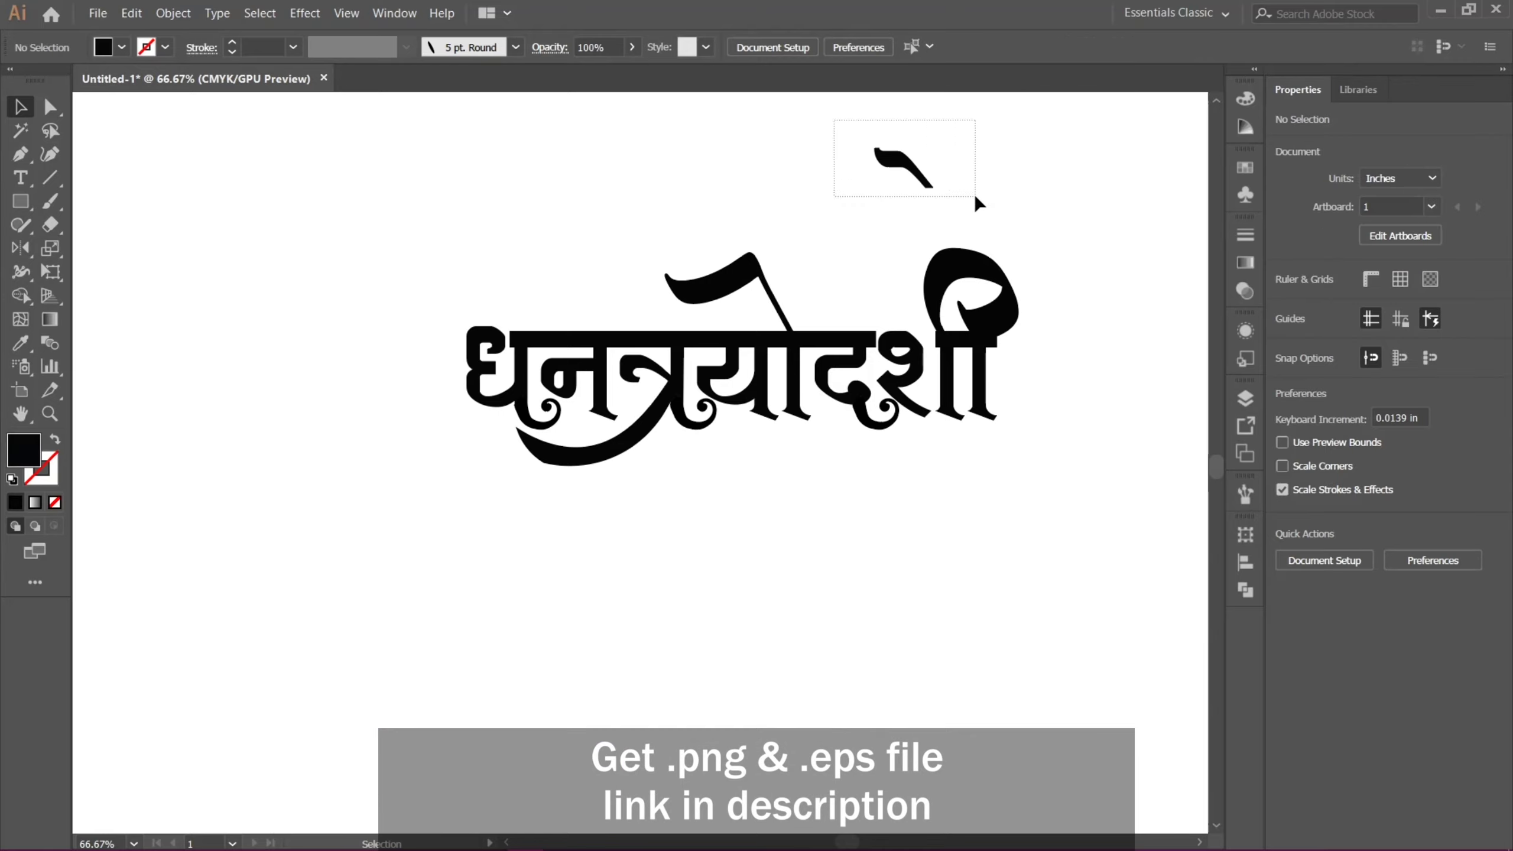
left_click_drag(975, 196, 975, 197)
key("Delete")
Select the entire धनत्रयोदशी lettering and expand the appearance of its brush strokes into filled shapes
left_click_drag(502, 543, 1110, 233)
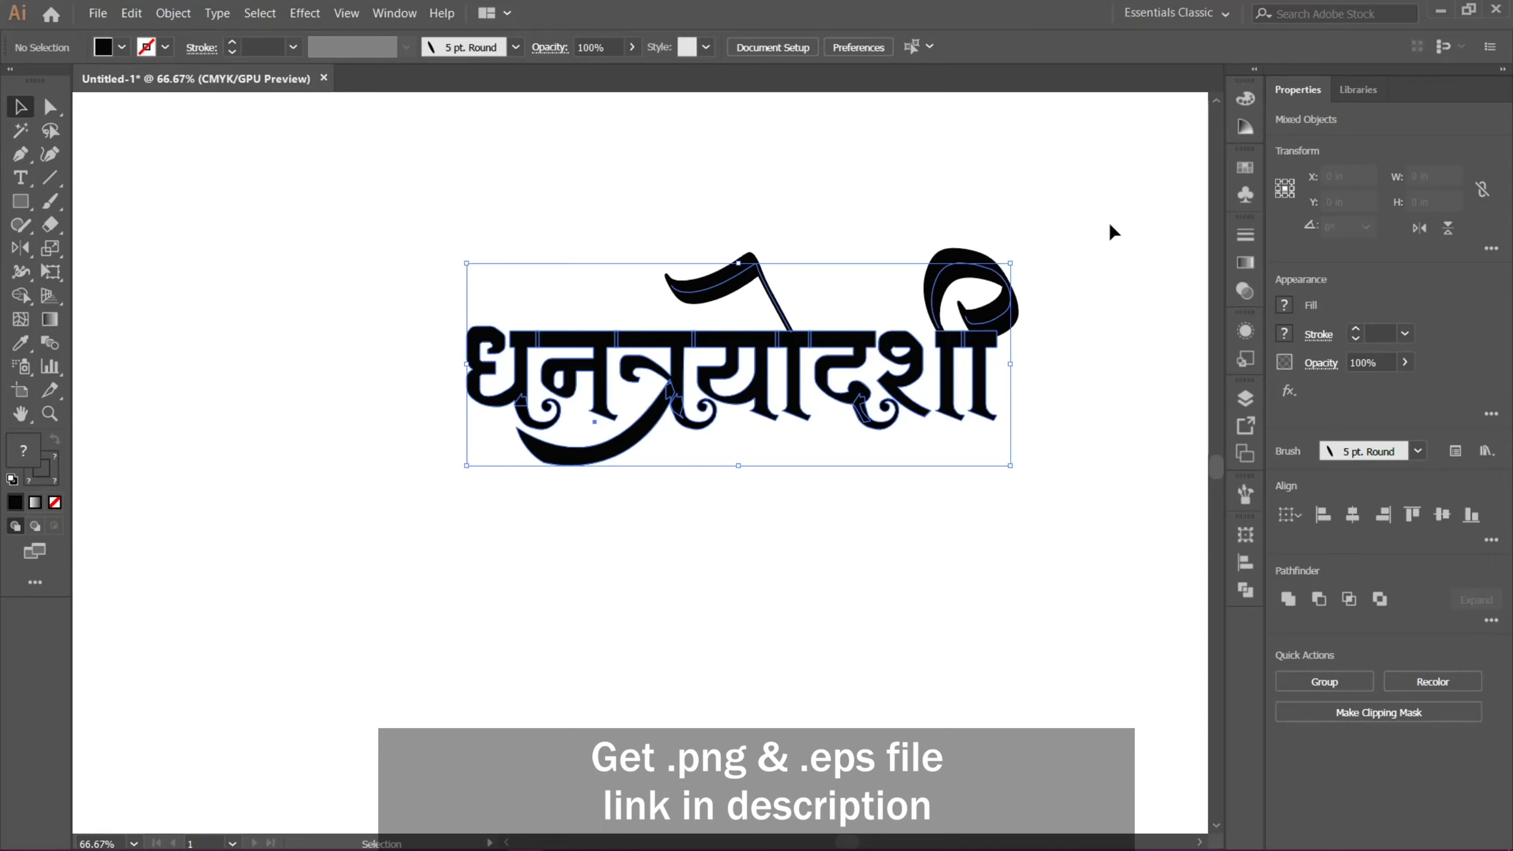
key("ctrl+0")
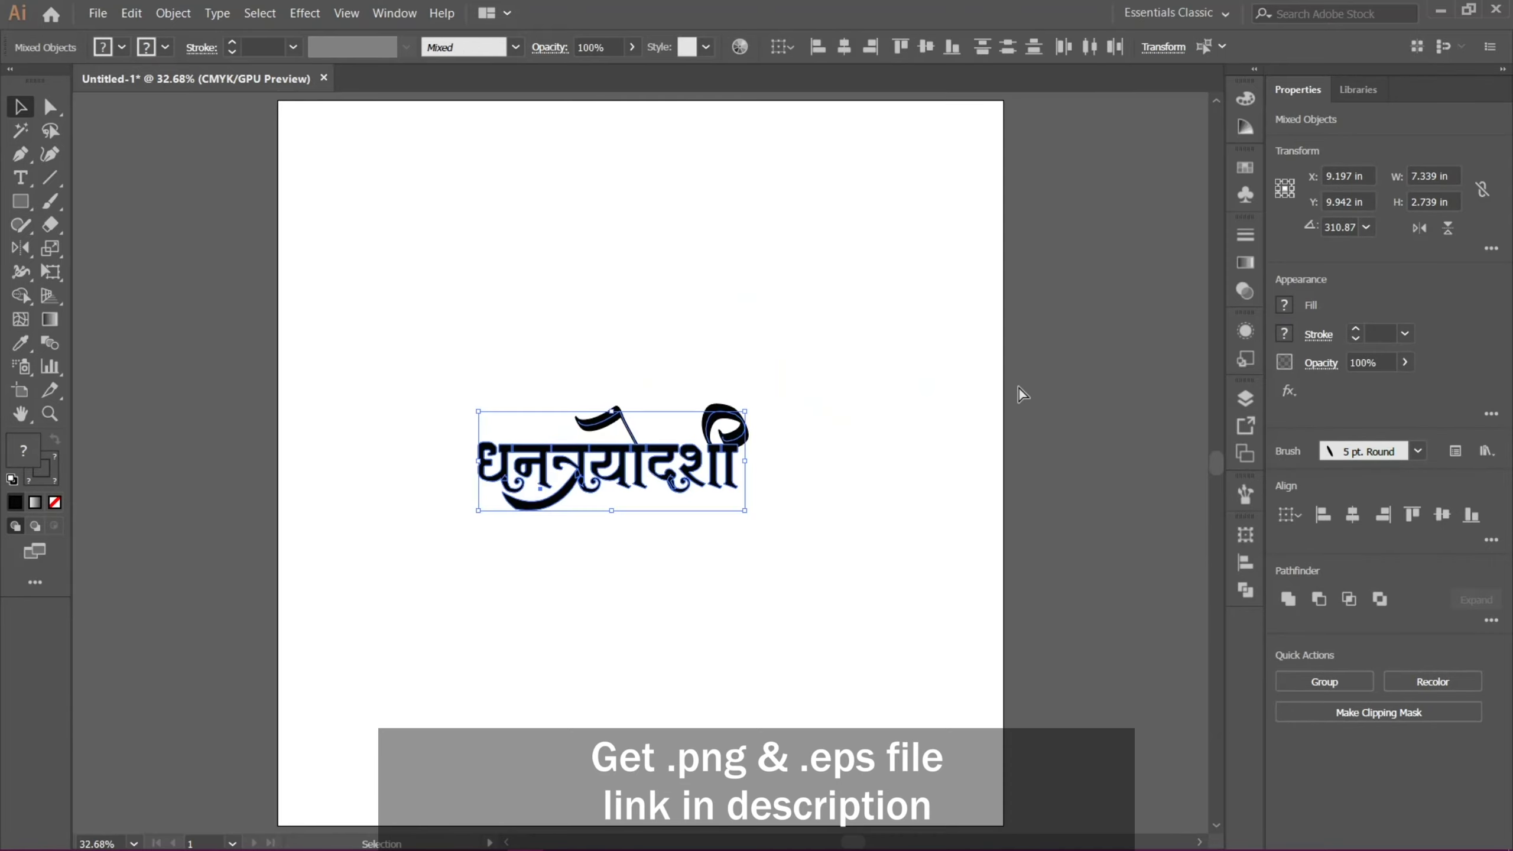
key("ctrl+1")
key("space")
left_click_drag(954, 700, 858, 660)
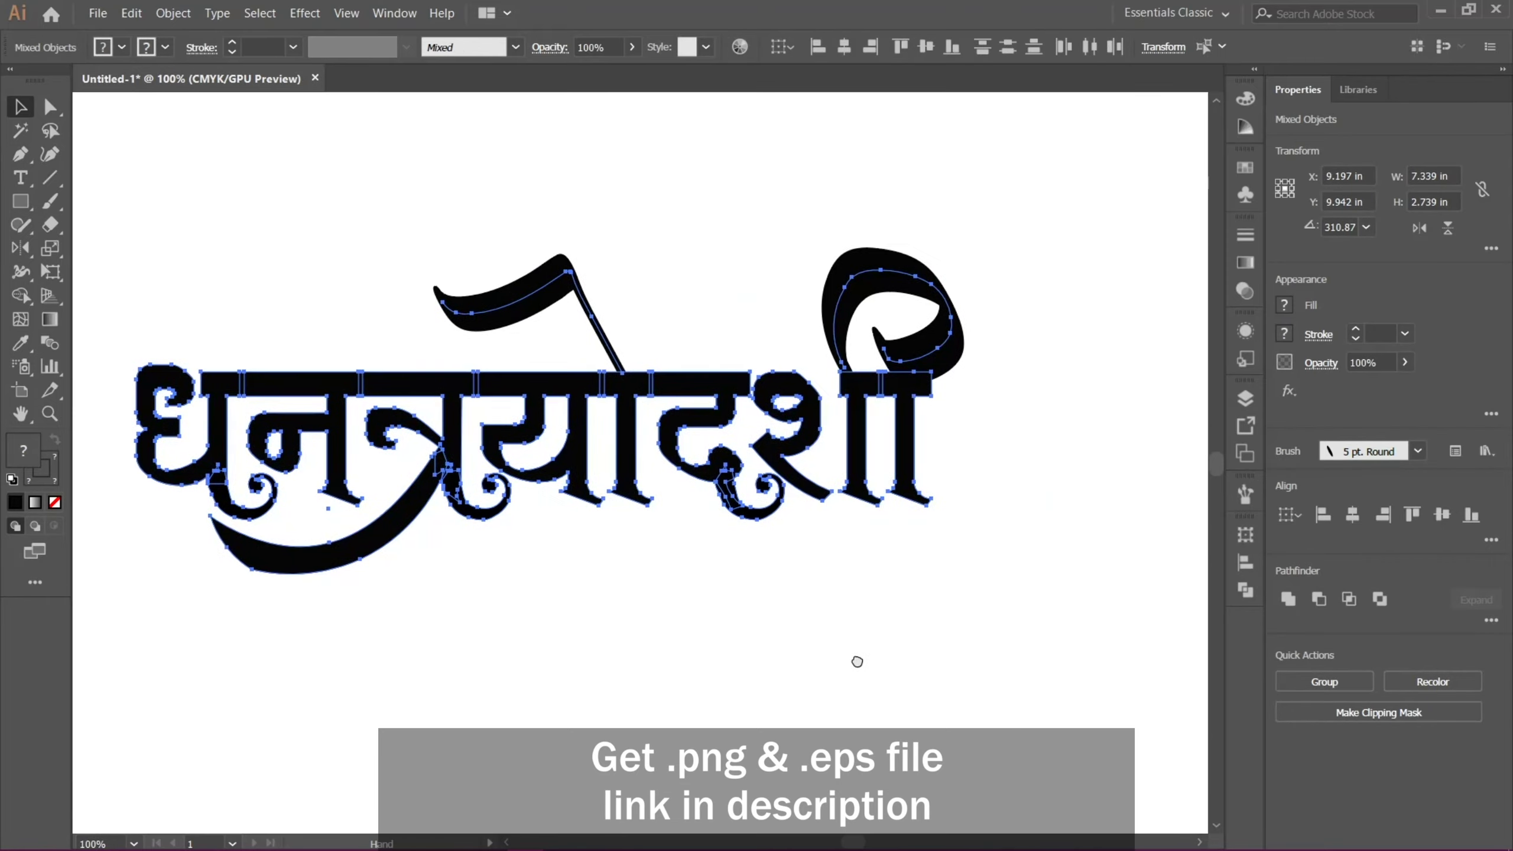
left_click_drag(109, 181, 1053, 691)
left_click(172, 12)
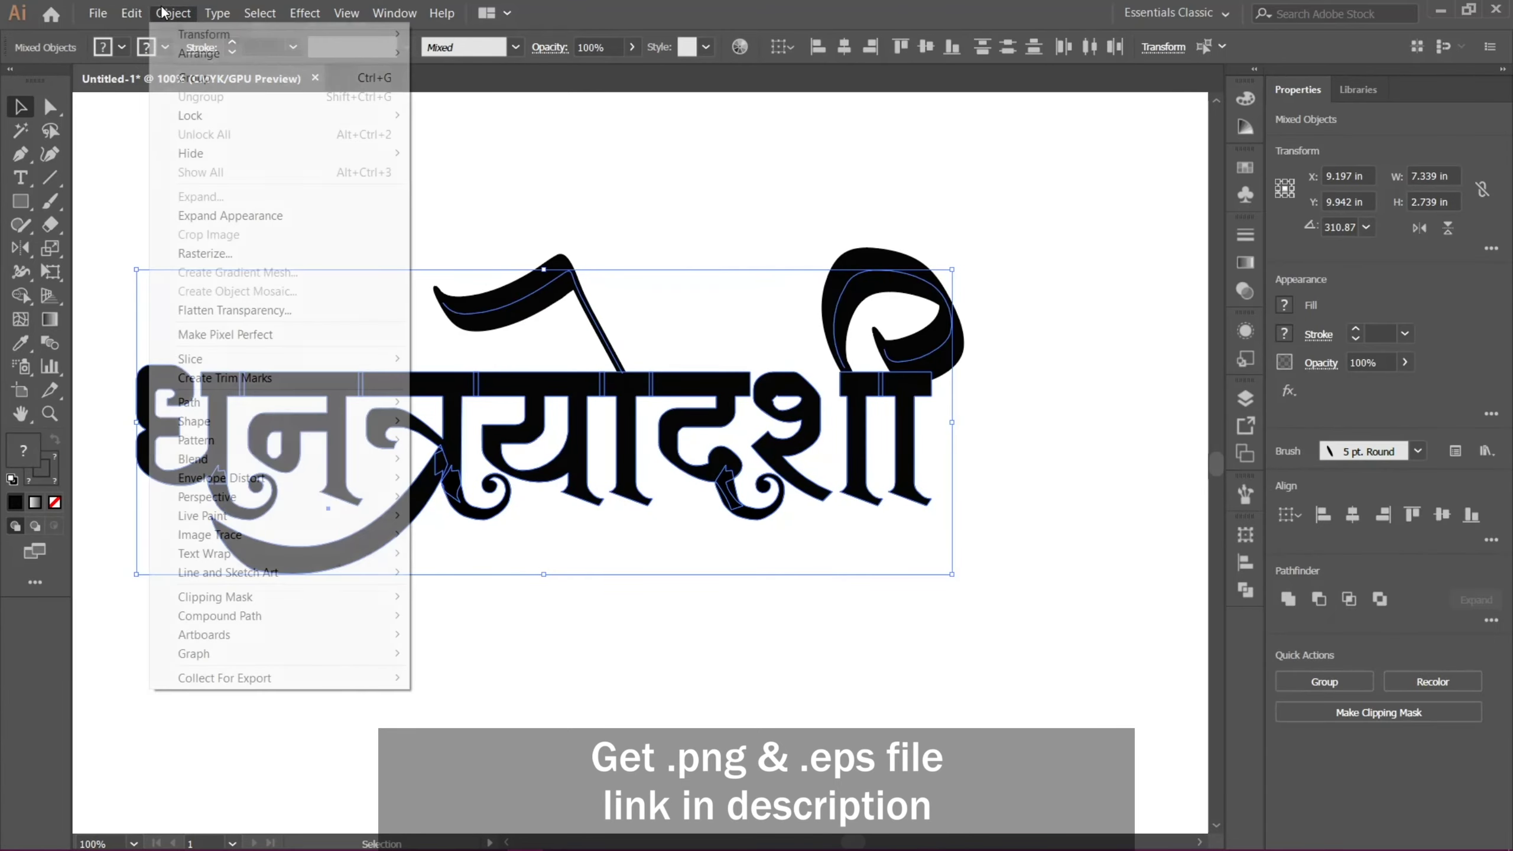
left_click(220, 232)
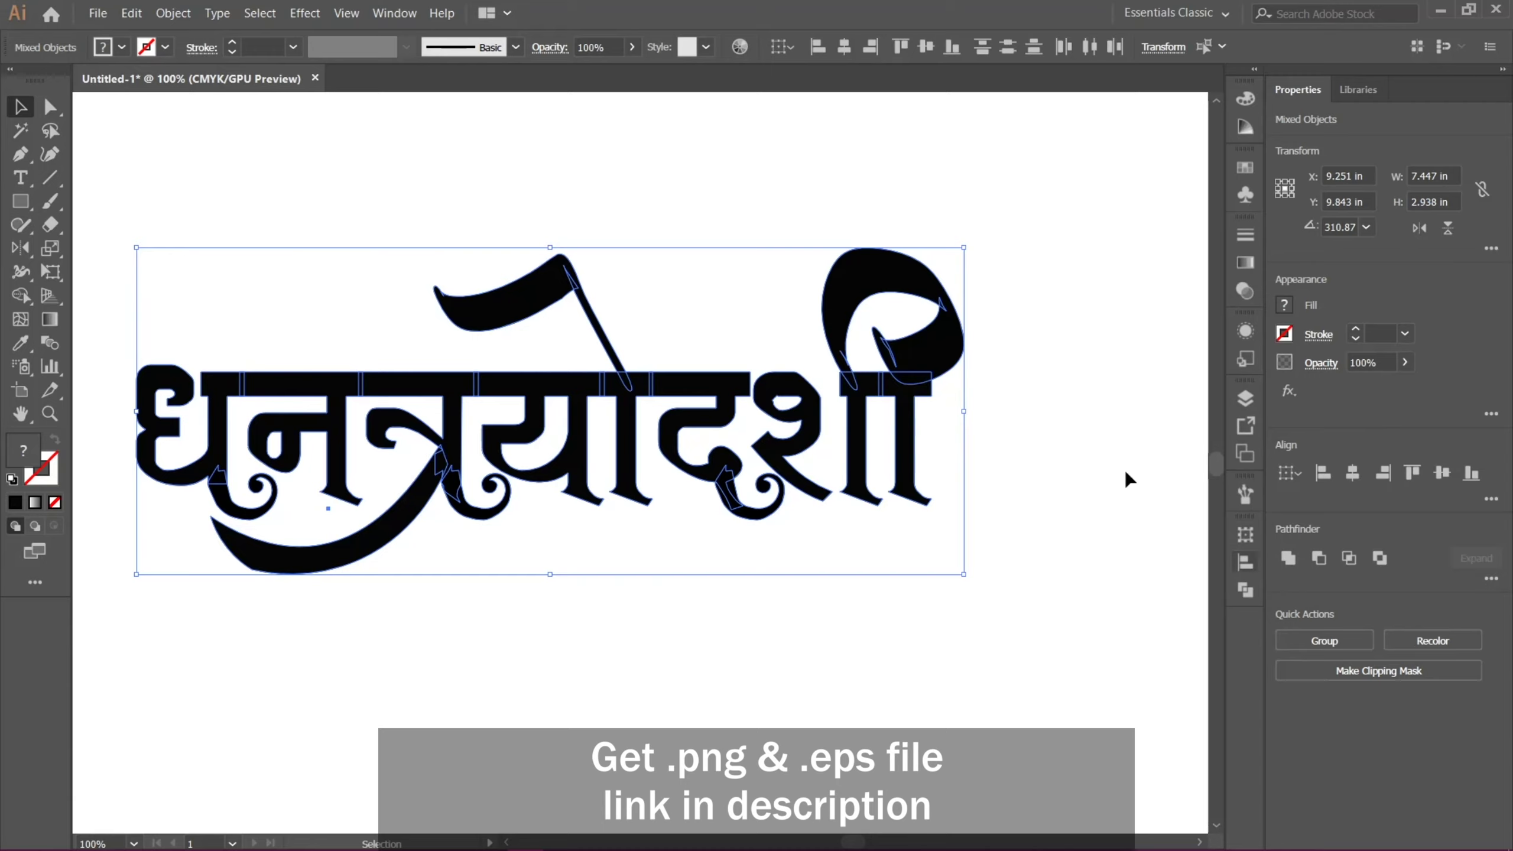
Unite all the lettering shapes with Pathfinder and move the merged word up and to the right
left_click(382, 15)
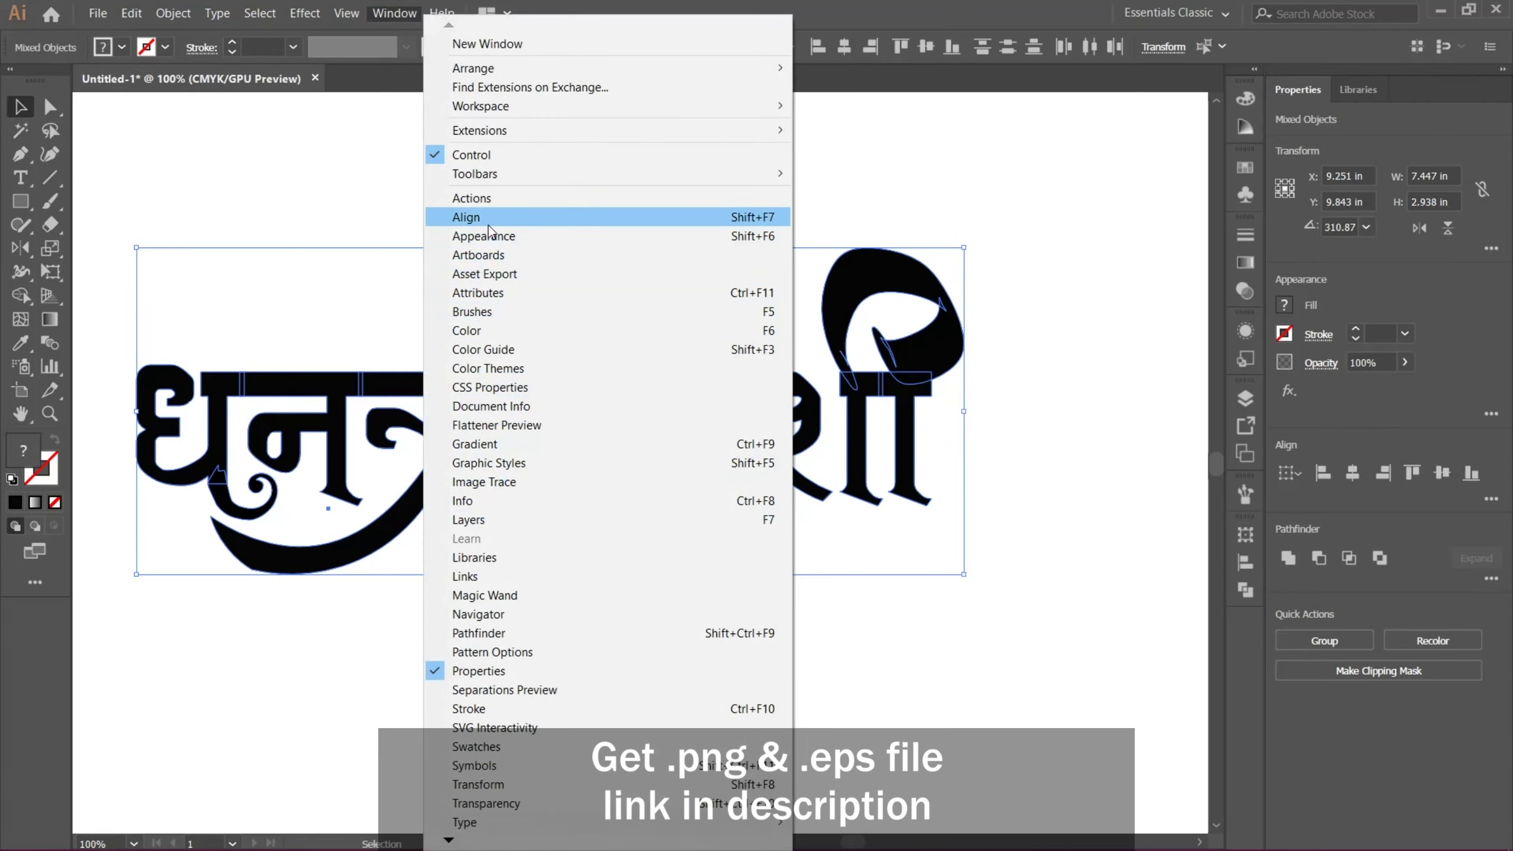
left_click(510, 632)
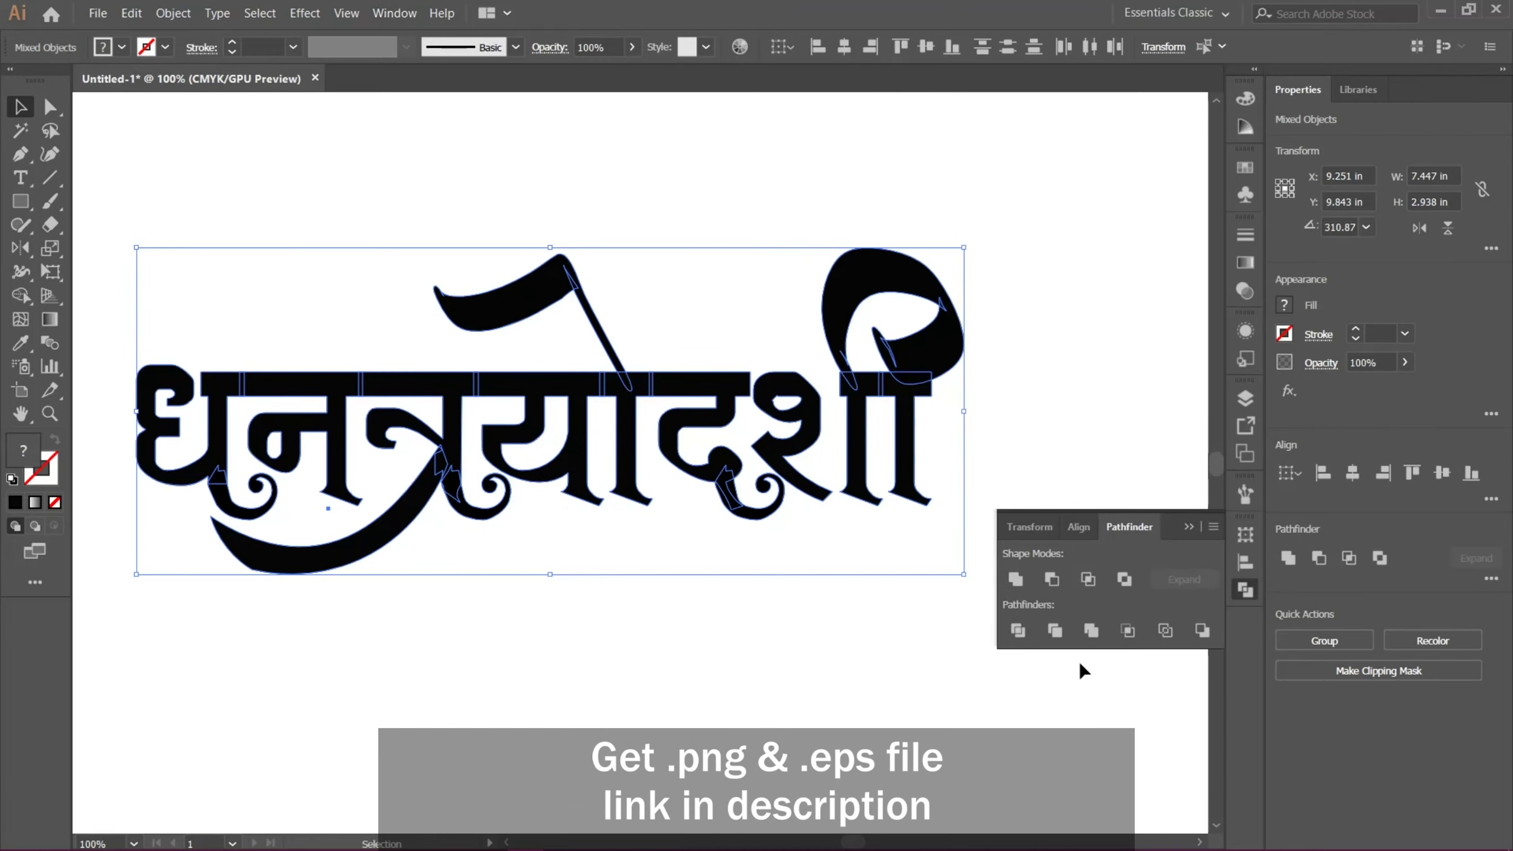
left_click(1015, 578)
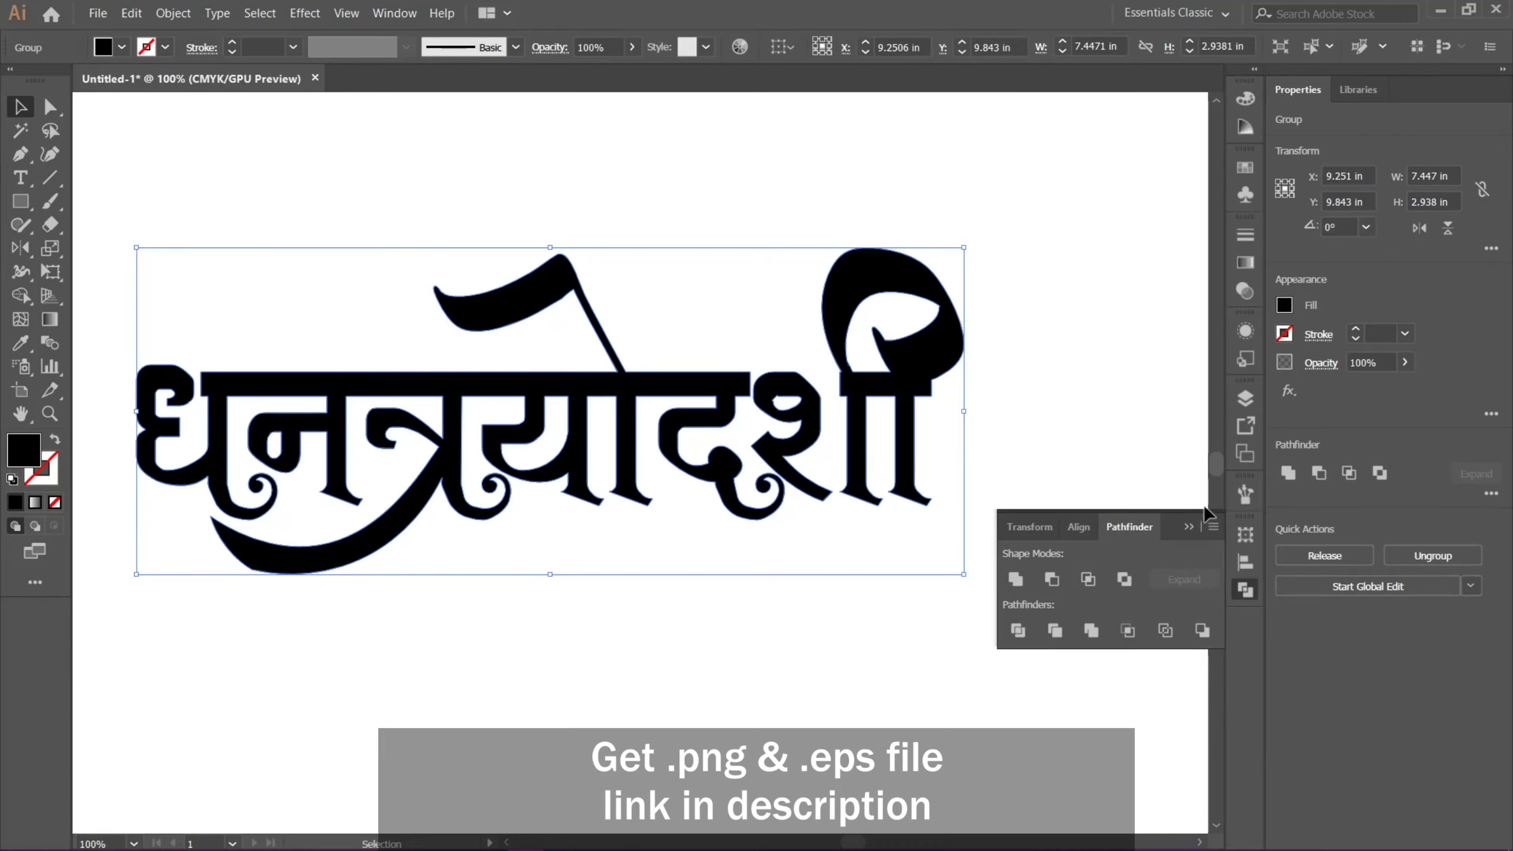
left_click(1244, 590)
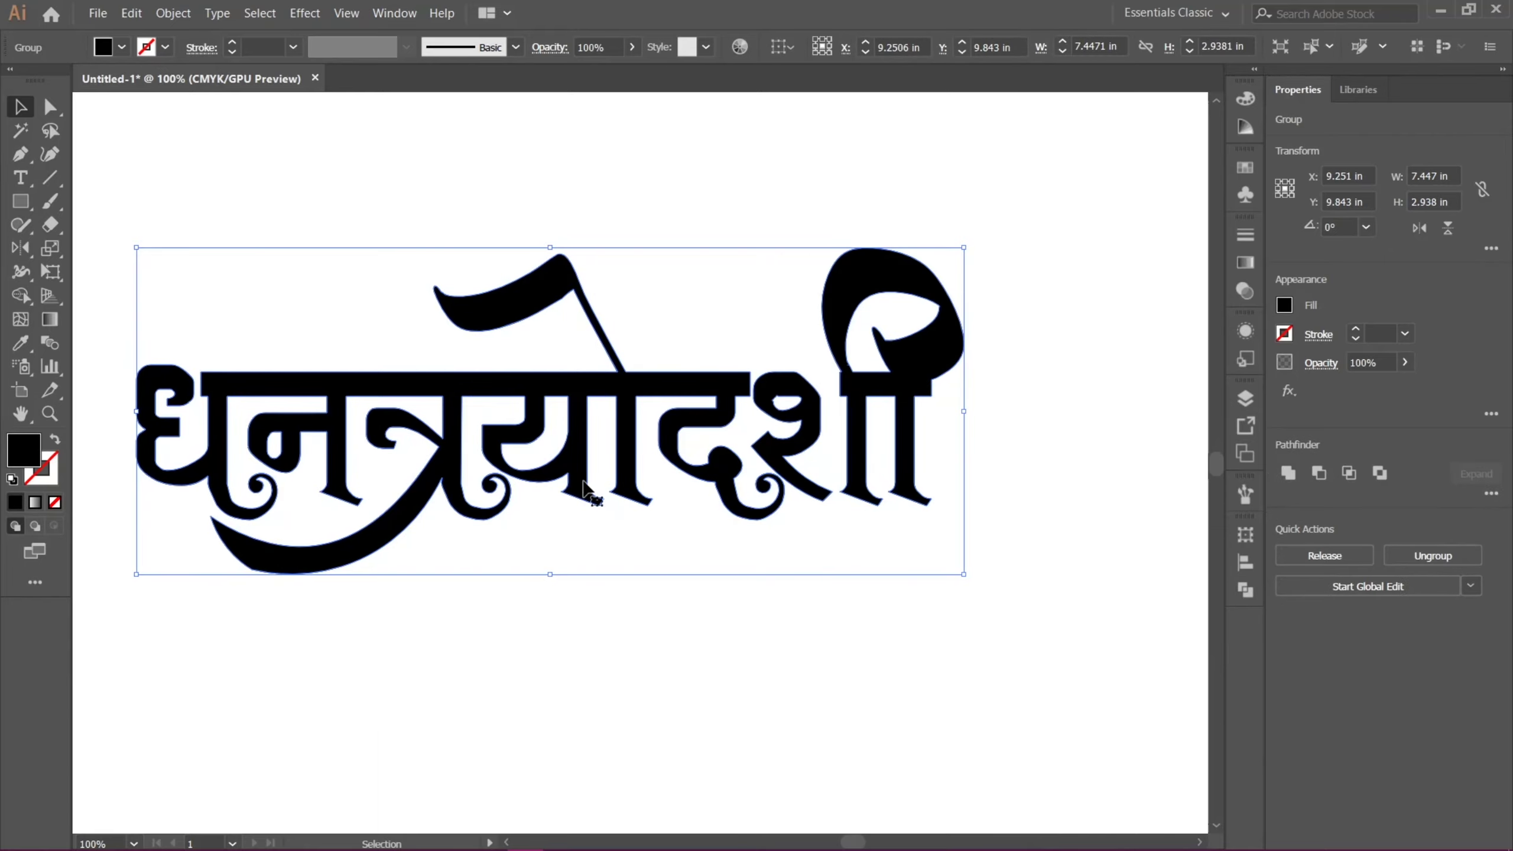
left_click_drag(575, 485, 762, 358)
Switch to Photoshop and commit the धनत्रयोदशी text set in SHREE-DEV7-2446 Regular at 40.4 pt
left_click(905, 45)
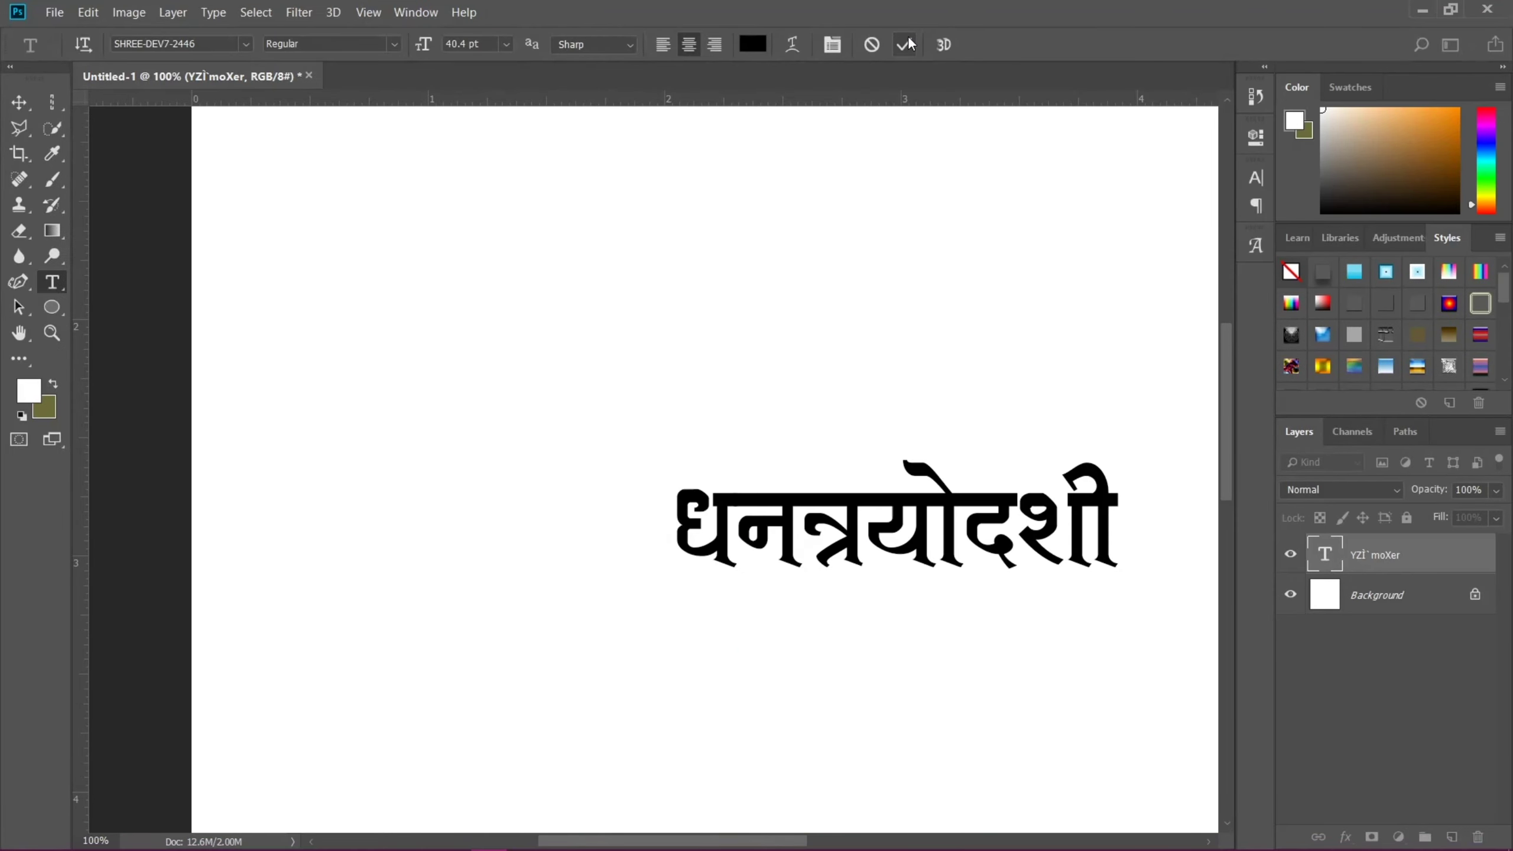